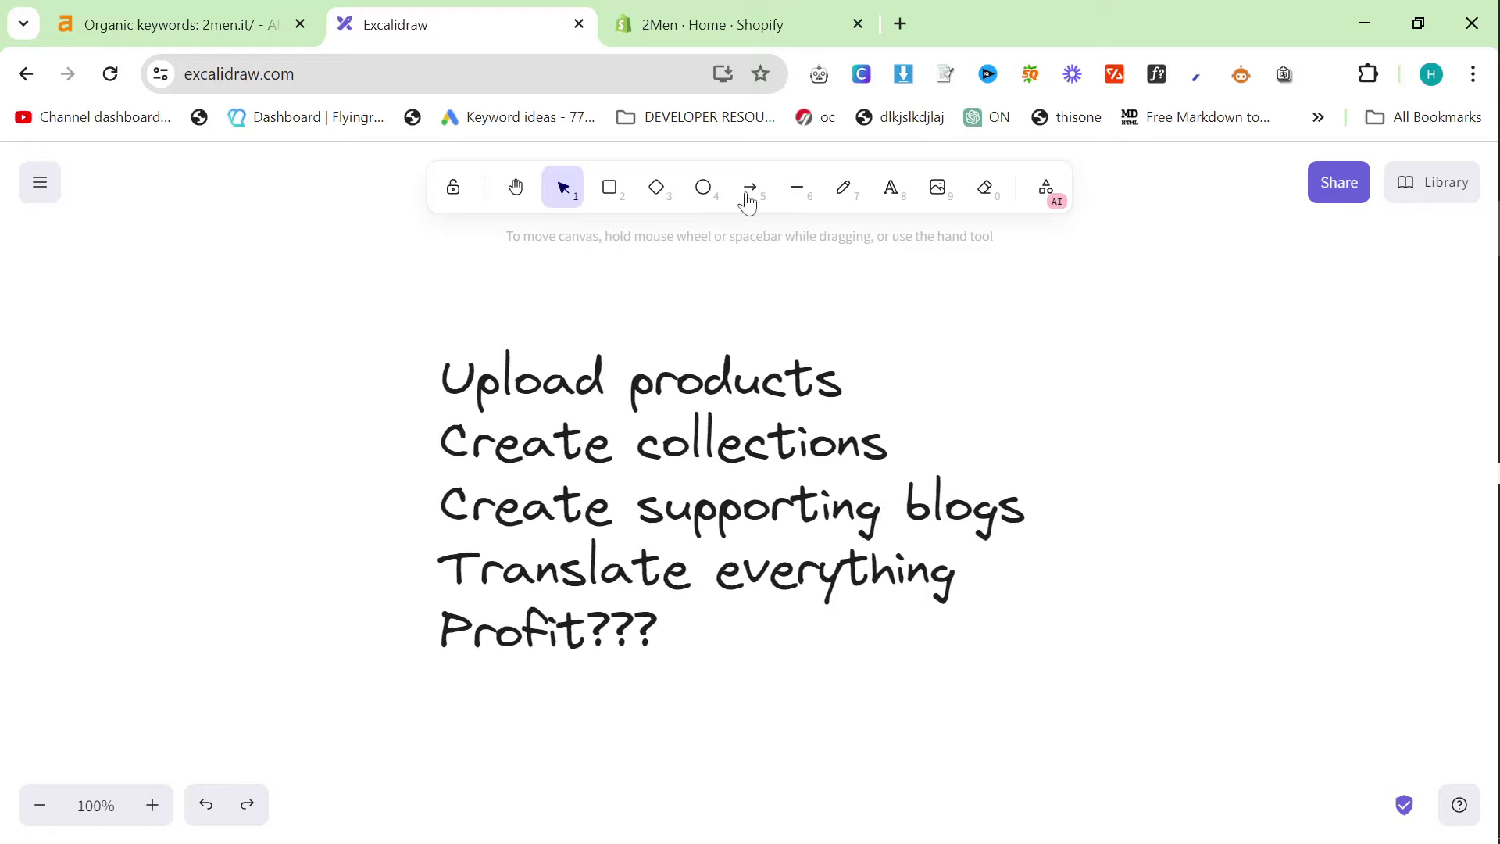
Show the Shopify home dashboard figures for the last 90 days
click(726, 18)
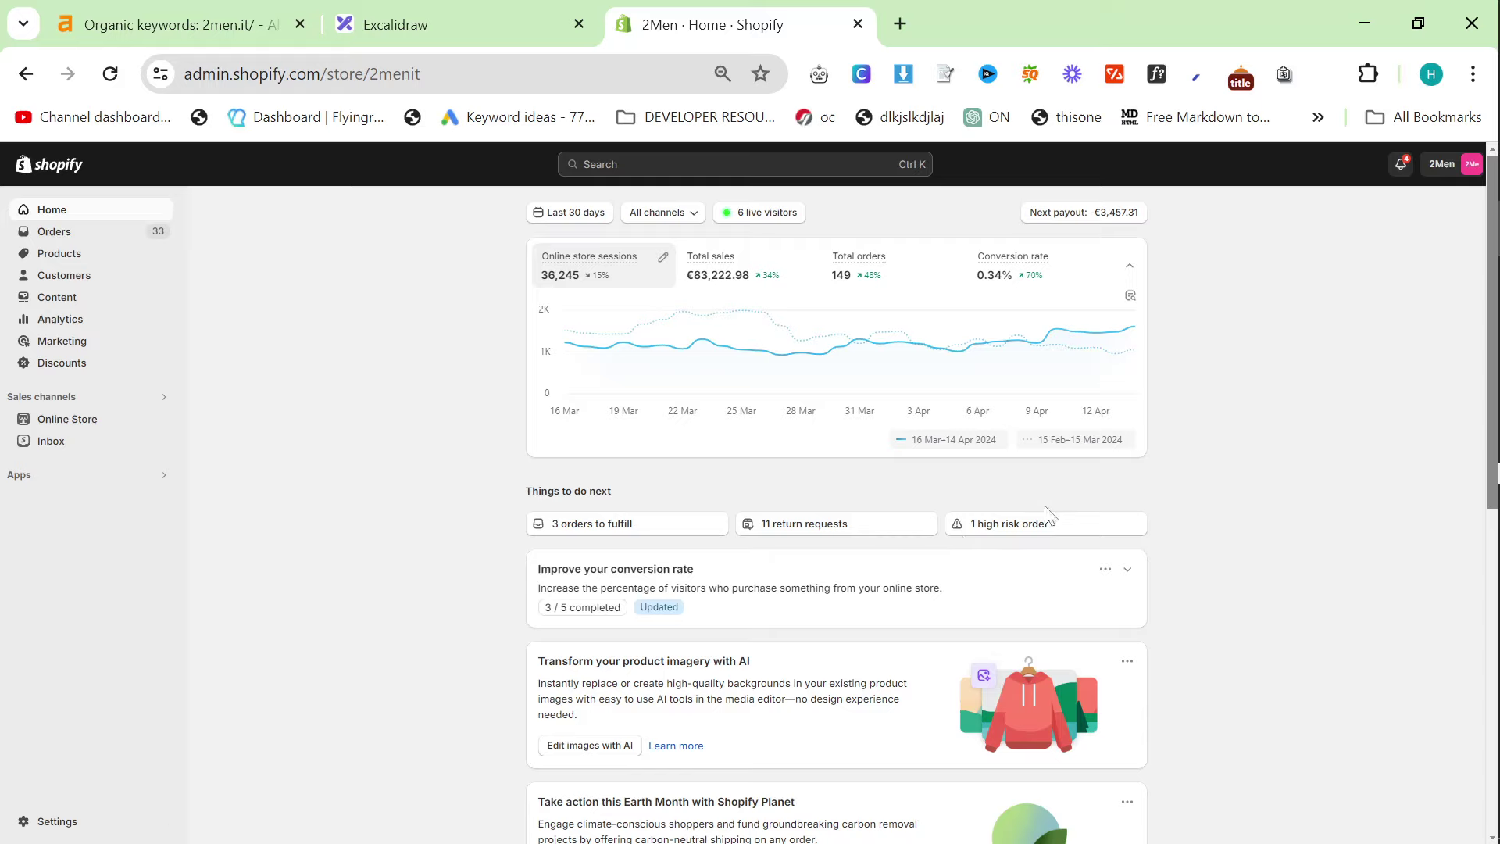
click(563, 212)
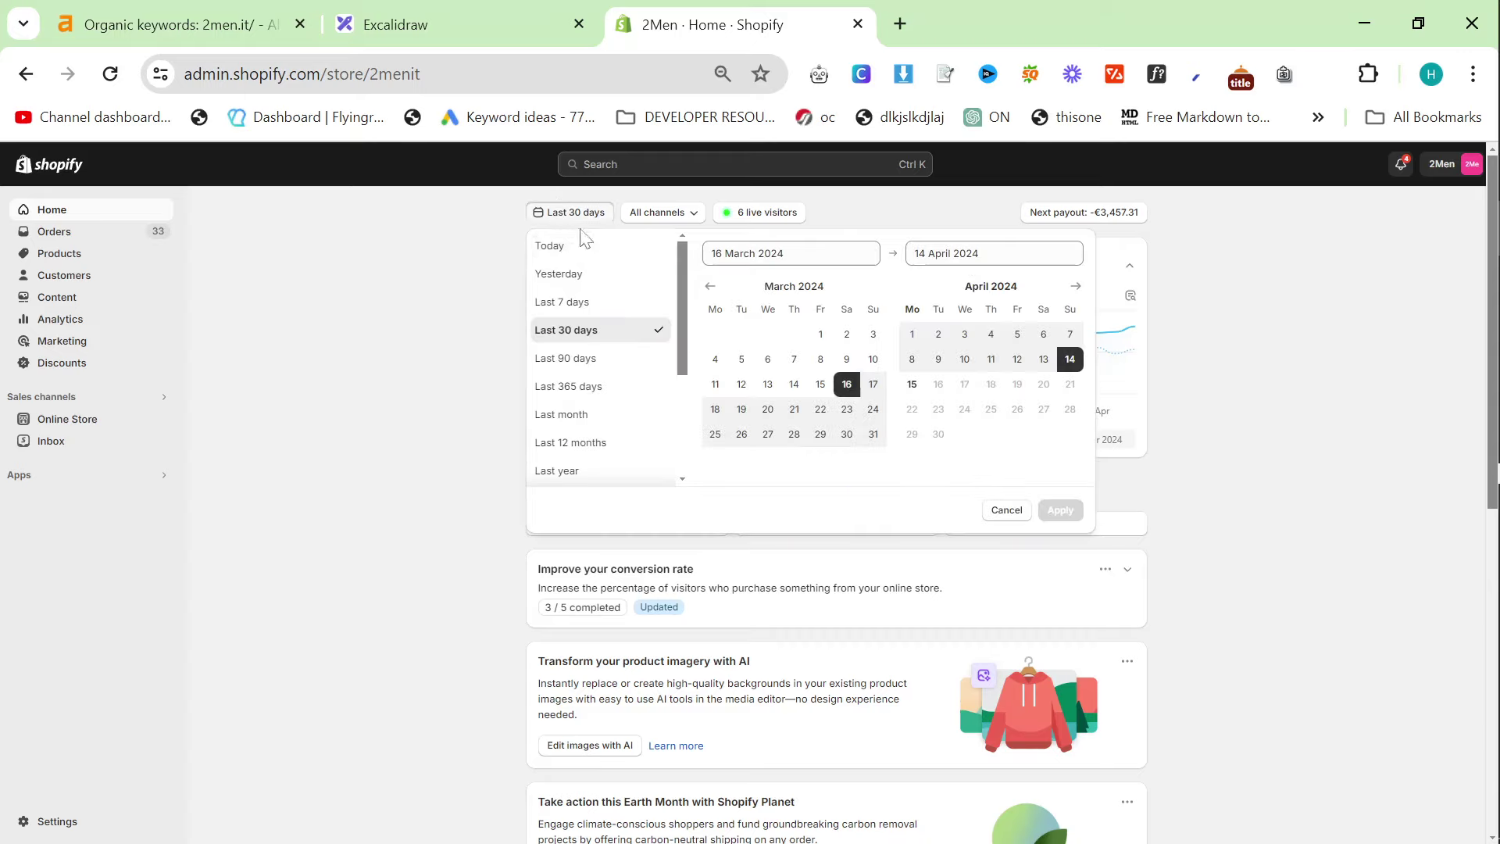
click(593, 359)
click(1063, 511)
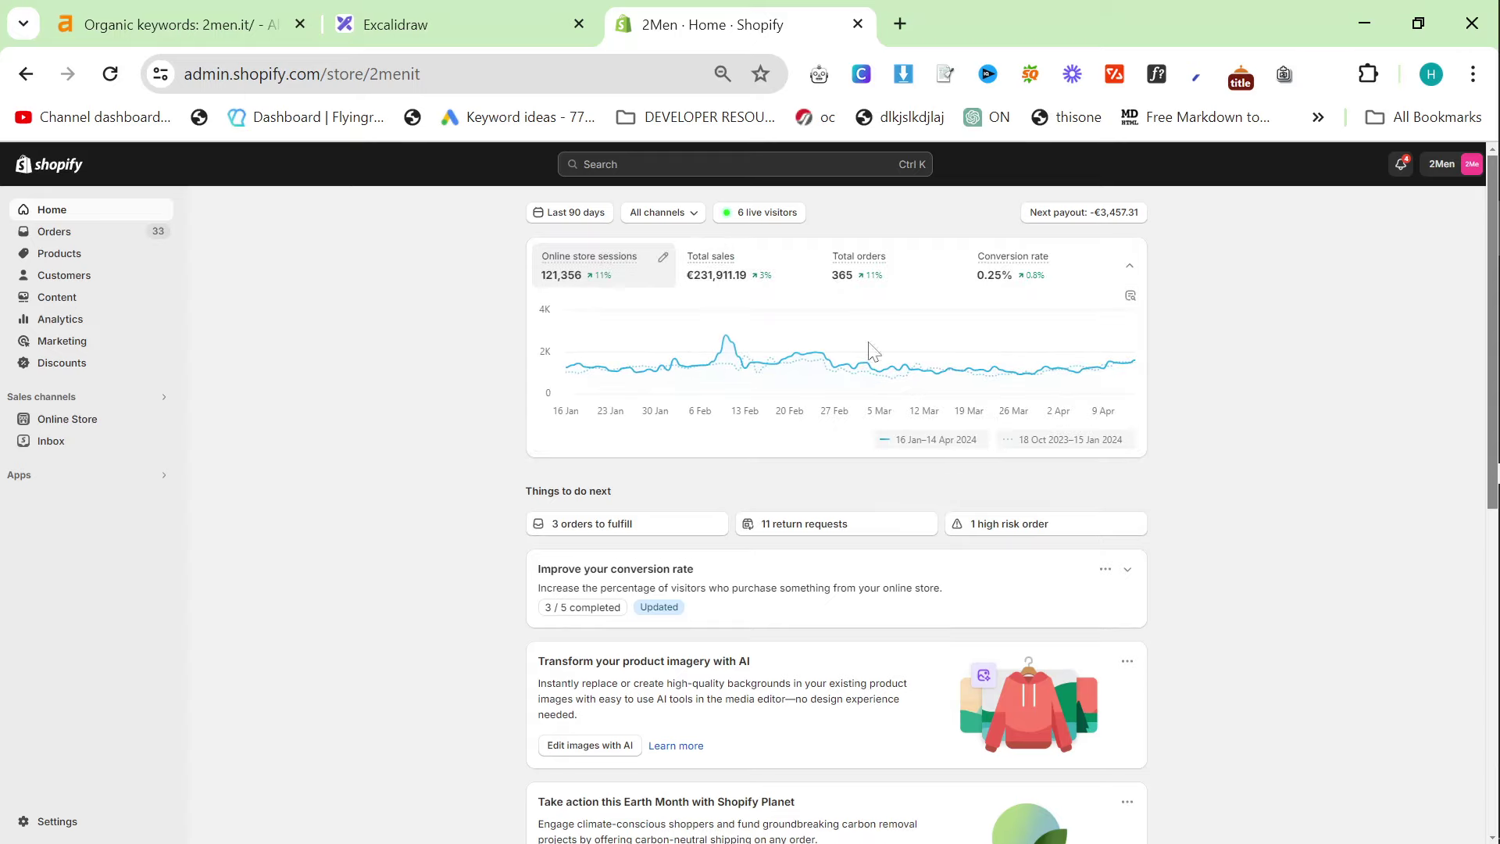
Set the dashboard date range back to the last 30 days
click(655, 218)
click(572, 212)
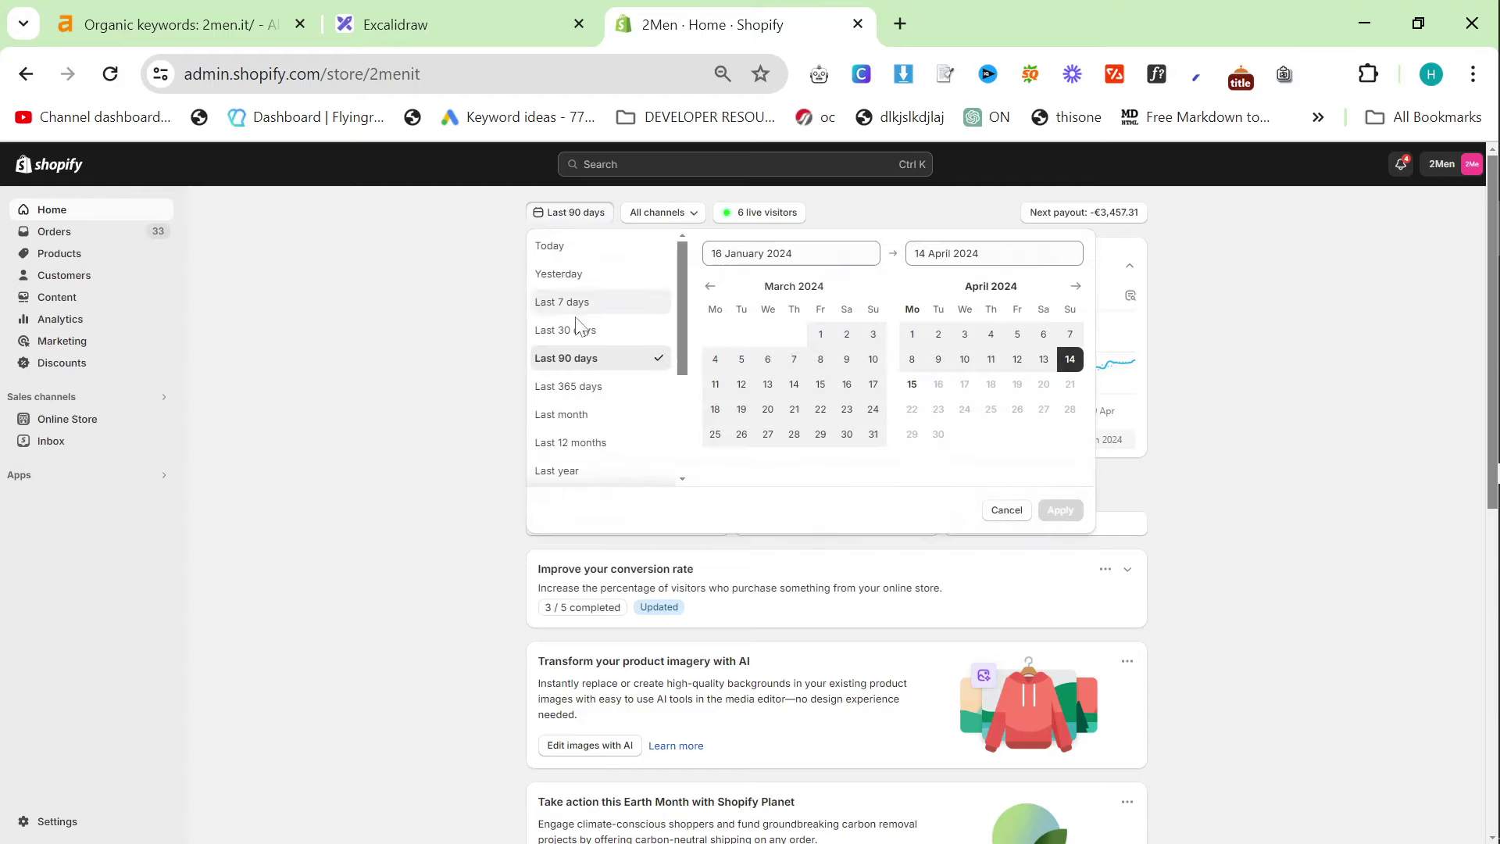
click(577, 331)
click(1060, 510)
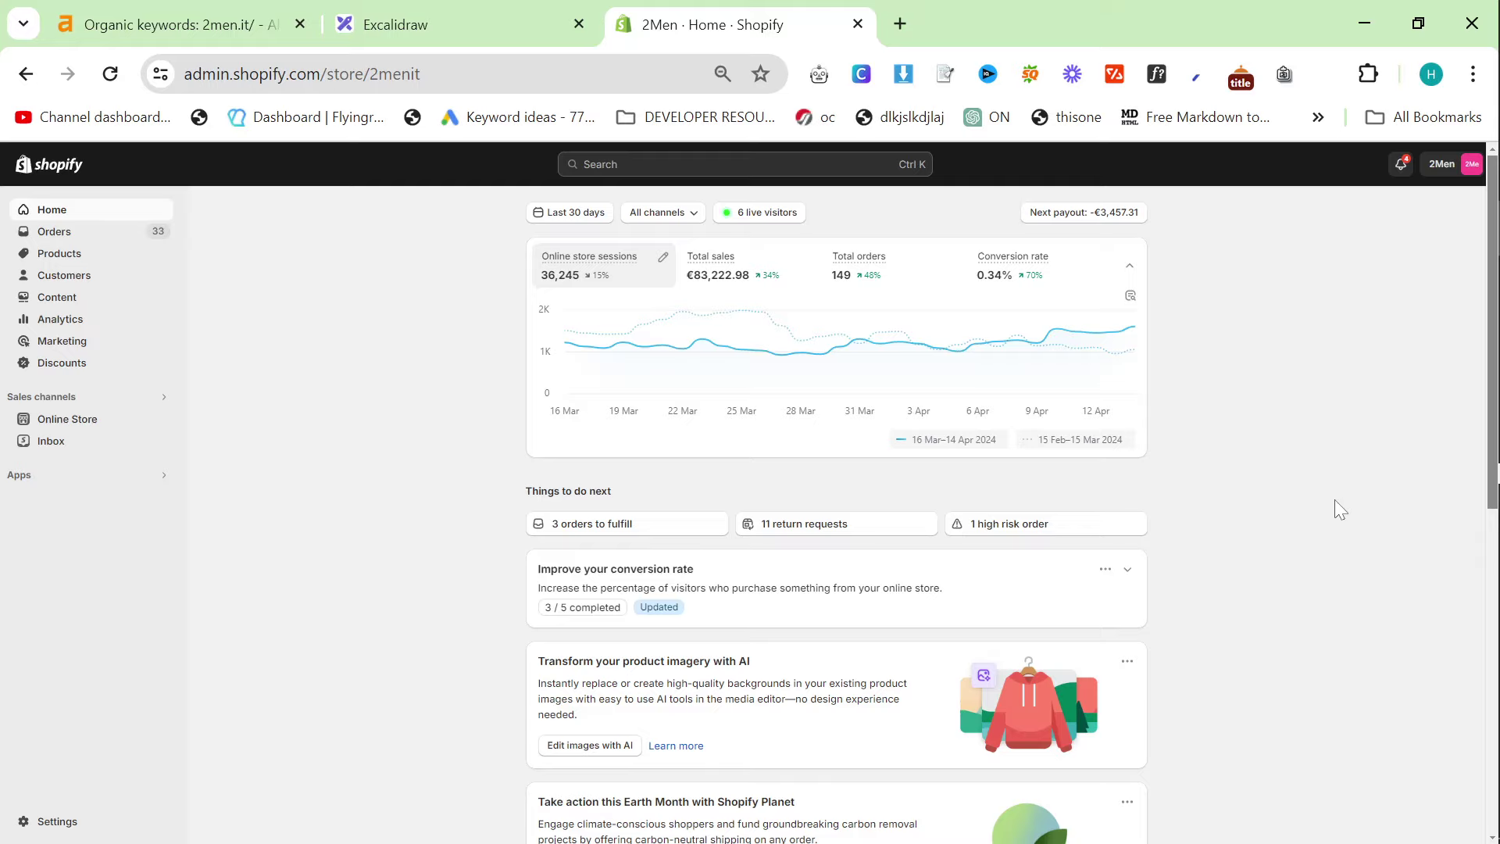
Launch Windows Calculator from the Start search with 'calc'
key(super)
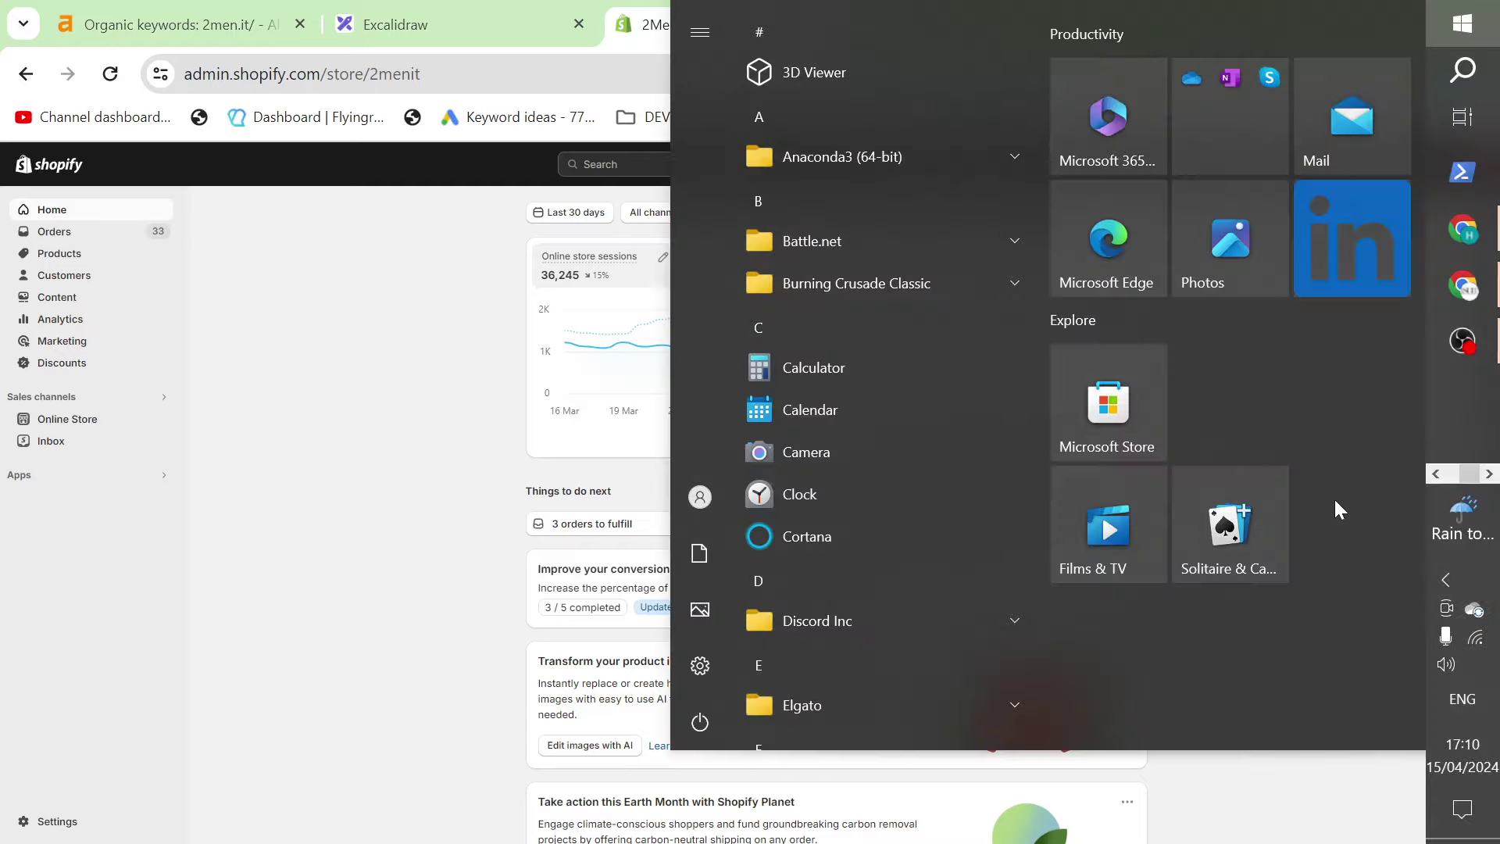
text(calc)
click(713, 122)
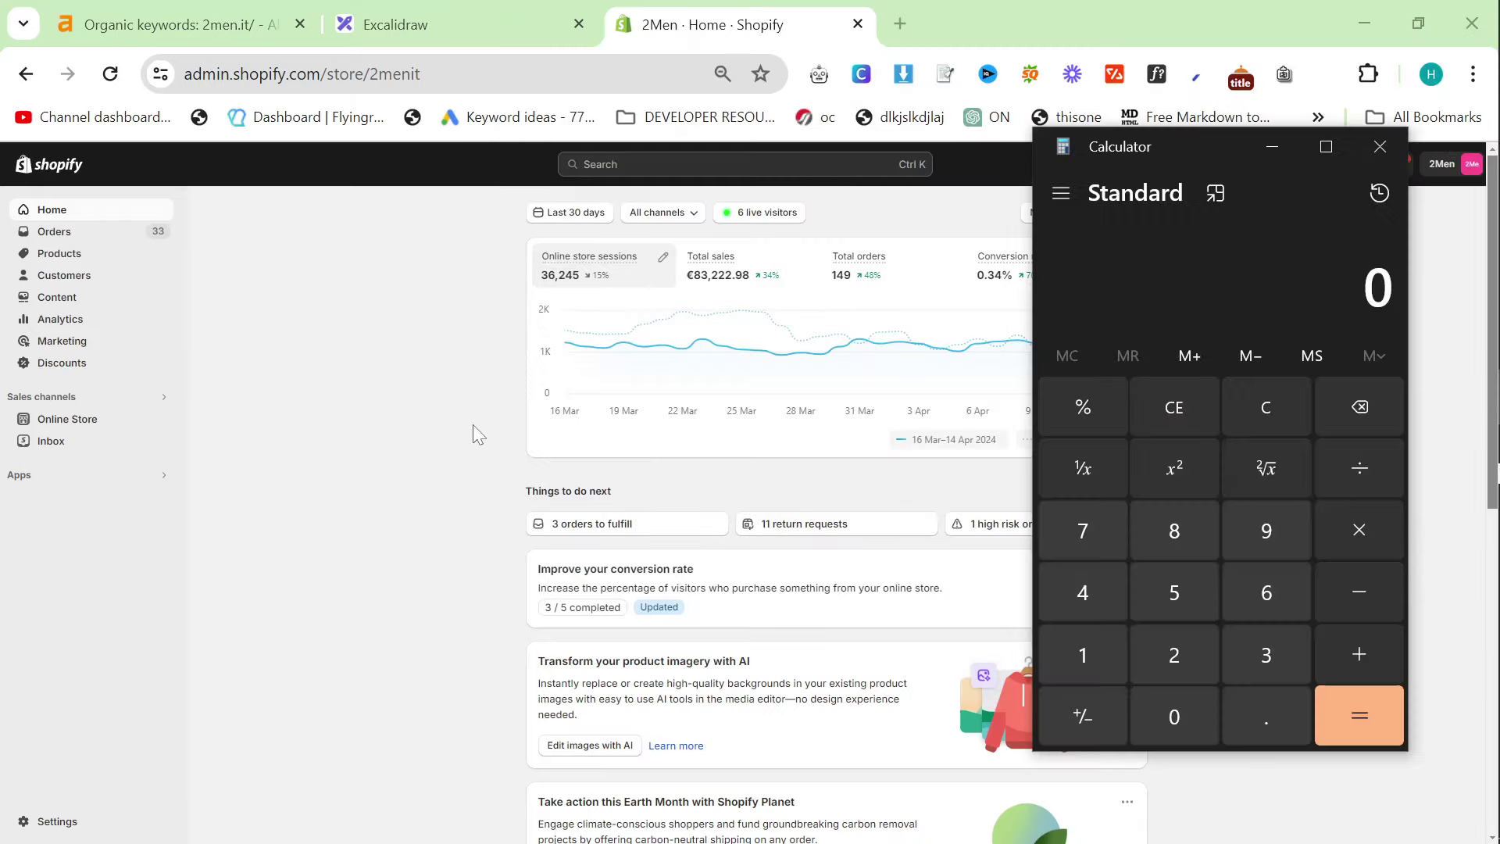
Clear a mistyped entry and calculate 83000 × 12 = 996,000
text(8,300,0)
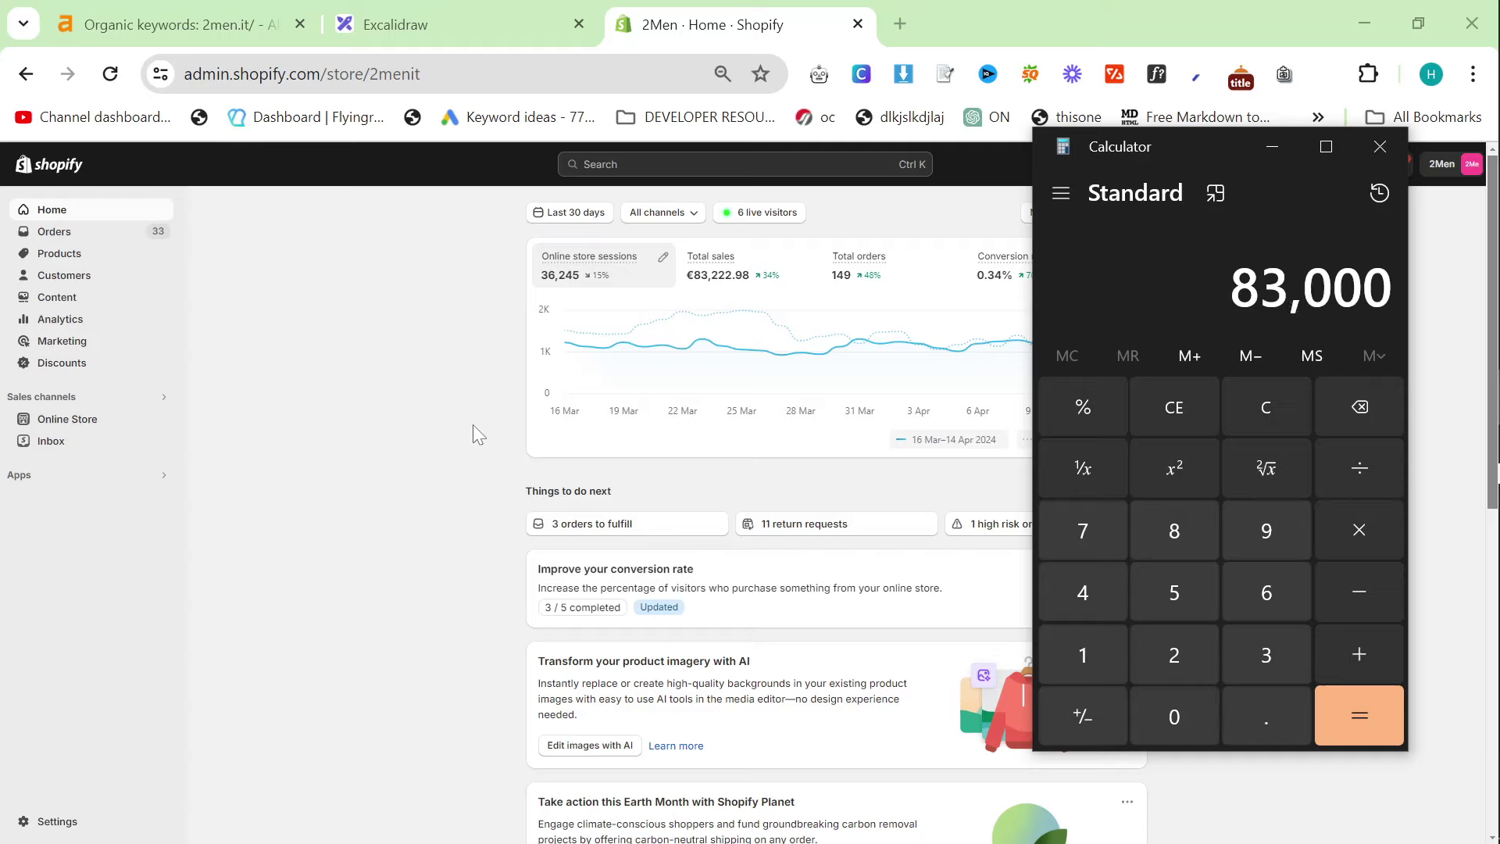
text(12)
key(Return)
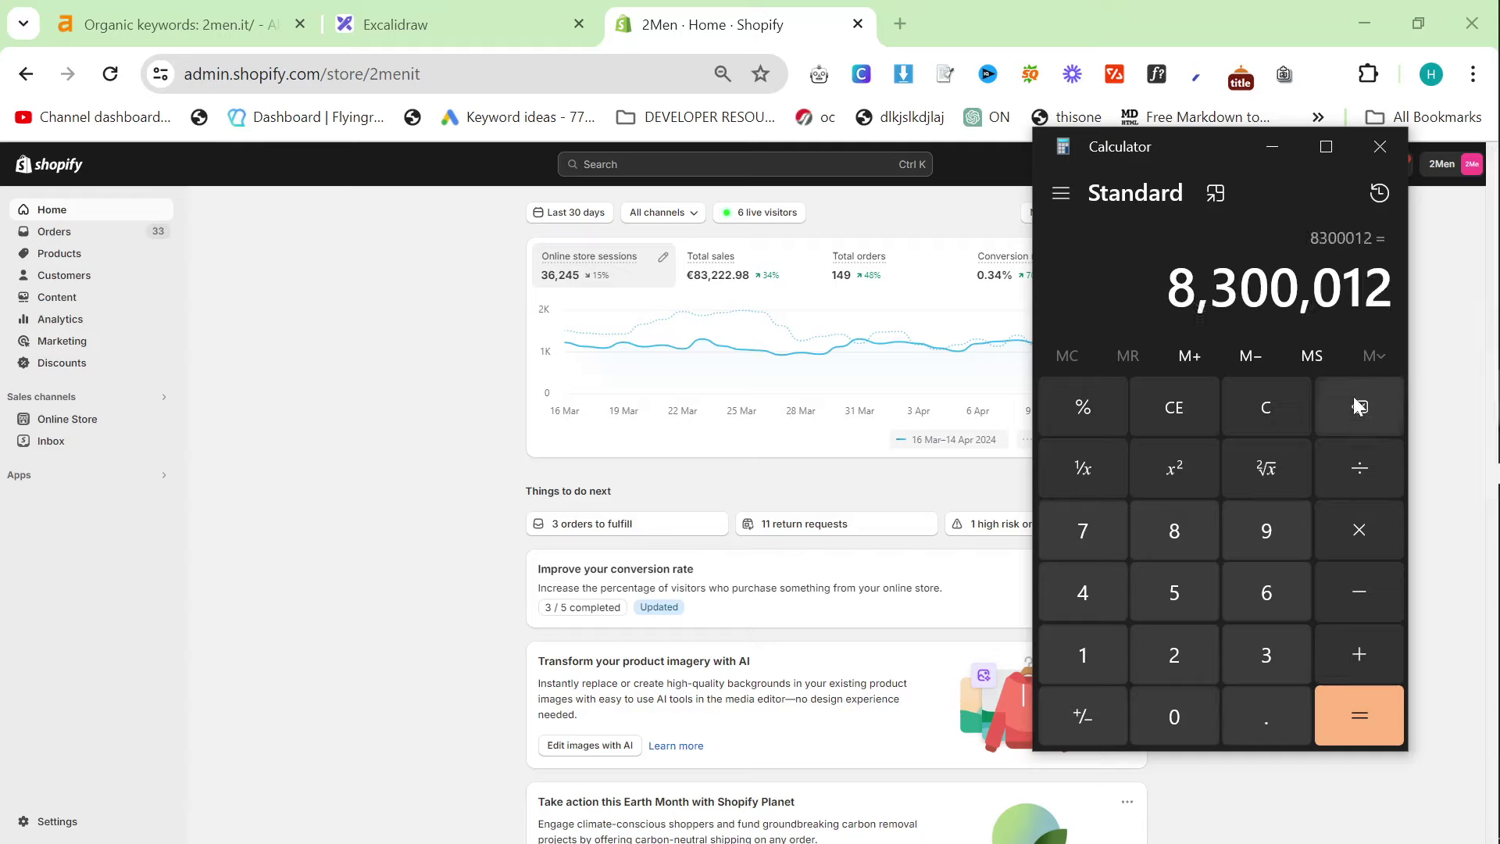
click(1265, 408)
text(83000)
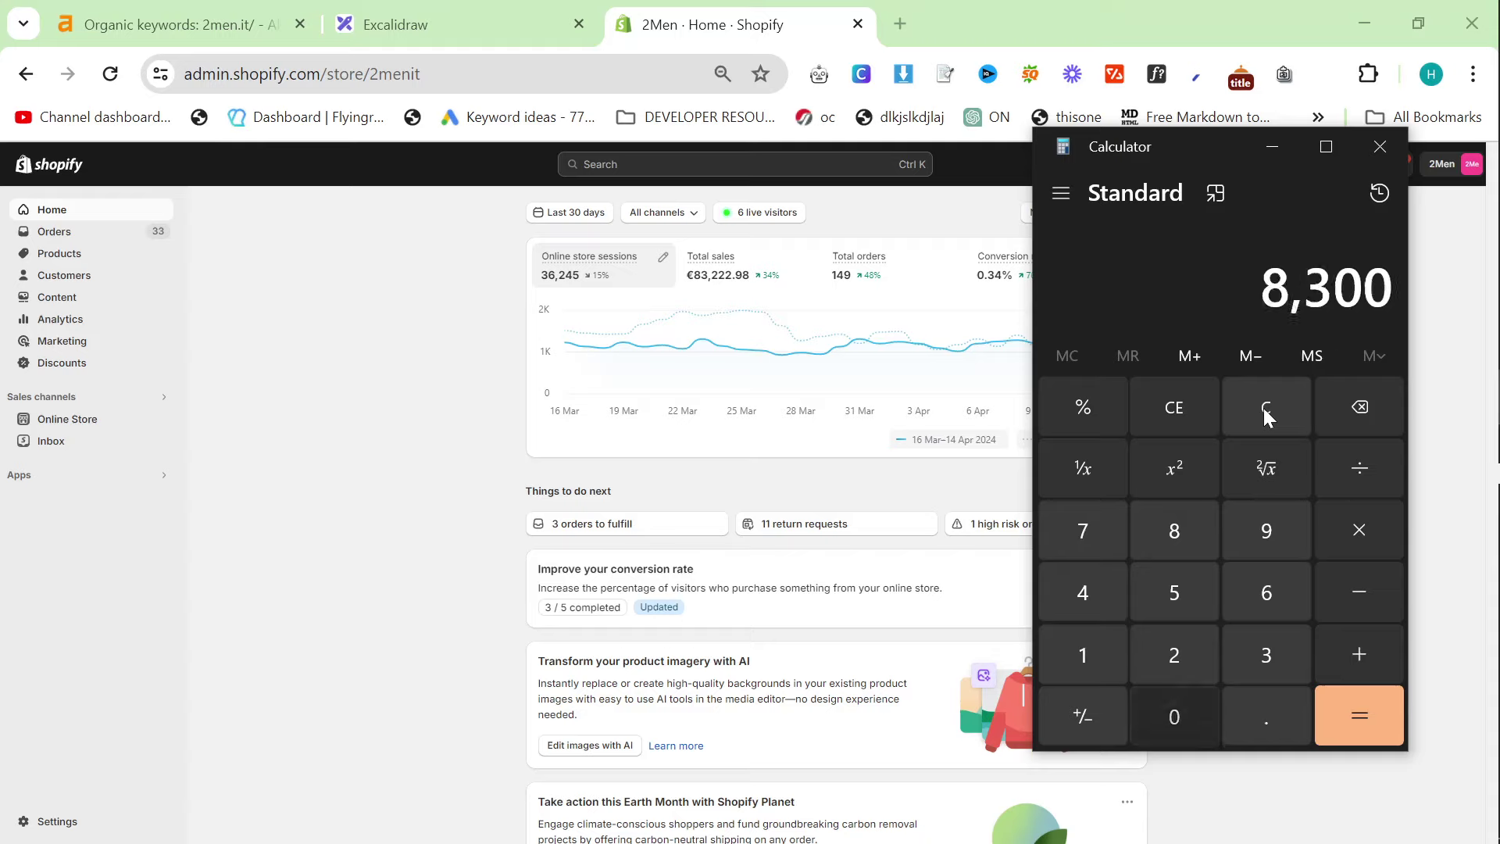
key(asterisk)
text(12)
key(Return)
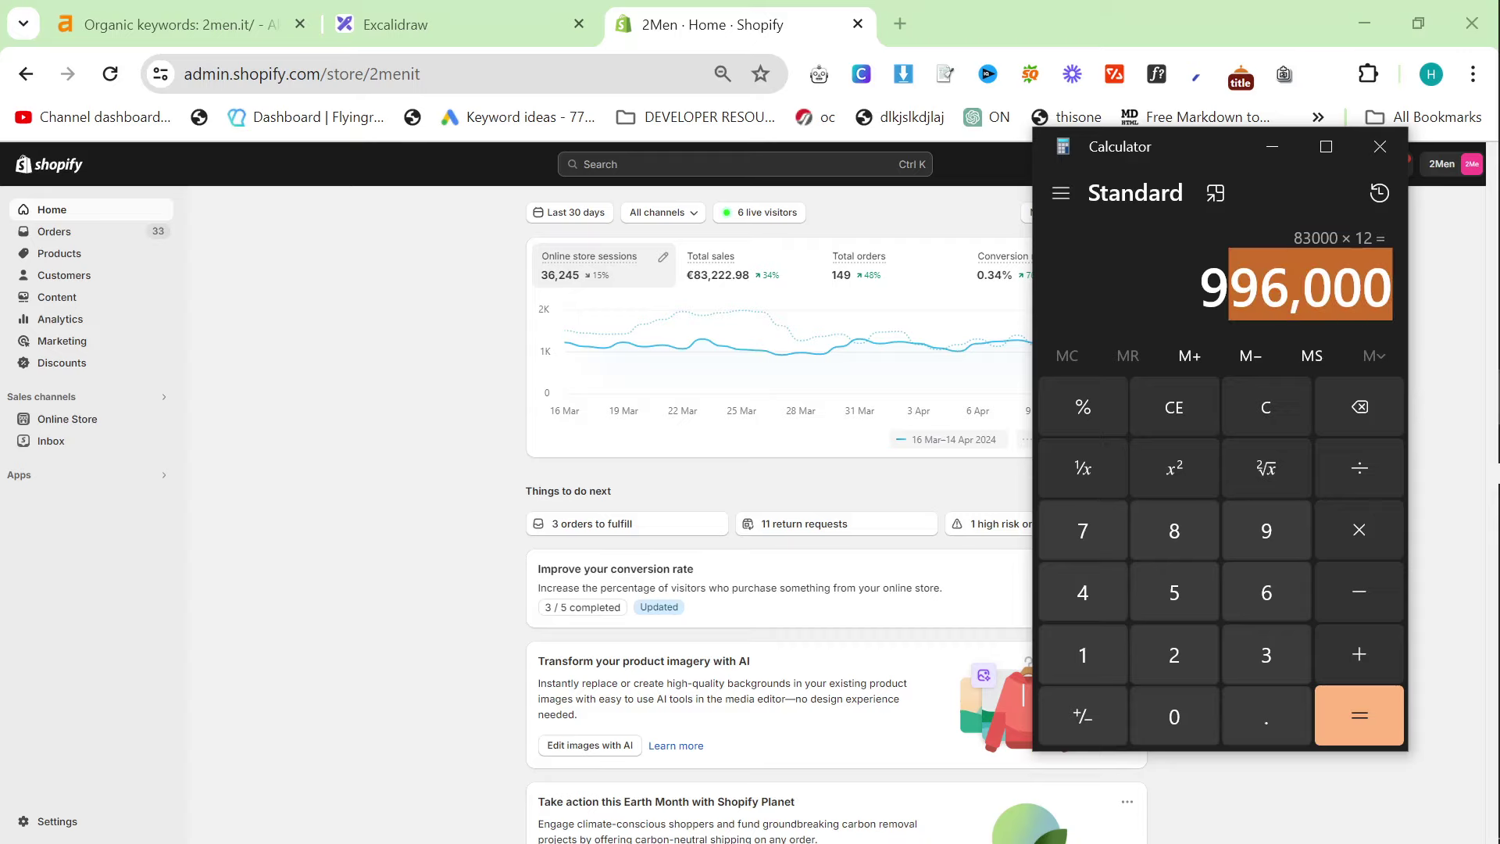
Go back to the Shopify dashboard and look over its sessions chart
click(427, 324)
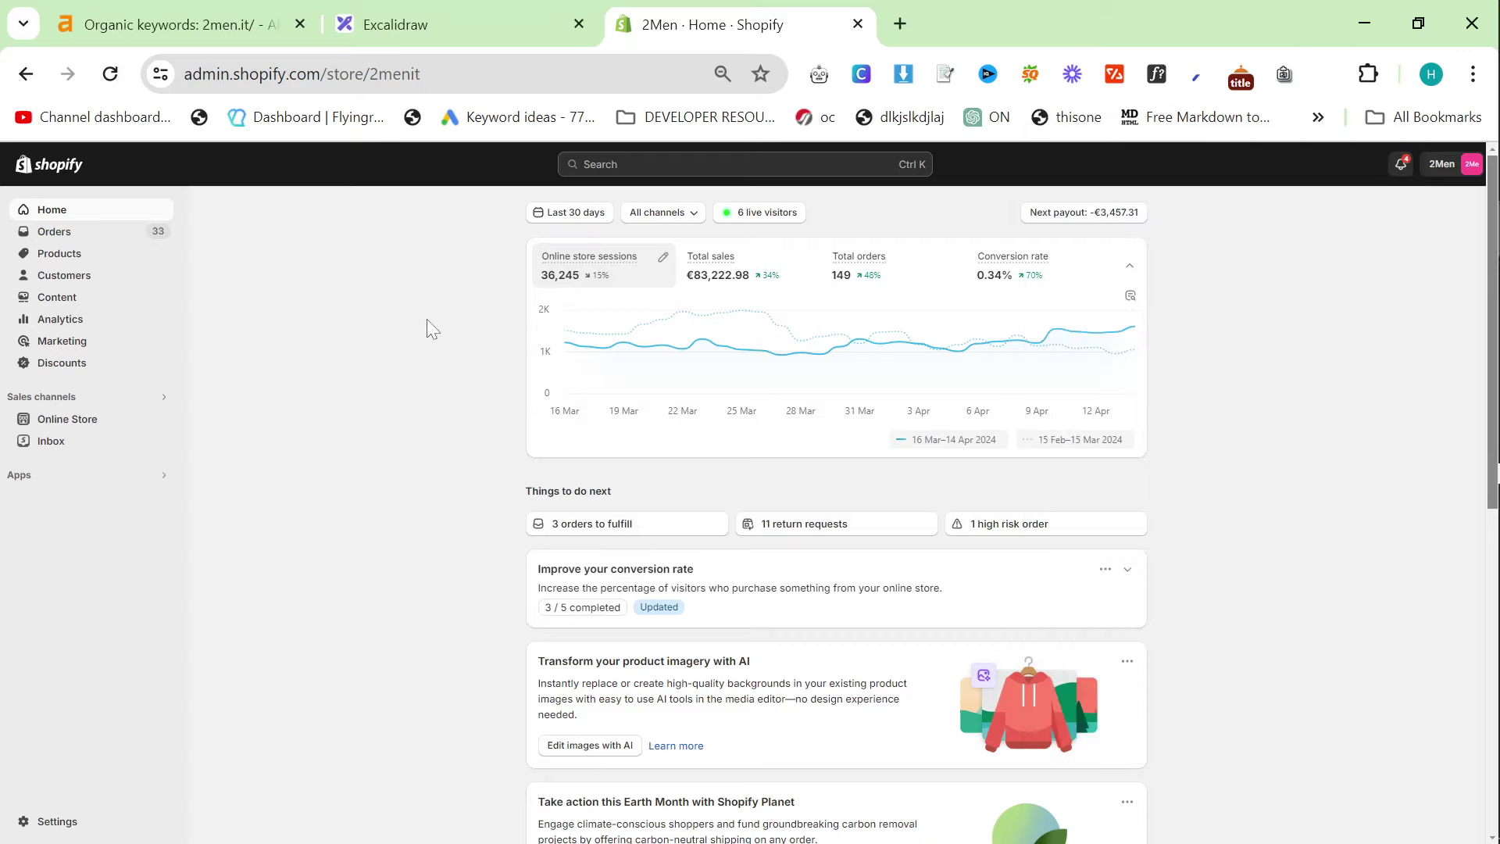
mouse_move(1455, 506)
mouse_move(900, 315)
Open the Ahrefs site overview for 2men.it and review its performance chart
click(179, 25)
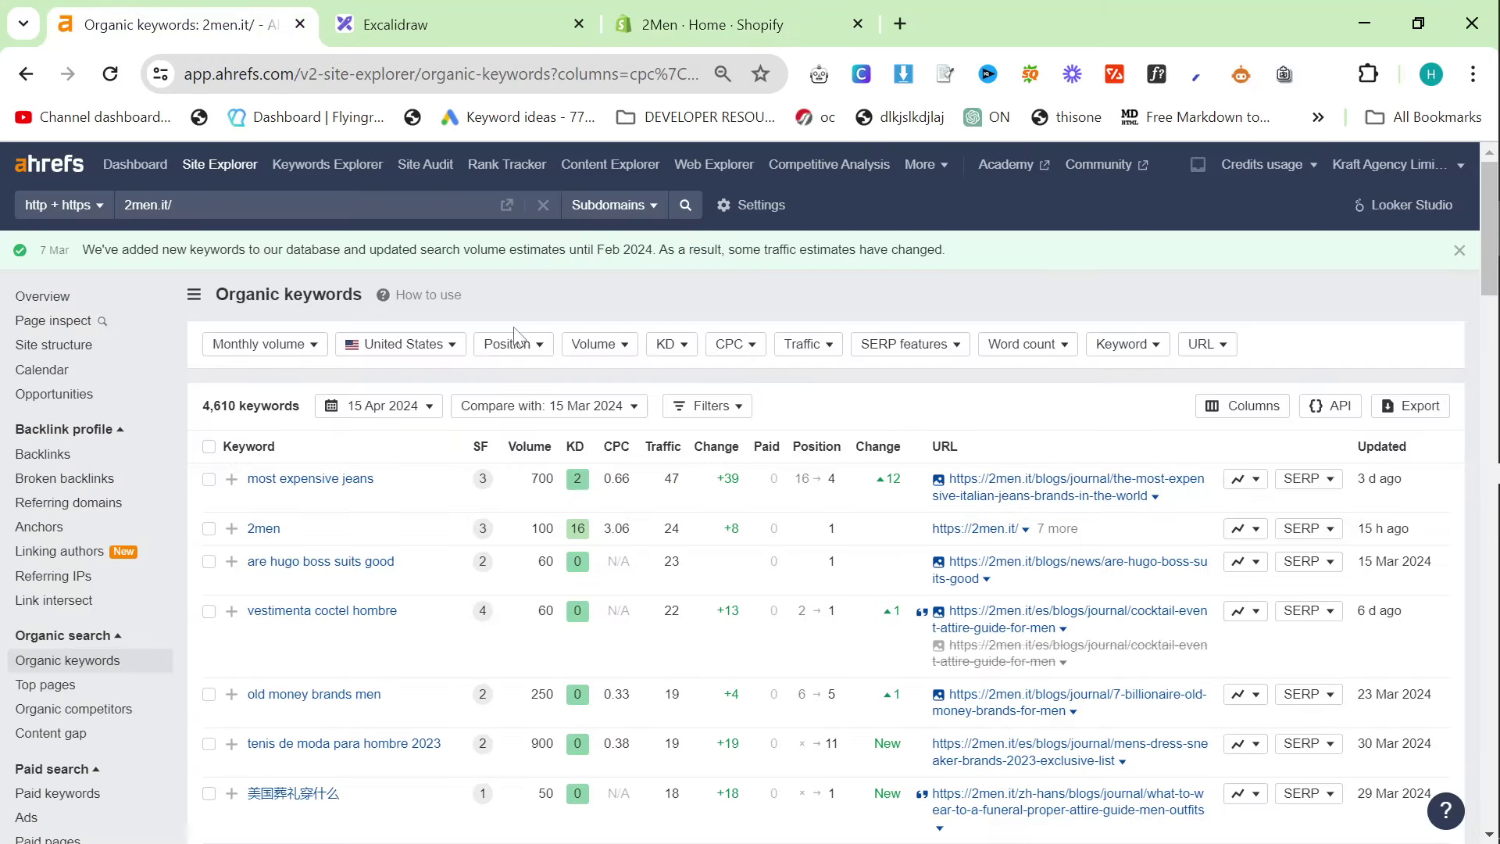
click(50, 297)
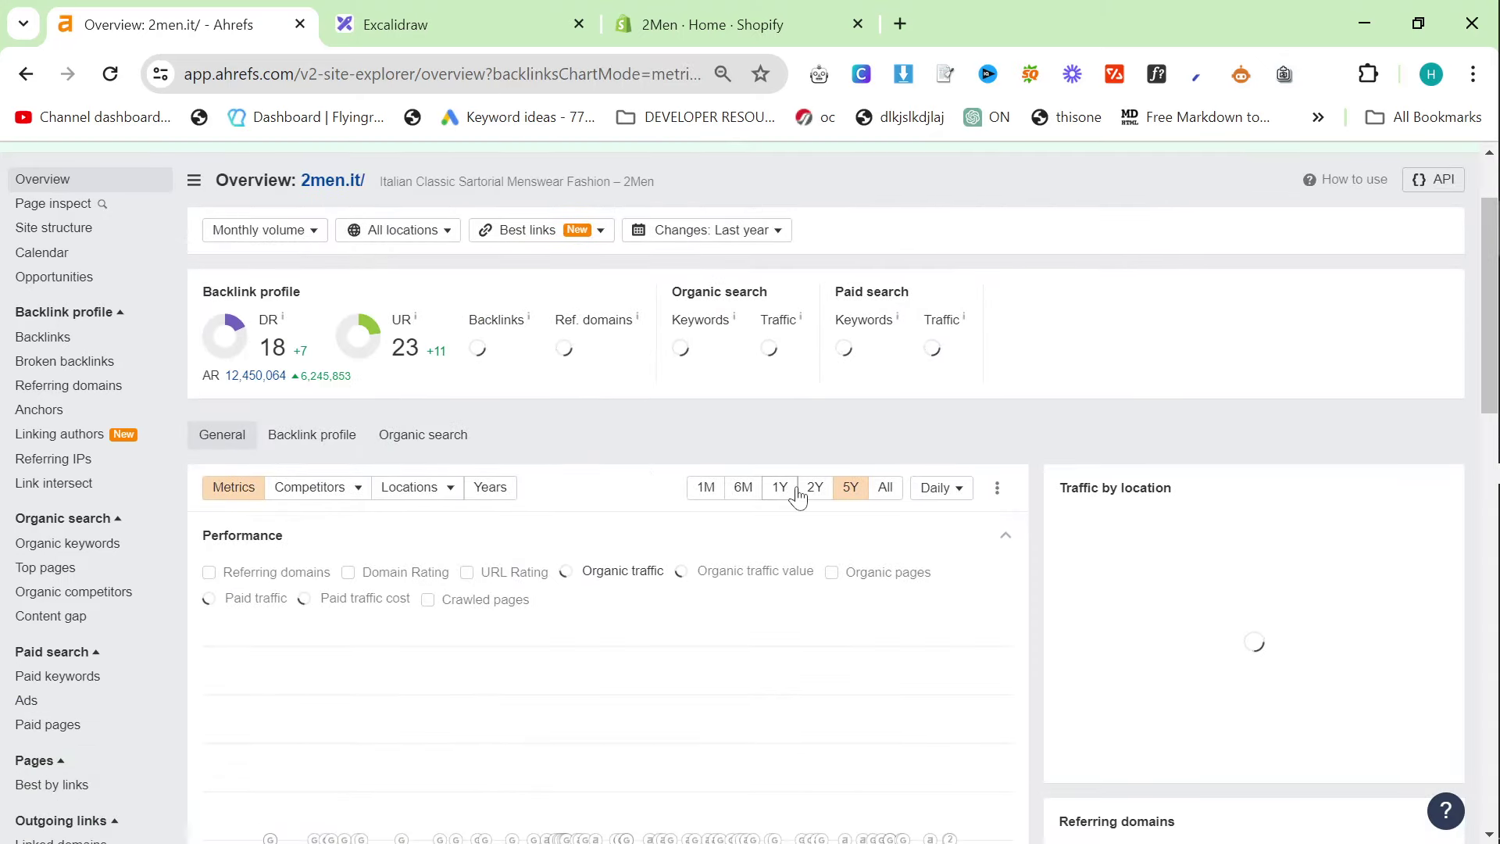
scroll(803, 508, down, 3)
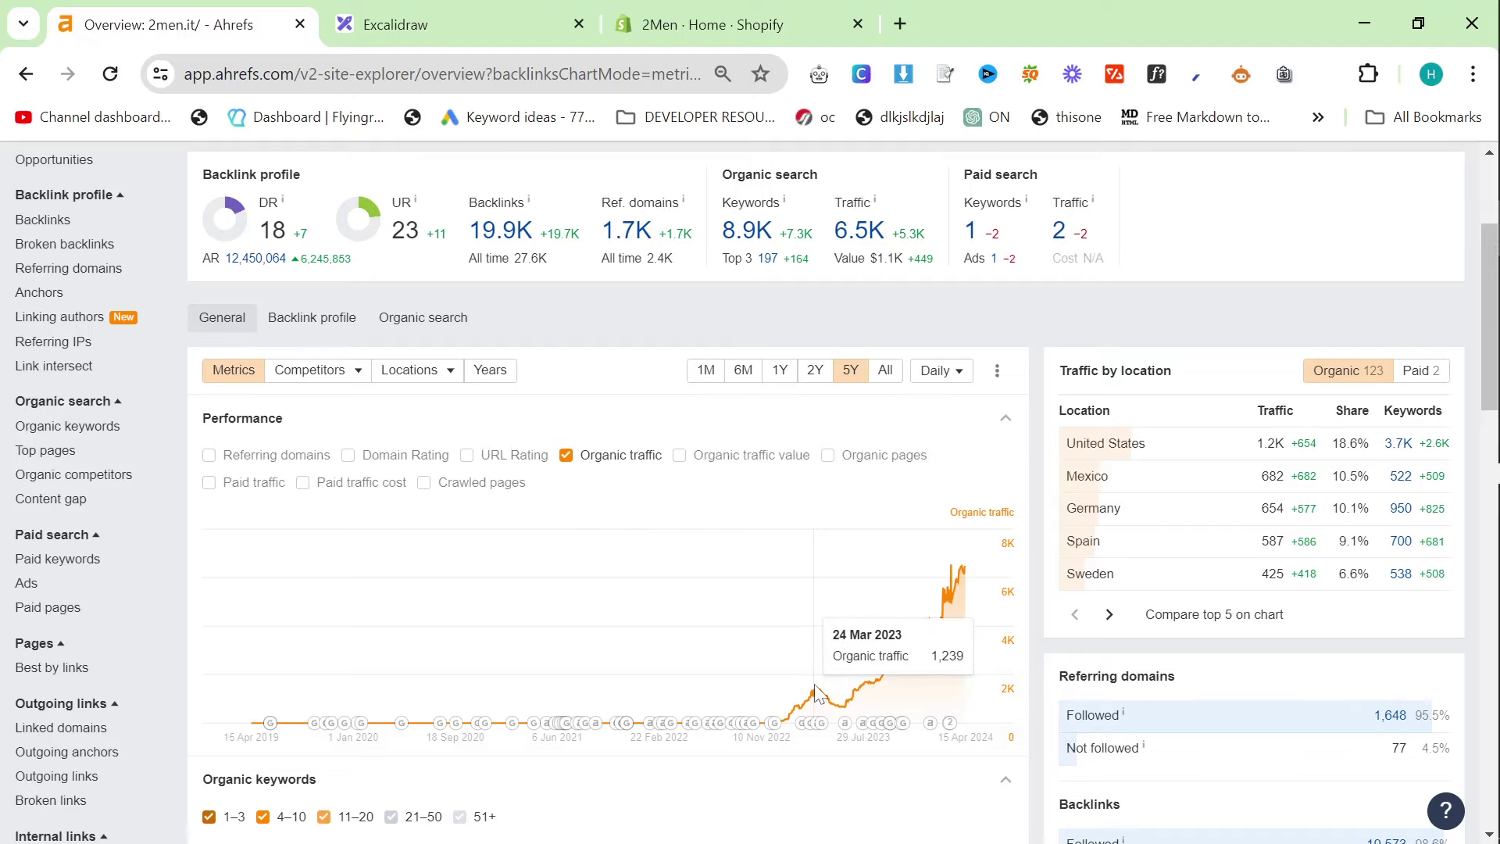
scroll(500, 231, up, 2)
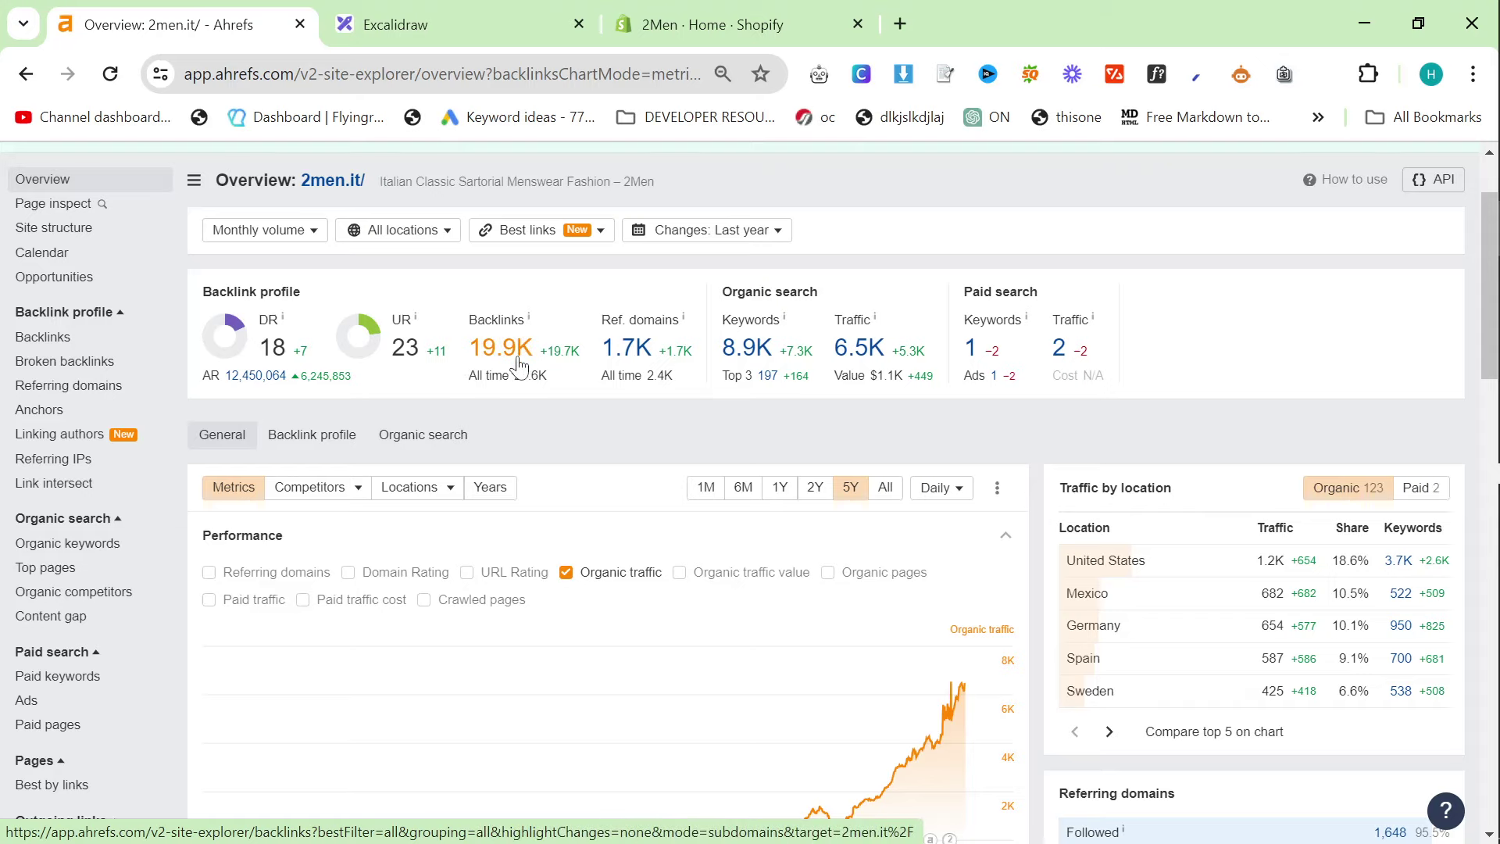
Review the 19.9K backlinks report in a new tab, then close it
right_click(512, 360)
click(602, 379)
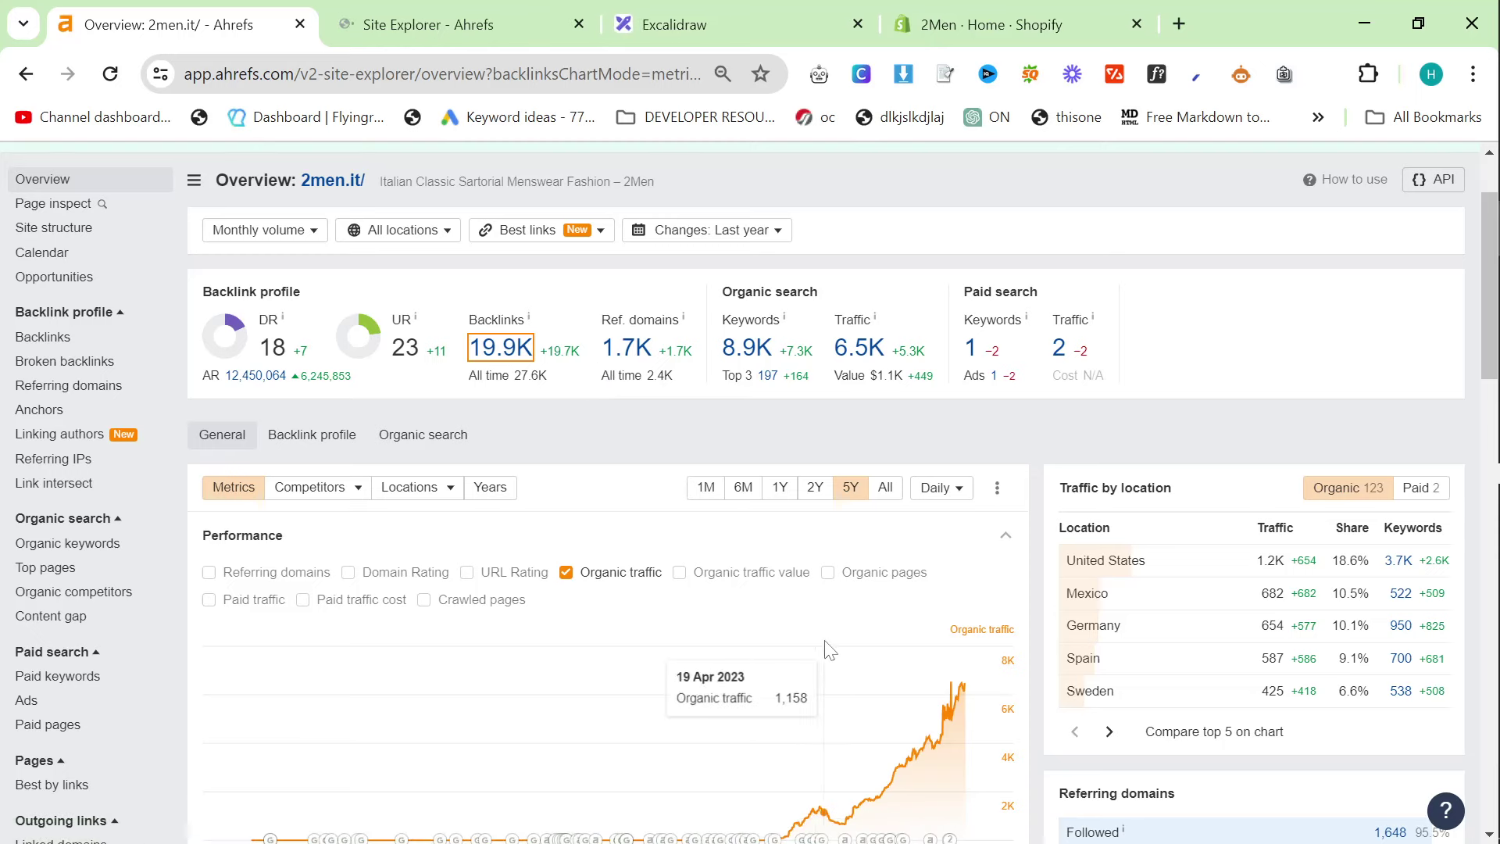
scroll(789, 469, down, 3)
mouse_move(881, 618)
scroll(624, 476, up, 3)
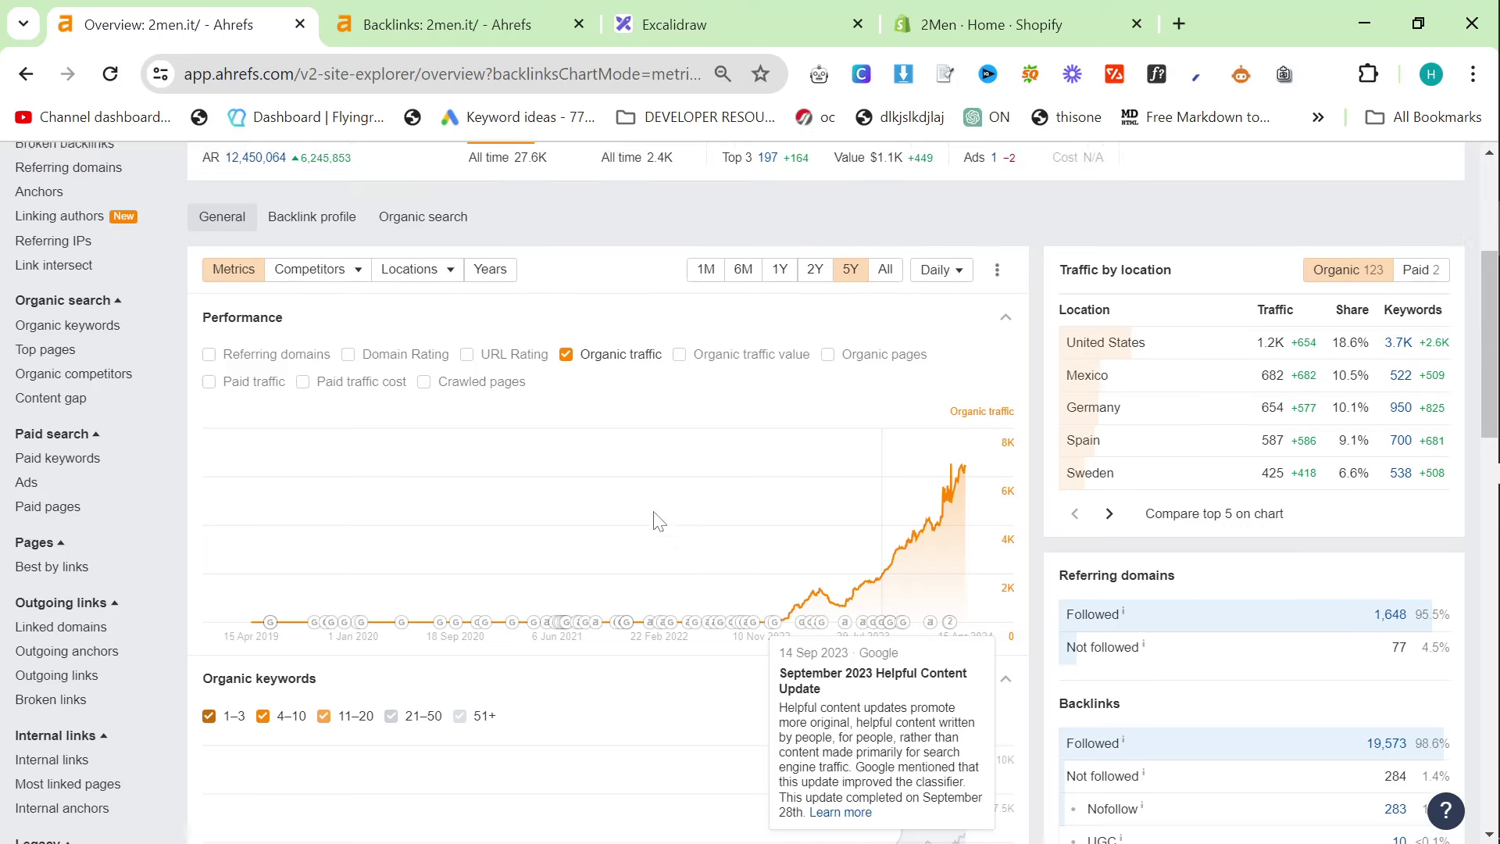
key(ctrl+Tab)
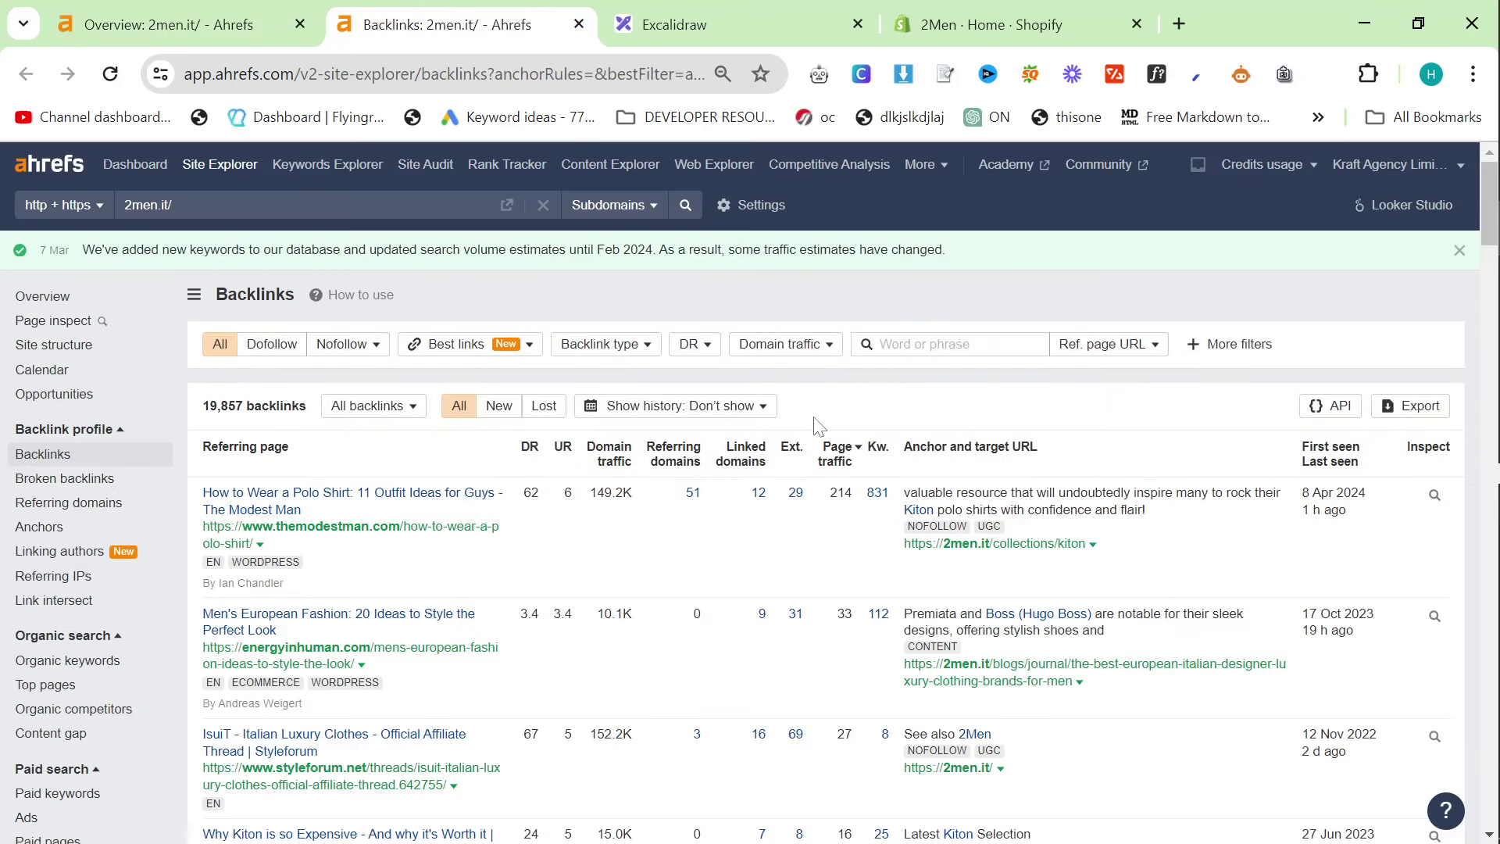
key(ctrl+shift+Tab)
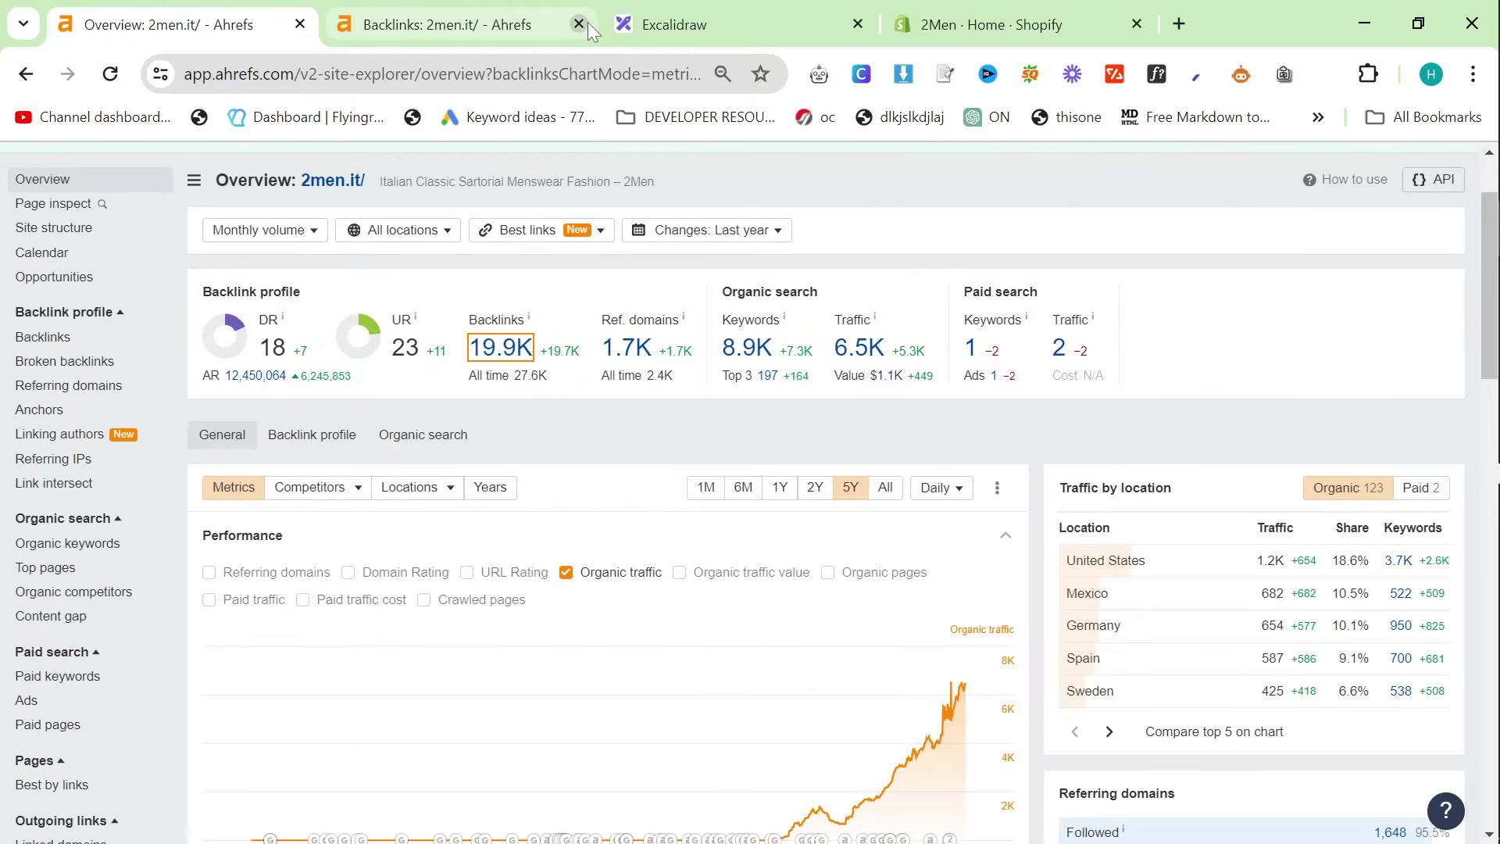
click(585, 24)
Highlight the 6.5K organic traffic figures on the overview
click(807, 420)
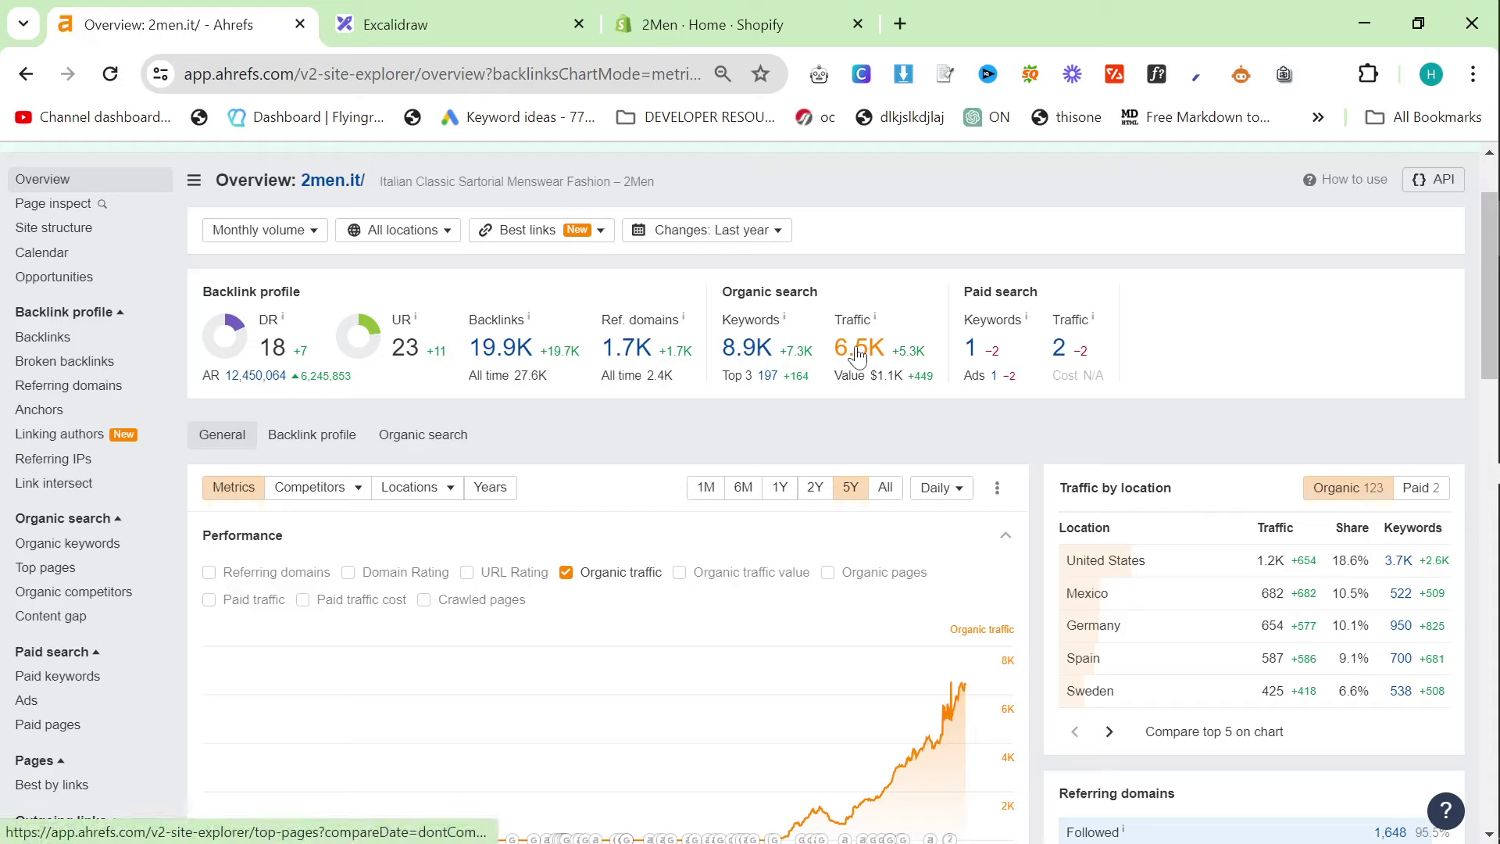
drag(832, 311, 814, 394)
click(822, 425)
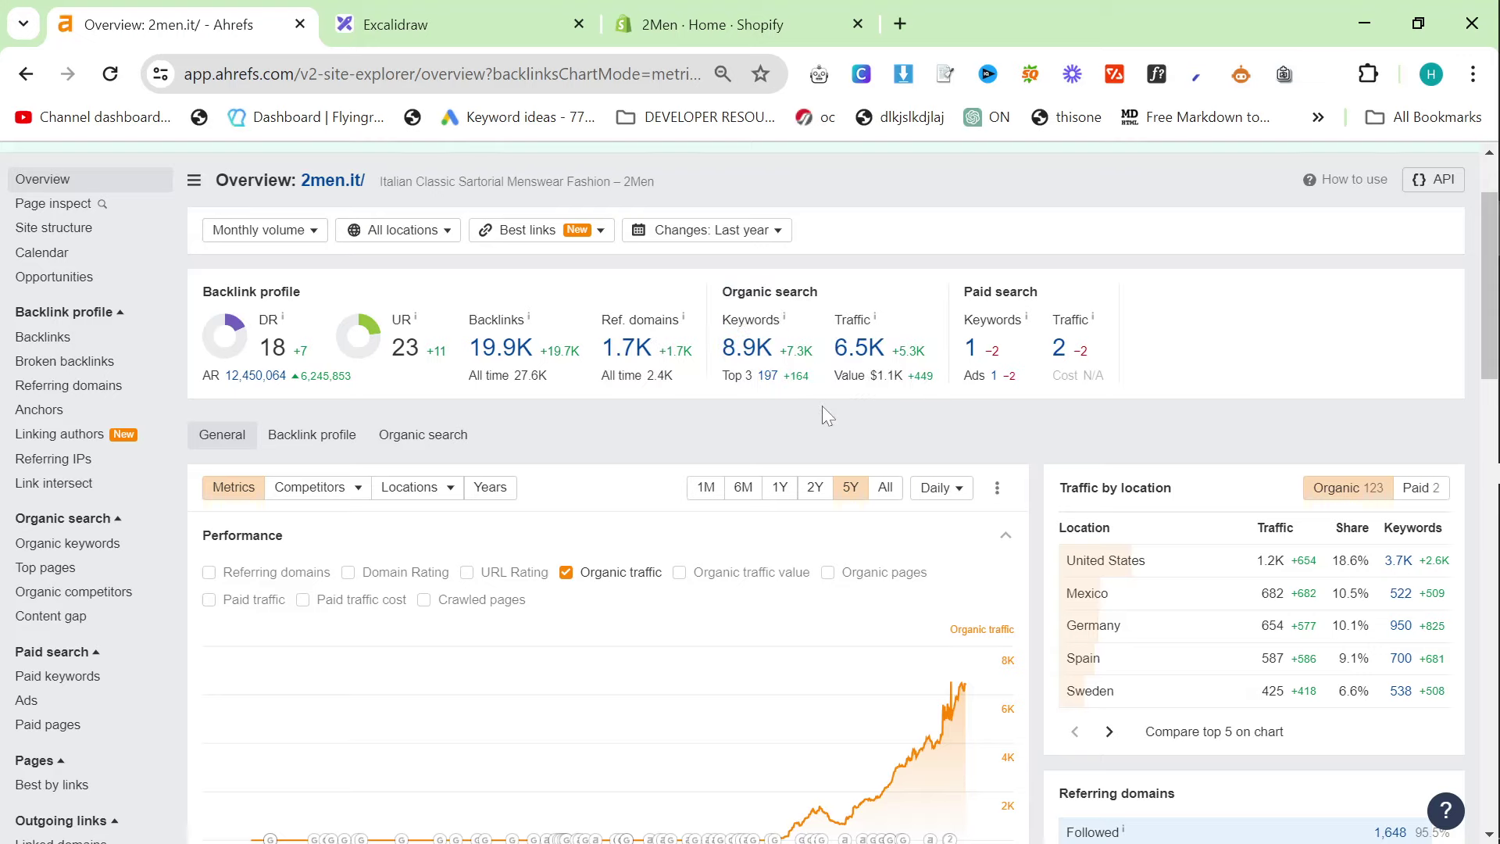
Set the Search Console Performance report for 2men.it to the last 28 days
key(alt+Tab)
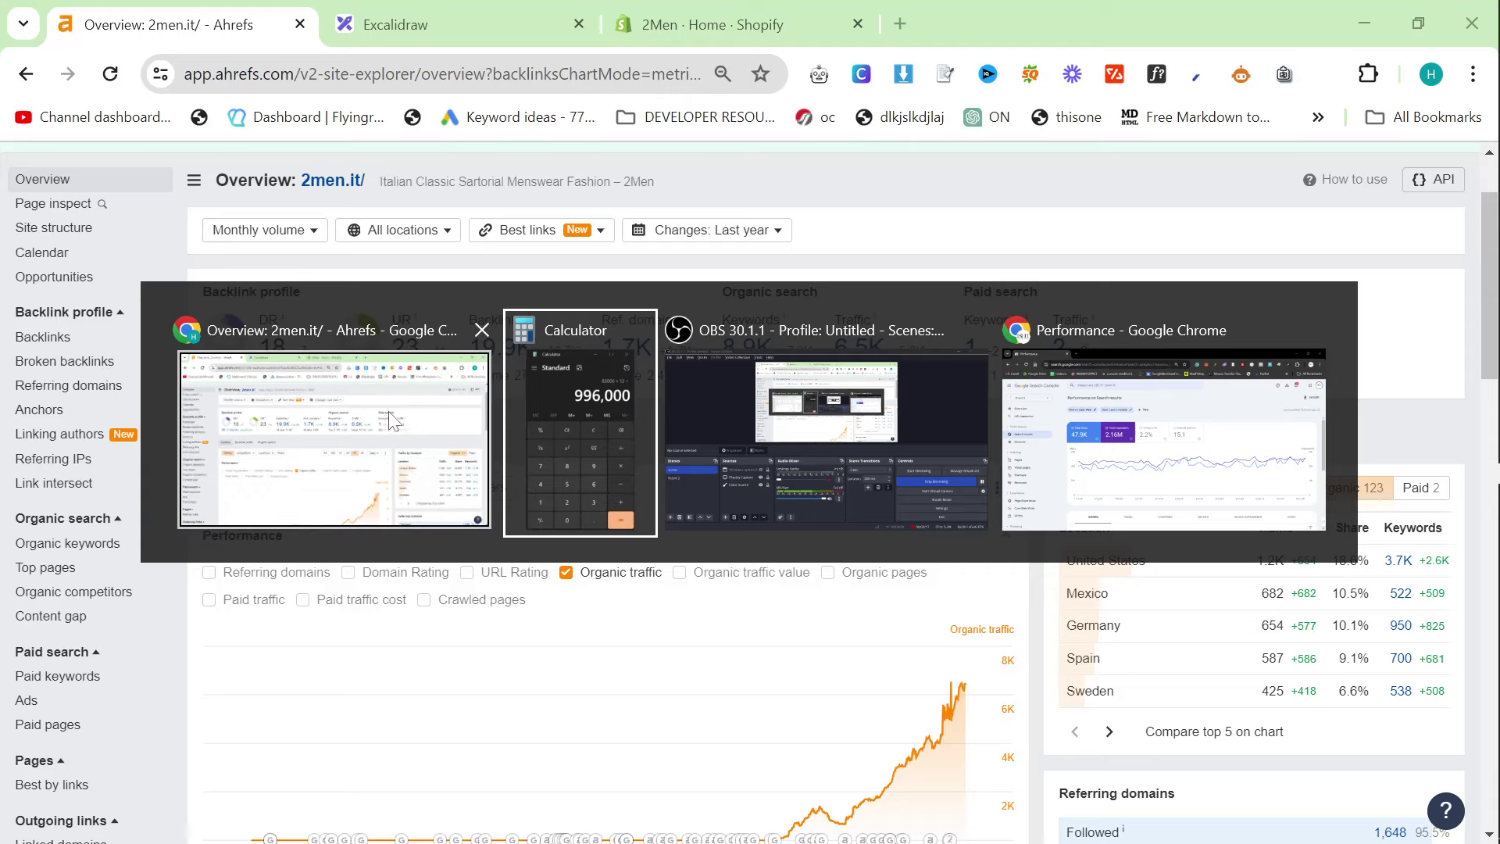
key(alt+Tab)
click(1166, 512)
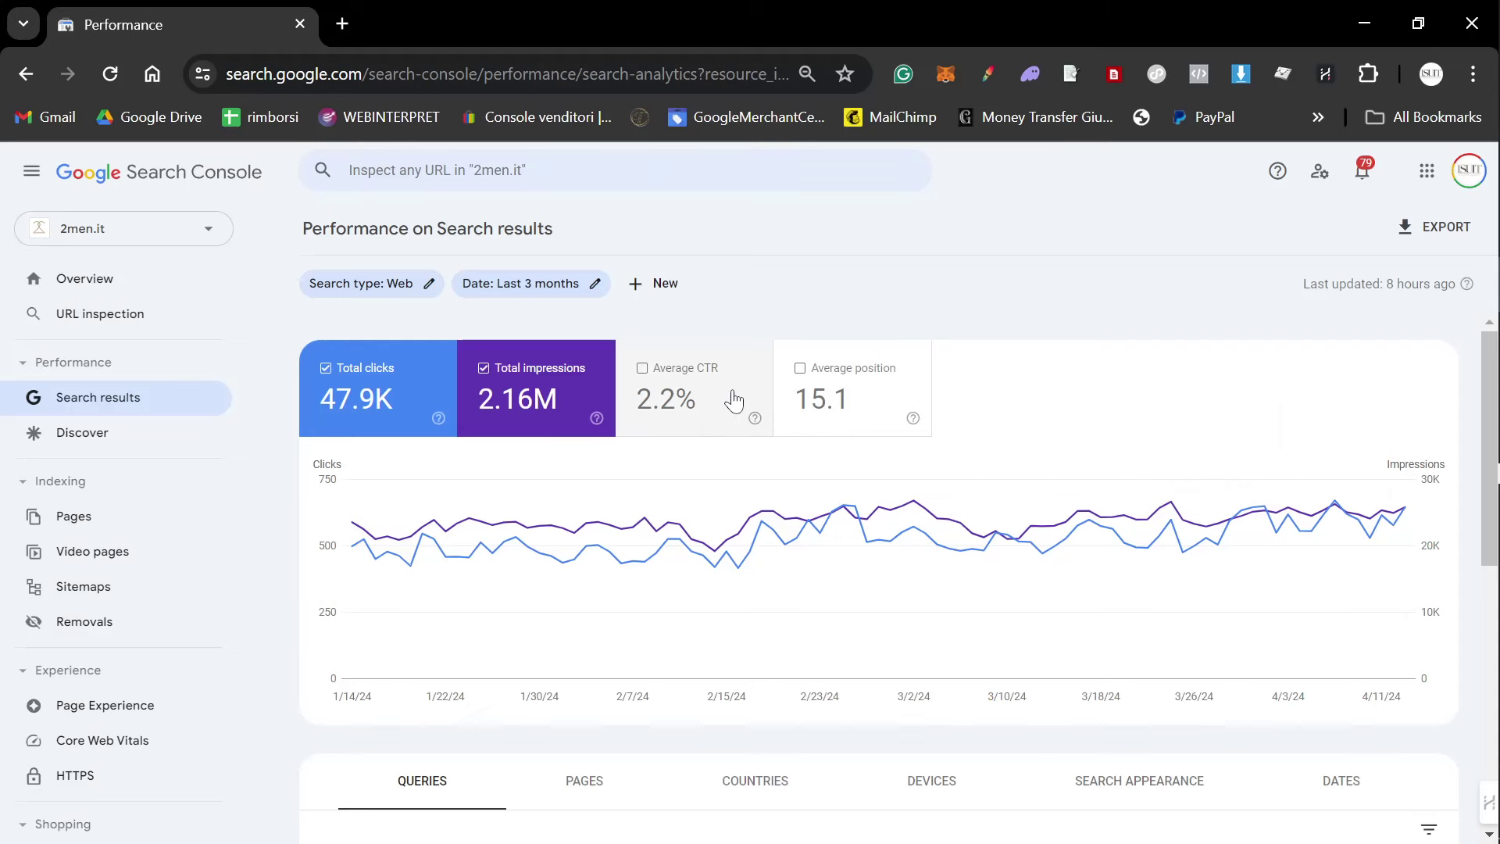
key(alt+Tab)
key(alt+Tab)
key(alt+Tab)
key(alt+Tab)
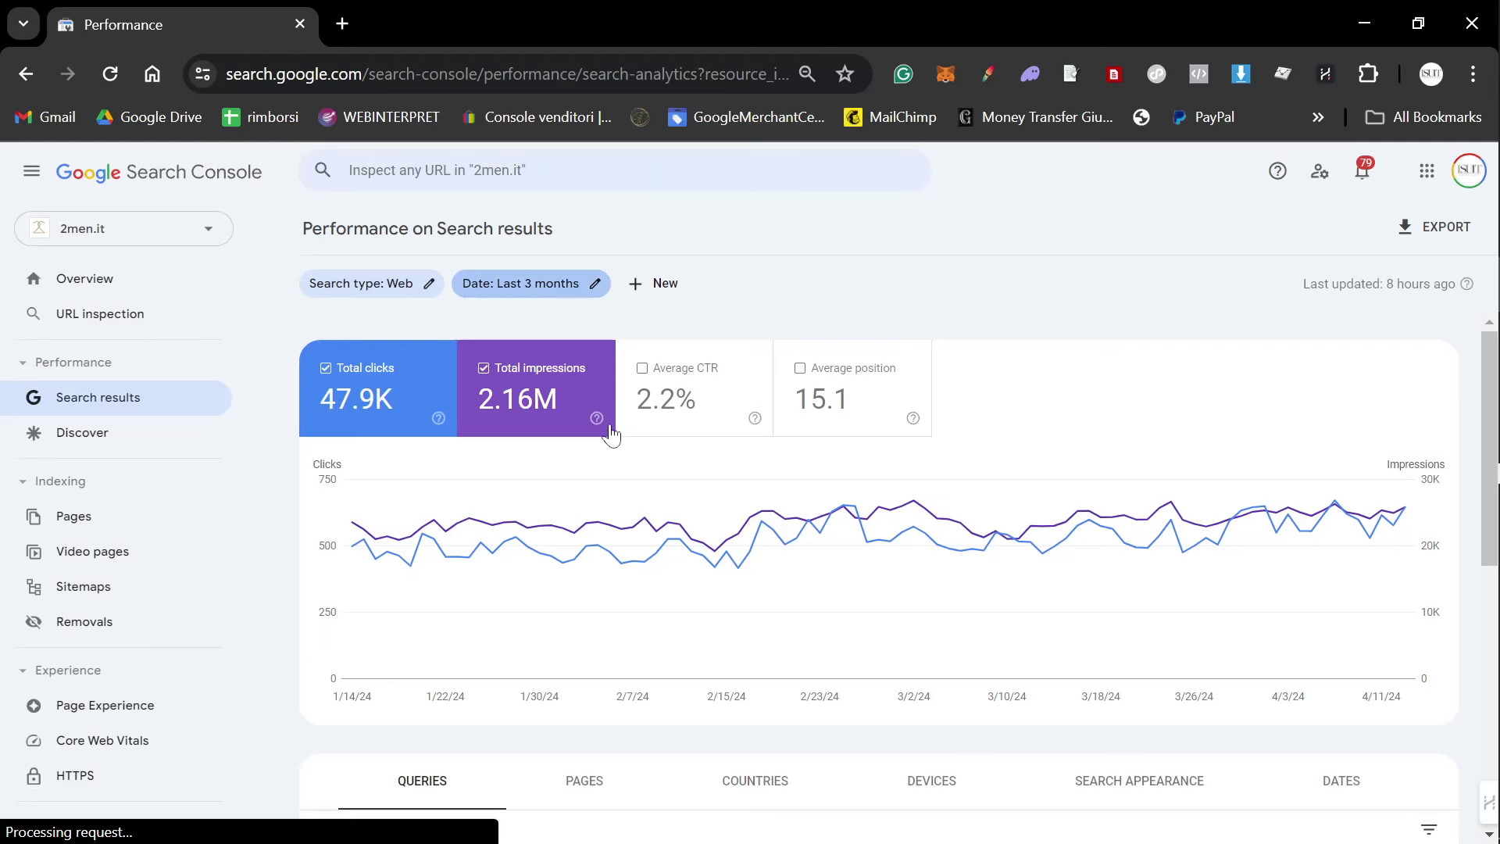
click(568, 296)
click(601, 400)
click(955, 781)
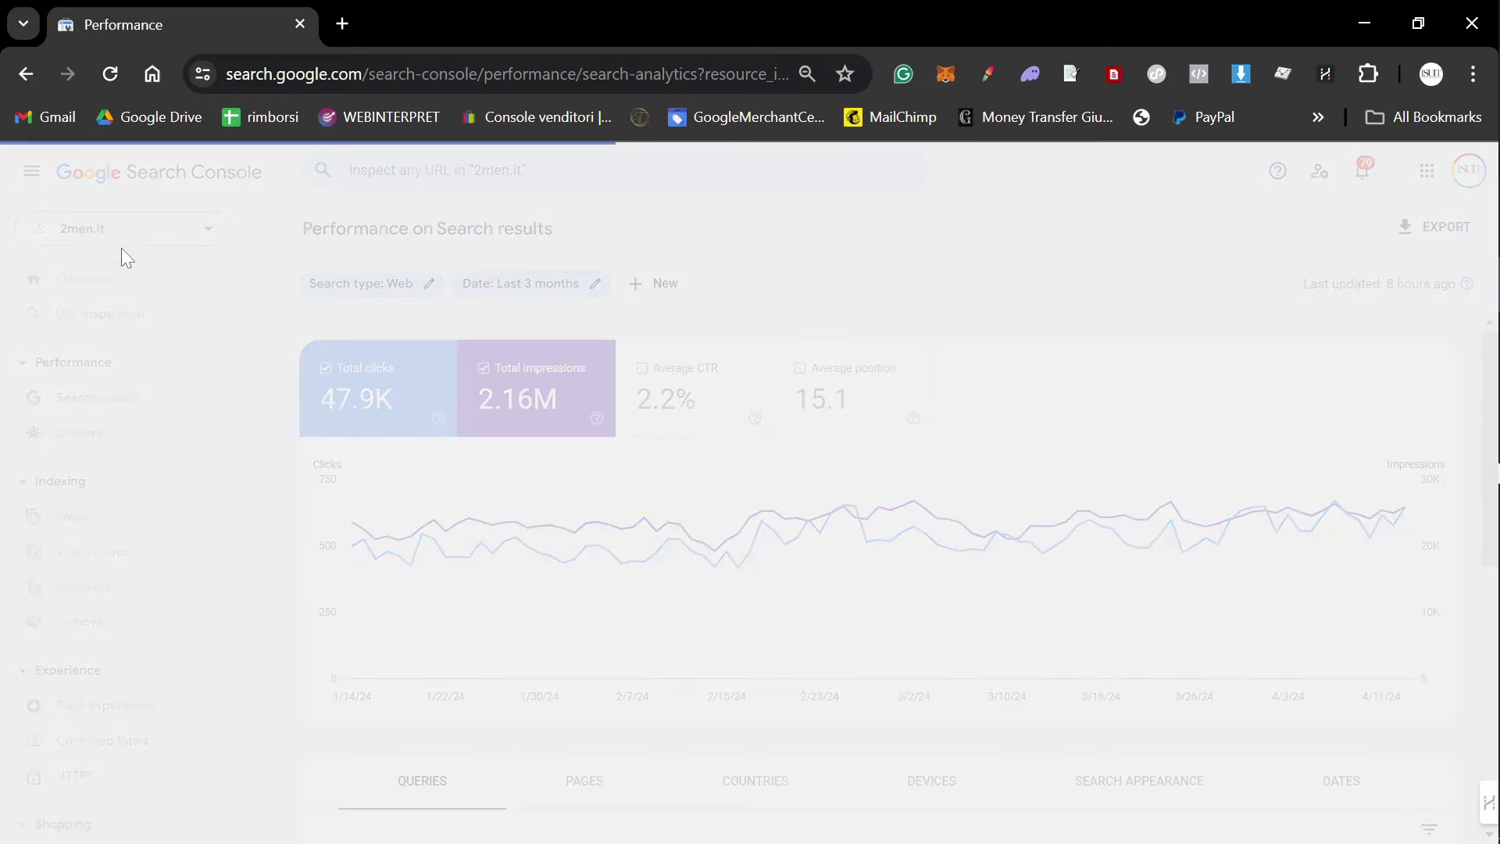
Highlight and review the 6.5K organic traffic figures on the Ahrefs overview
key(alt+Tab)
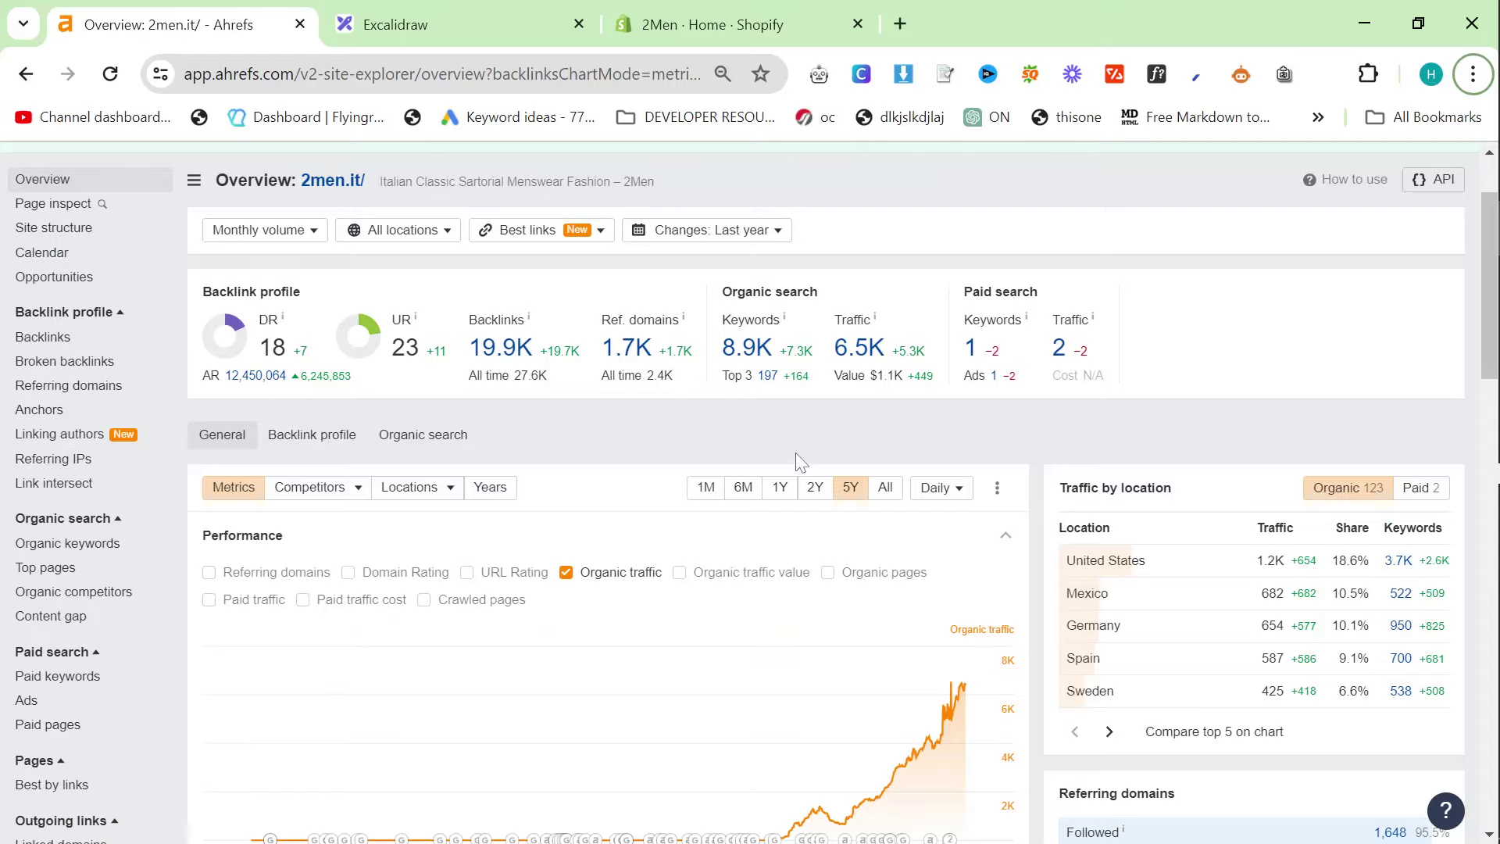
drag(829, 307, 936, 392)
click(939, 425)
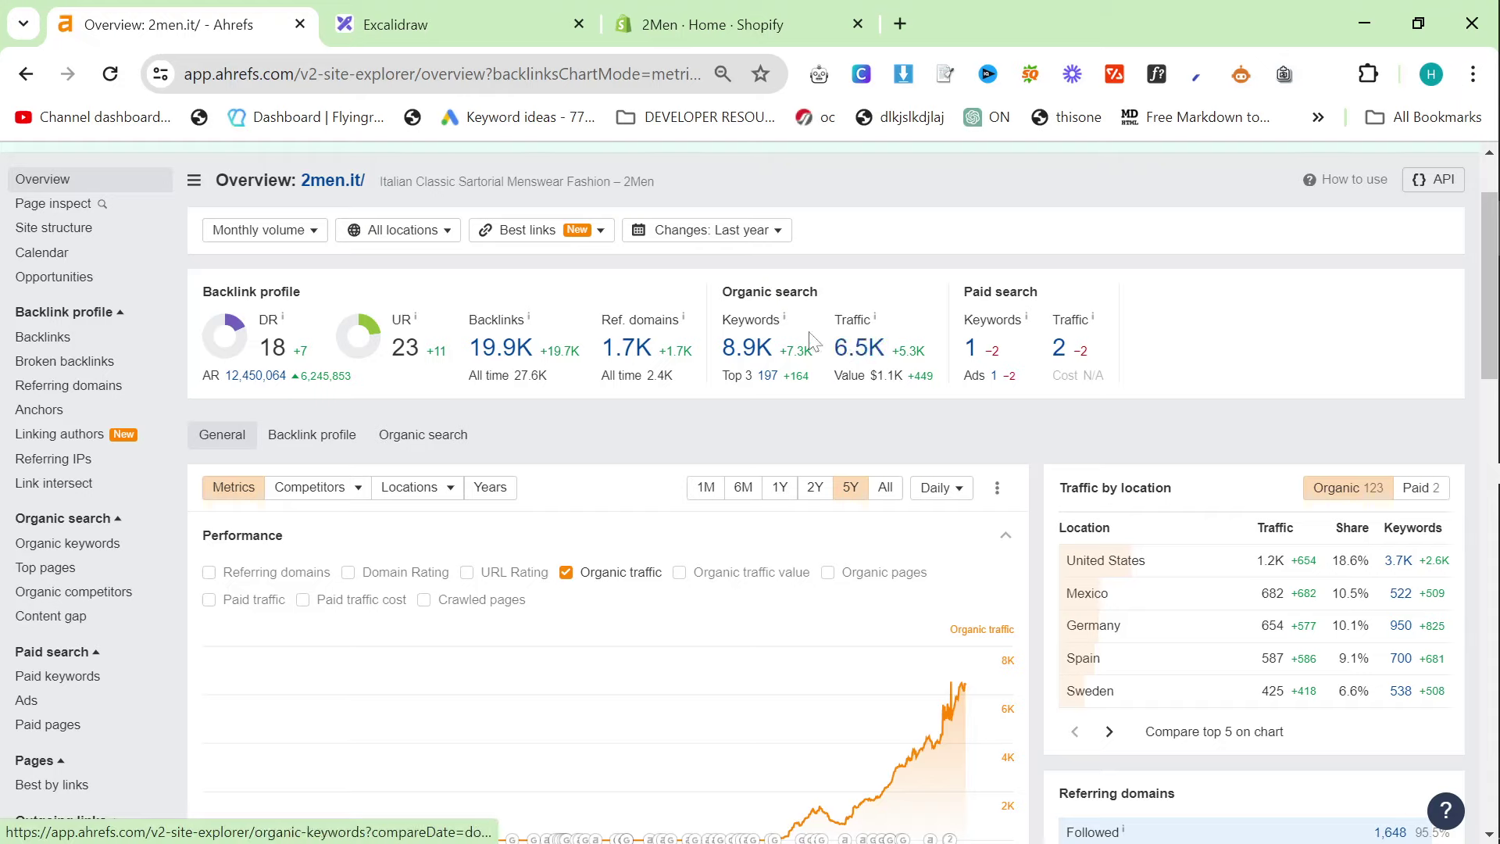
drag(826, 314, 930, 386)
click(945, 436)
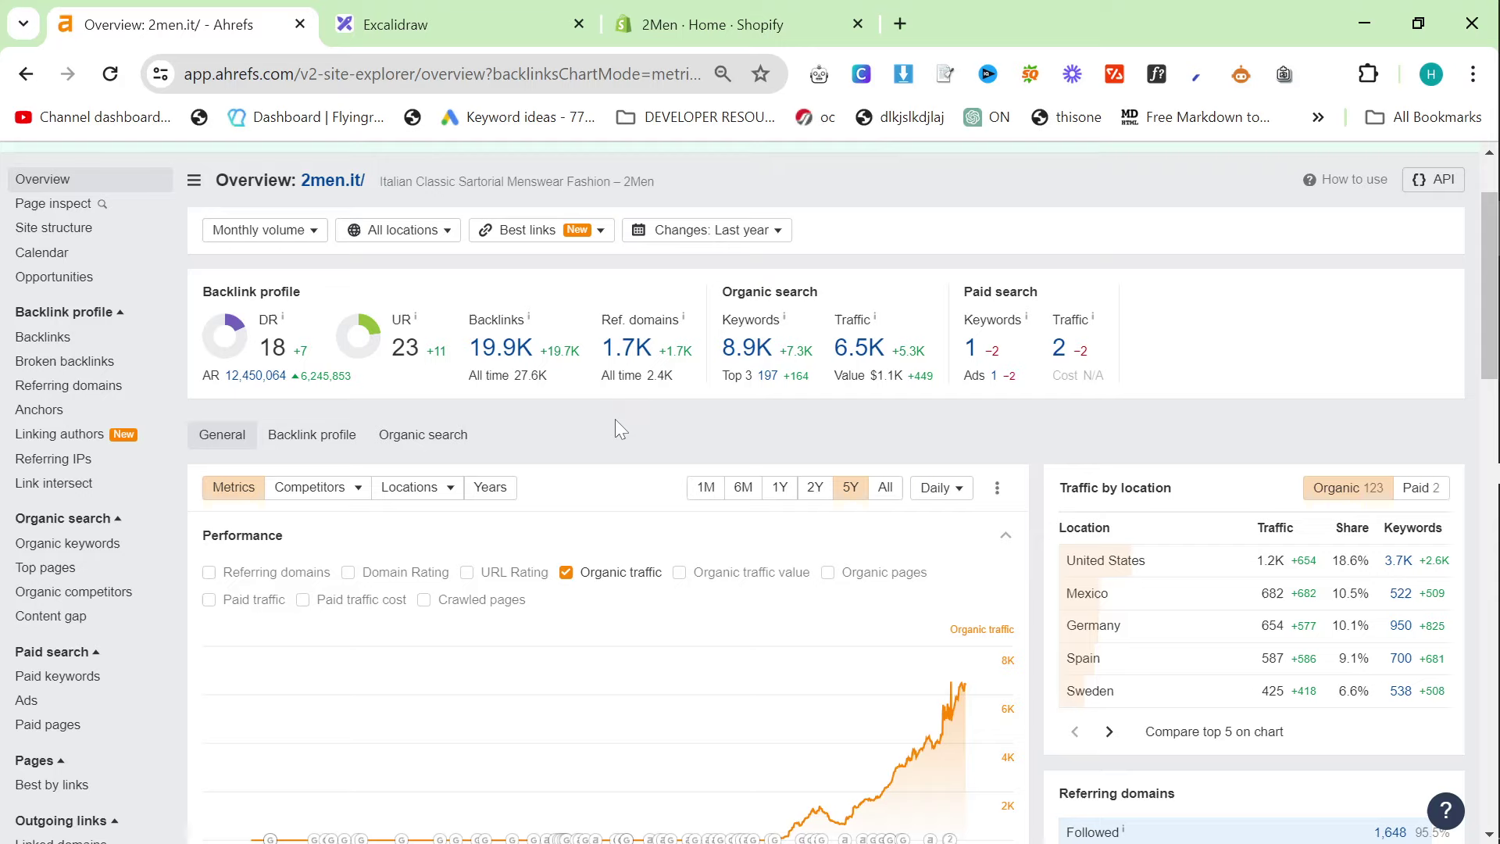
scroll(902, 696, down, 2)
scroll(903, 697, up, 2)
Glance at Search Console and the Shopify admin home, ending on the Ahrefs overview
key(alt+Tab)
key(alt+Tab)
click(458, 428)
key(alt+Tab)
scroll(694, 428, up, 3)
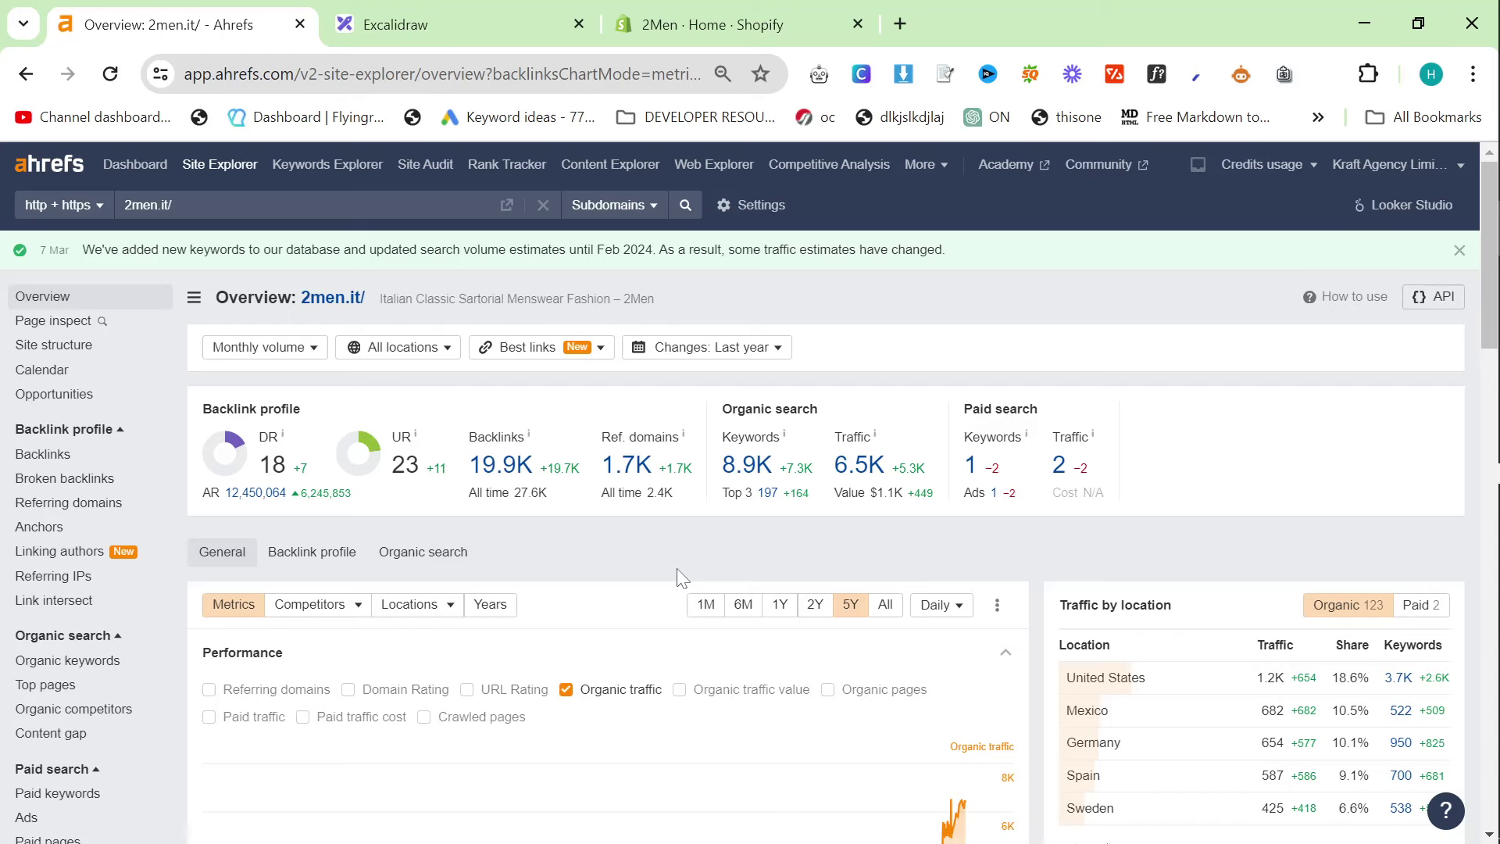
scroll(676, 569, down, 3)
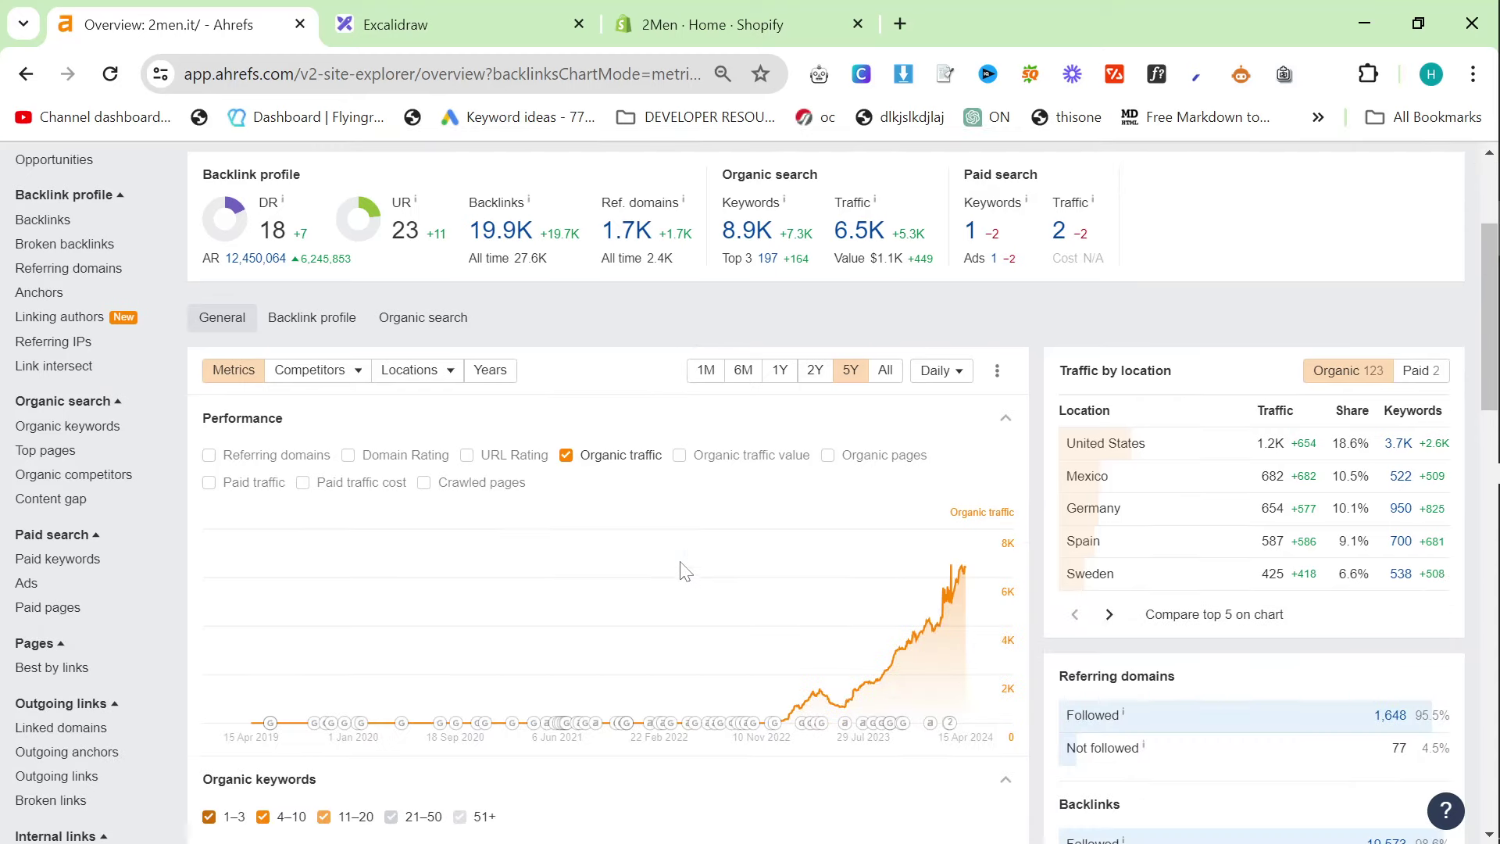
click(612, 32)
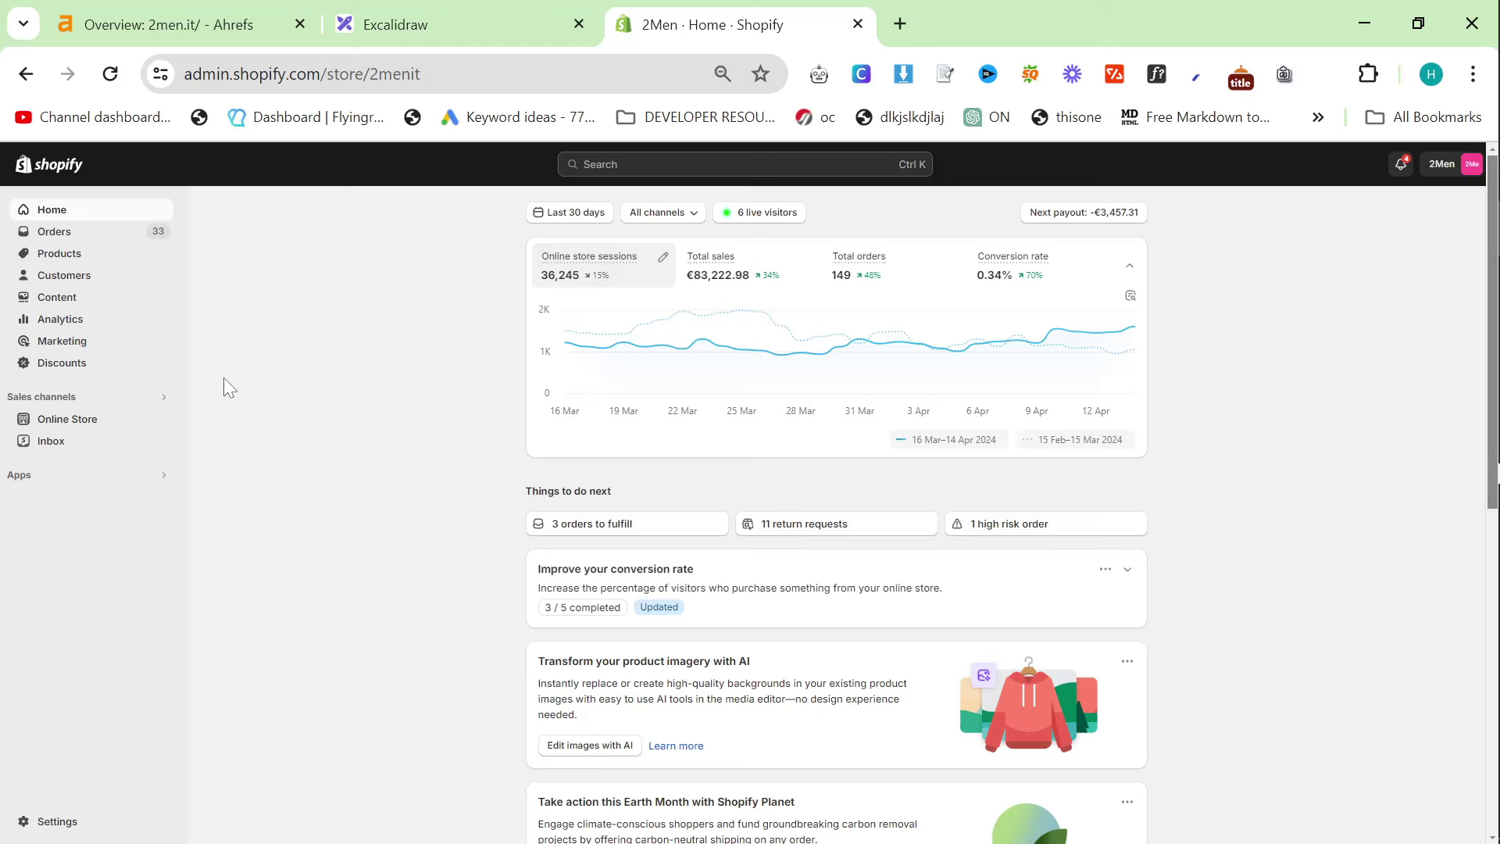
click(196, 25)
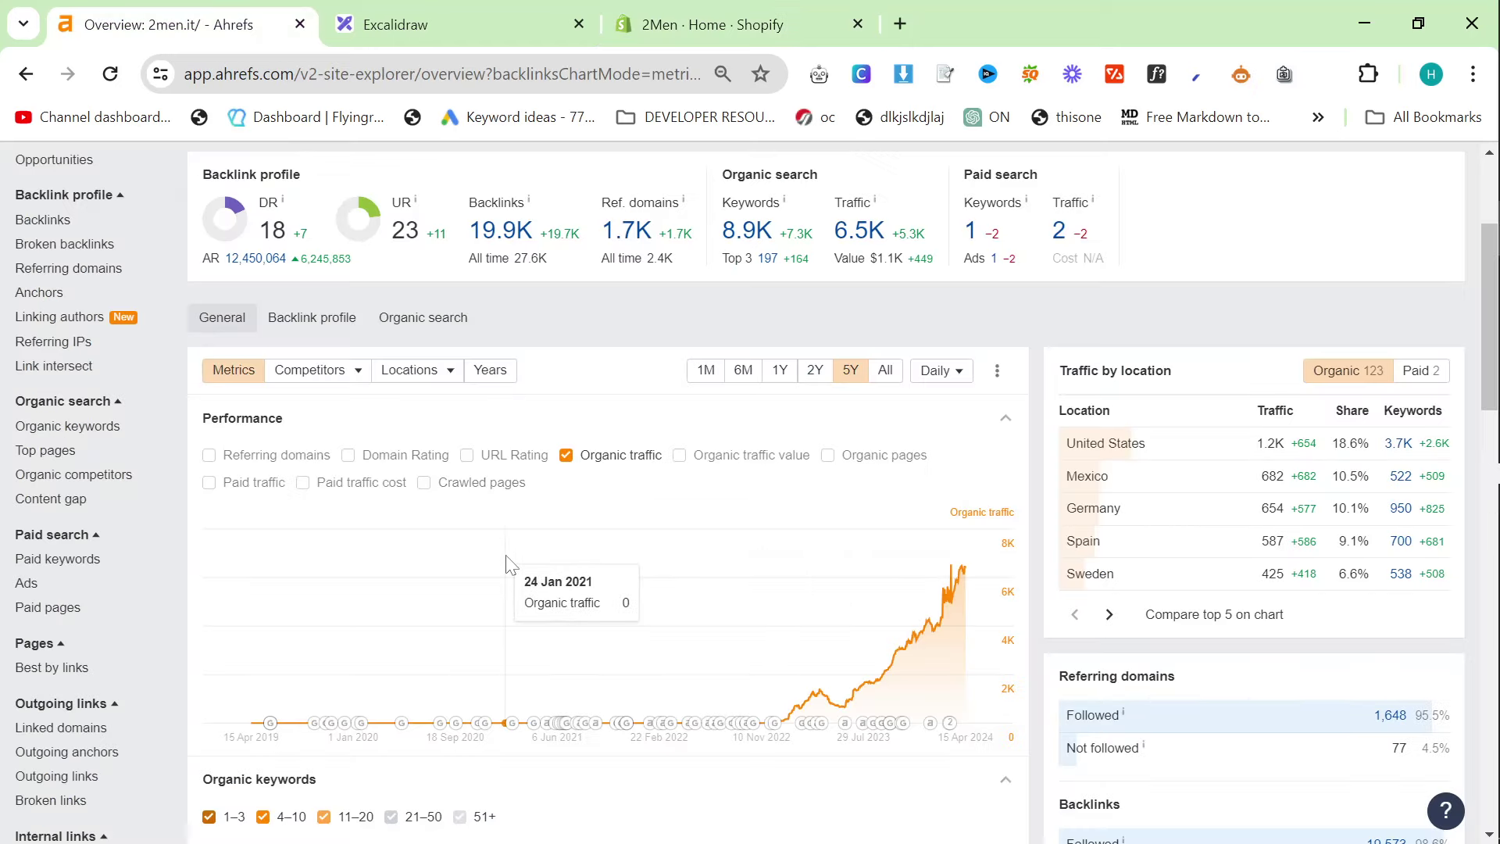
scroll(512, 564, up, 3)
Underline 'Upload products' in Excalidraw and draw a rounded rectangle around it
click(515, 27)
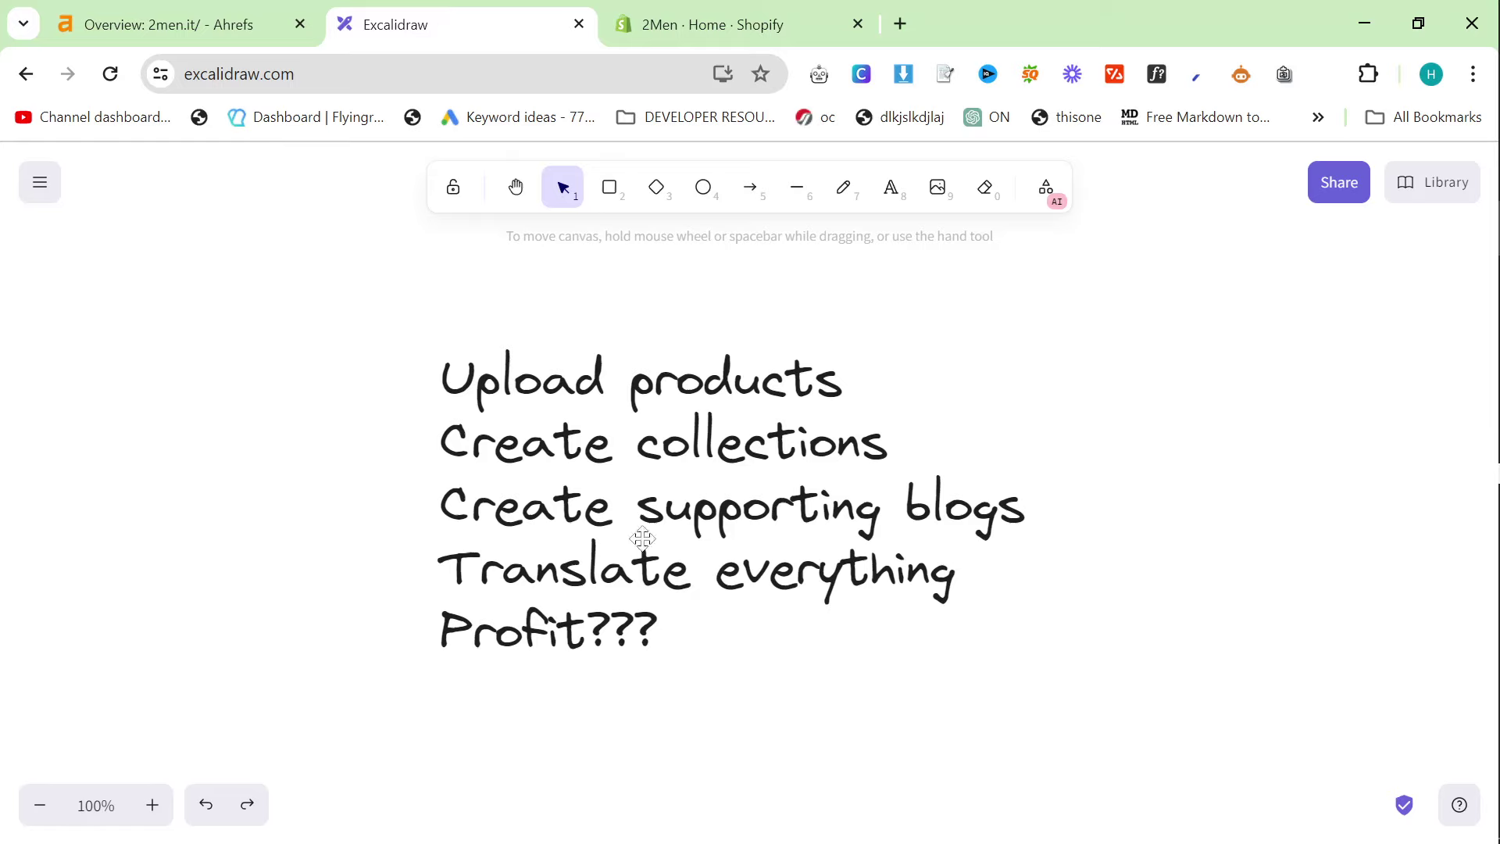
click(801, 199)
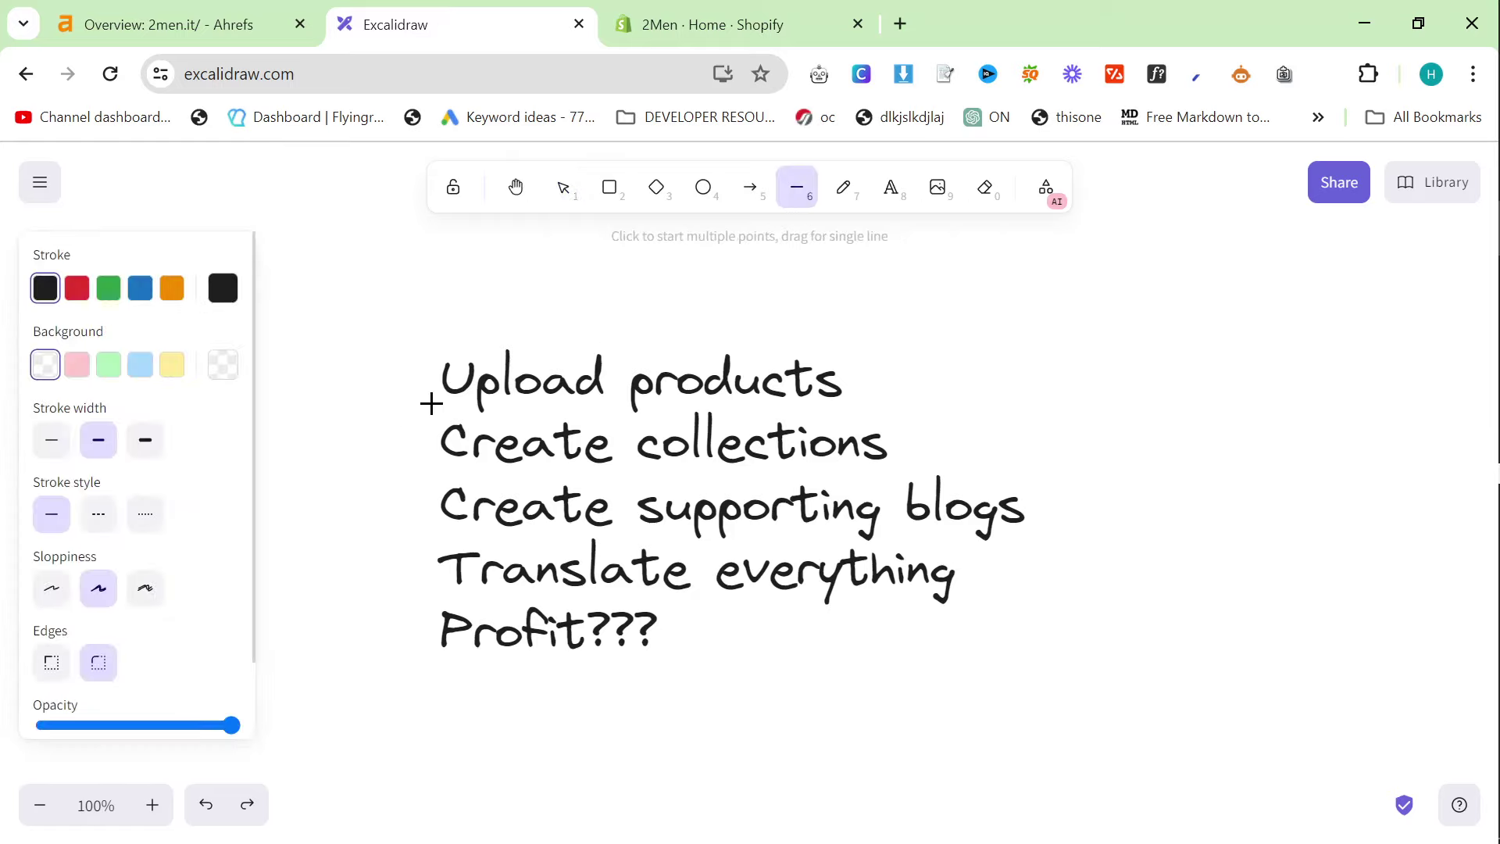
drag(431, 403, 877, 405)
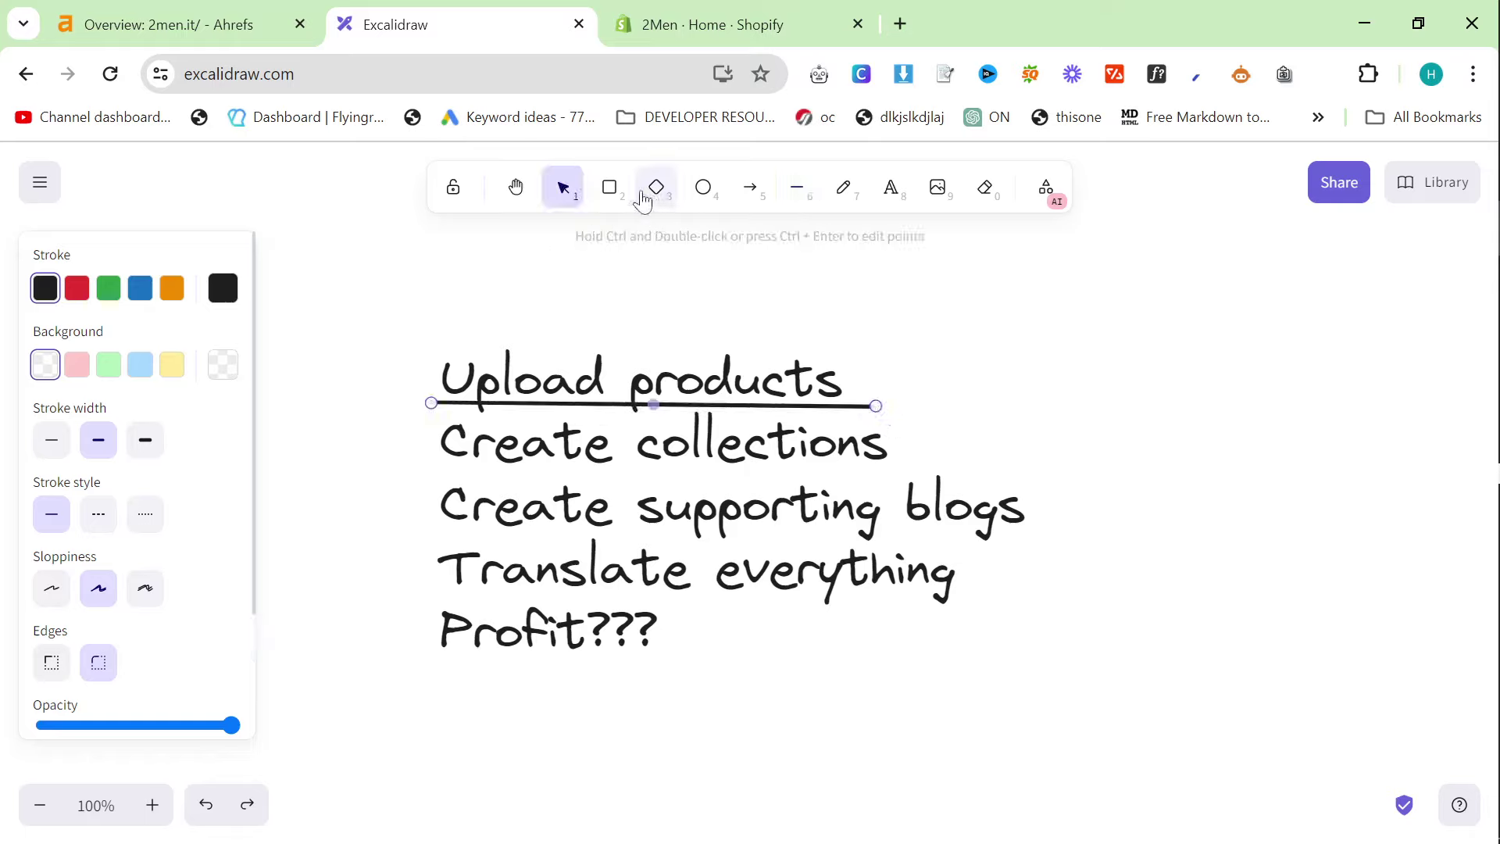
click(611, 193)
drag(413, 321, 885, 404)
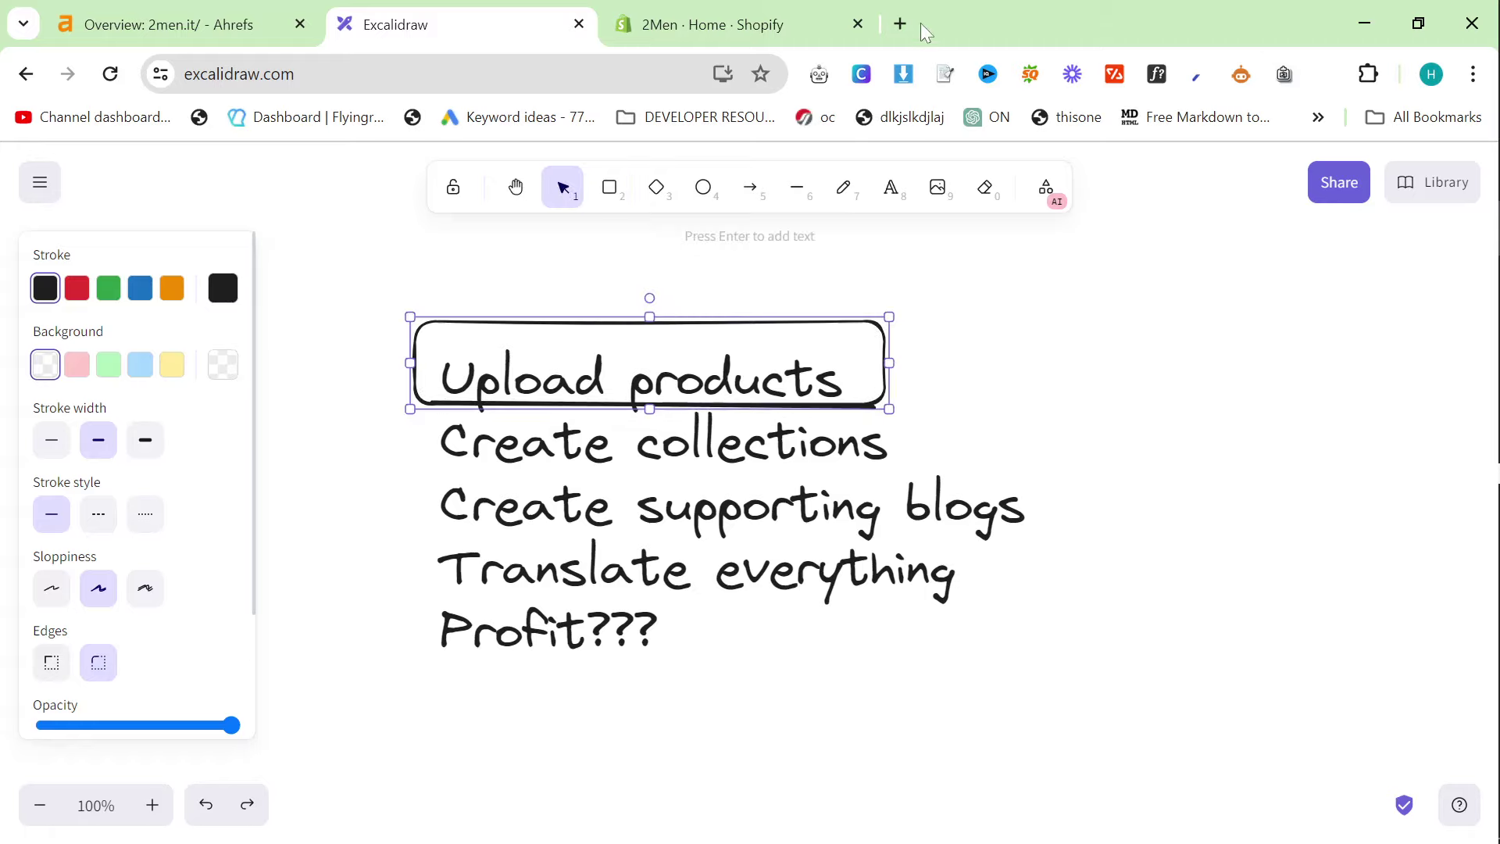
Google 'inventory source', open its site, and scroll to the supplier brand grid
click(900, 24)
text(go)
key(Return)
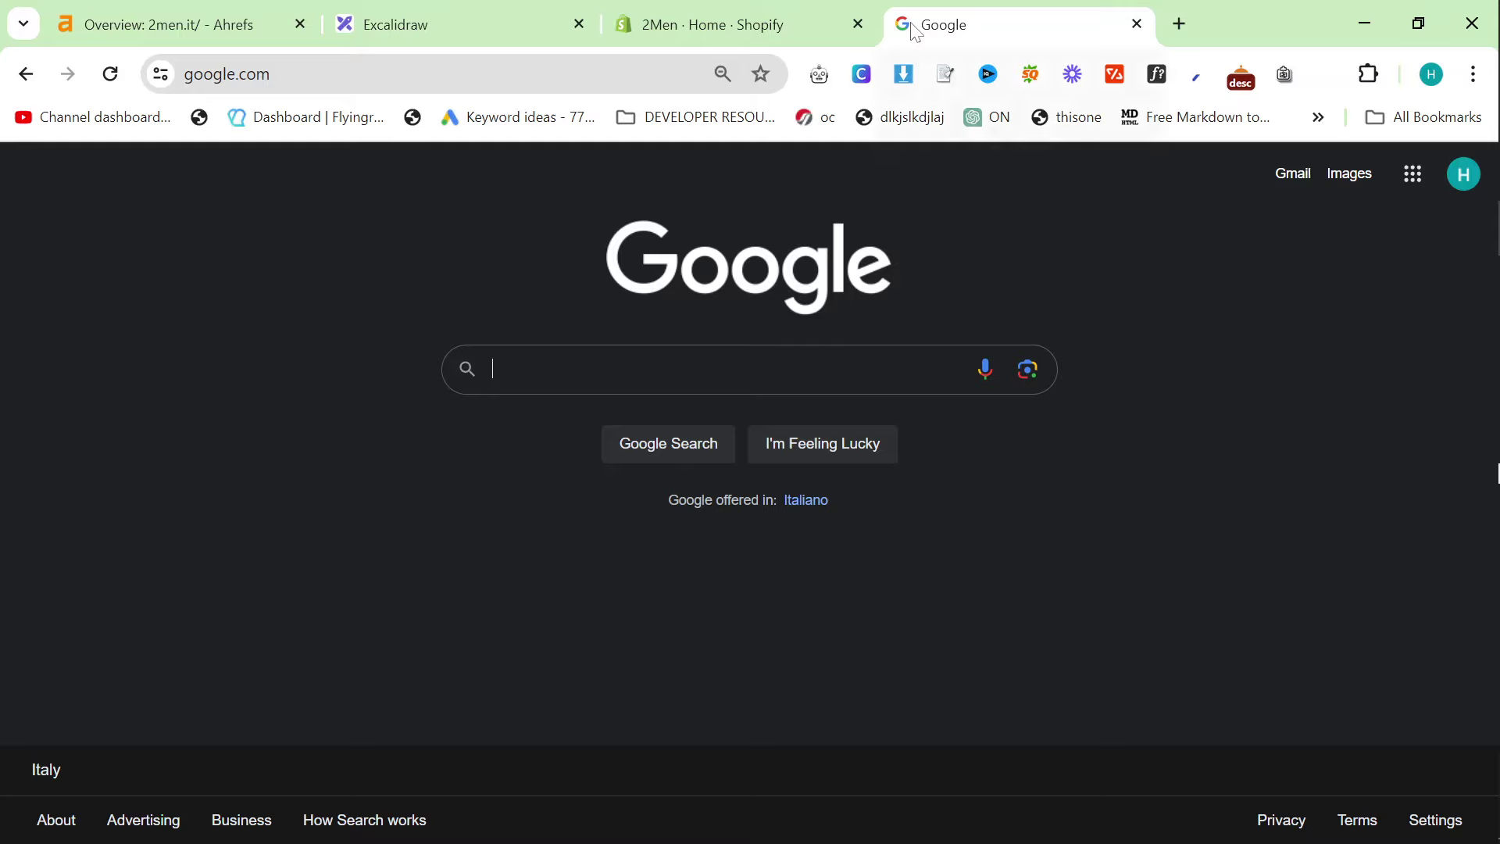
text(inventory source)
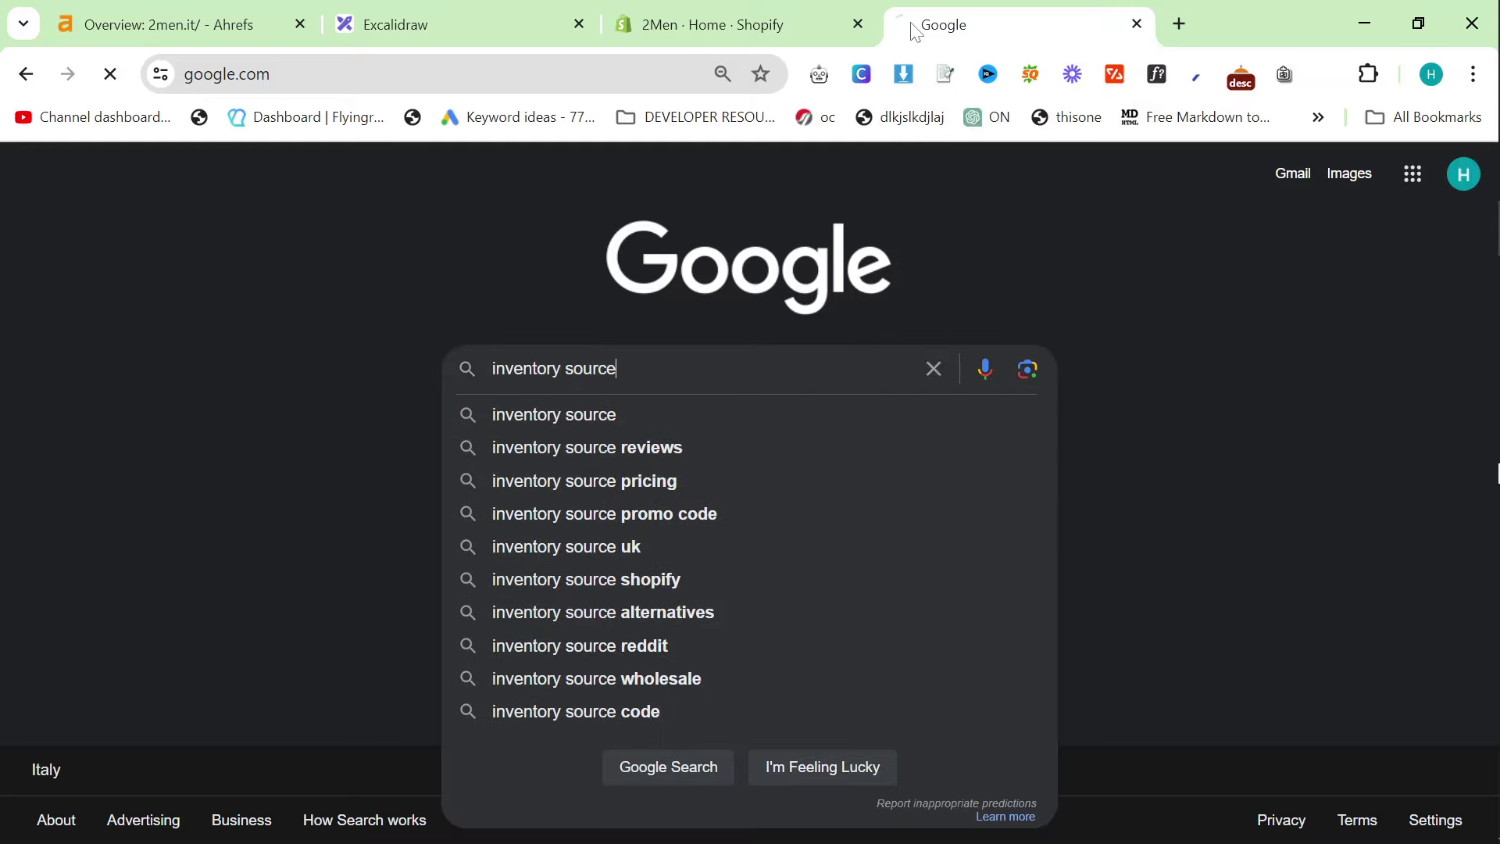
key(Return)
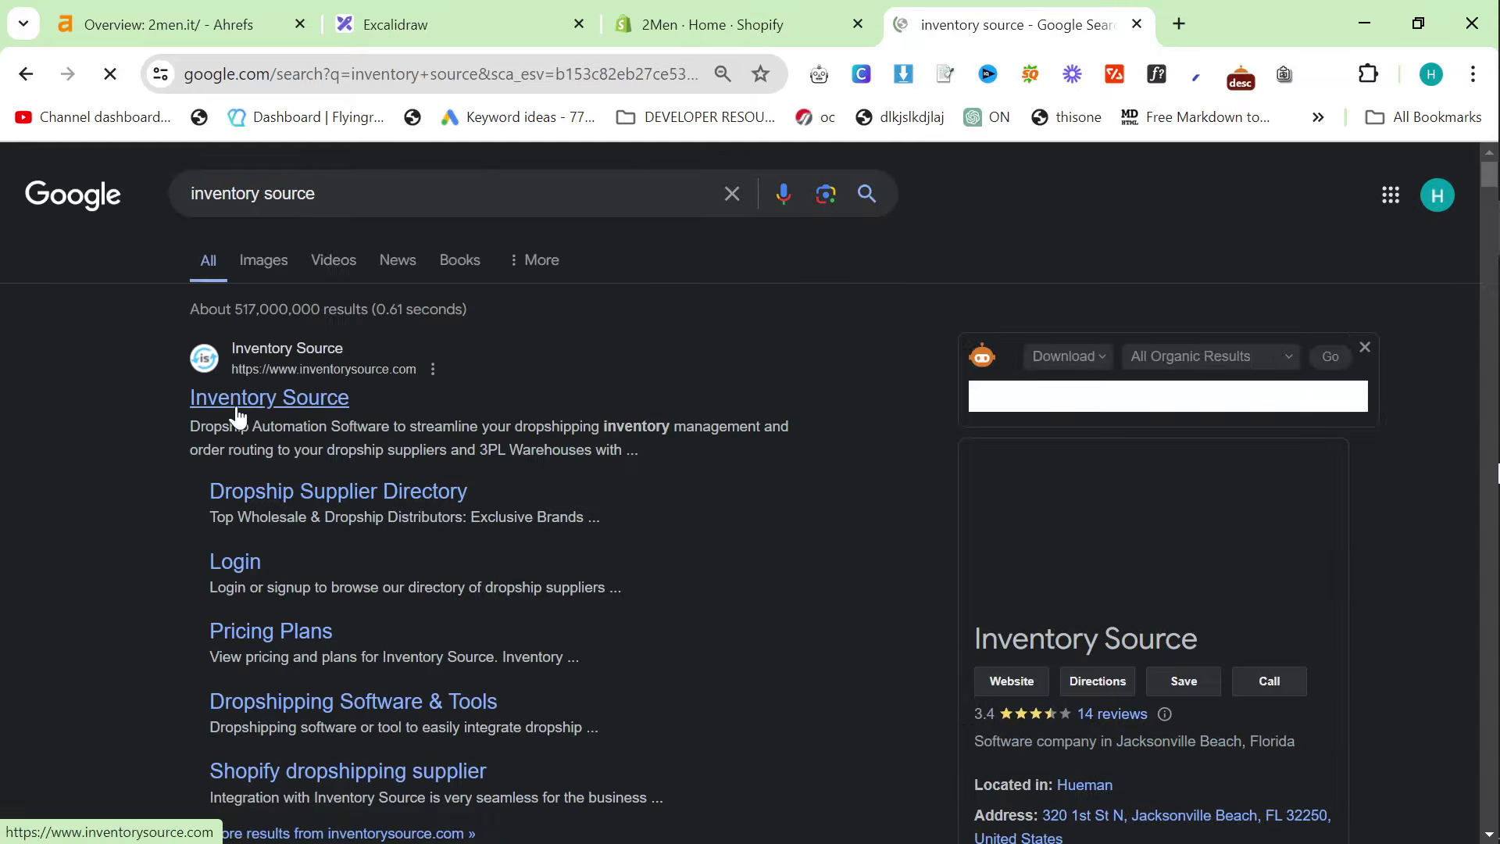
click(298, 409)
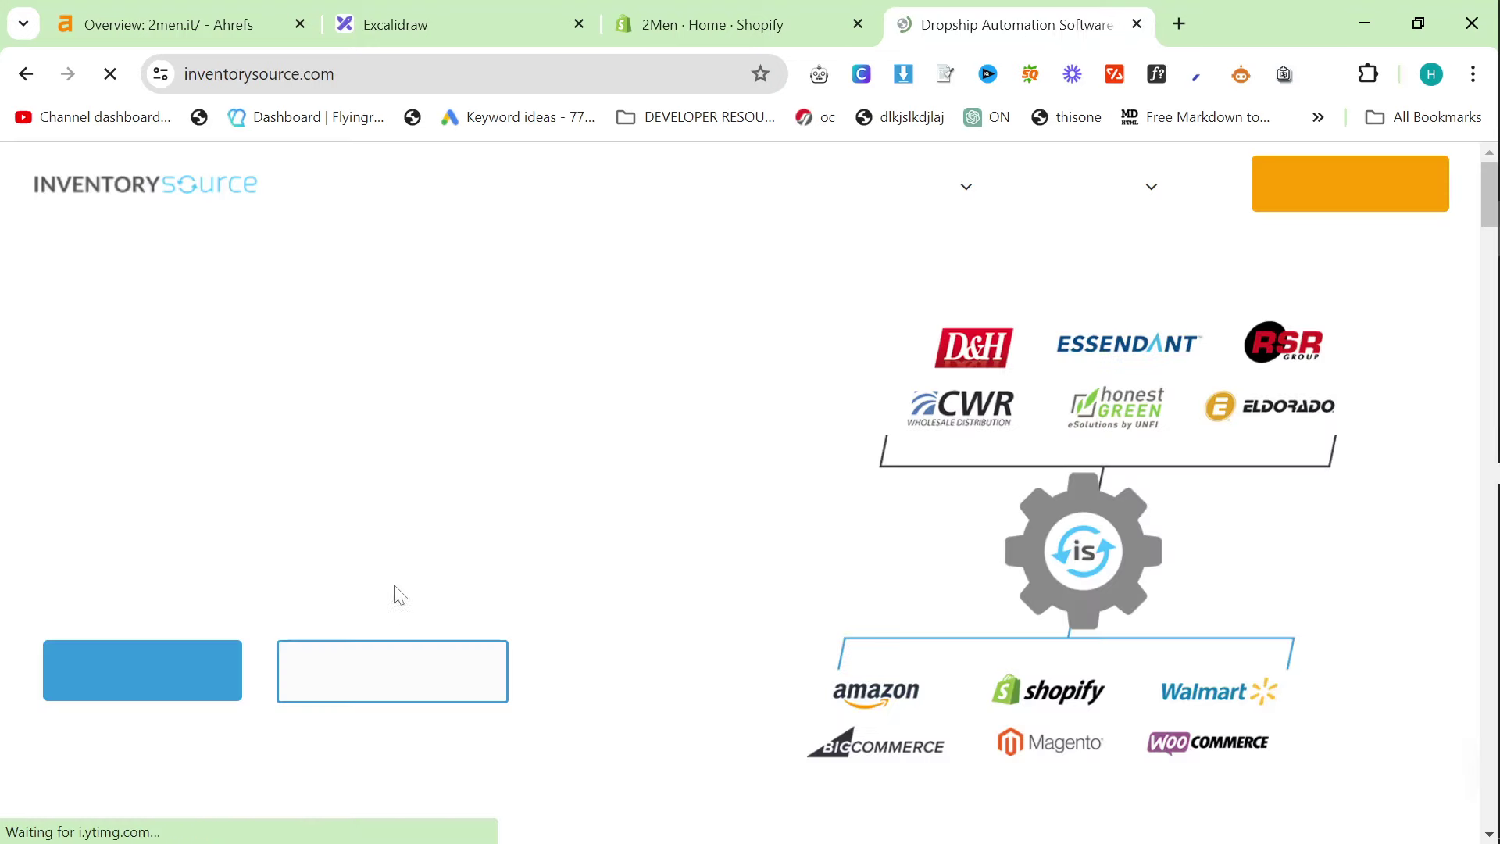
scroll(727, 585, down, 8)
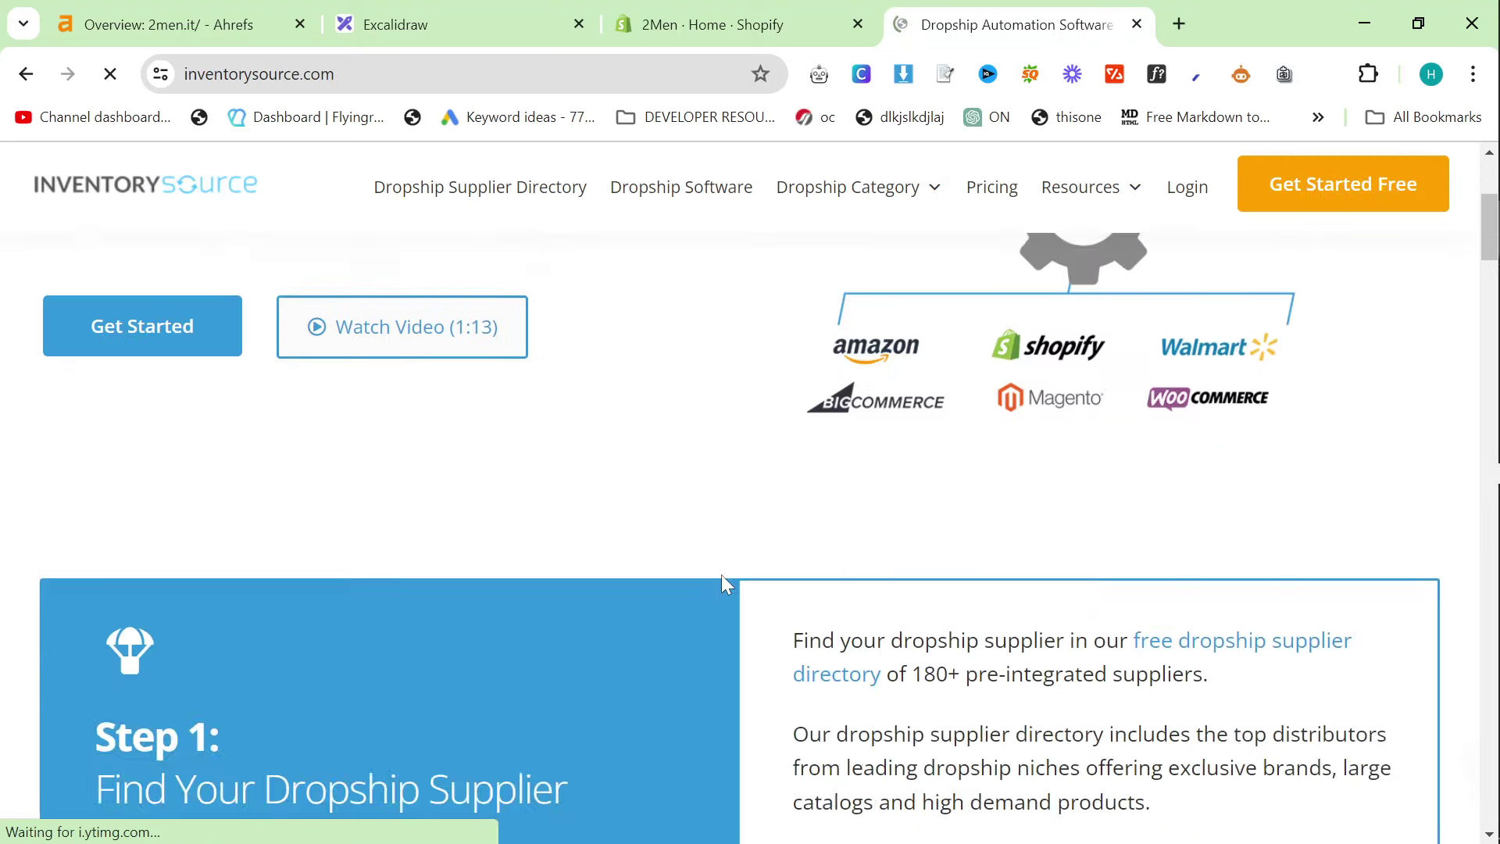
scroll(726, 584, down, 3)
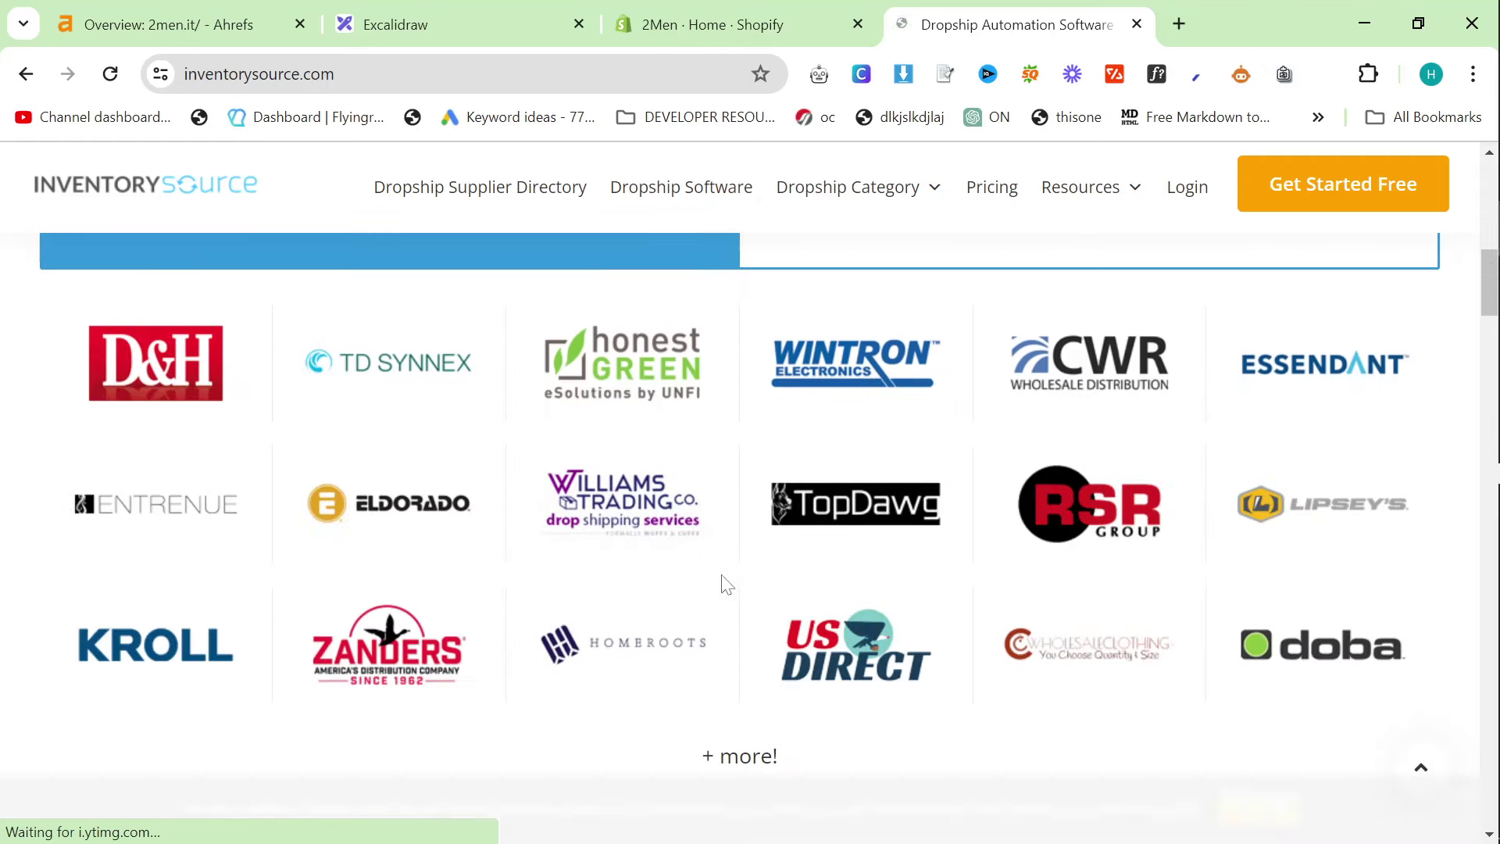
scroll(726, 584, down, 1)
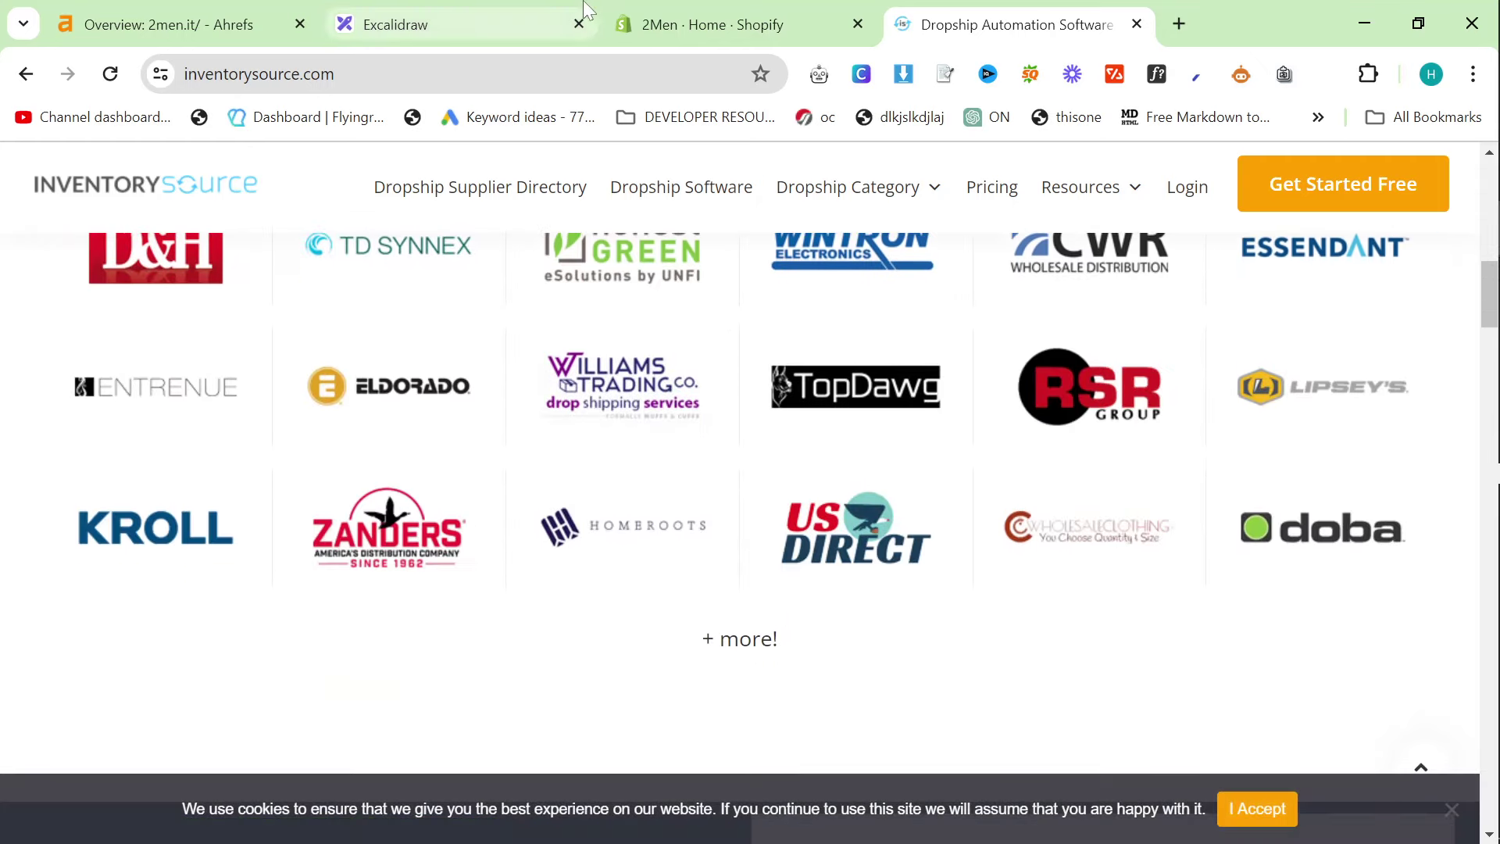
Add a 'Brands' label just right of the Upload products box
click(480, 11)
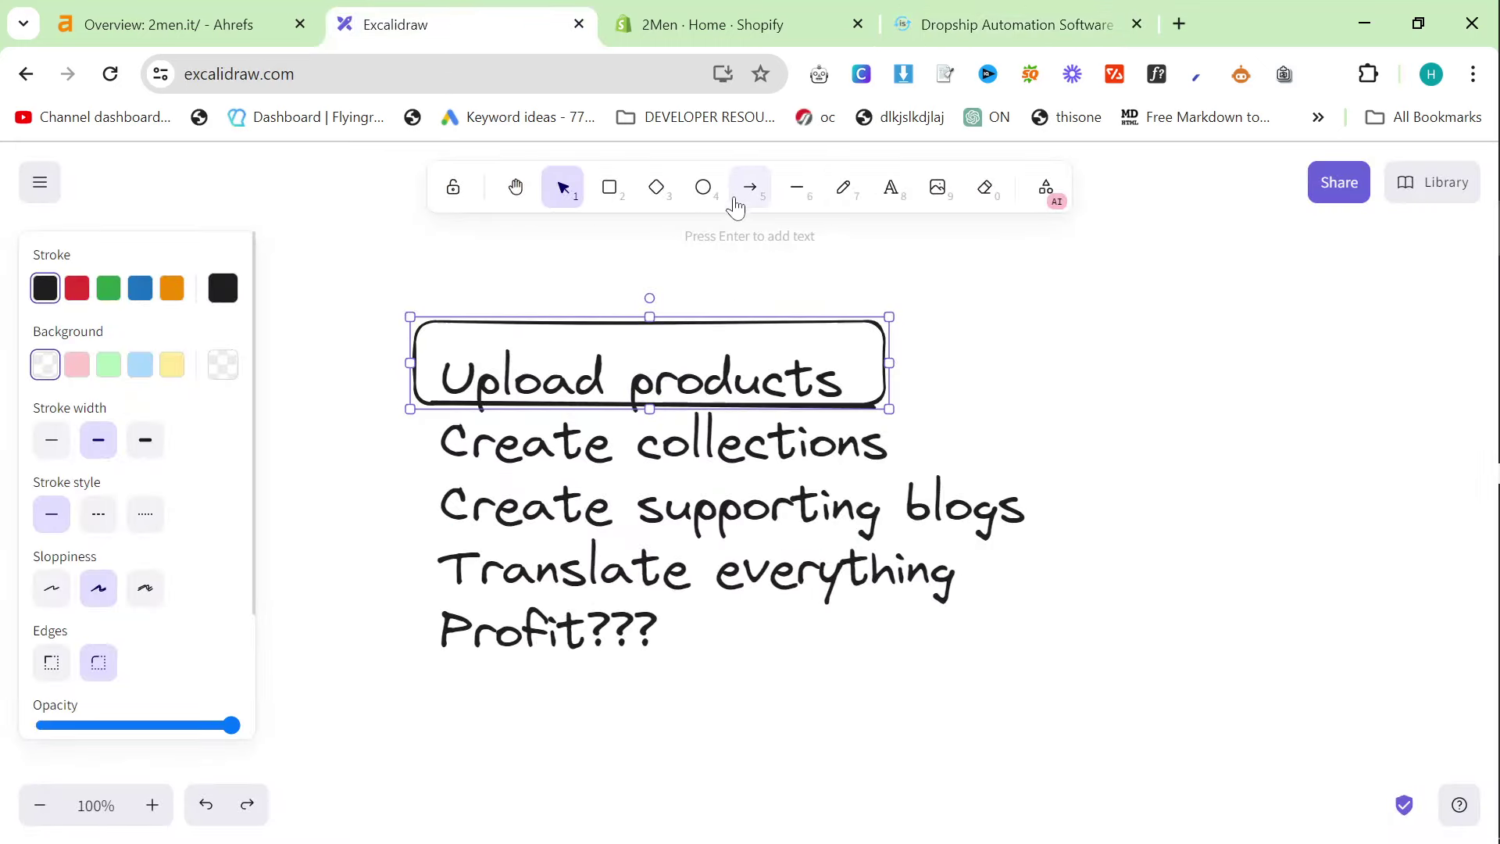
click(890, 187)
click(1037, 344)
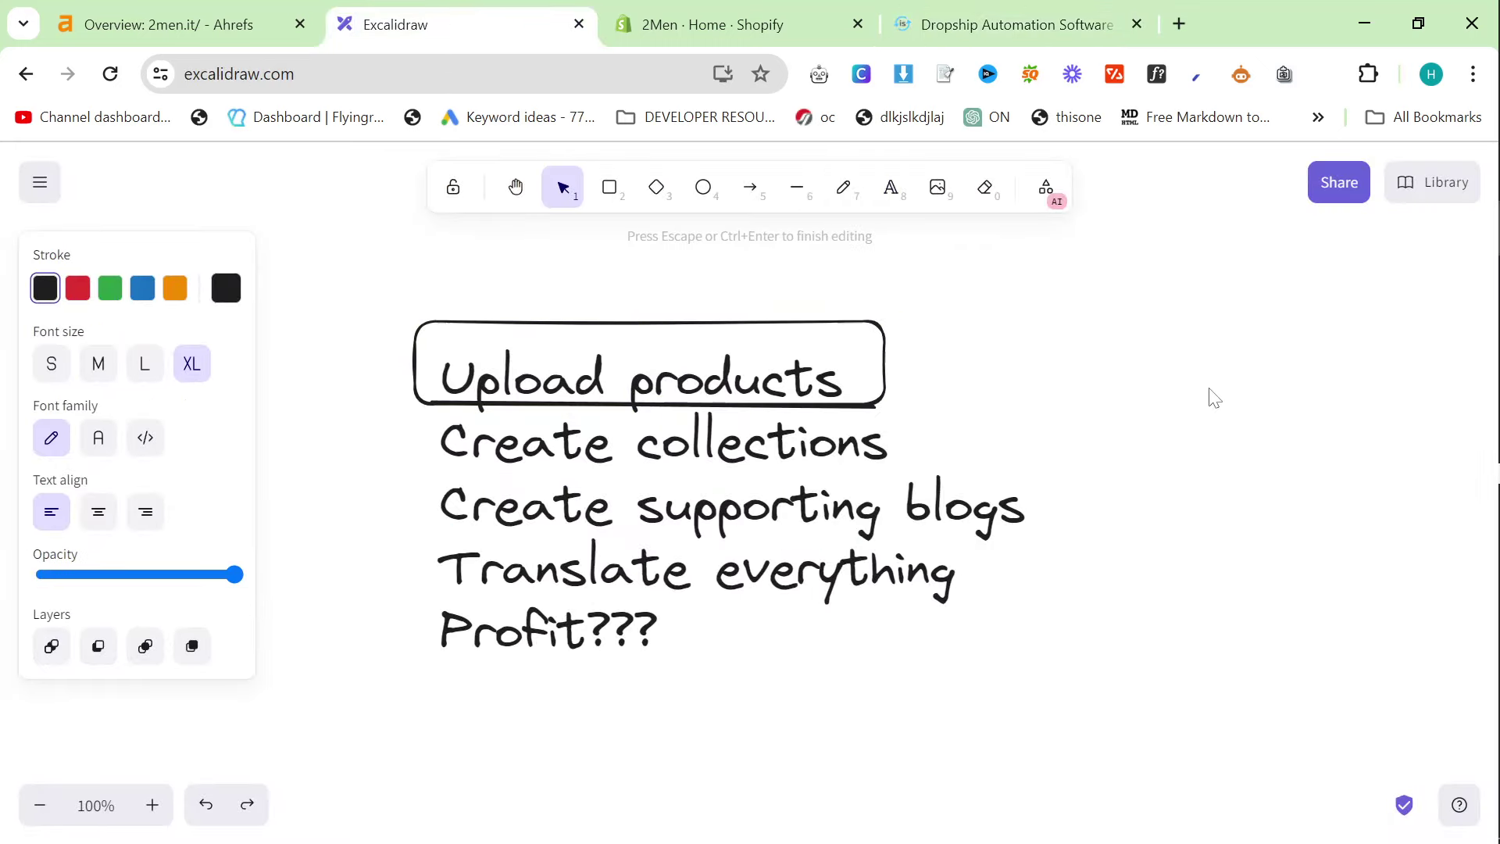
text(Brands)
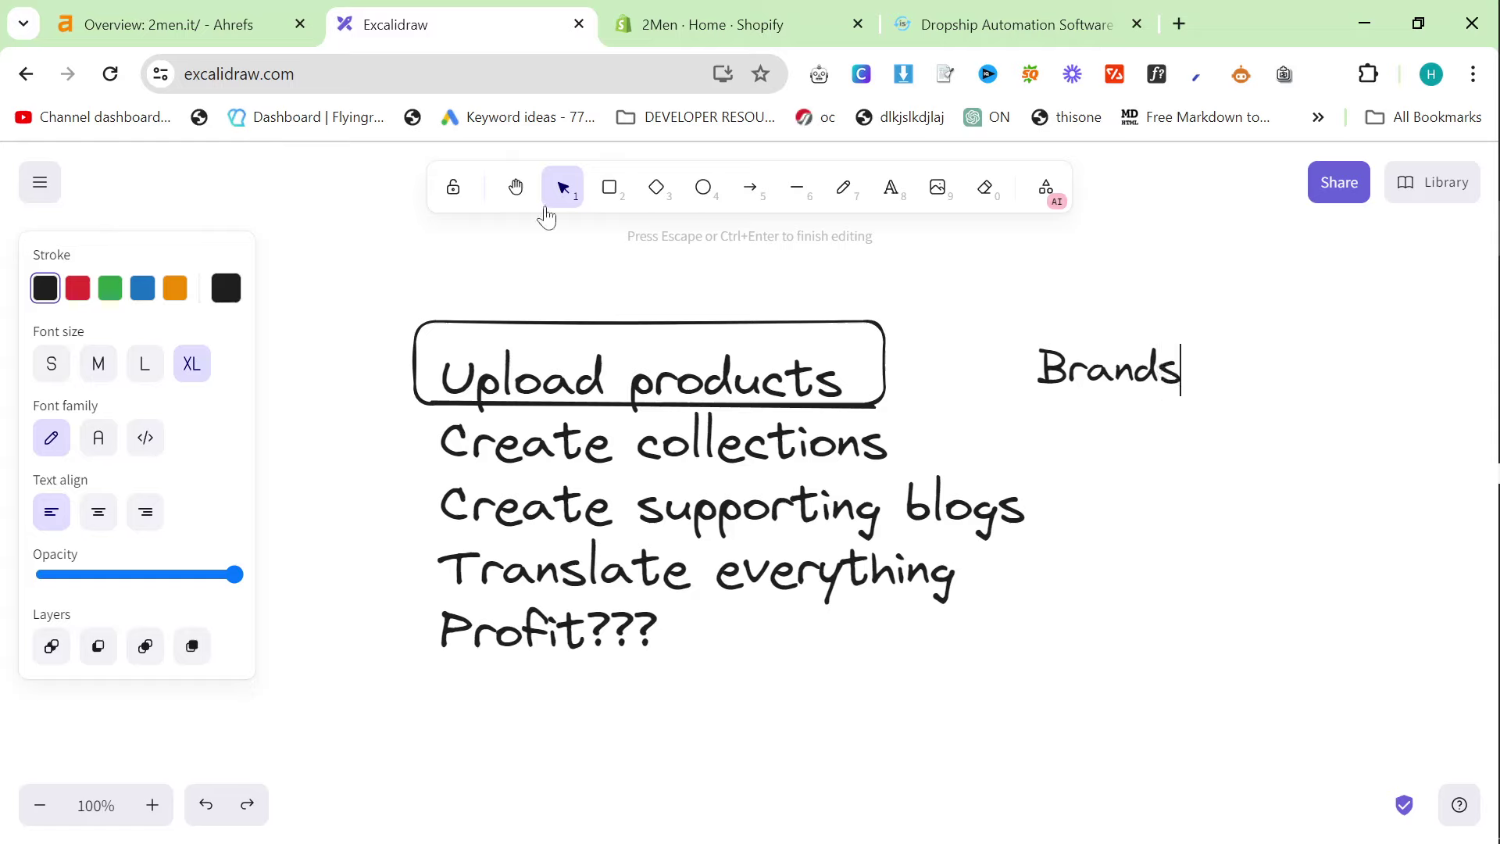
click(545, 186)
click(1072, 361)
drag(1072, 361, 985, 365)
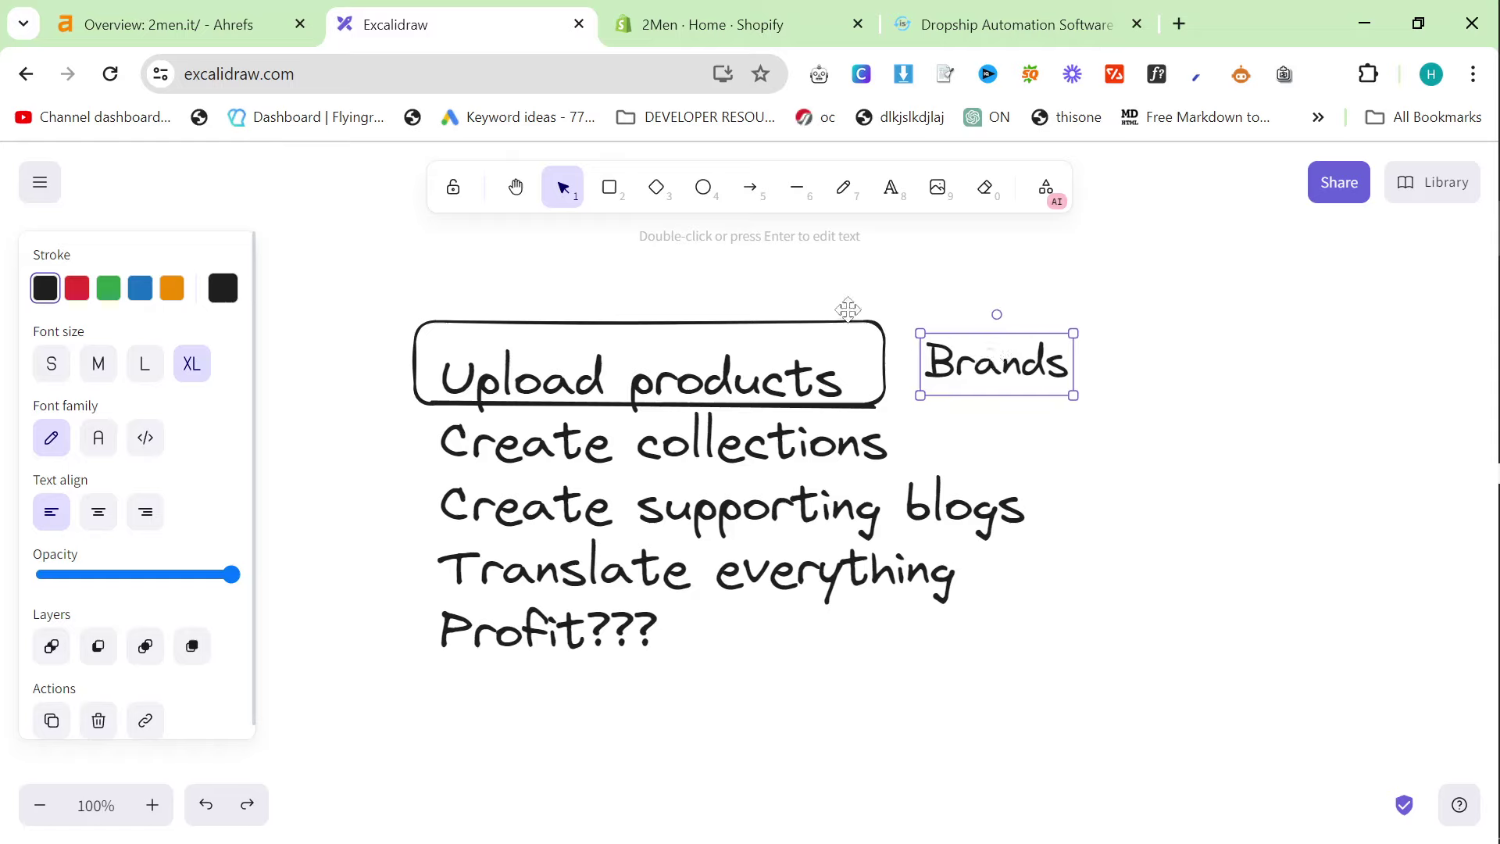
Draw a line joining the Upload products box to Brands
click(796, 188)
drag(878, 357, 927, 354)
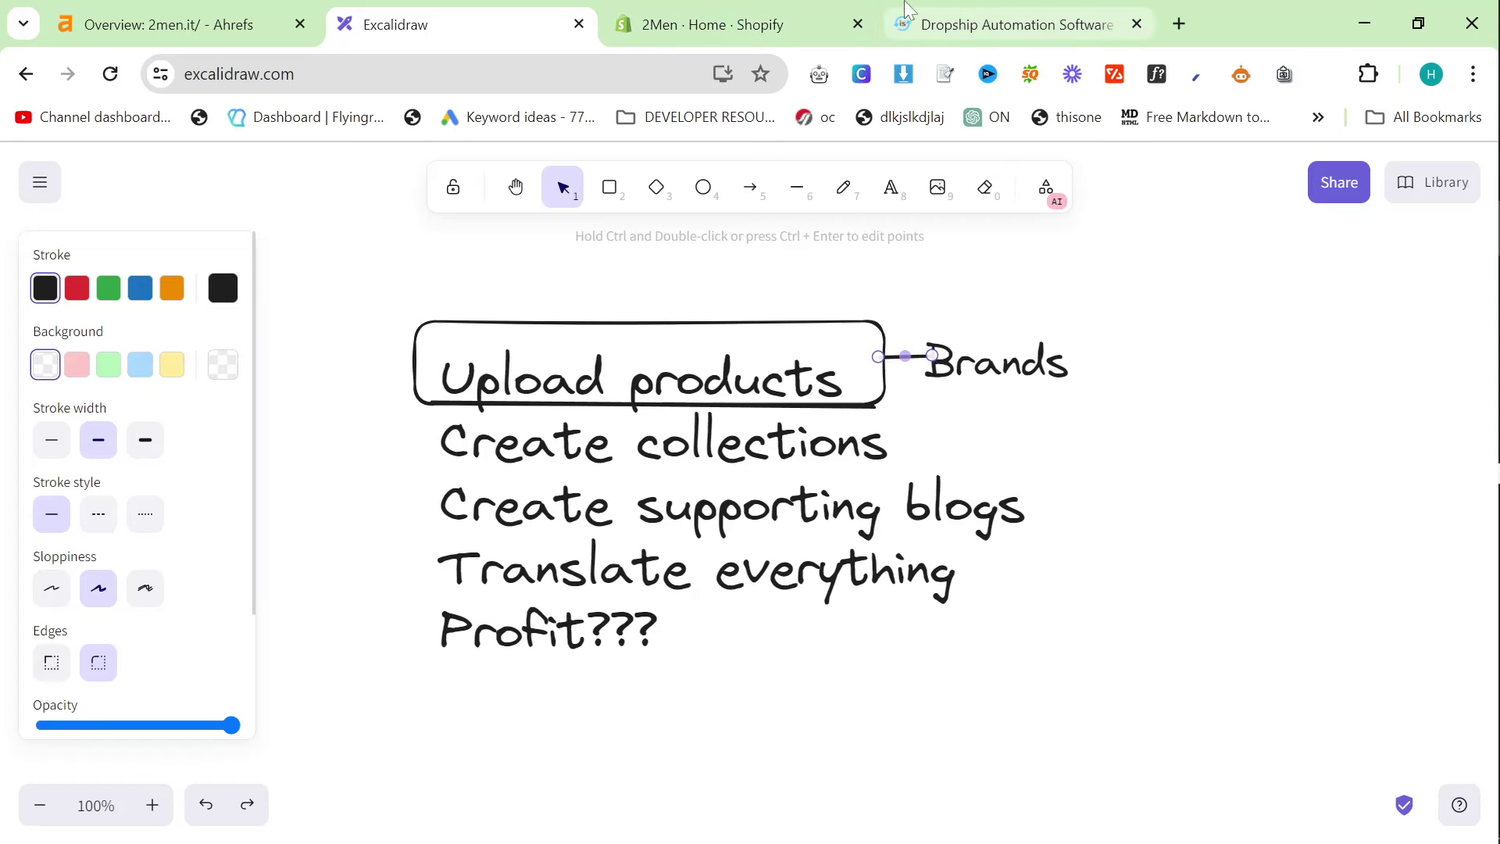
drag(1008, 24, 734, 24)
click(484, 133)
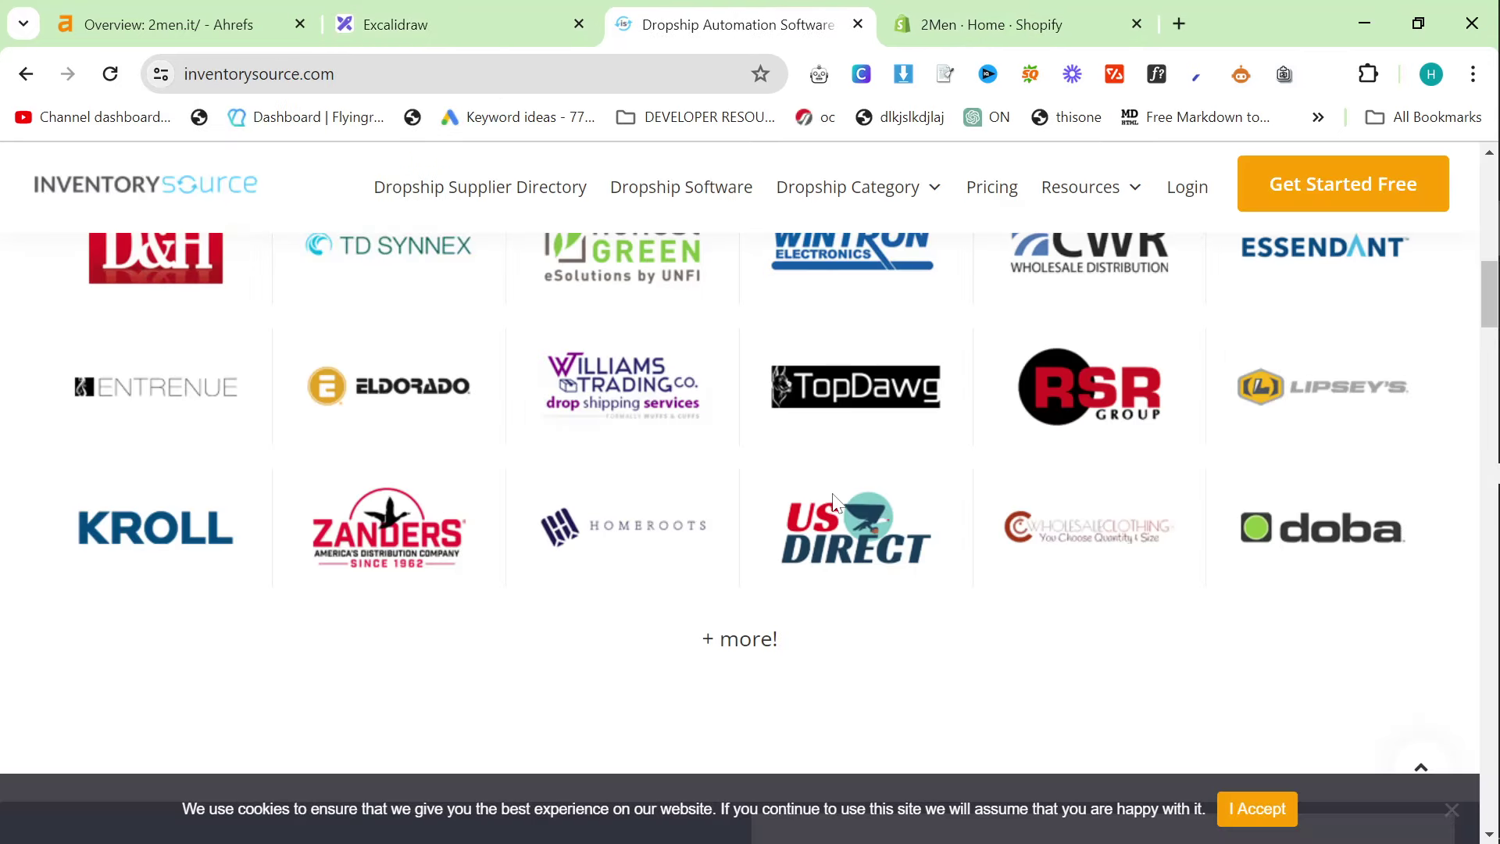
scroll(820, 594, up, 1)
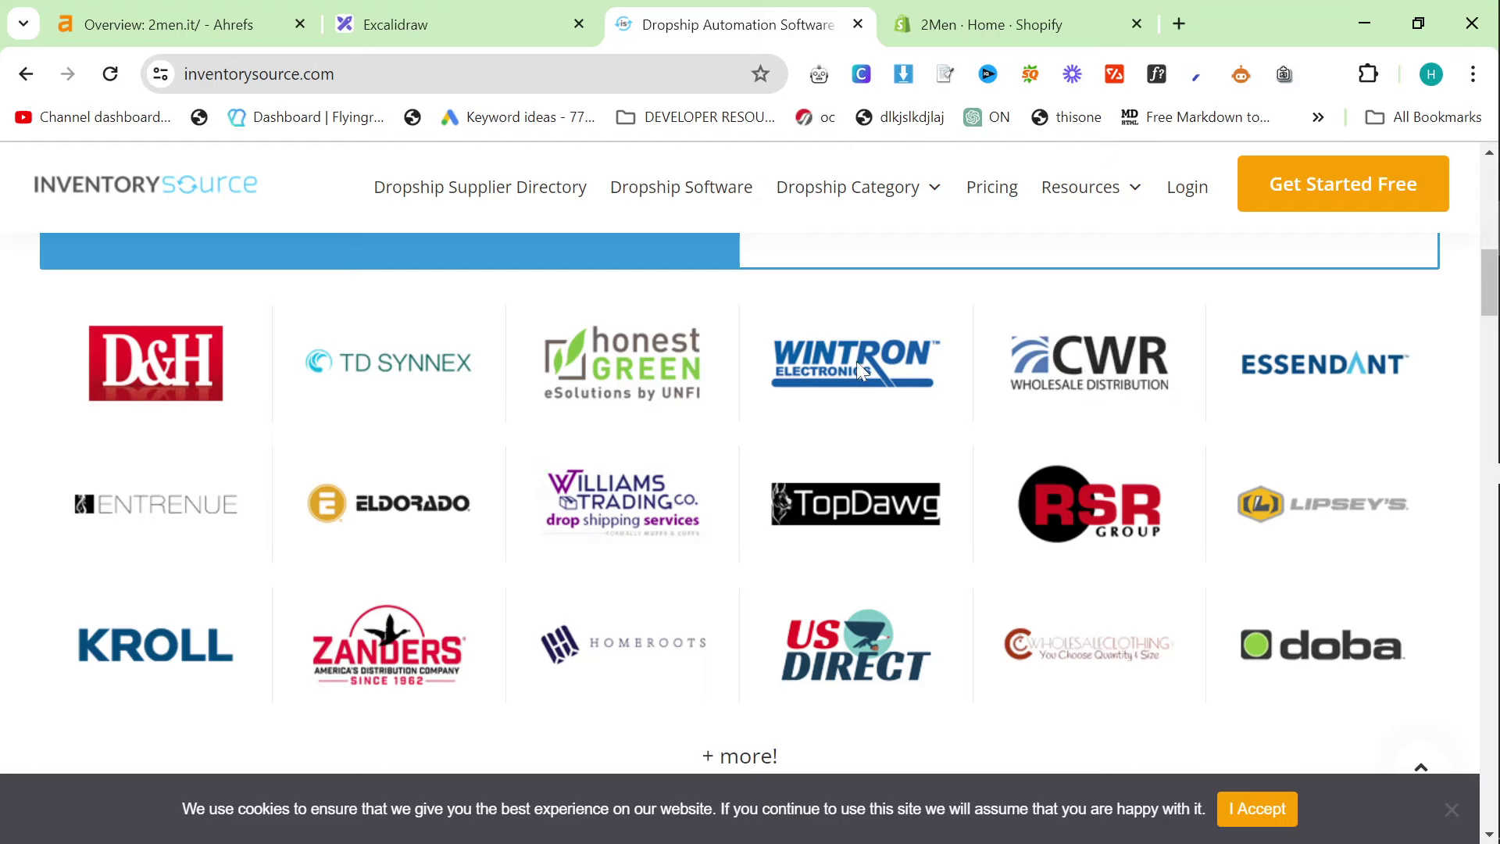
click(443, 38)
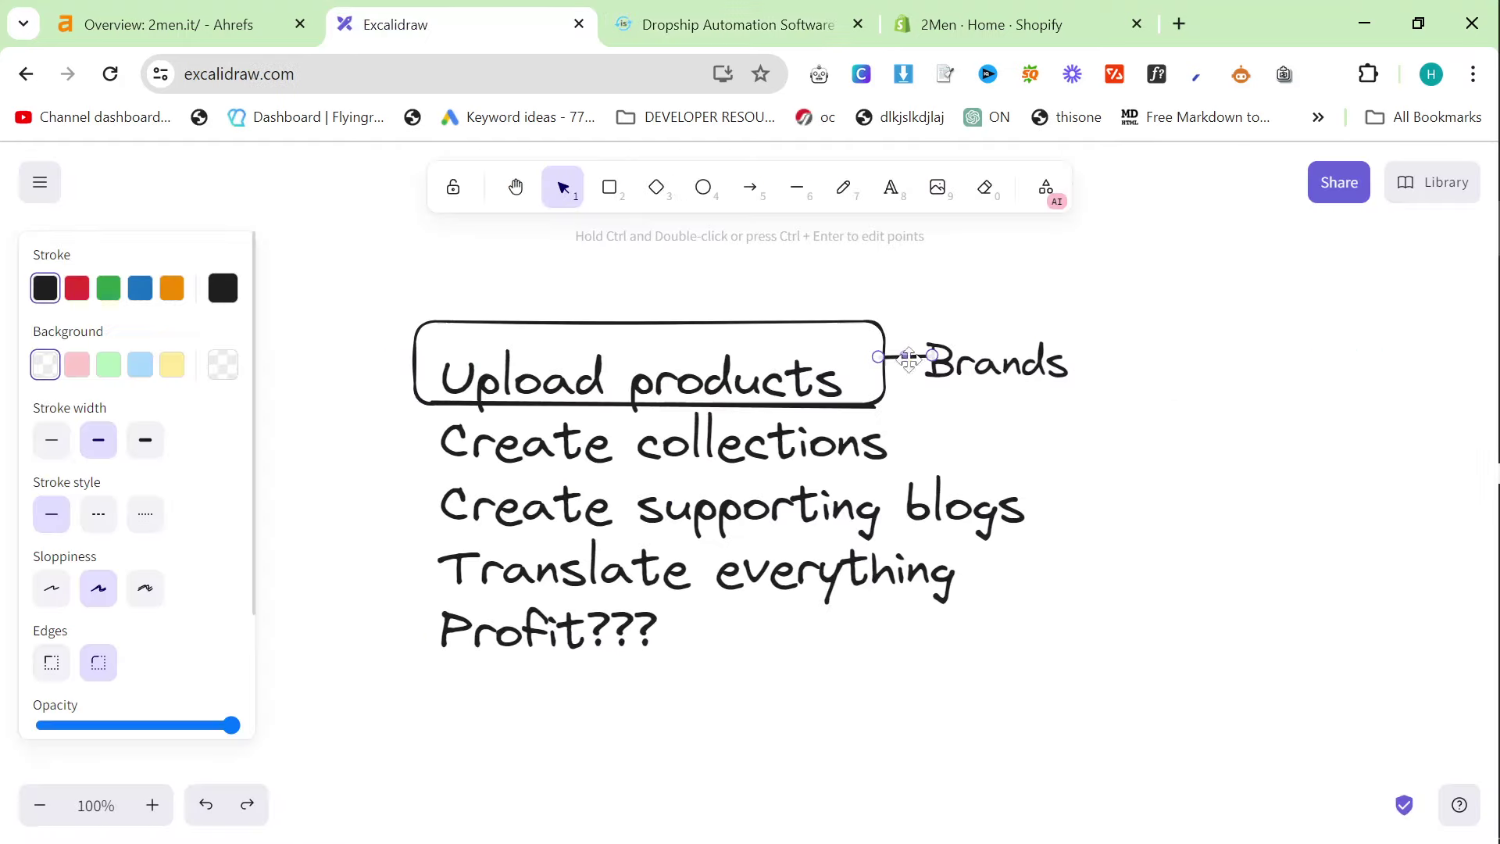
click(1076, 500)
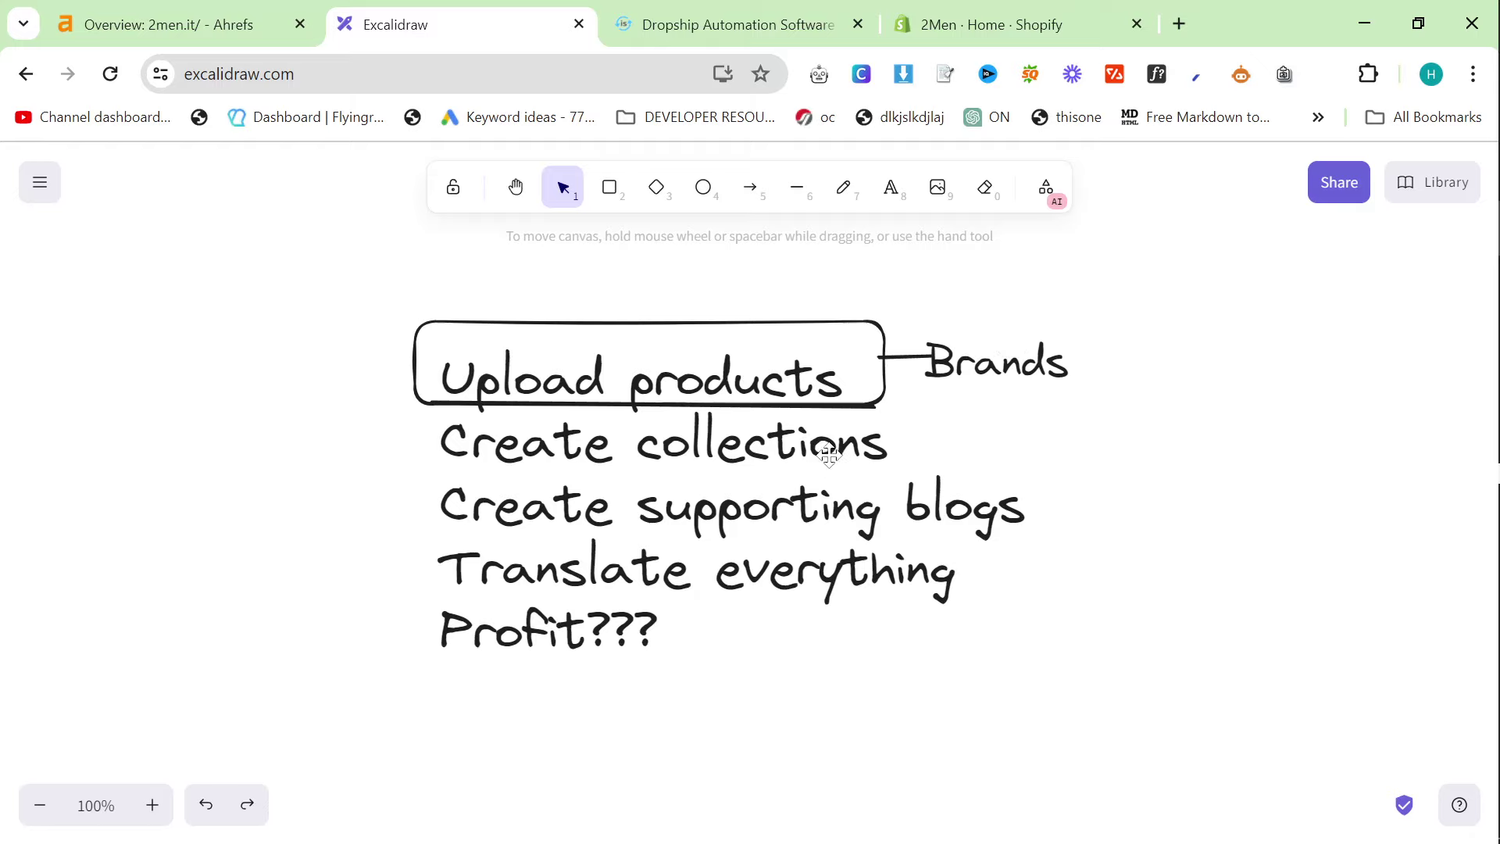
scroll(830, 455, up, 1)
scroll(829, 455, down, 1)
Add the text 'The more products the better' above Upload products
click(891, 188)
click(749, 271)
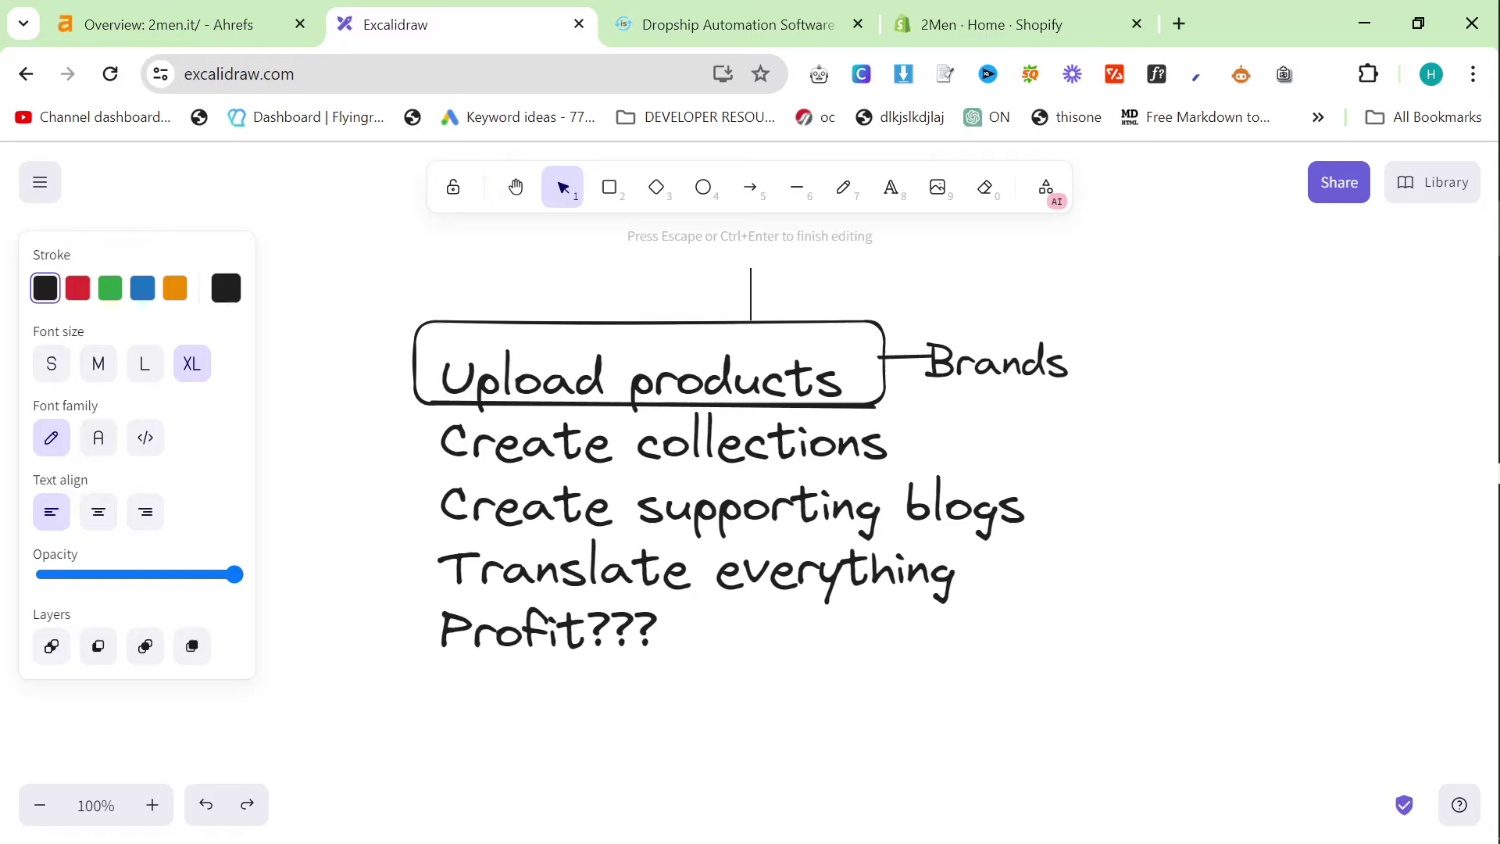
text(The more products the better)
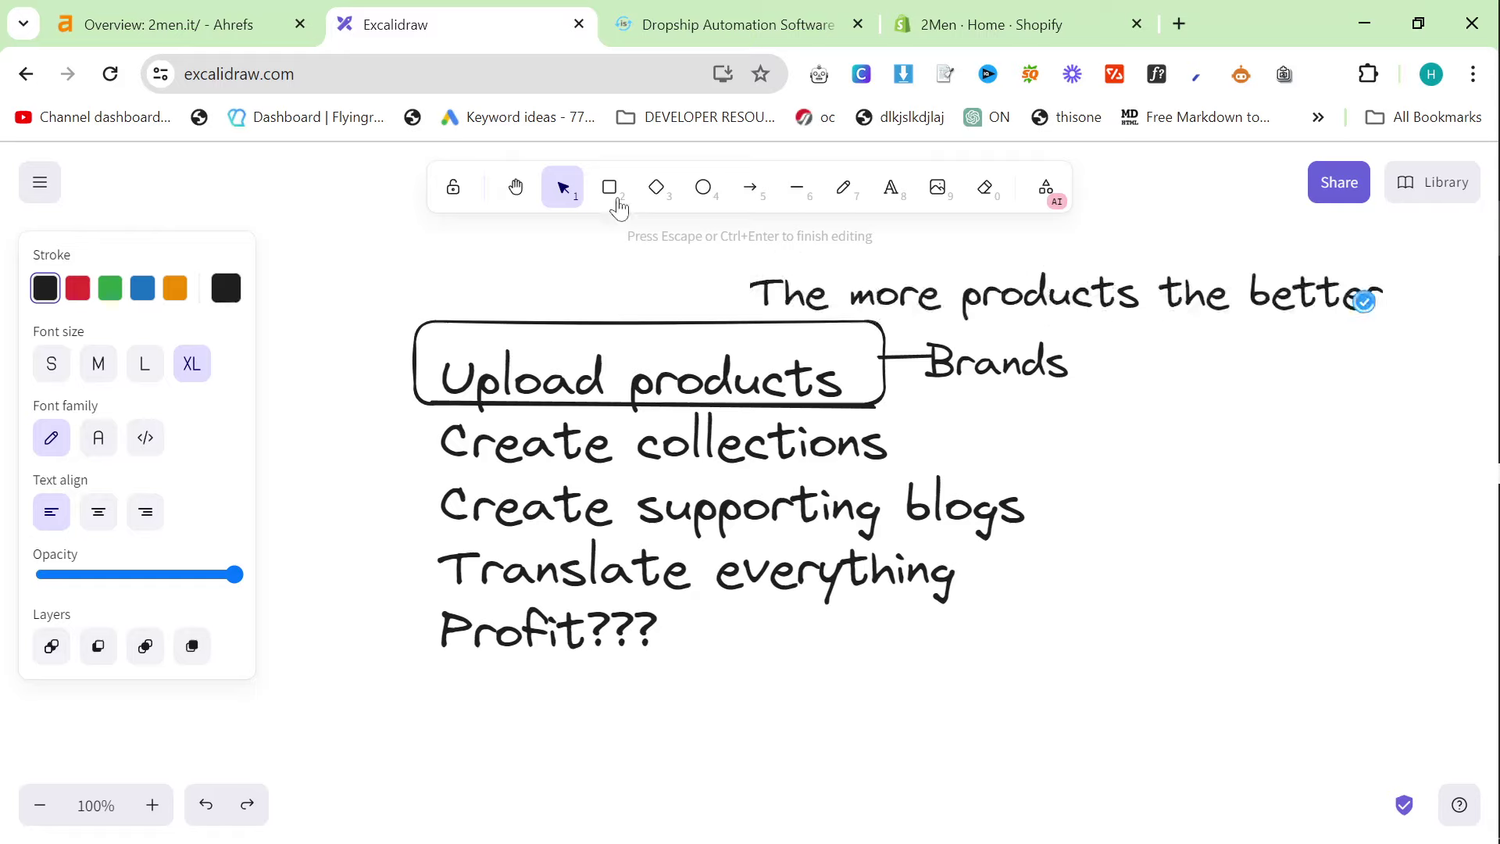
Draw a rounded rectangle around 'The more products the better'
click(609, 189)
drag(747, 238, 1396, 320)
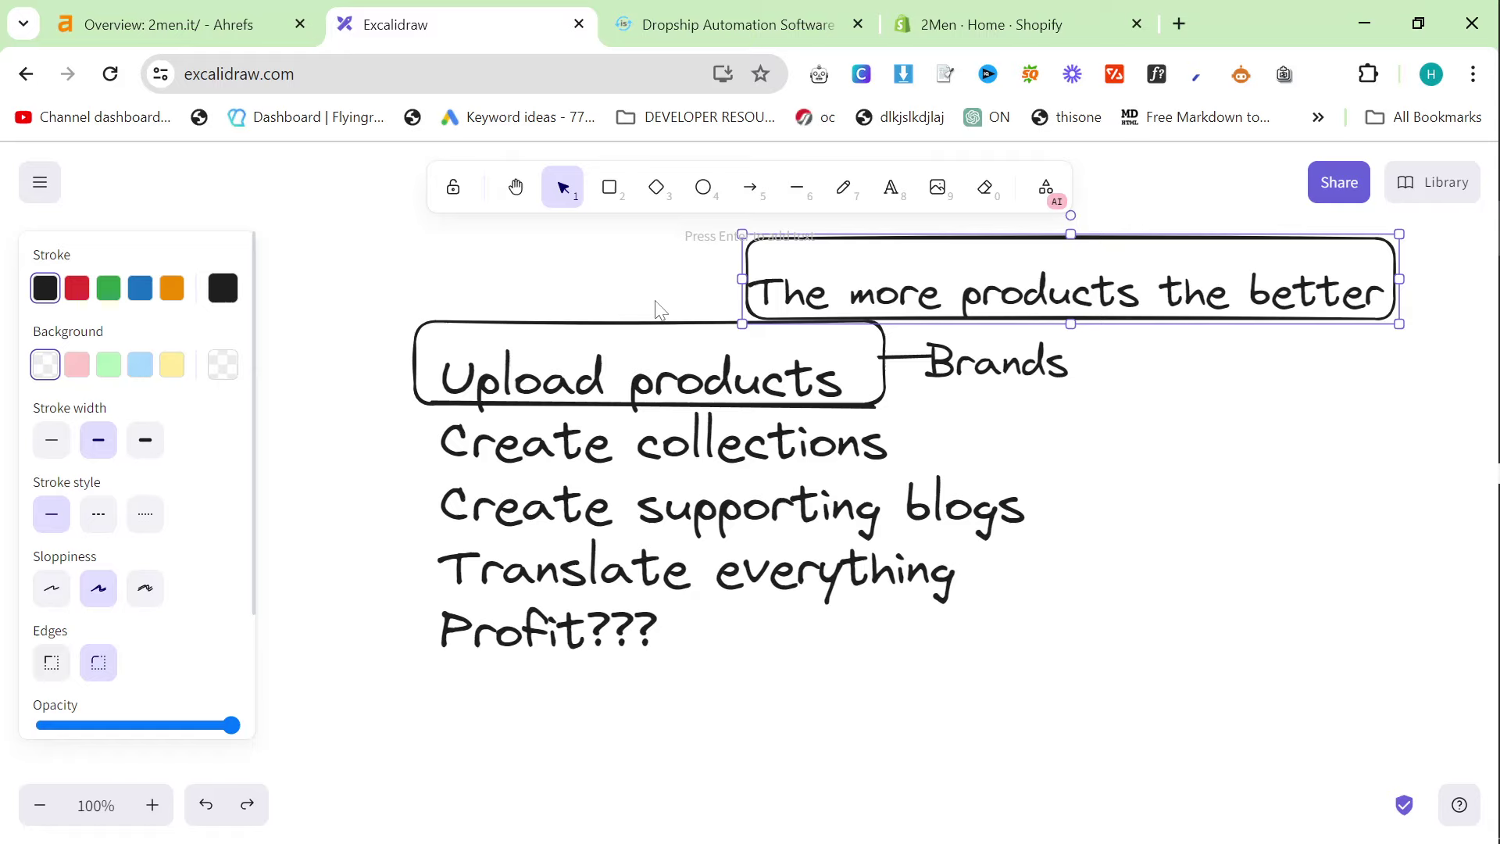
scroll(673, 383, up, 2)
scroll(678, 391, down, 2)
scroll(749, 511, up, 2)
Go back to the Google results and open the 'Importing products with a CSV file' guide
scroll(781, 468, down, 2)
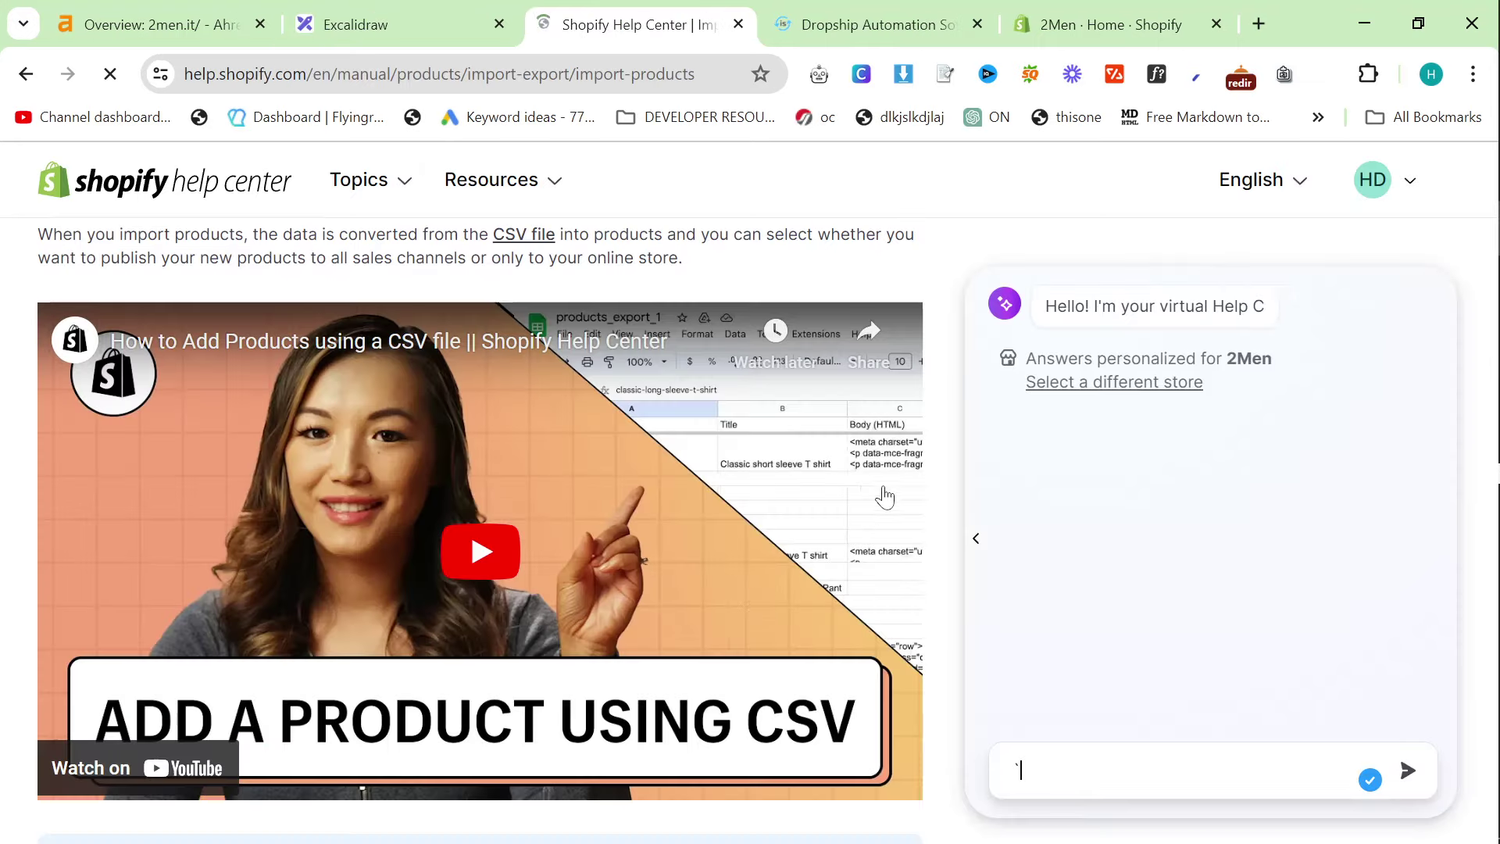
scroll(568, 619, down, 10)
scroll(569, 618, up, 10)
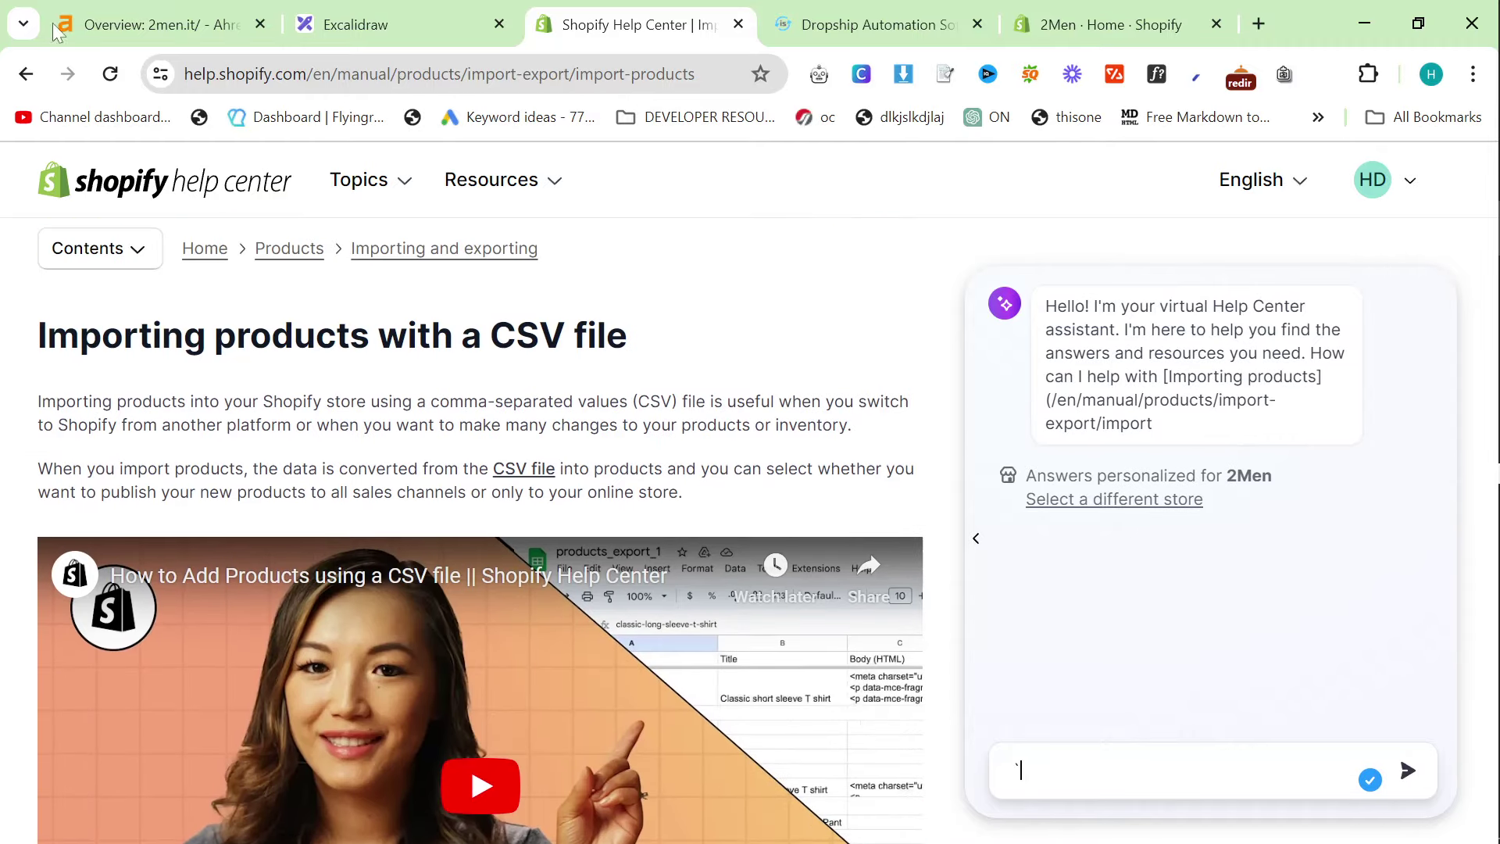
click(26, 74)
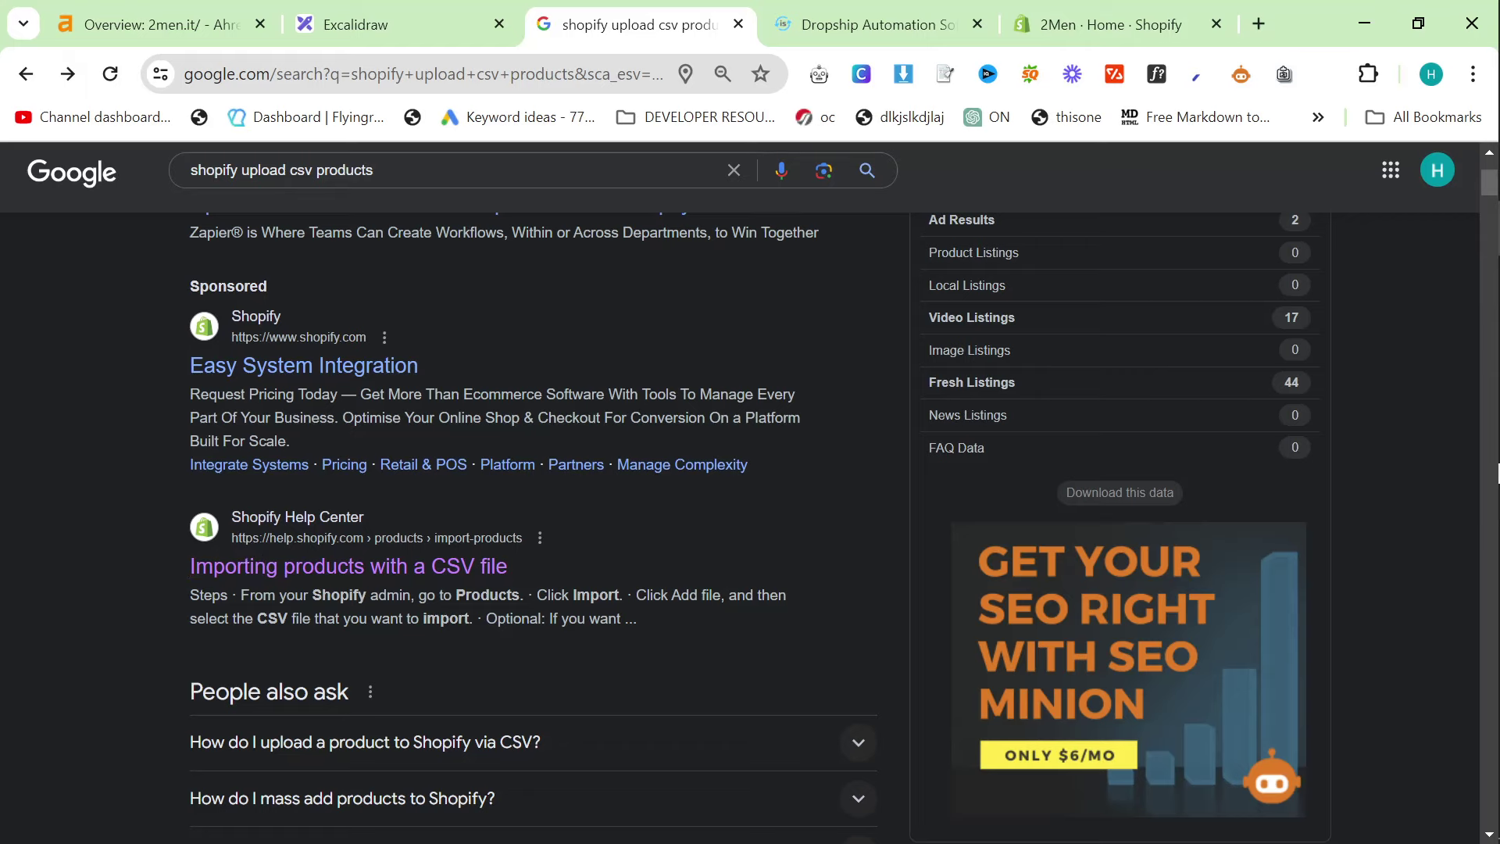
click(297, 568)
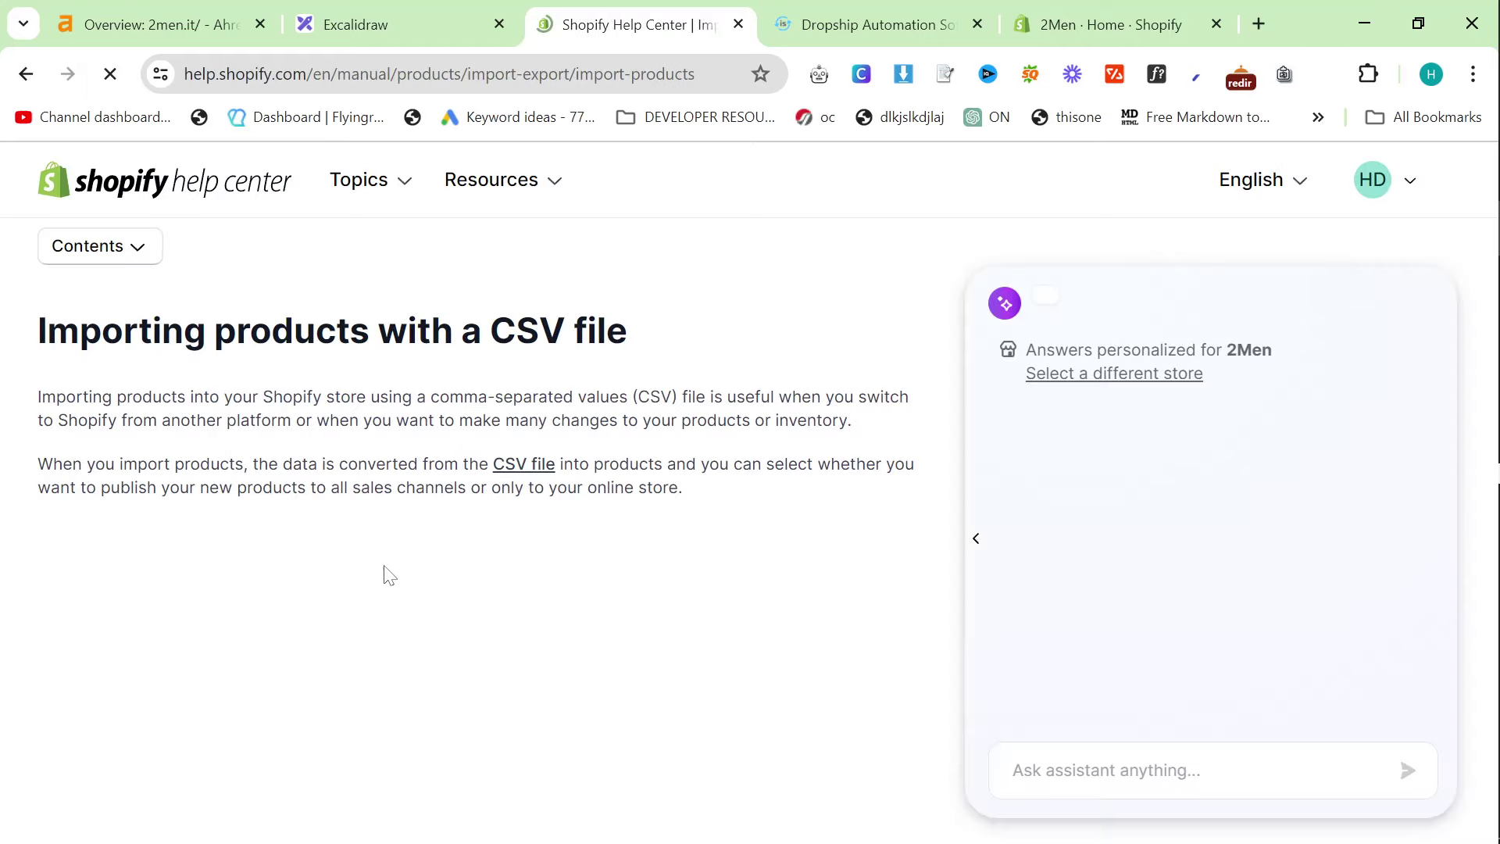
scroll(392, 574, down, 15)
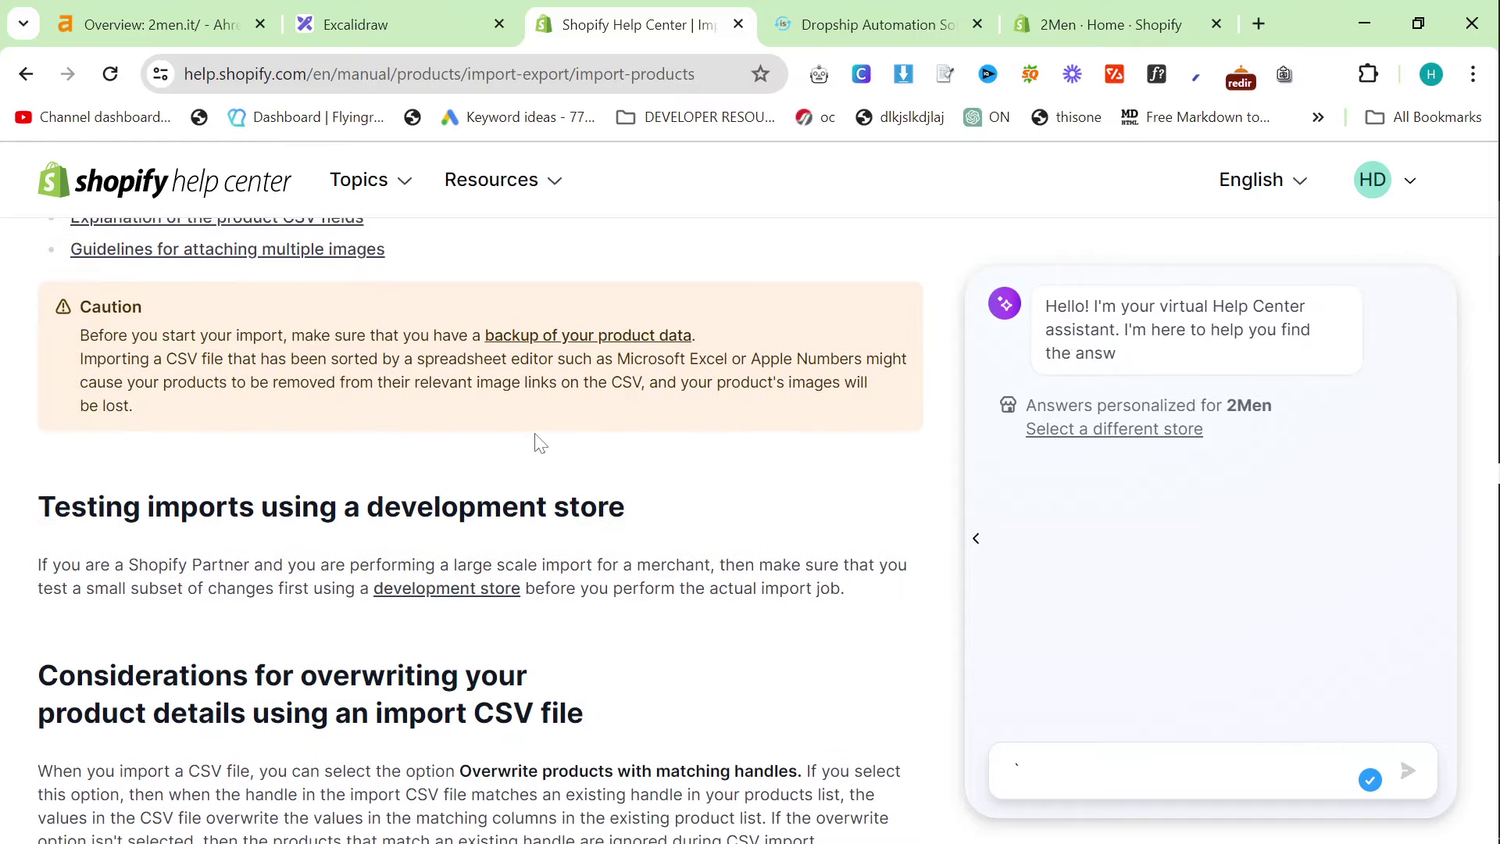
scroll(445, 466, up, 5)
scroll(228, 478, down, 1)
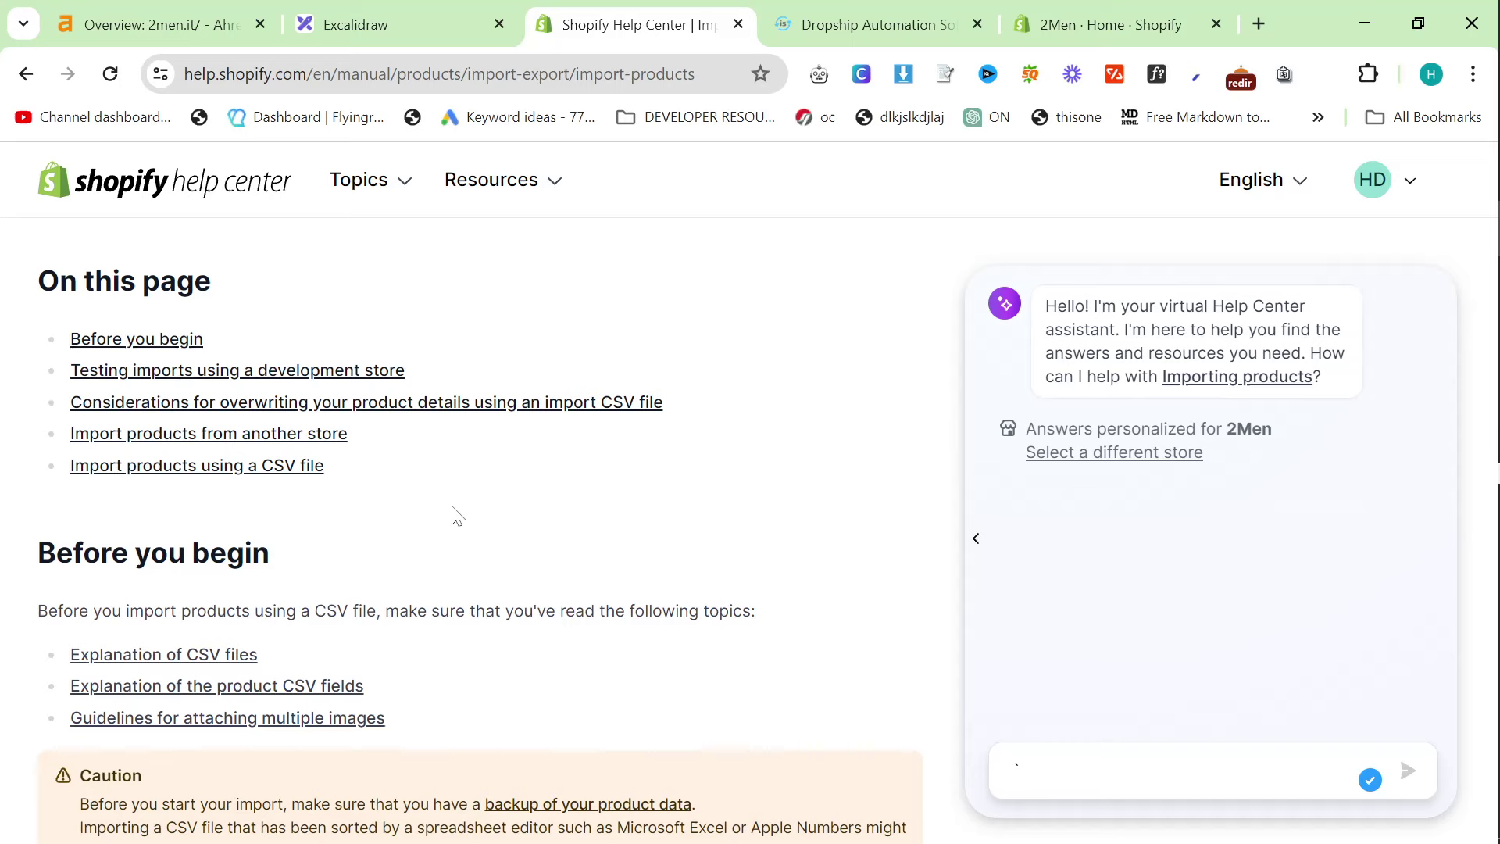
Search the article for 'sample' and jump to the sample CSV download section in 'Using CSV files'
key(ctrl+f)
text(sample`)
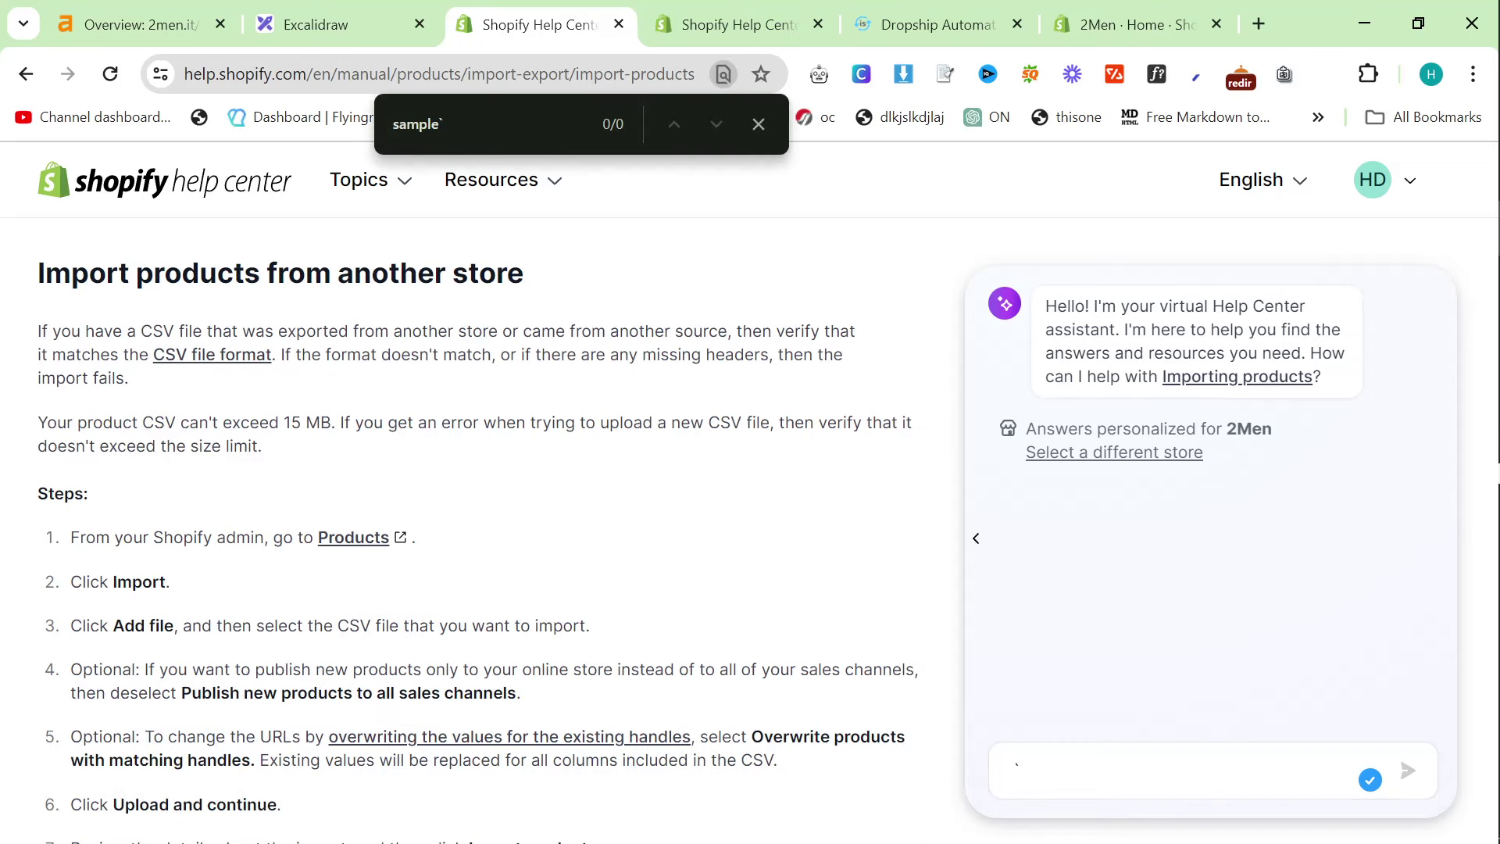
drag(42, 331, 431, 356)
key(ctrl+Tab)
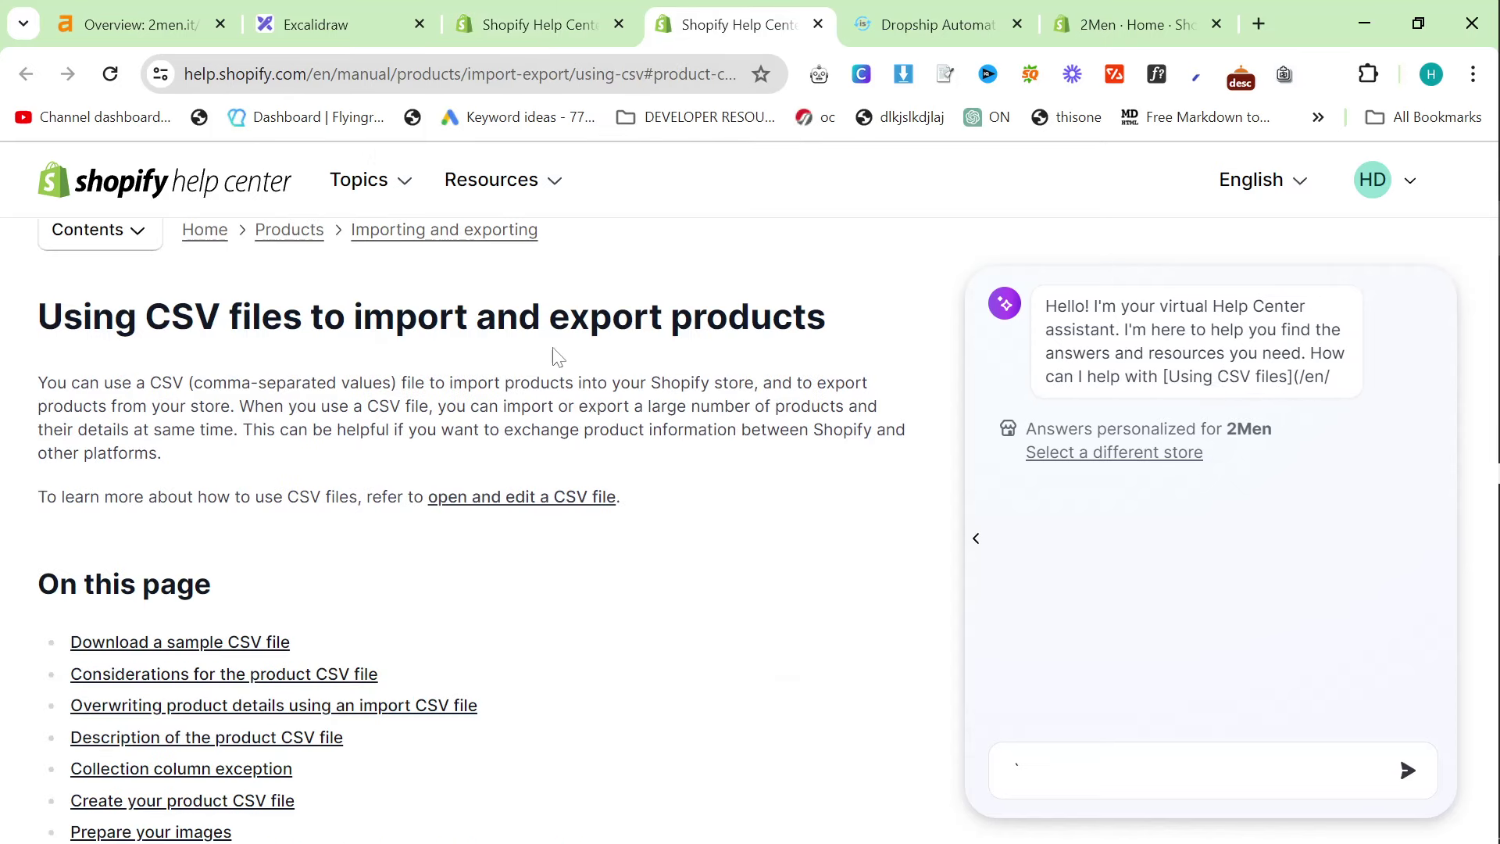
scroll(265, 546, down, 3)
click(196, 422)
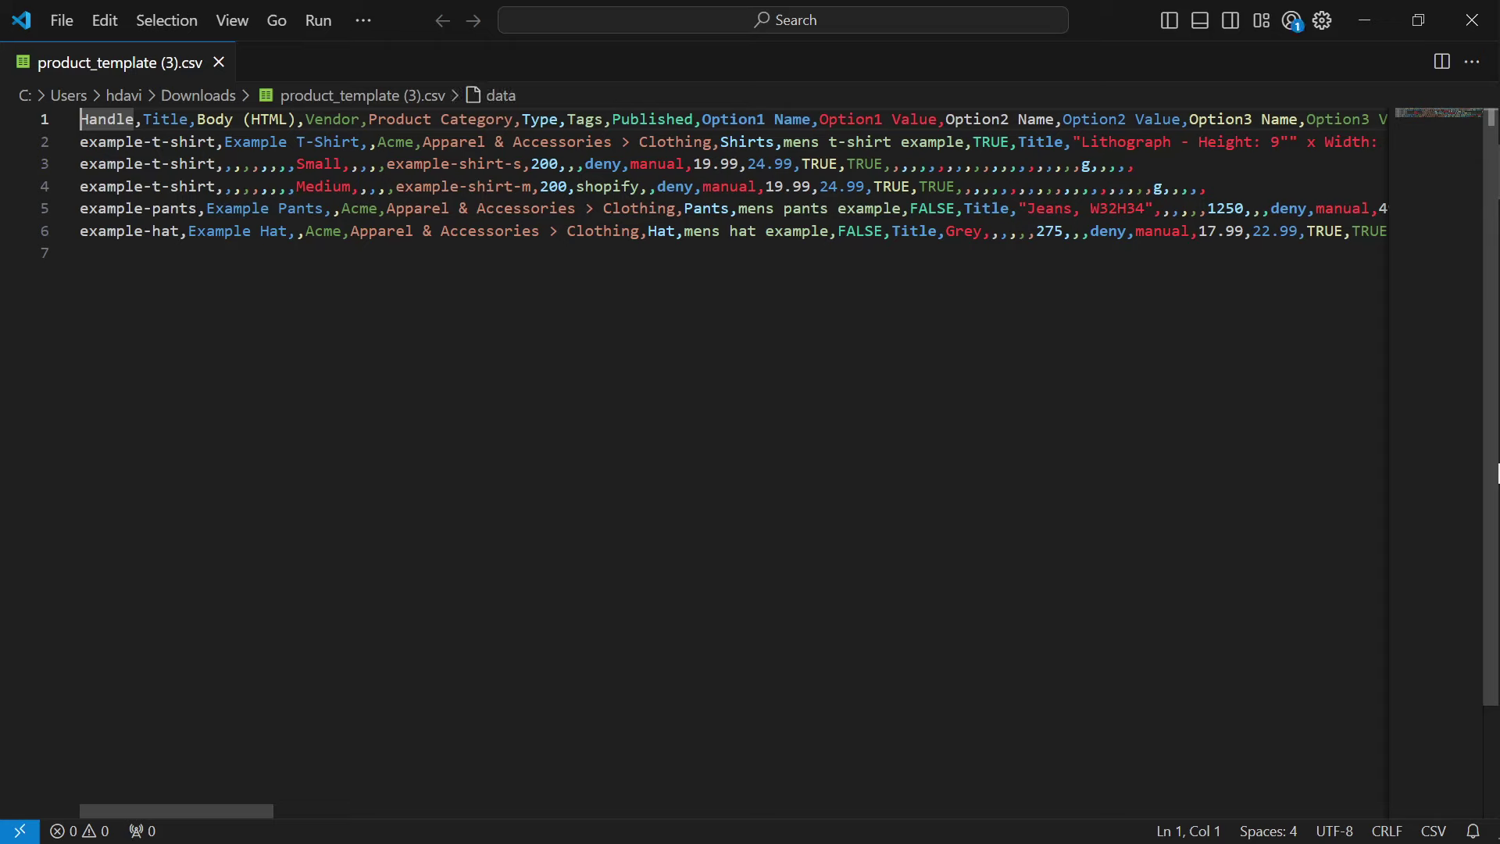
Return to Chrome and create a blank Google spreadsheet in a new tab with sheets.new
key(alt+Tab)
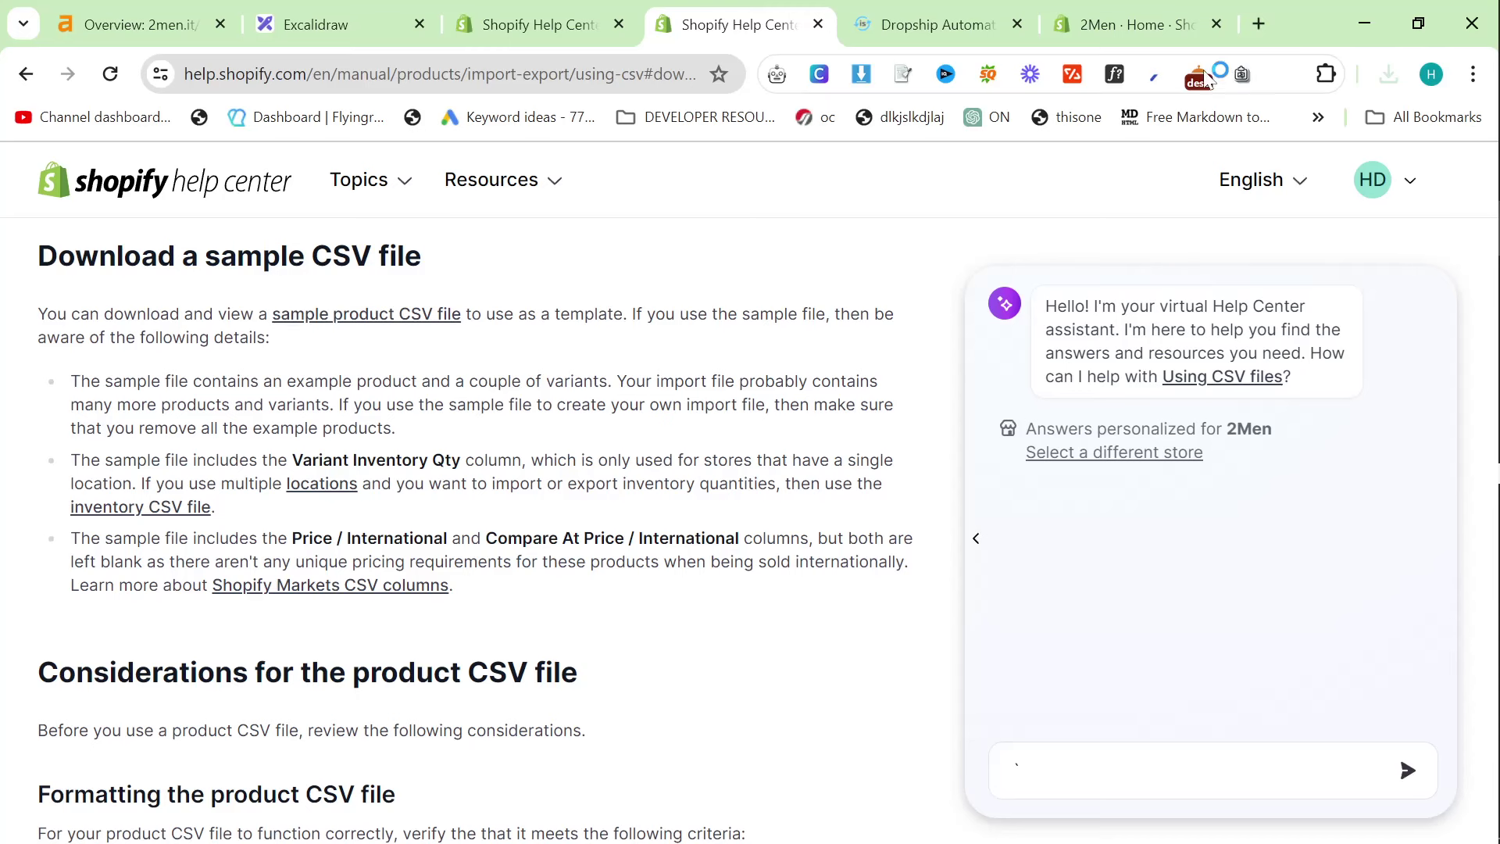
click(1255, 31)
text(sheets.new)
key(Return)
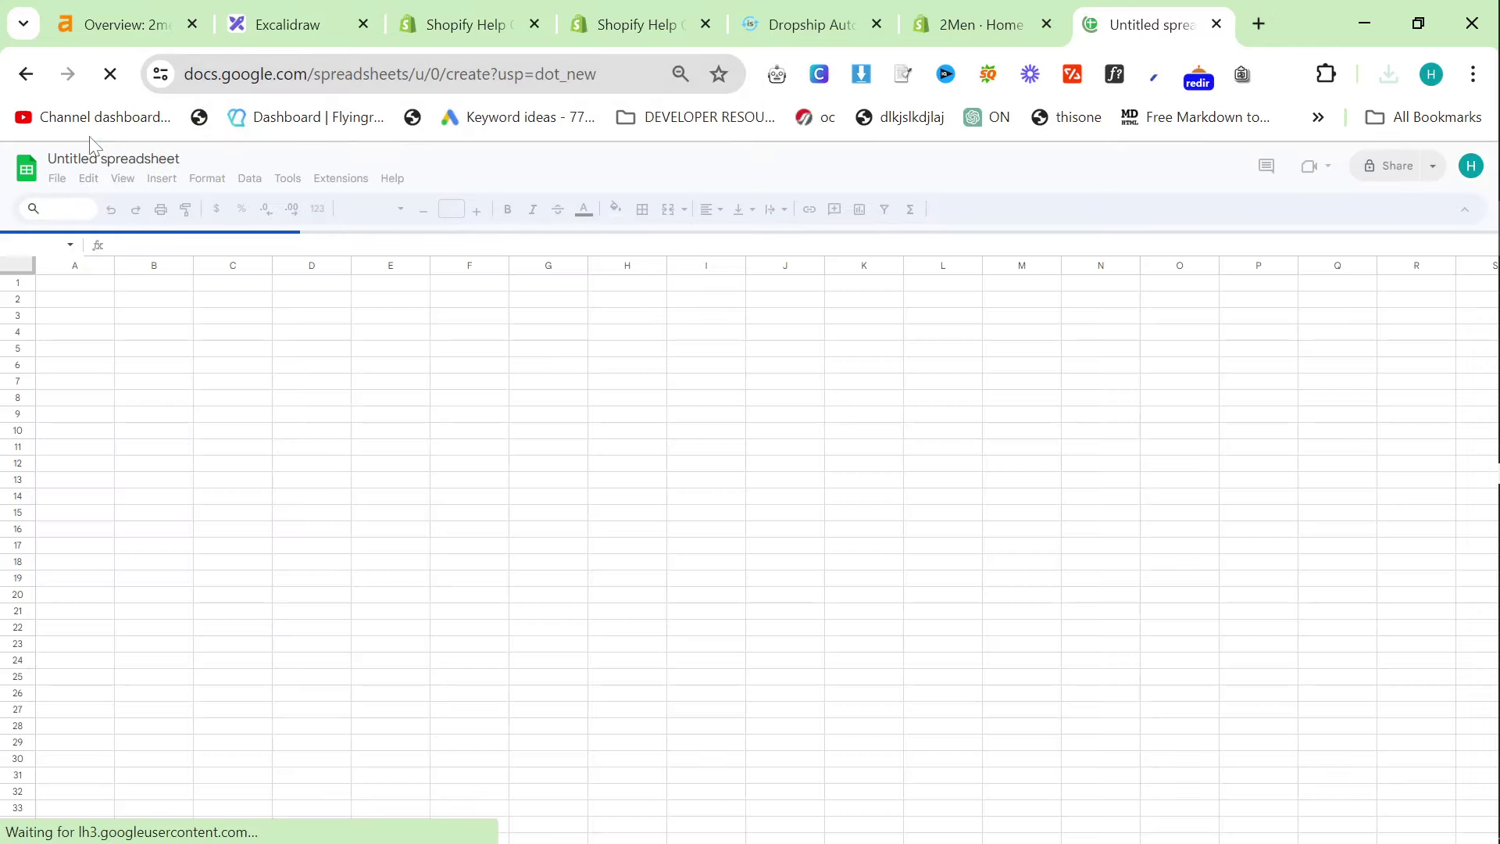
Import product_template (3).csv into the blank sheet via File > Import > Upload from the downloads list
click(58, 178)
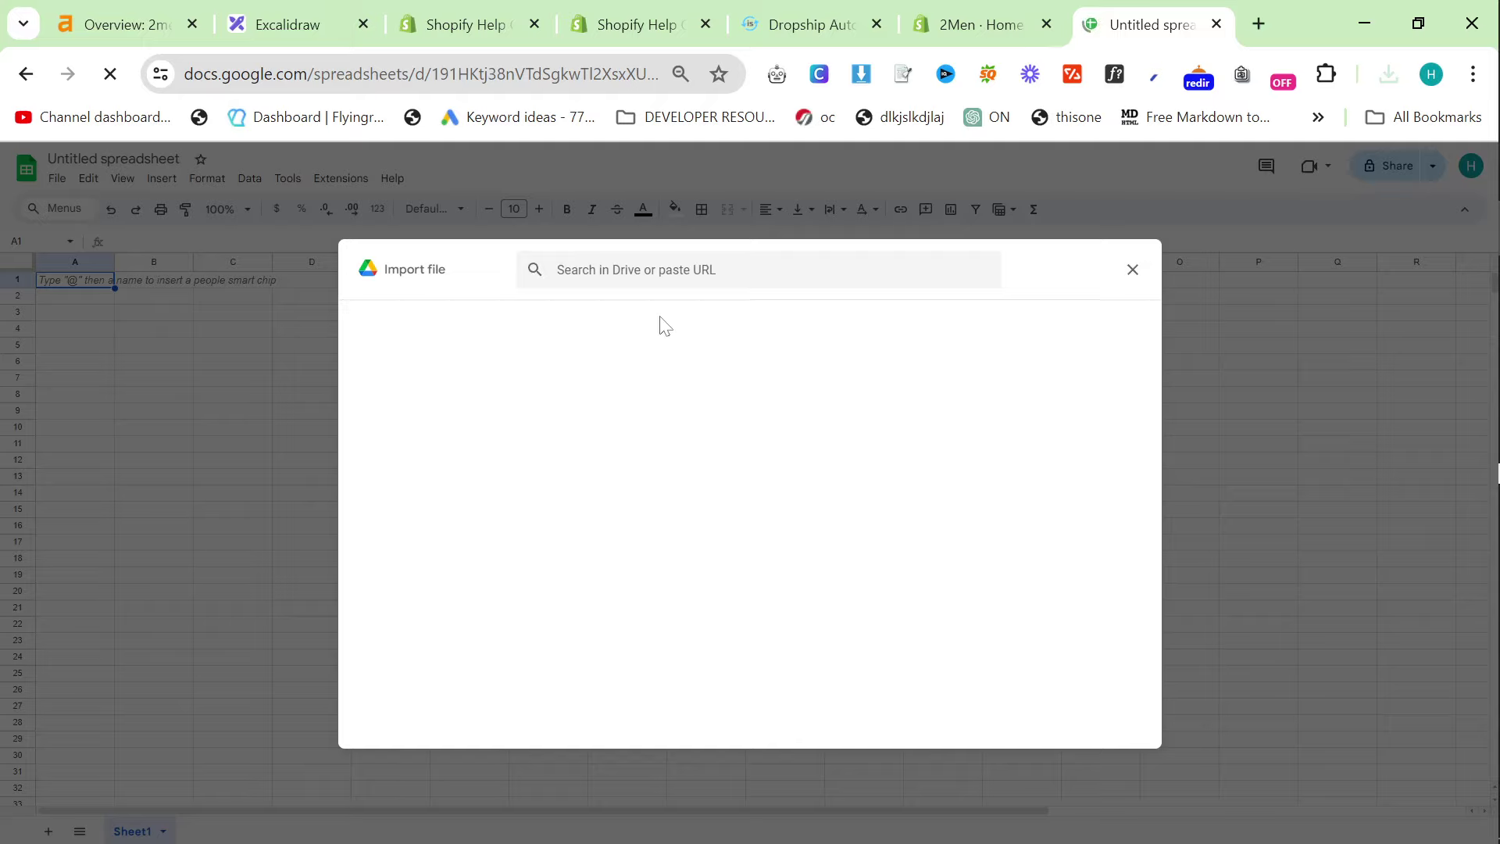
click(616, 318)
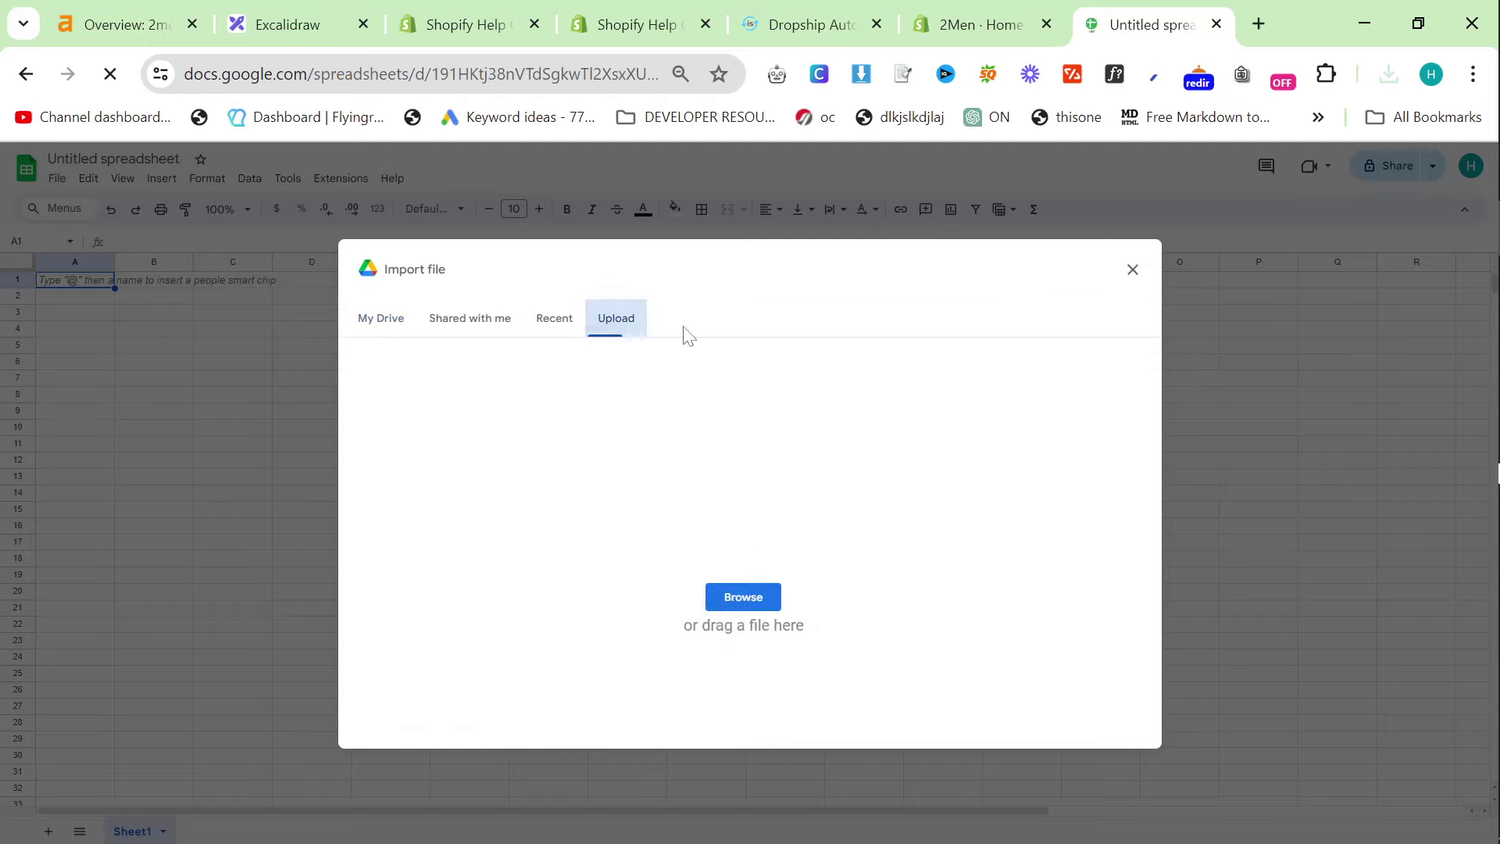
click(1389, 73)
drag(1228, 173, 830, 478)
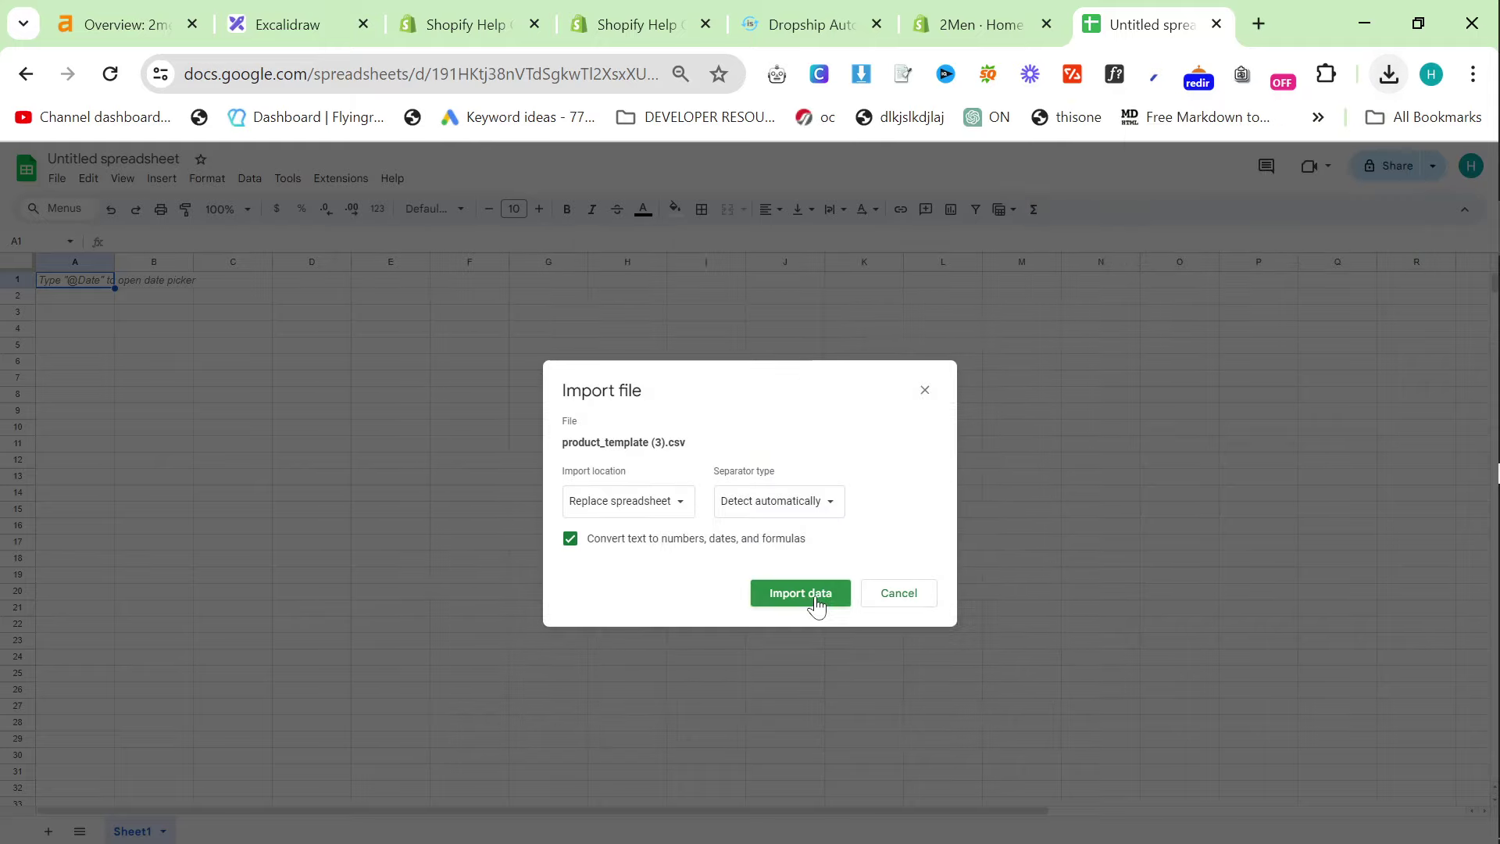
click(812, 597)
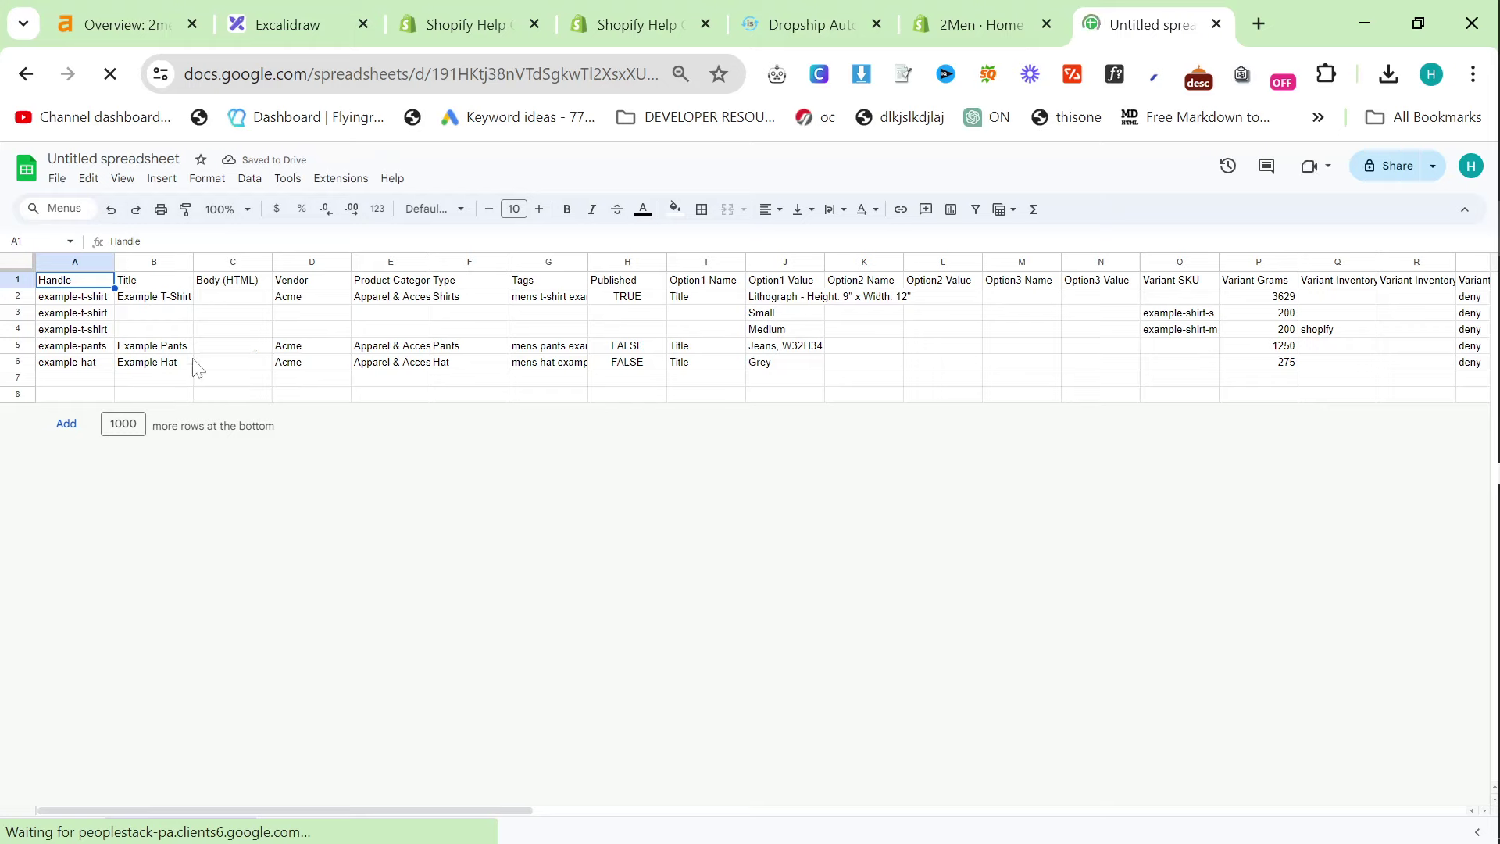
drag(486, 813, 1246, 794)
Search the sheet for 'image' and select the first product's Image Src link in Z2
click(1101, 332)
key(ctrl+f)
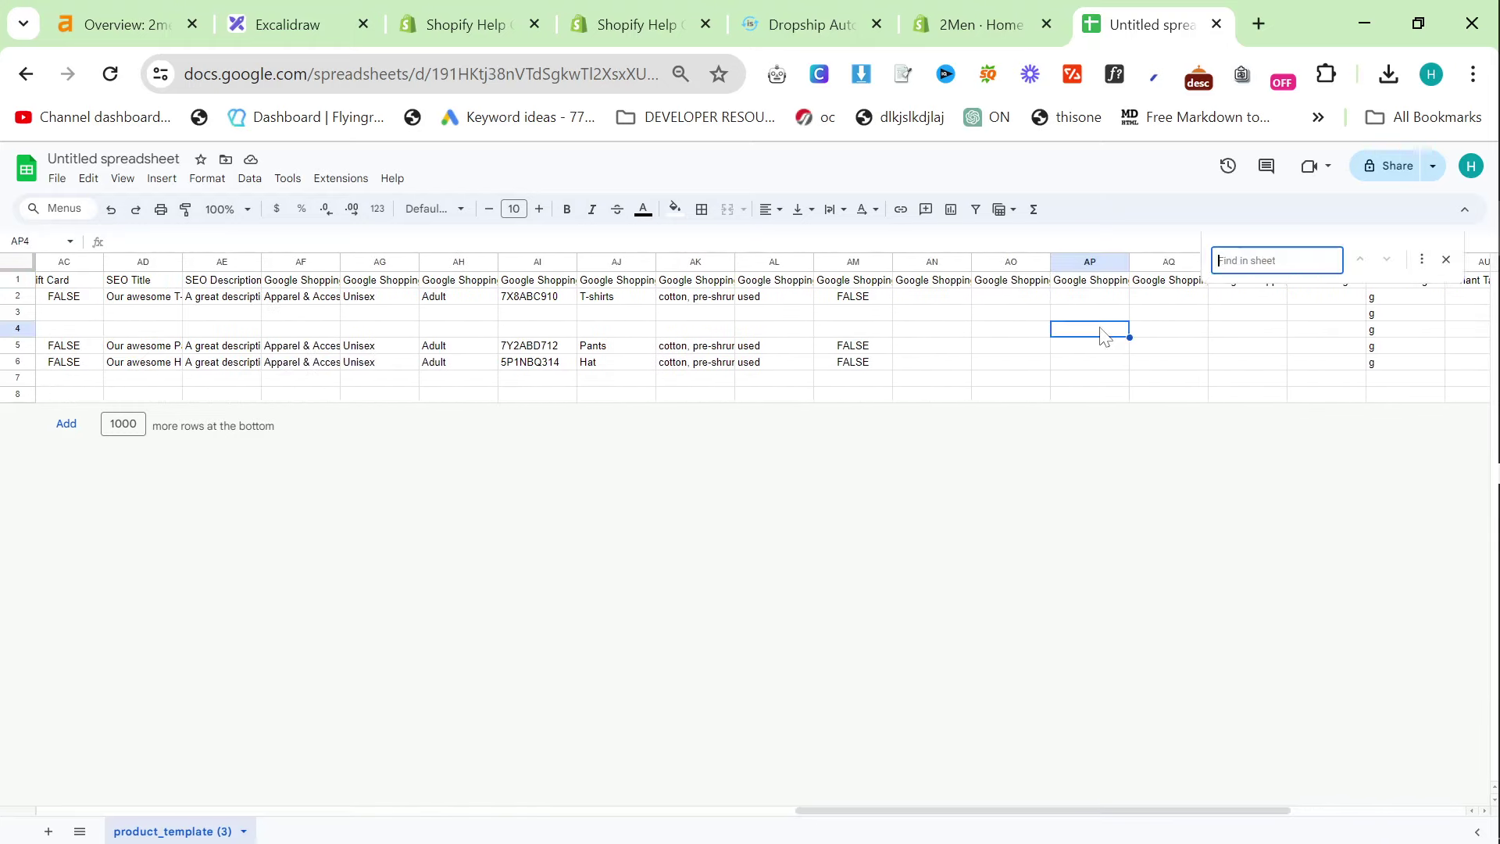
text(image)
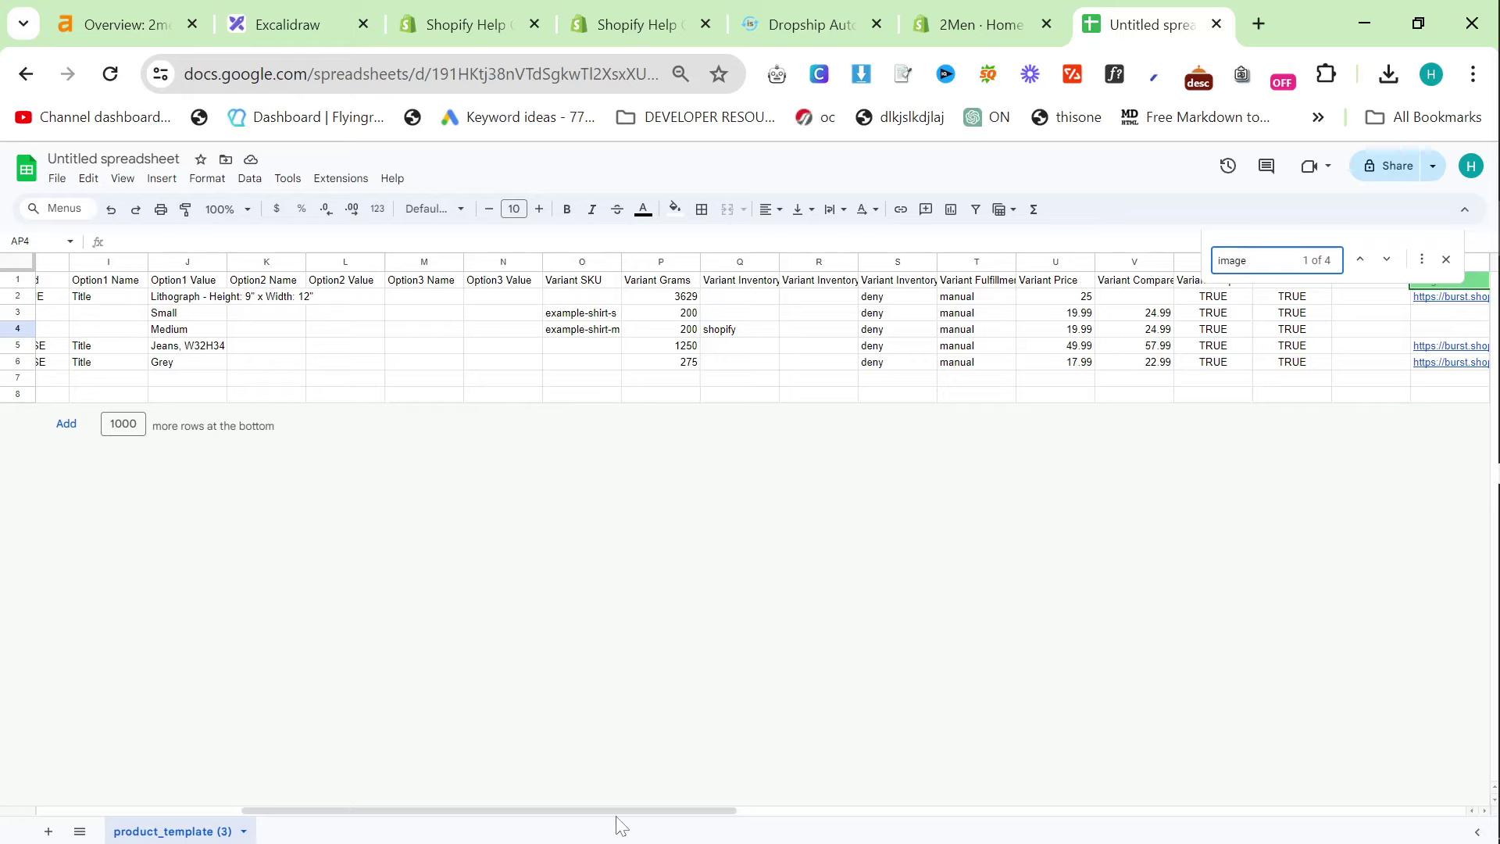
drag(646, 813, 851, 813)
mouse_move(868, 303)
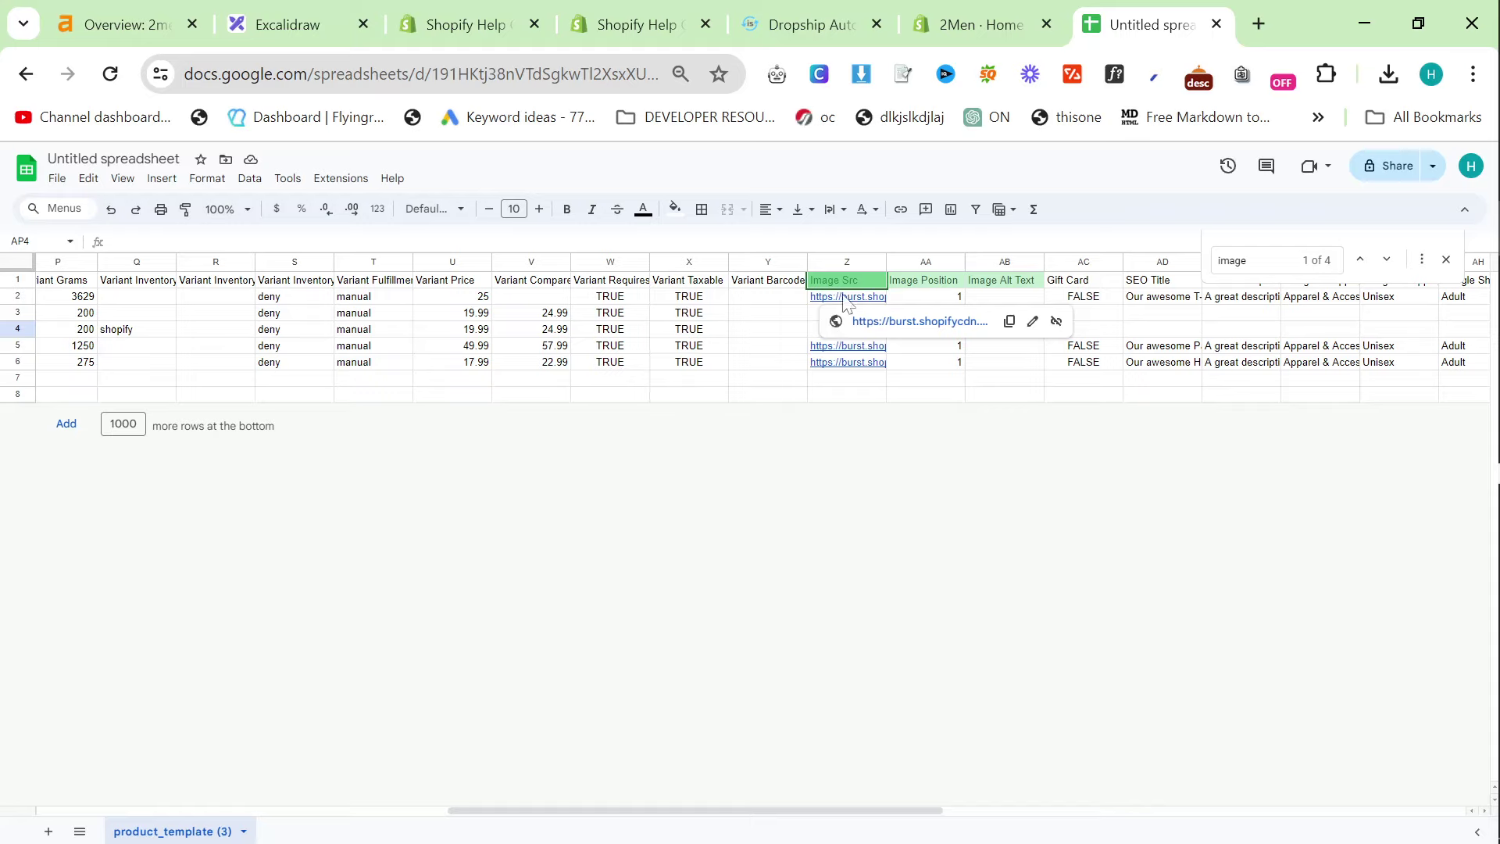
click(846, 304)
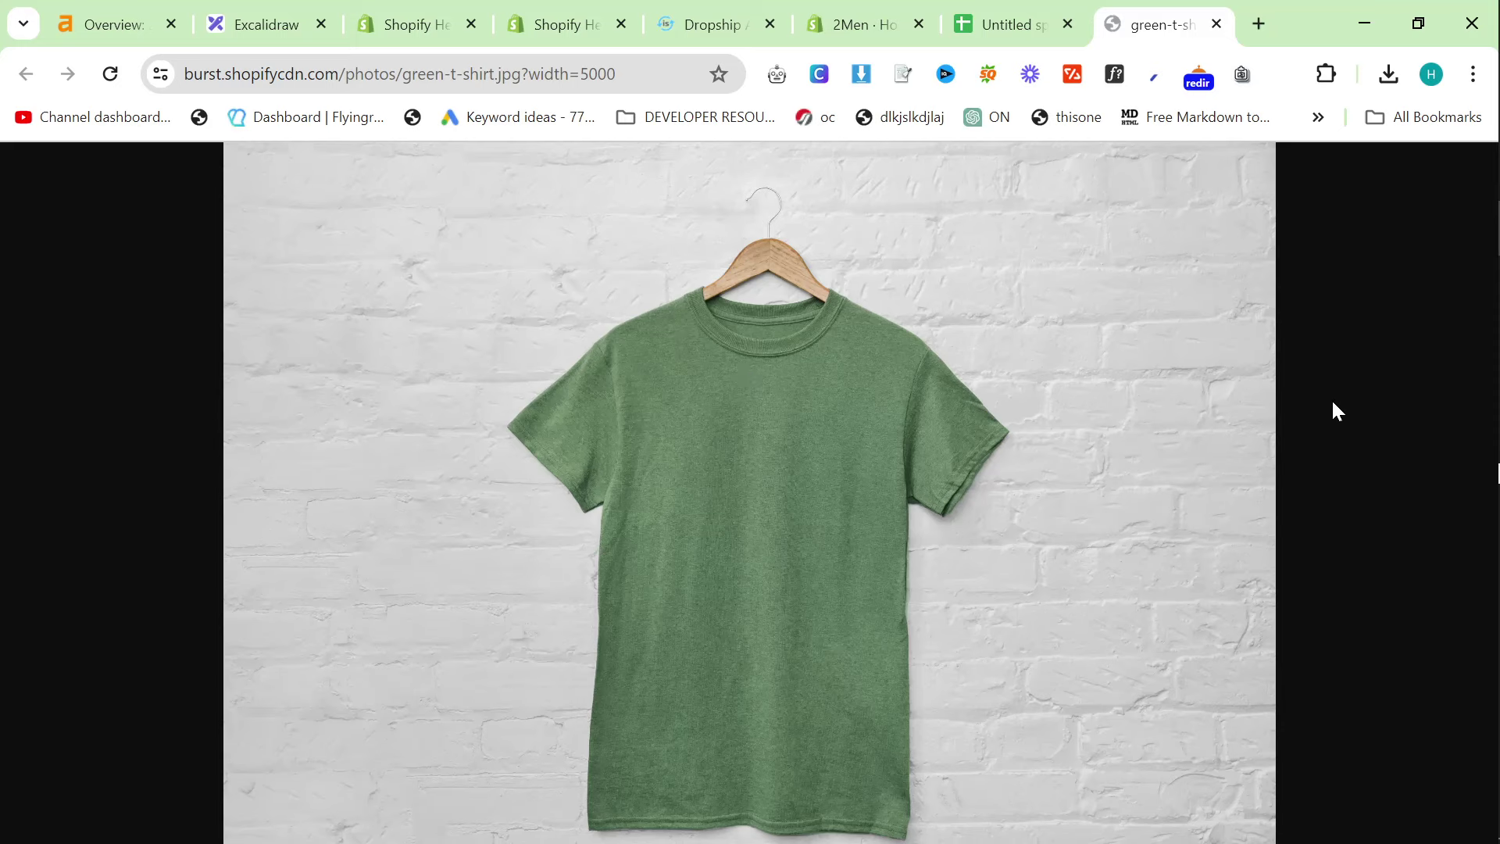
Load the 2men.it storefront in a new tab and open the Brunello Cucinelli Brown Leather Backpack page
mouse_move(1496, 417)
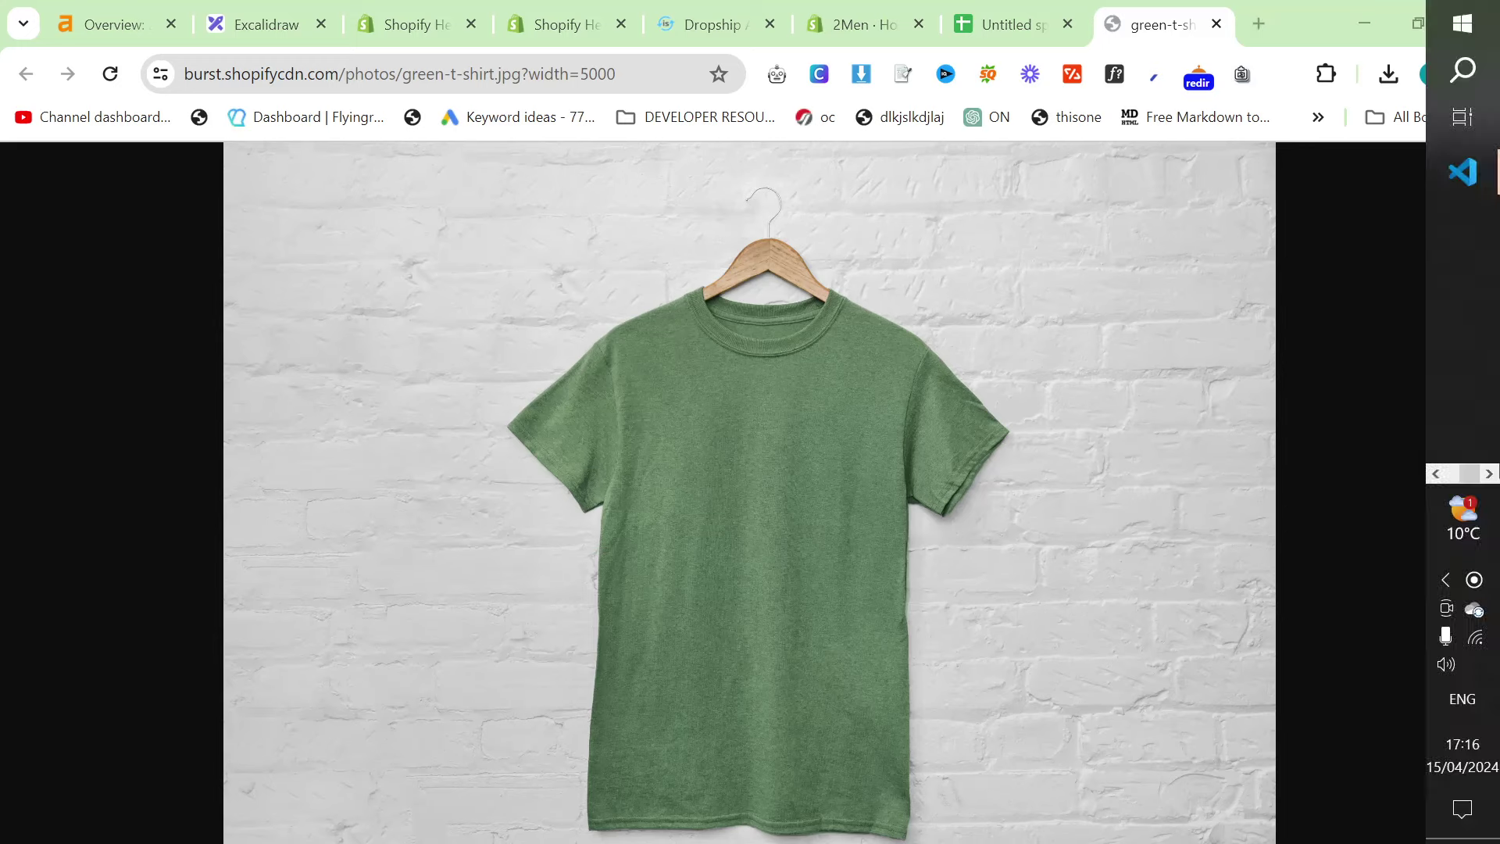
click(1438, 472)
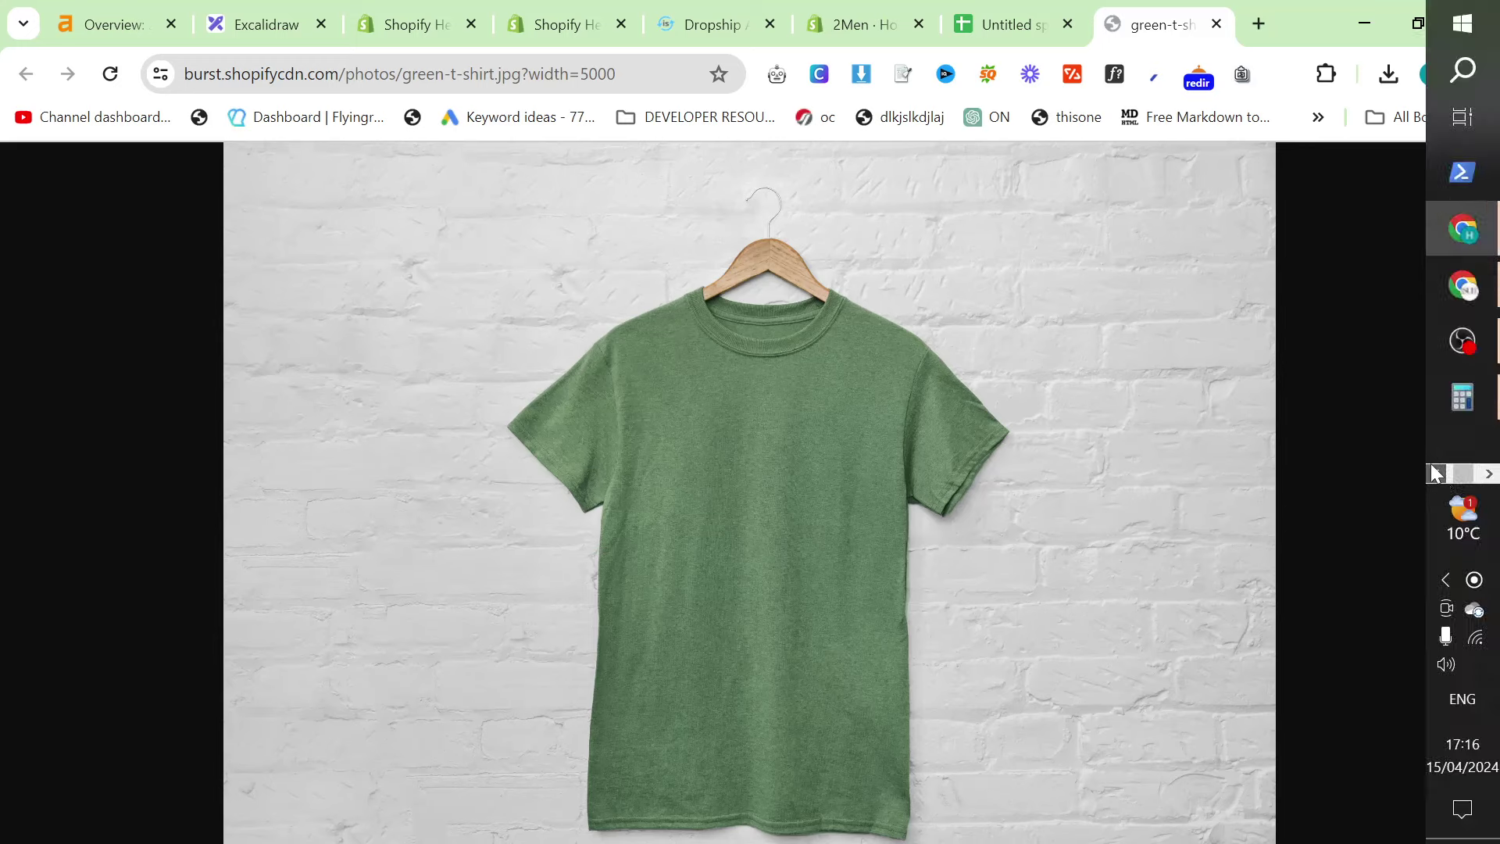
click(1260, 22)
text(2men)
key(Return)
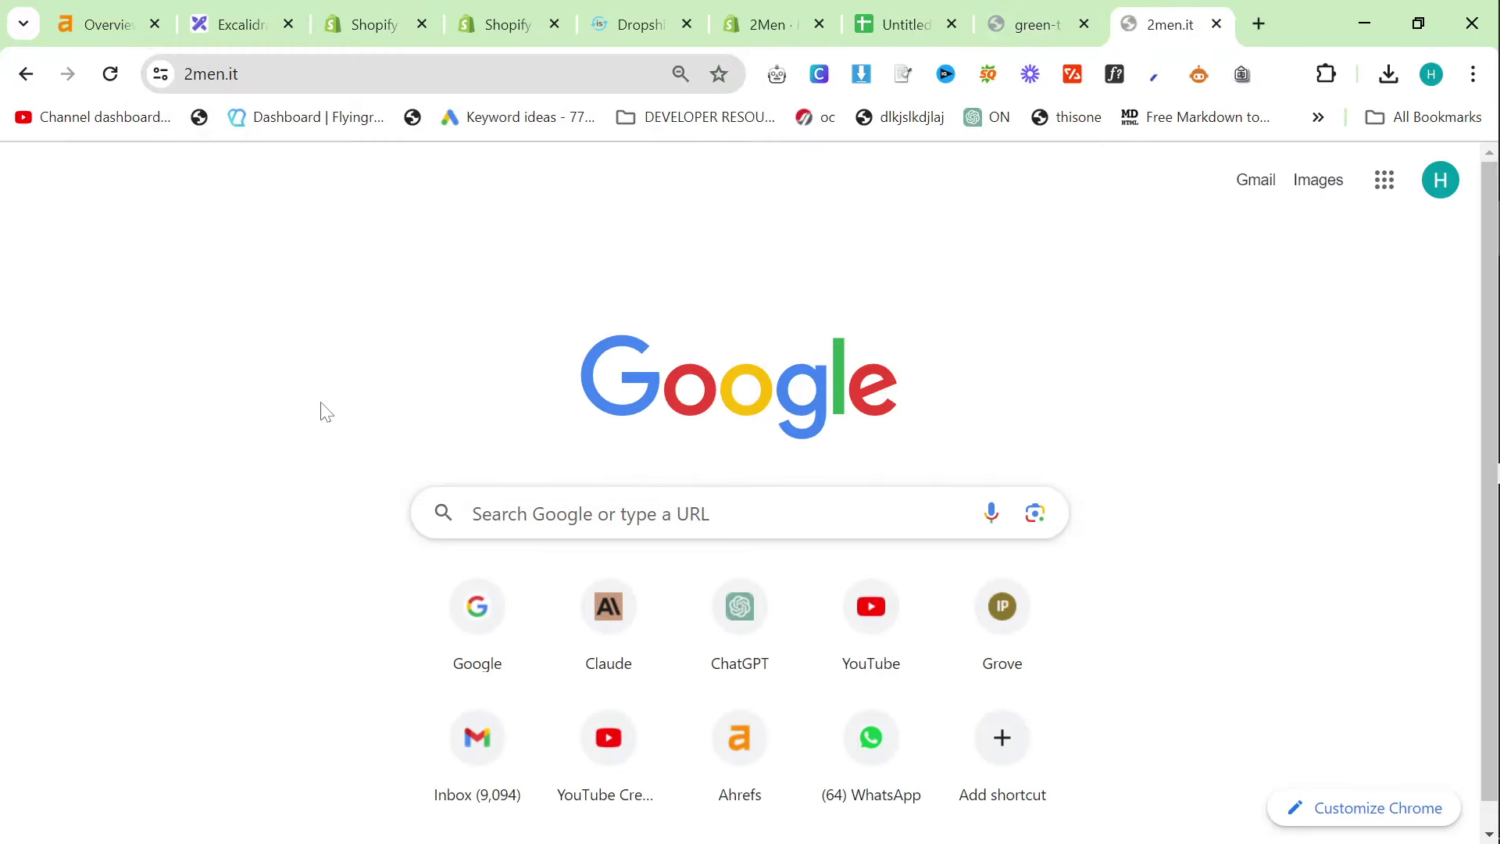
scroll(860, 579, down, 10)
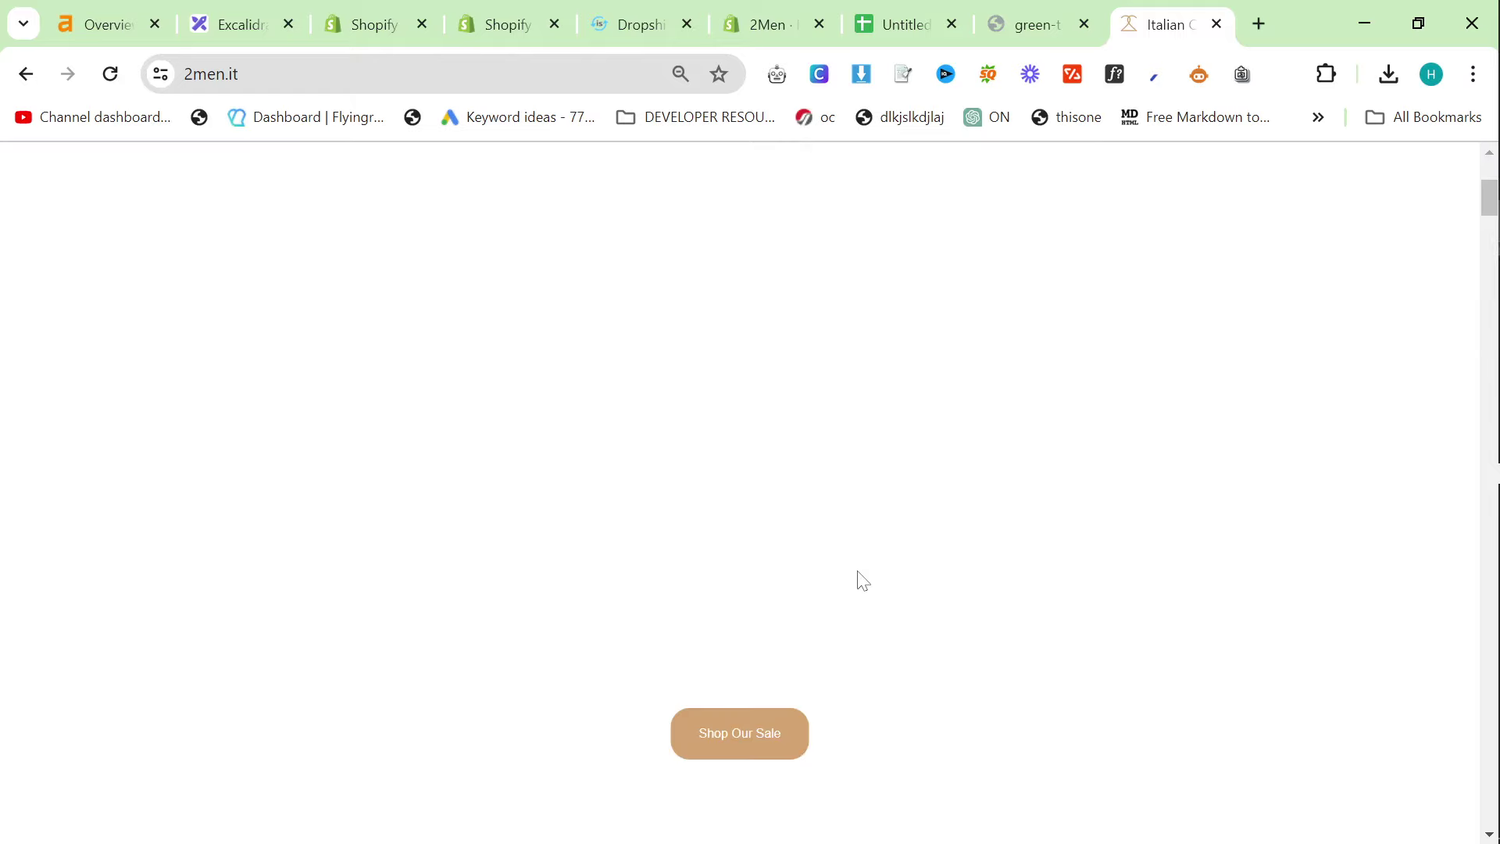
scroll(726, 476, up, 5)
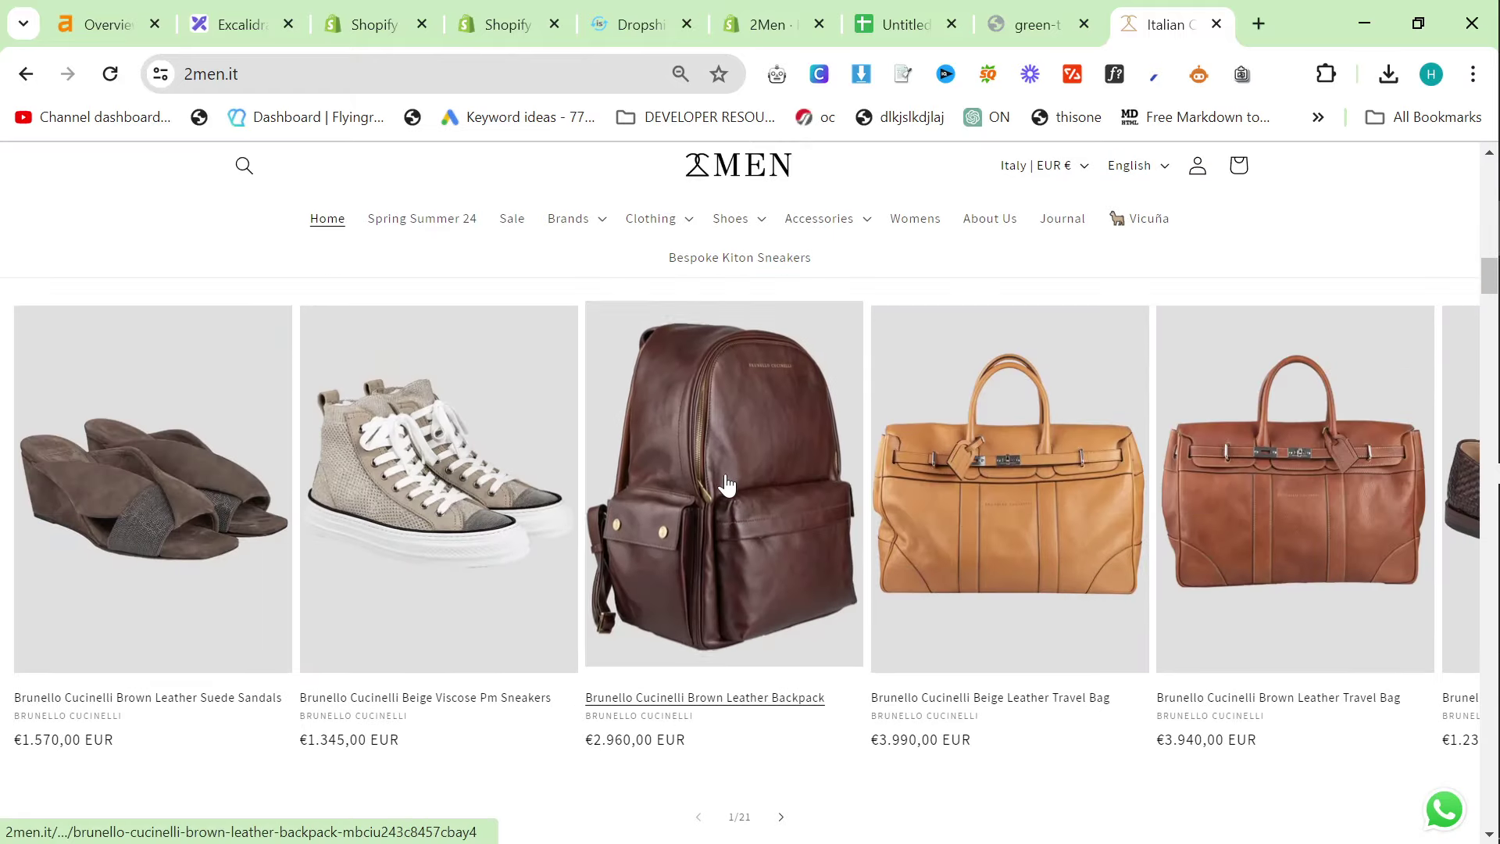
click(755, 500)
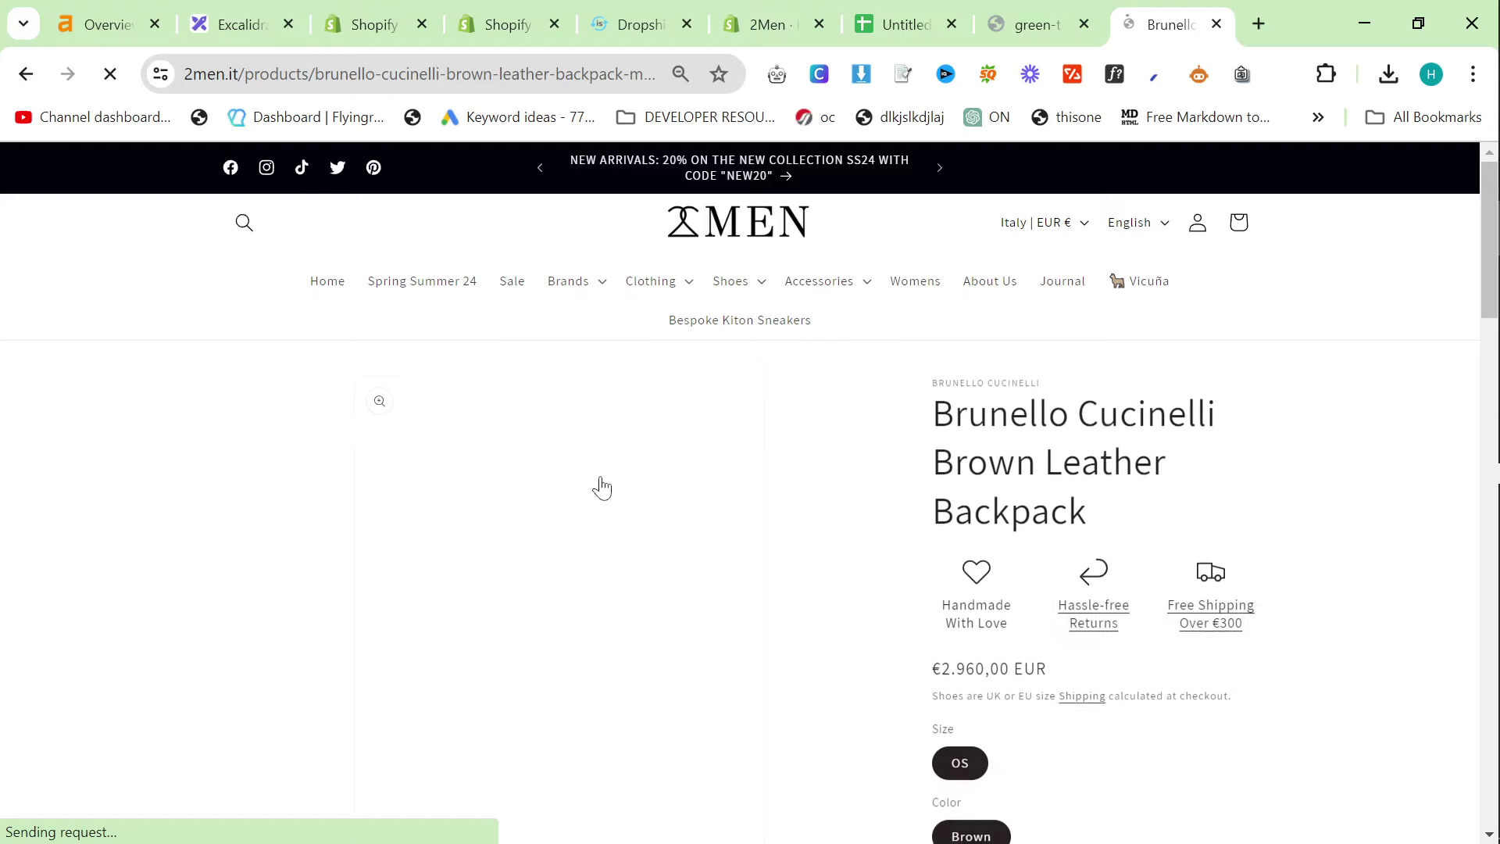
Open the backpack's image address in its own tab, then return to the spreadsheet
scroll(598, 484, down, 3)
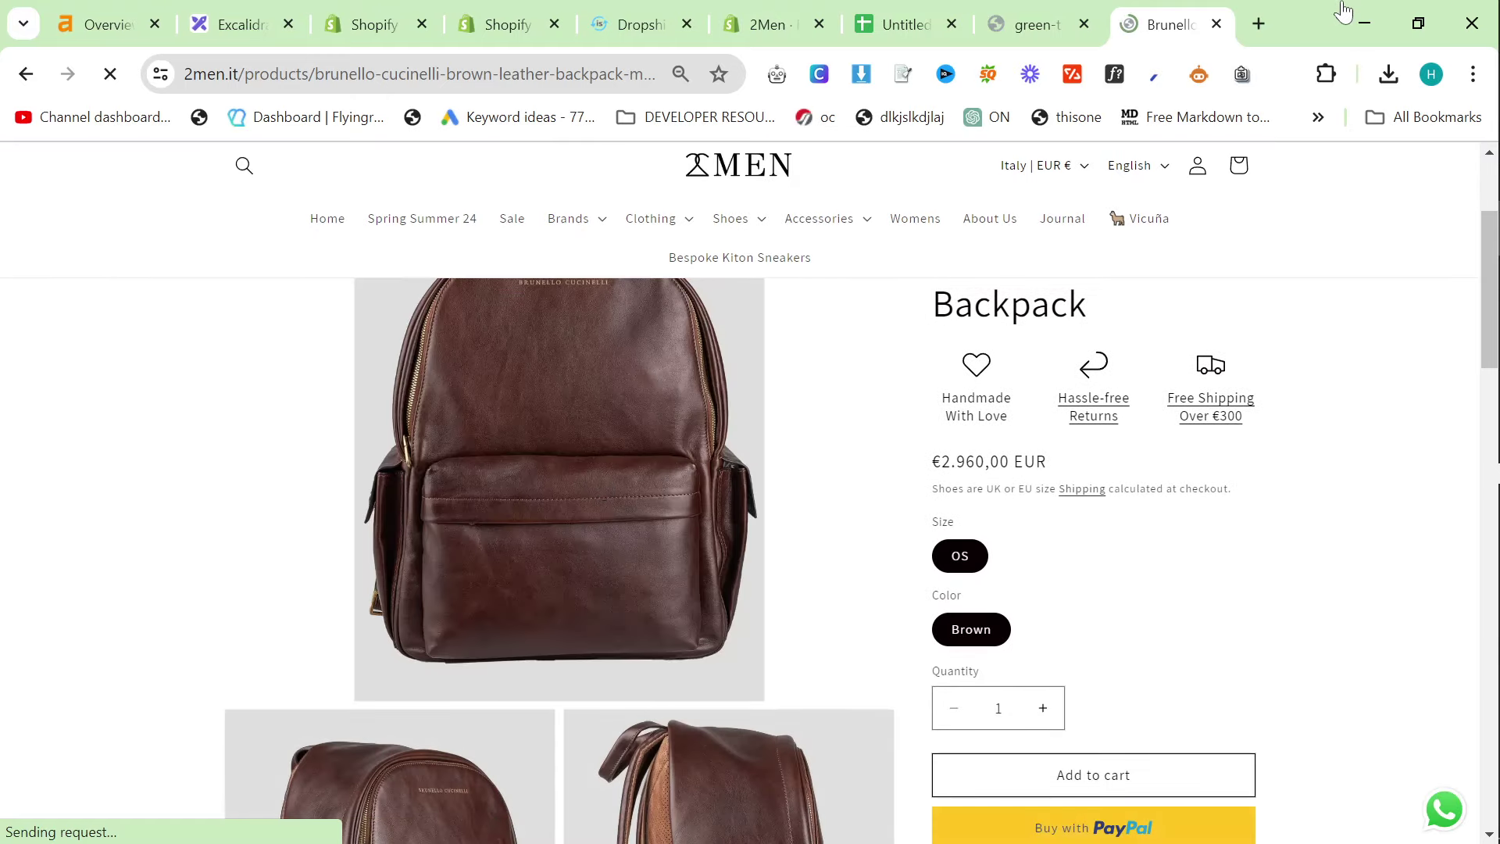
right_click(669, 351)
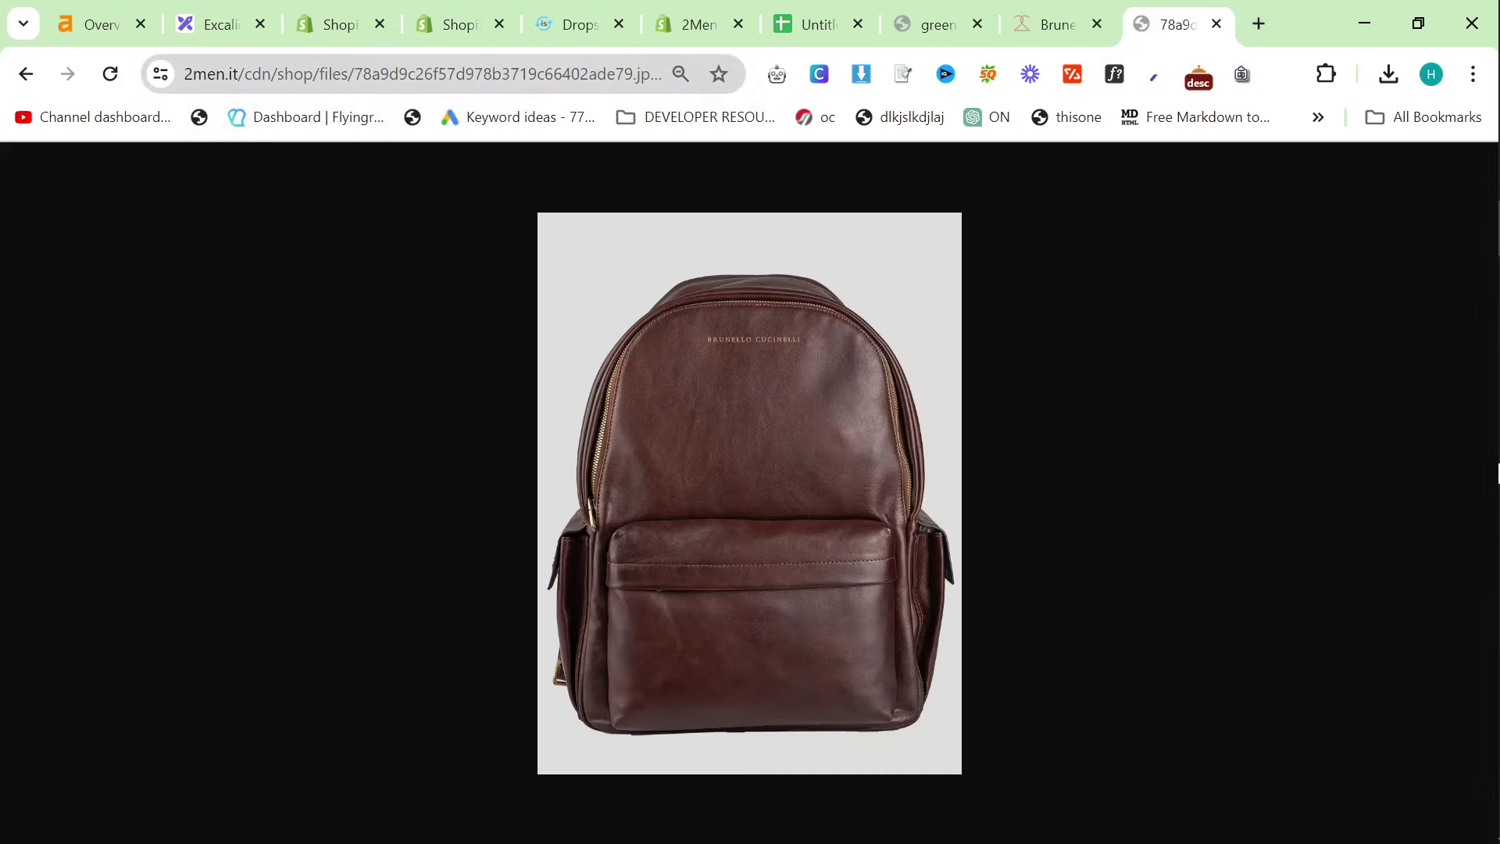
drag(244, 74, 184, 73)
click(301, 414)
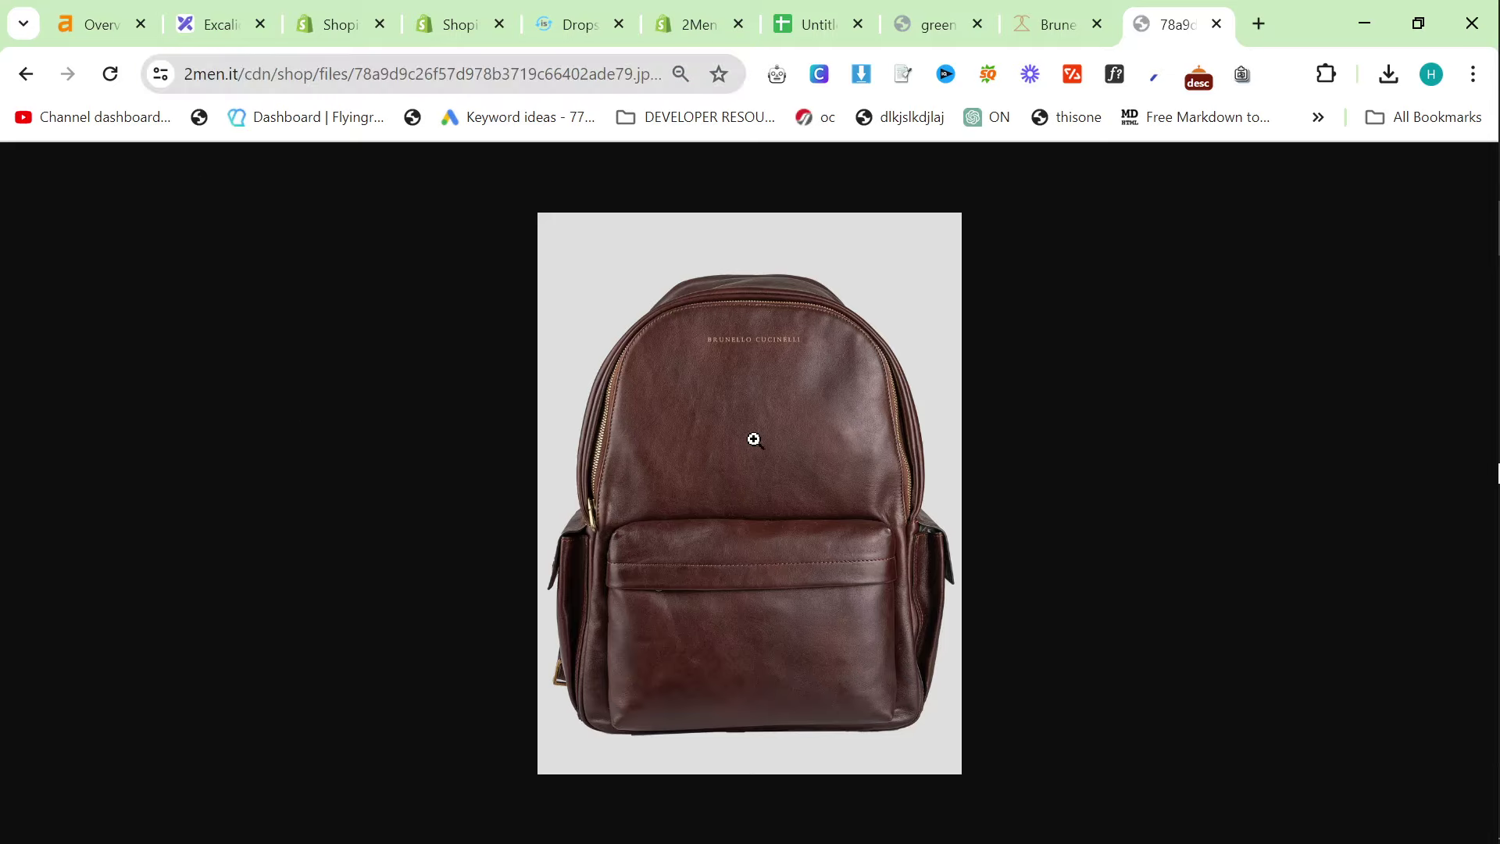
click(846, 11)
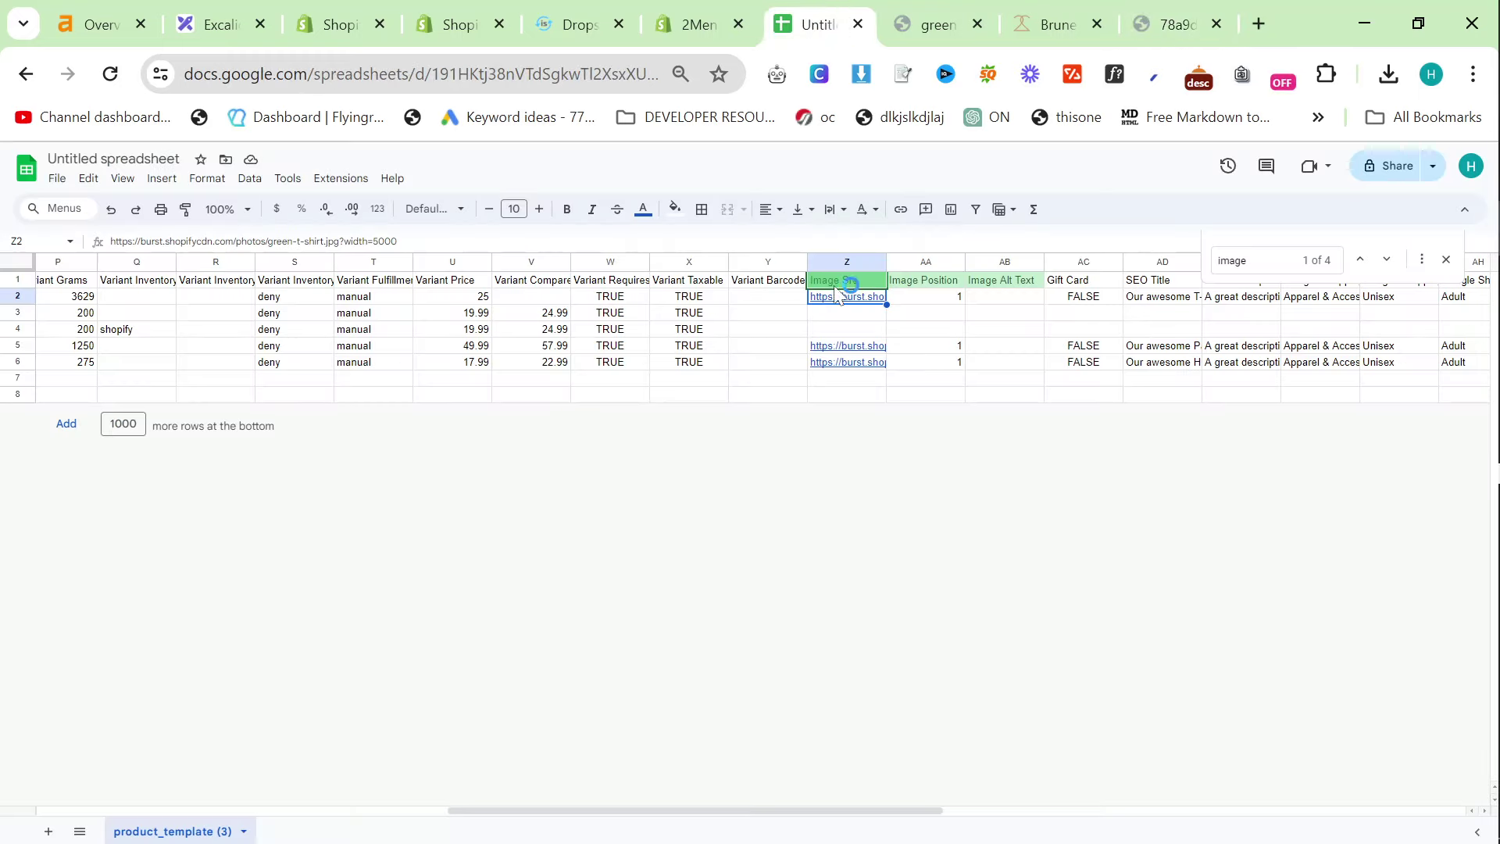
Select the Image Src column and compare the backpack and green t-shirt image tabs
click(832, 260)
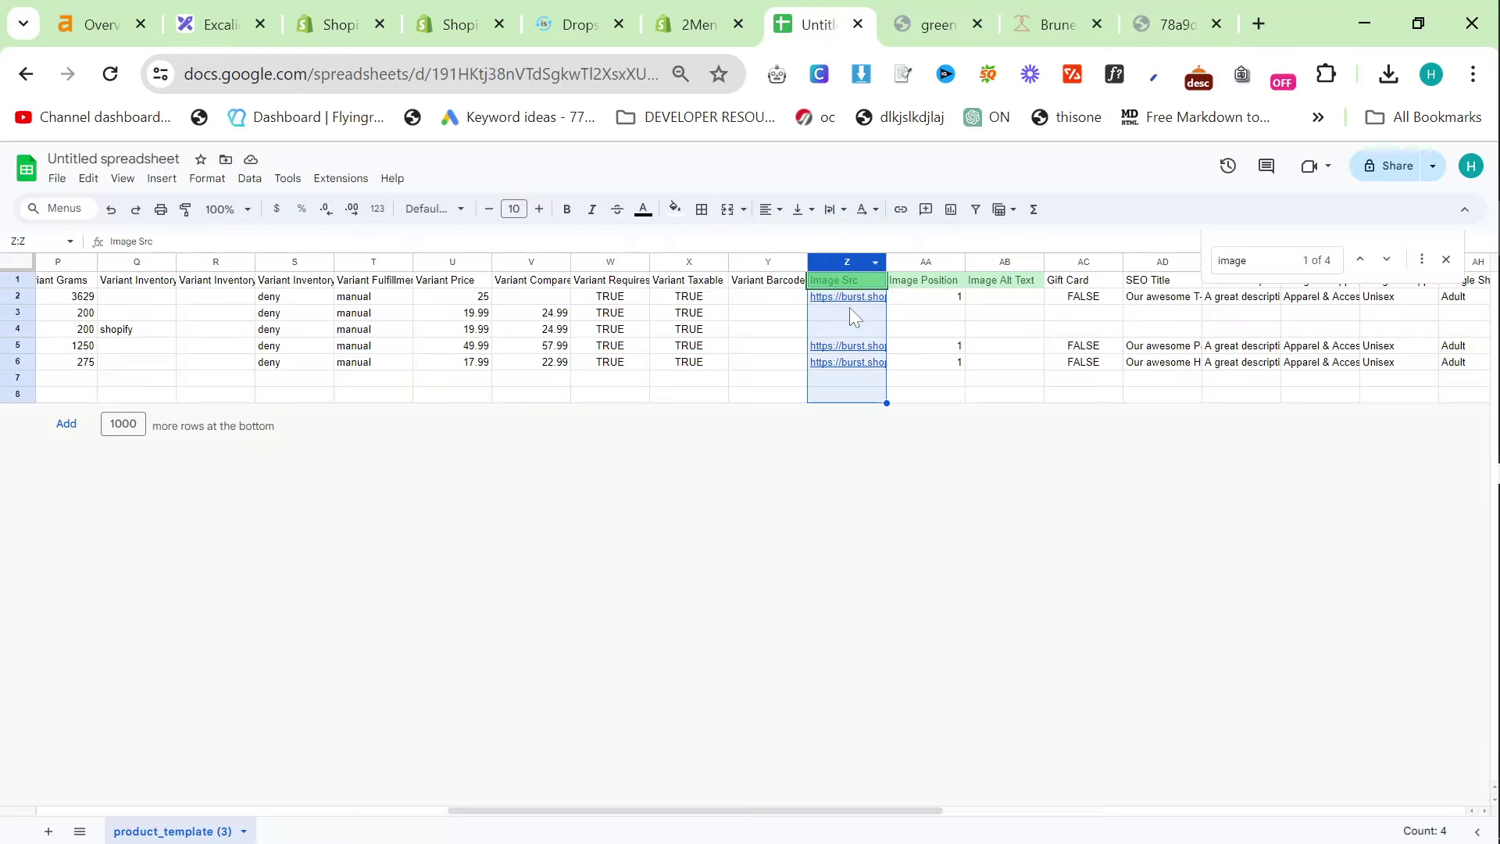
click(1210, 11)
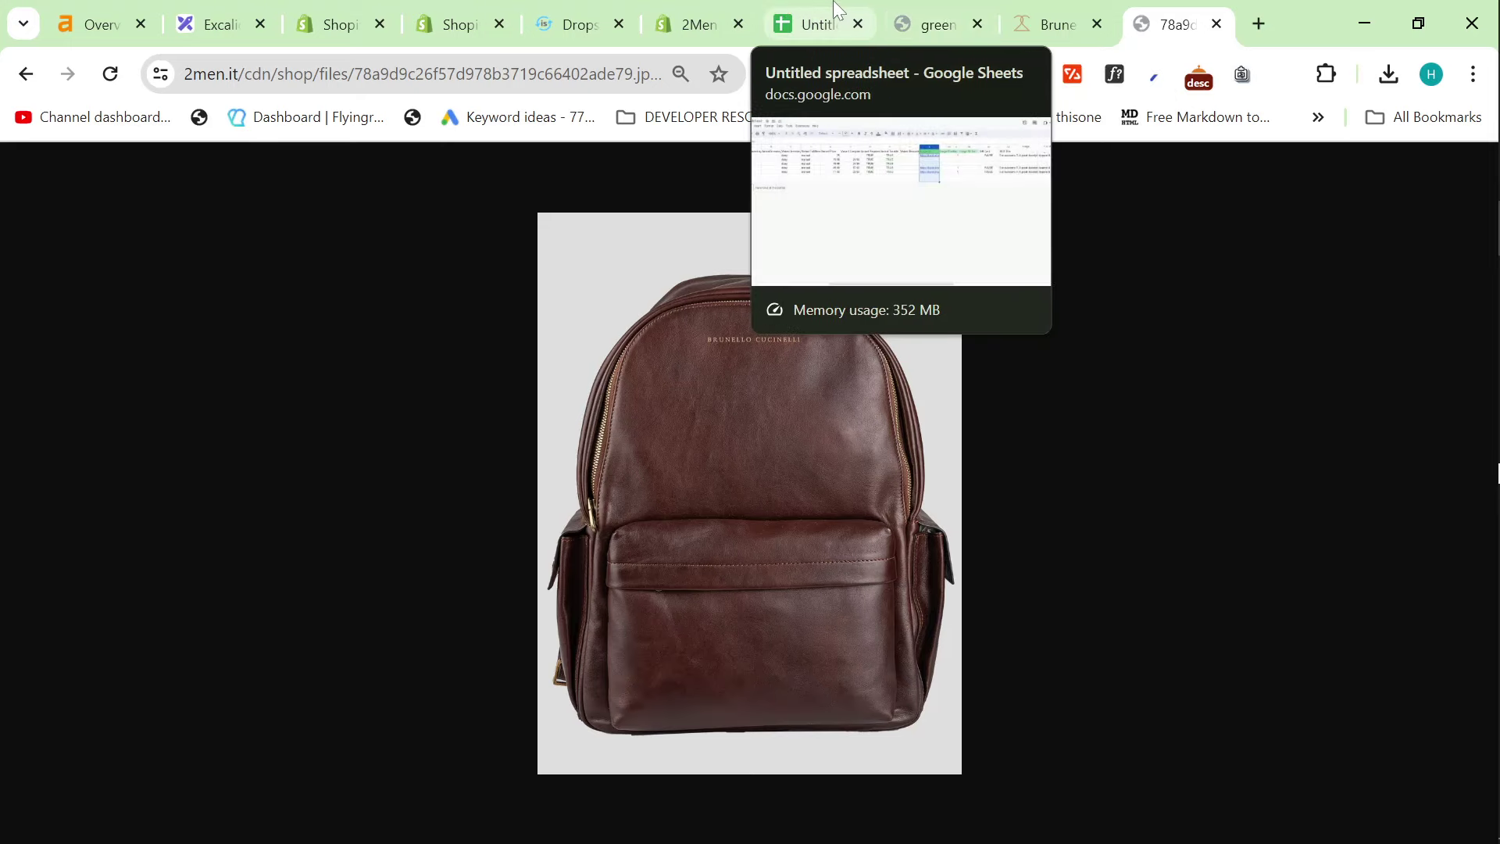
click(930, 1)
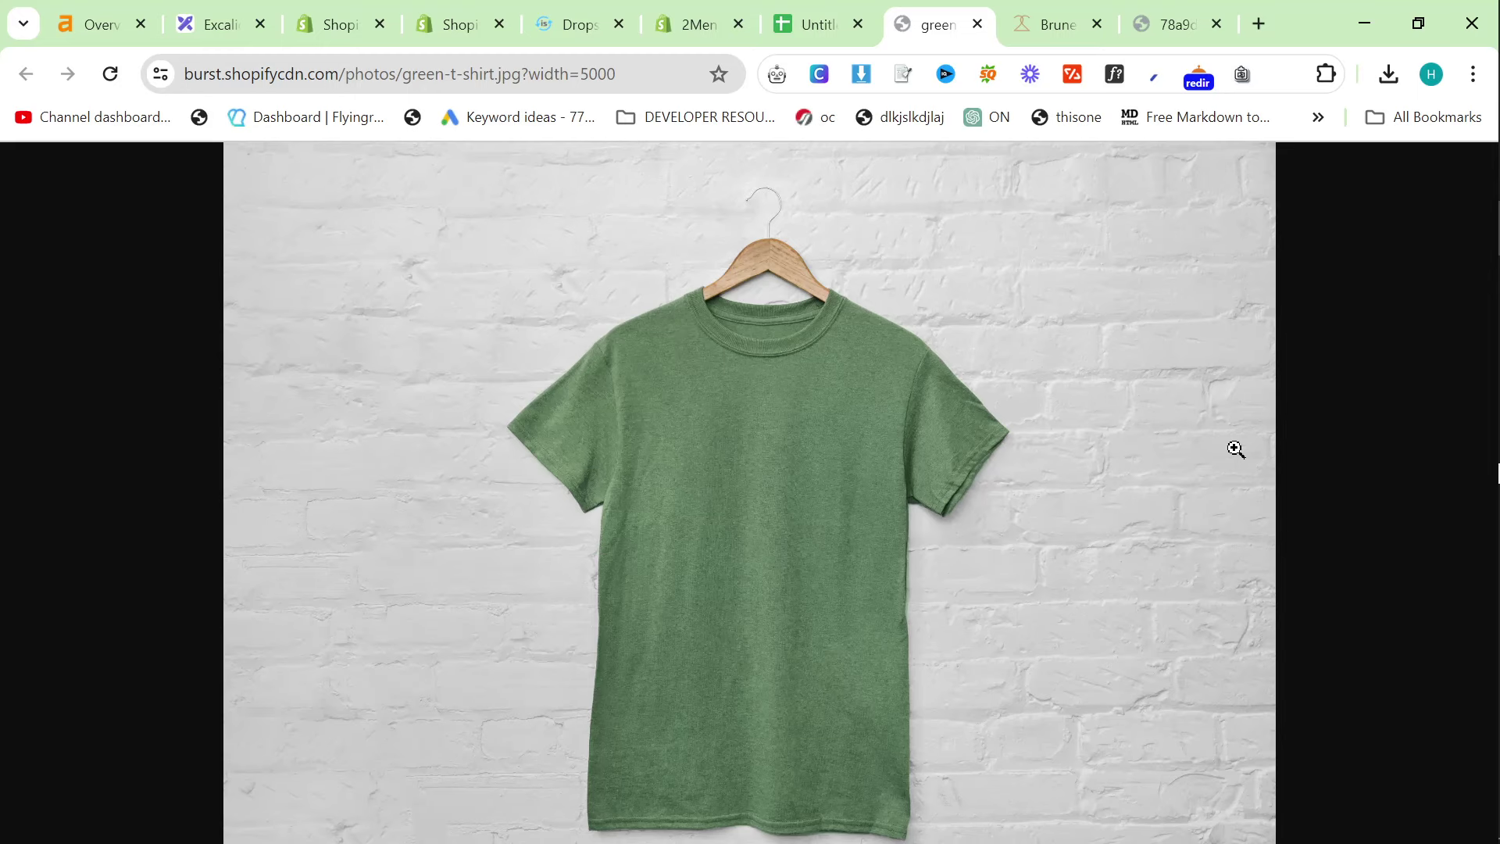
click(816, 23)
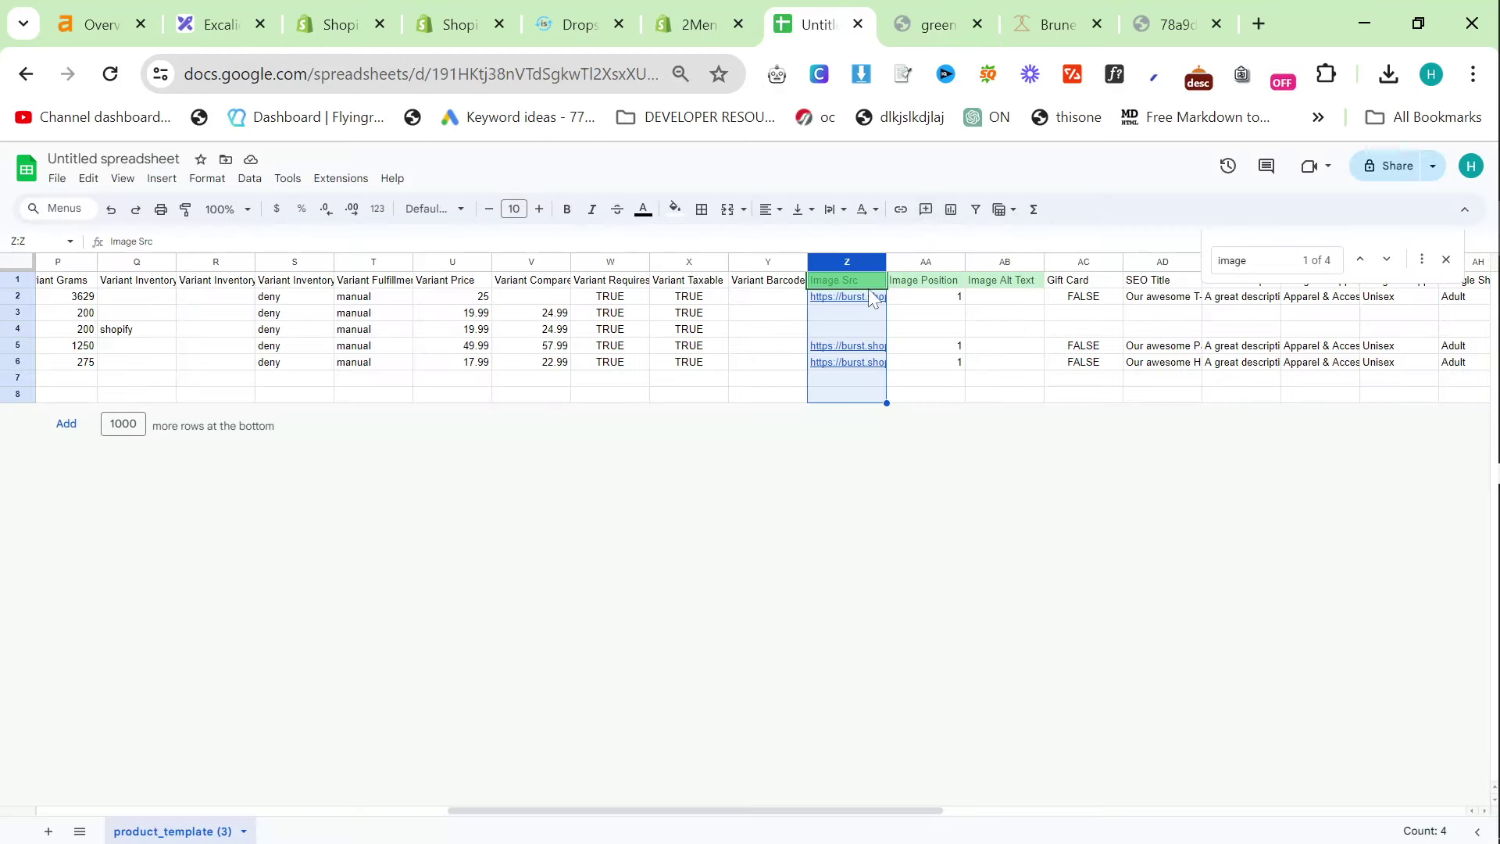
Dismiss the Z2 link preview, close the 'image' search, and scroll back to column A
click(859, 295)
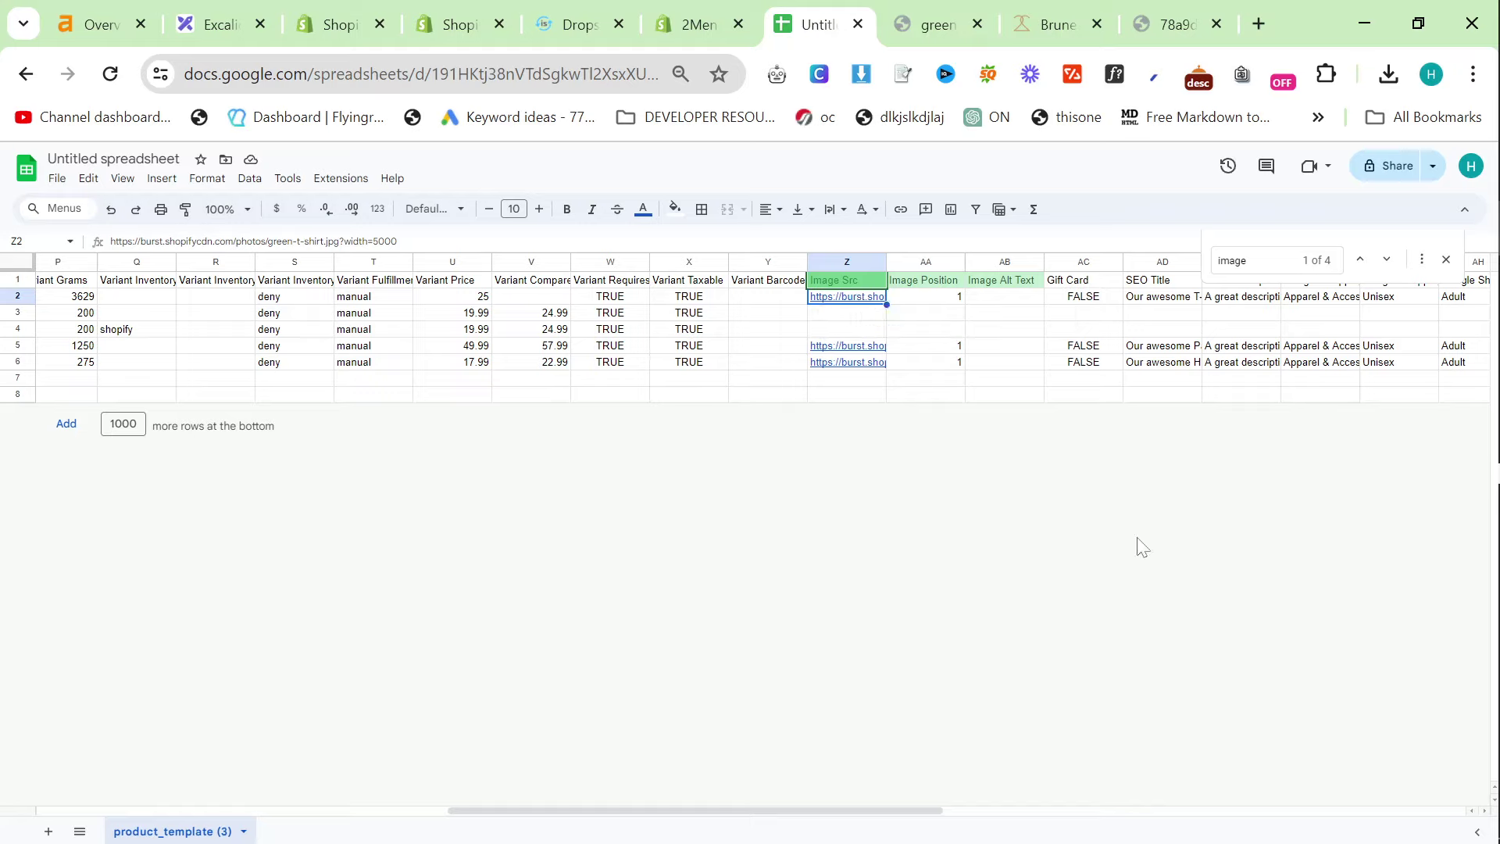
click(1163, 394)
click(1446, 259)
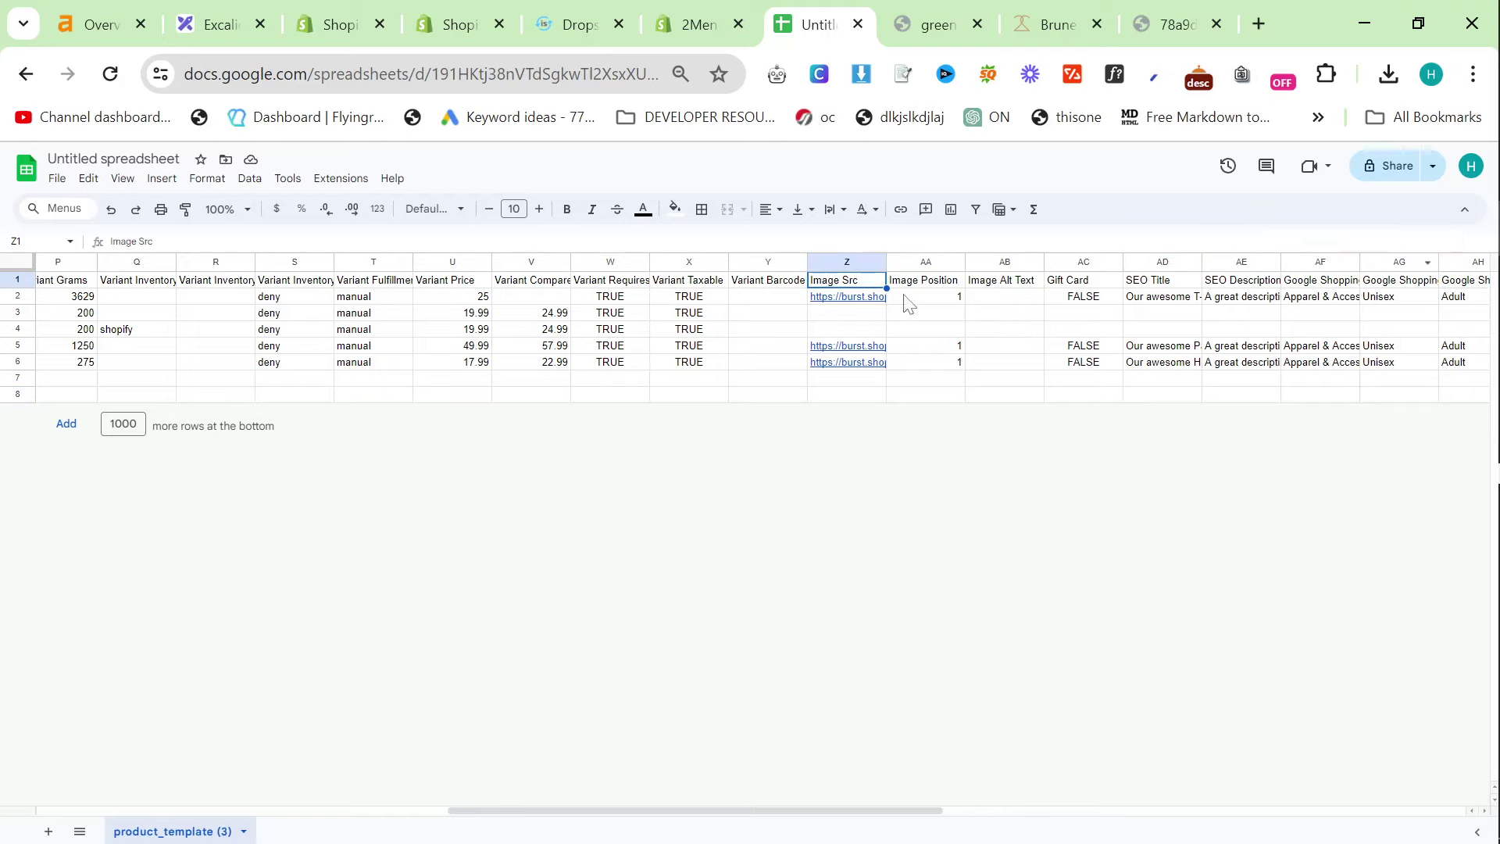
drag(596, 810, 46, 750)
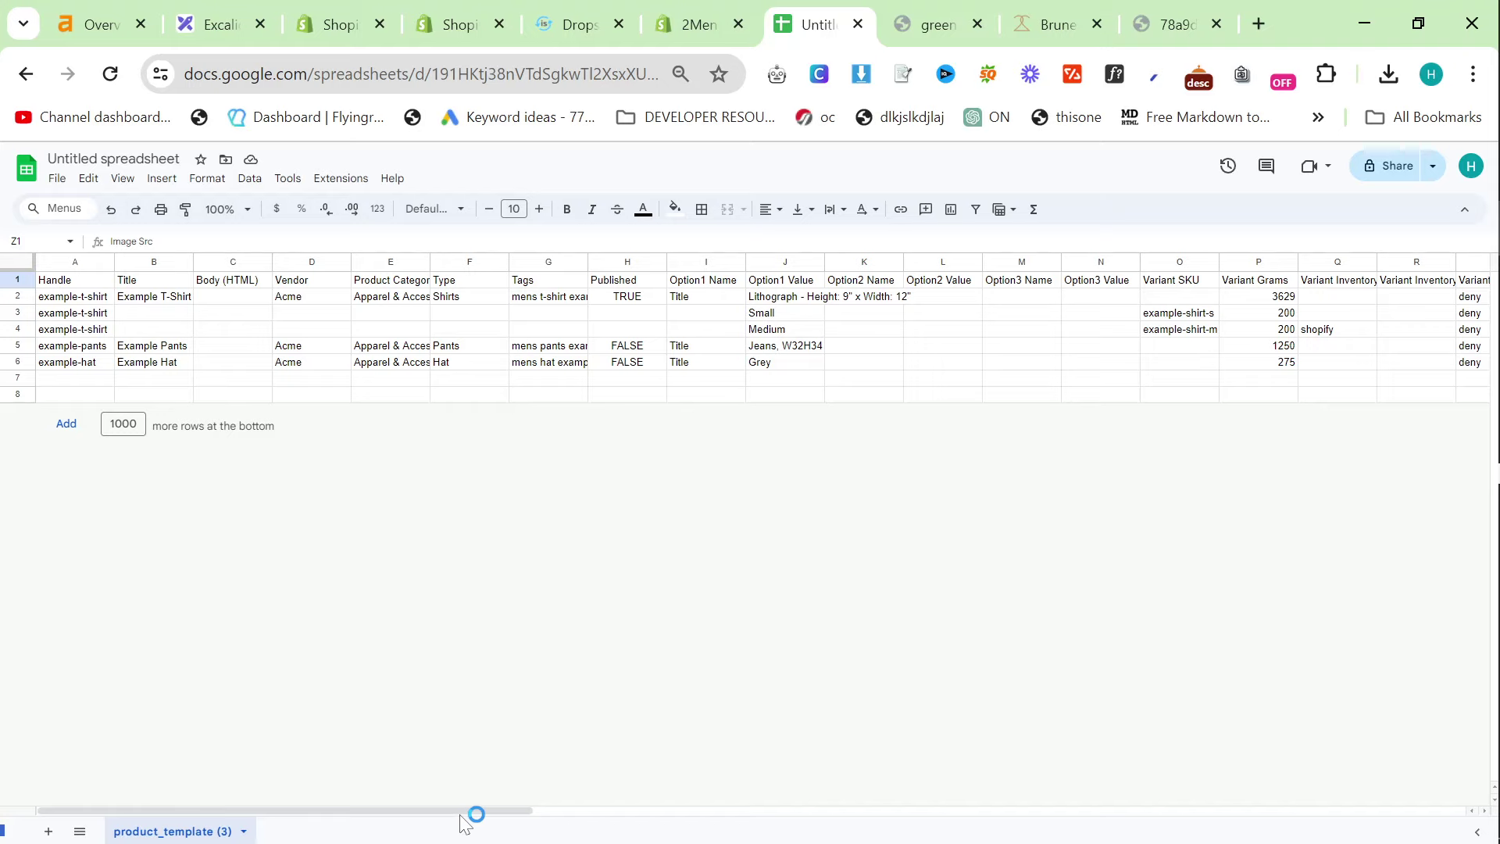
Scroll through the template columns, undo a stray change, and switch to the Excalidraw roadmap tab
drag(508, 813, 318, 669)
key(ctrl+z)
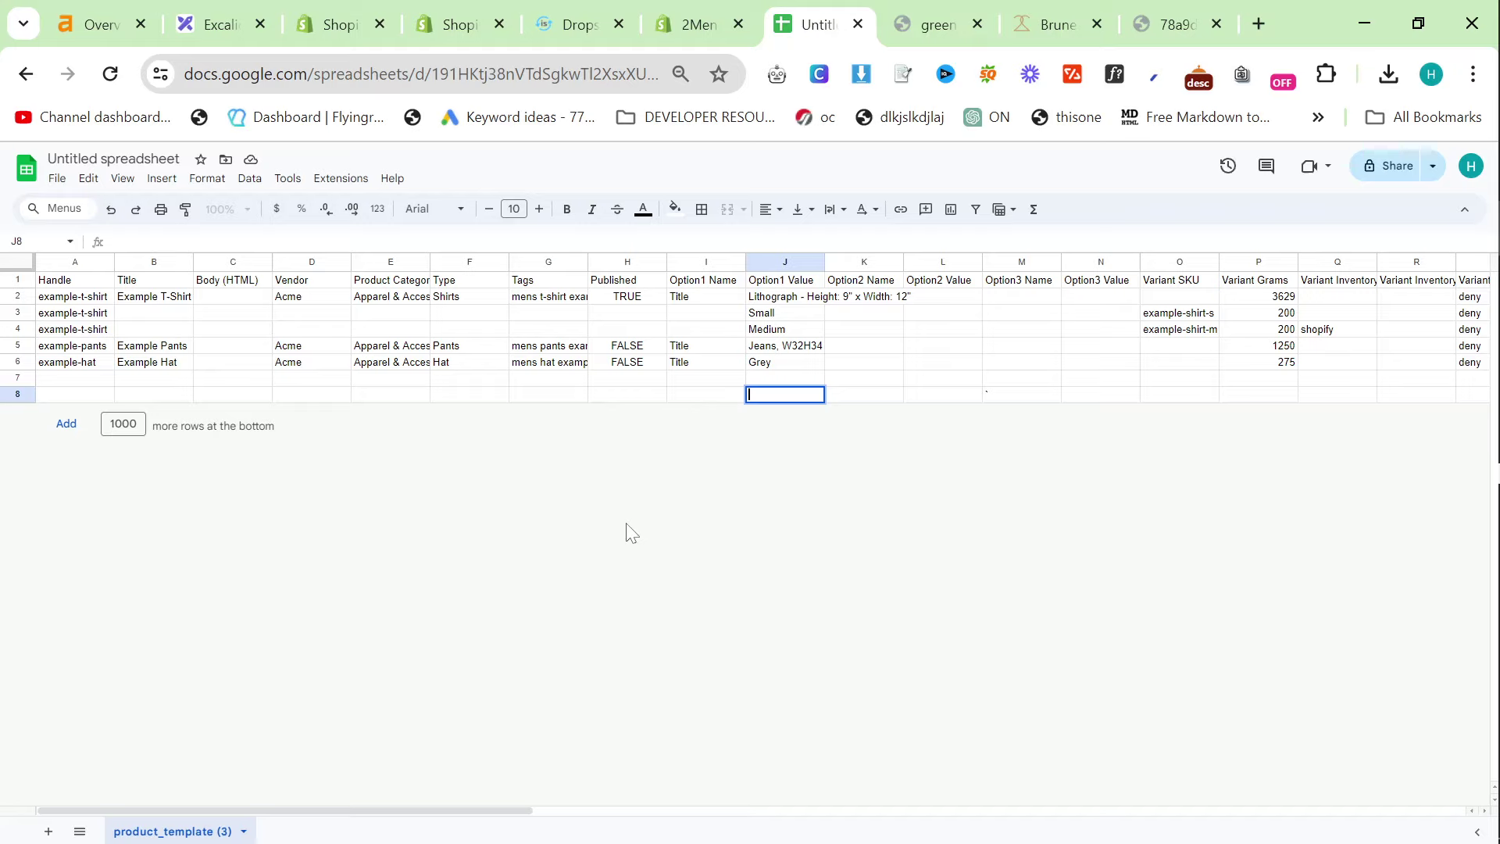
key(Left)
key(Left)
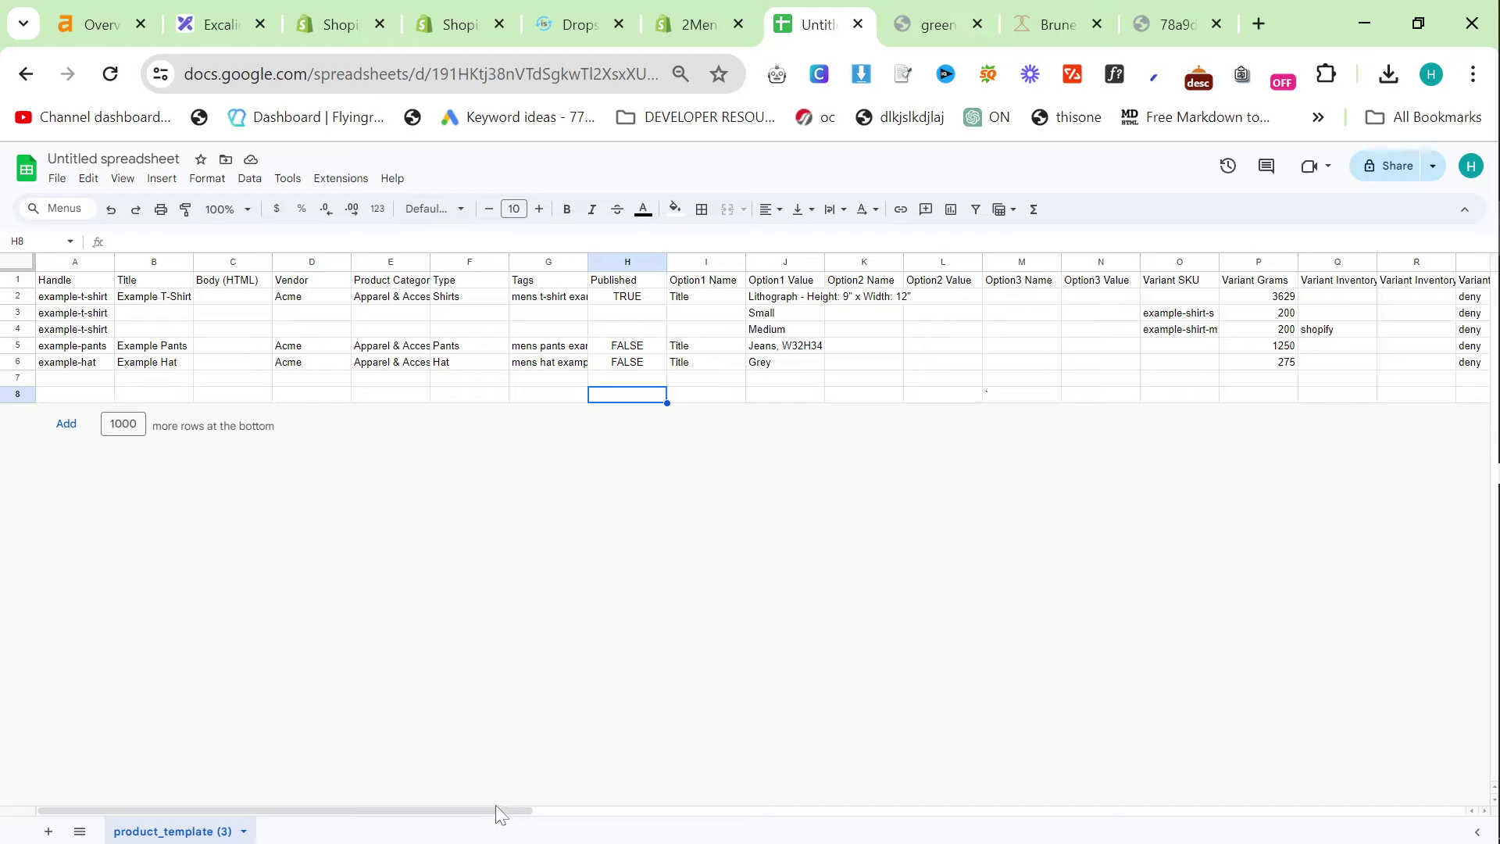
key(Left)
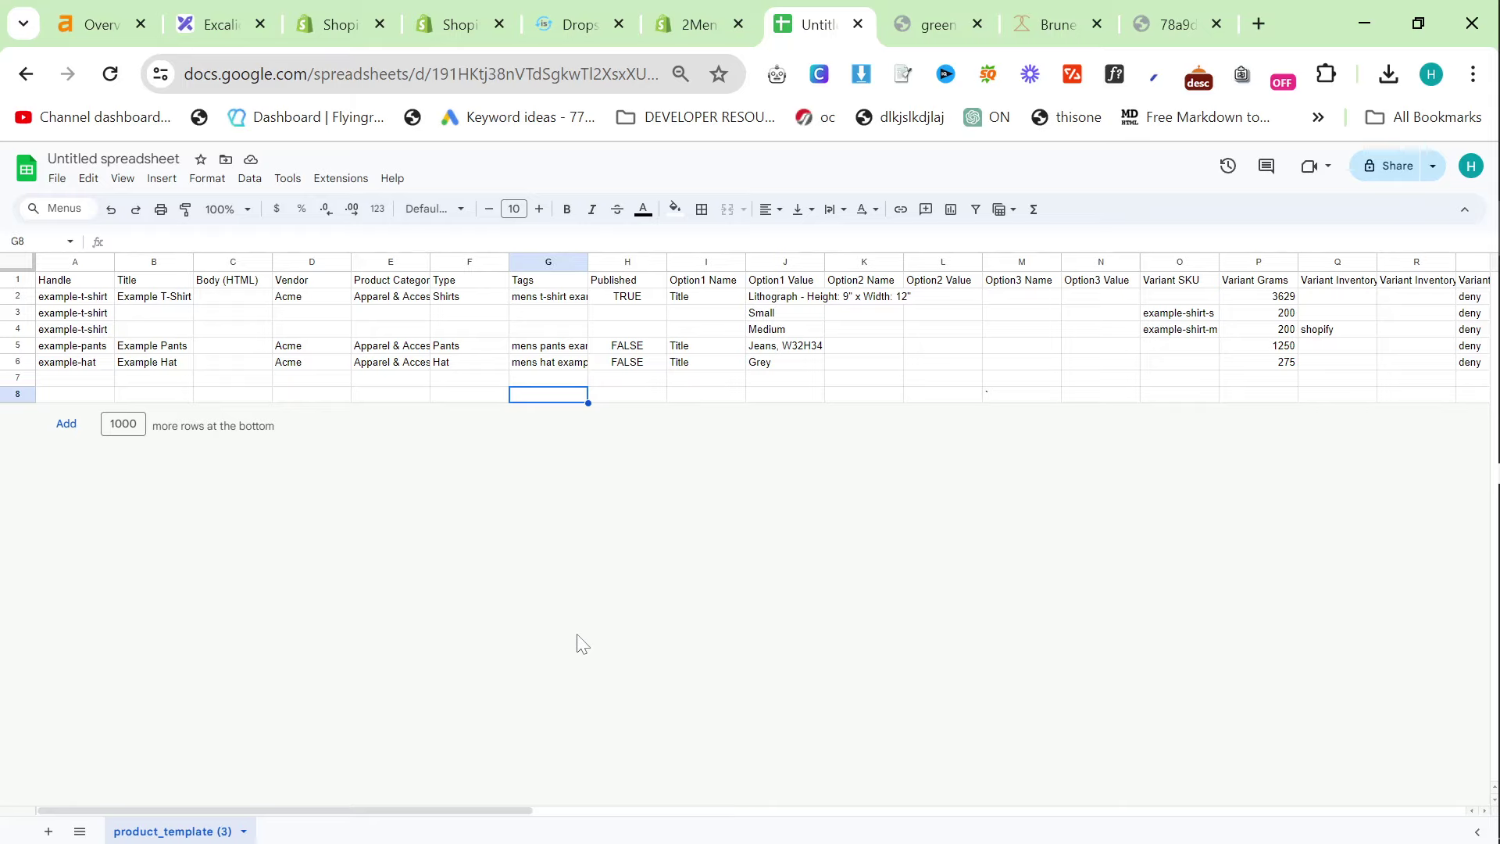
key(ctrl+2)
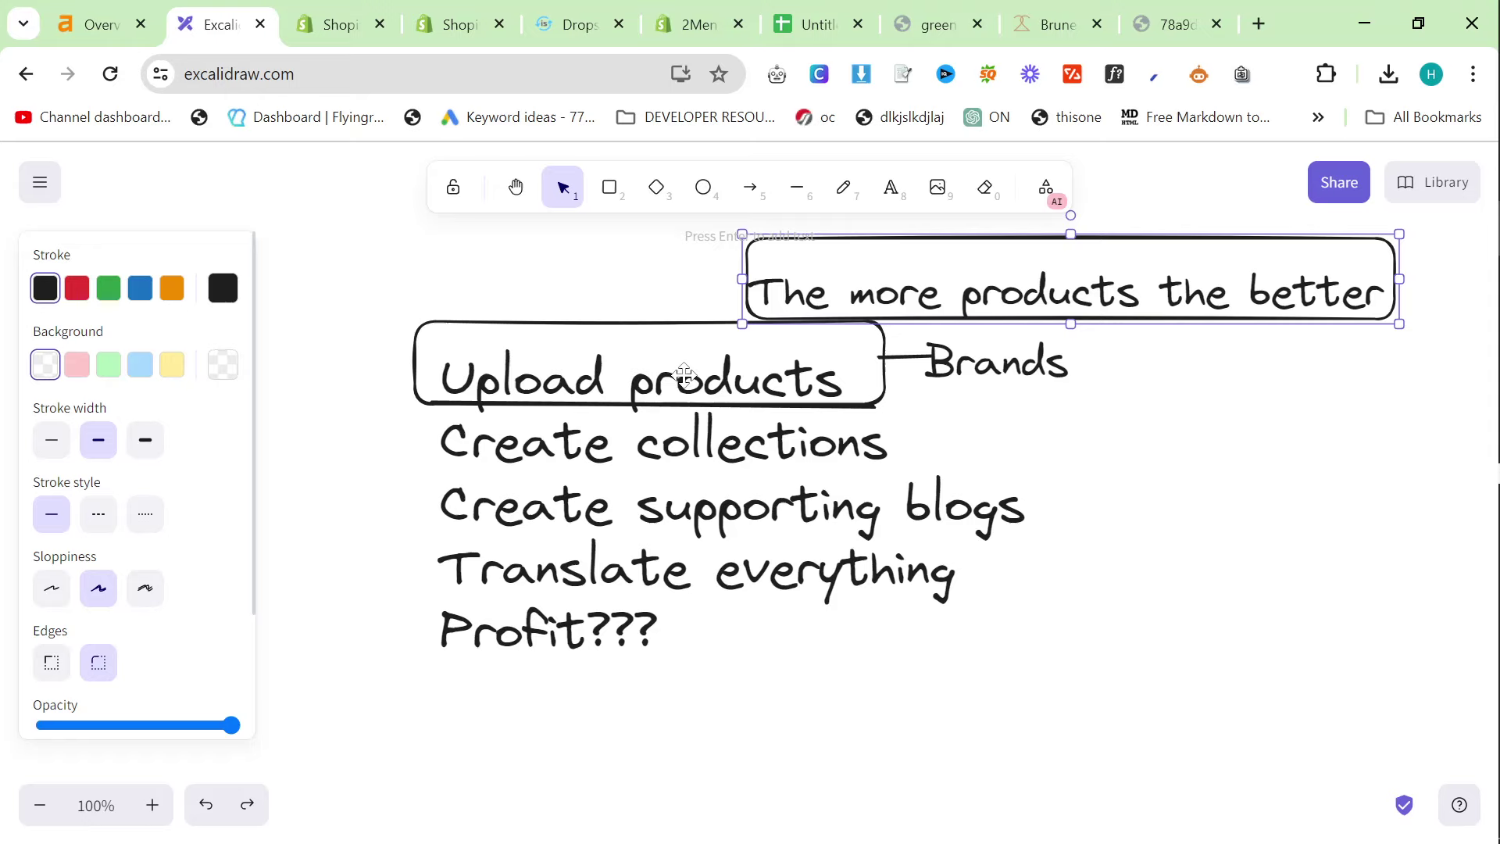
Draw a rectangle around 'Create collections' on the roadmap, then return to the product spreadsheet
scroll(757, 227, up, 1)
scroll(789, 448, down, 1)
click(461, 283)
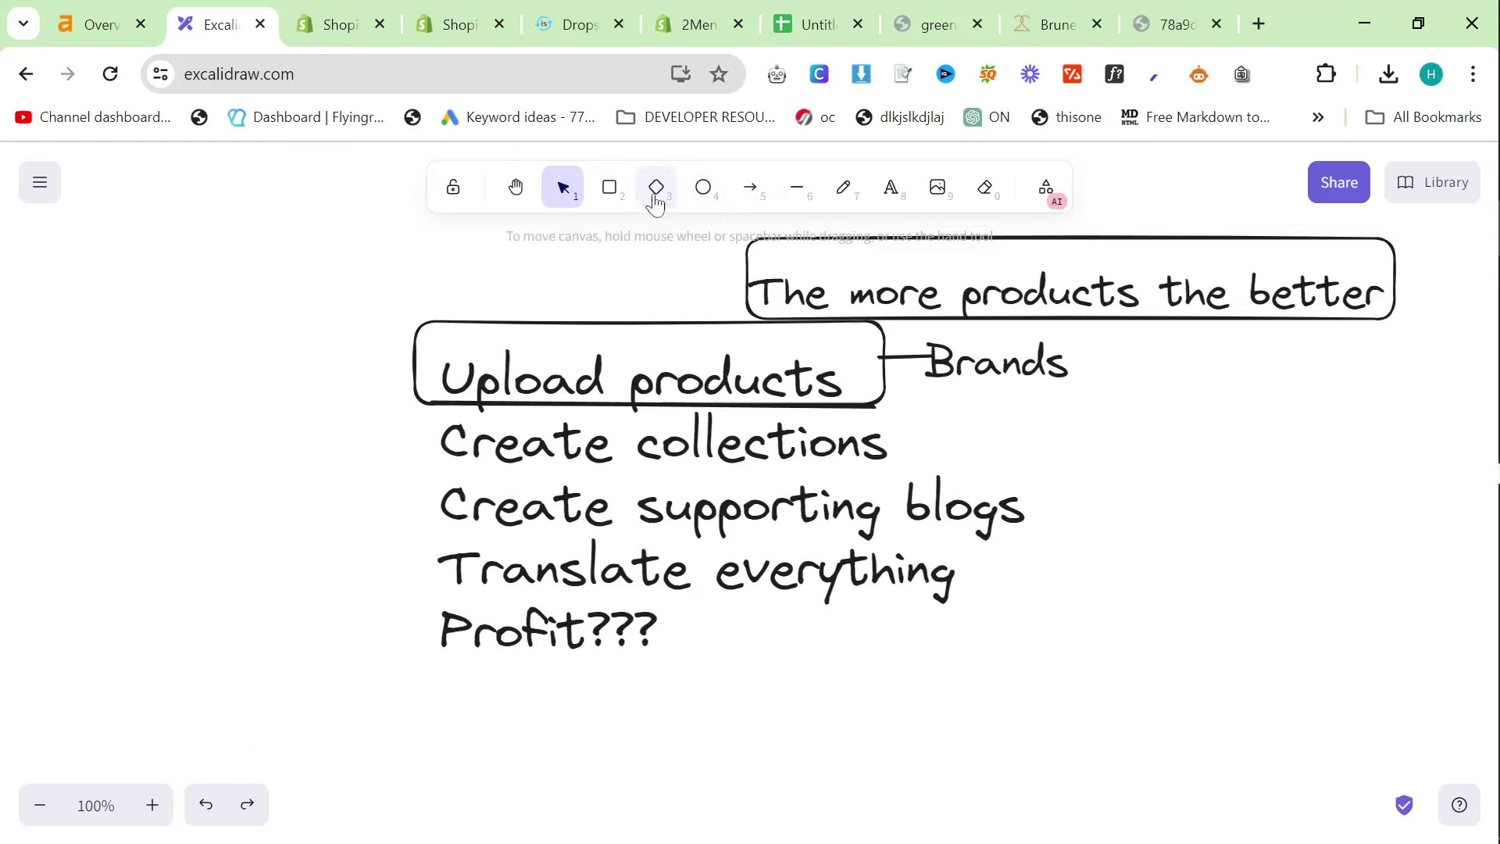
click(610, 187)
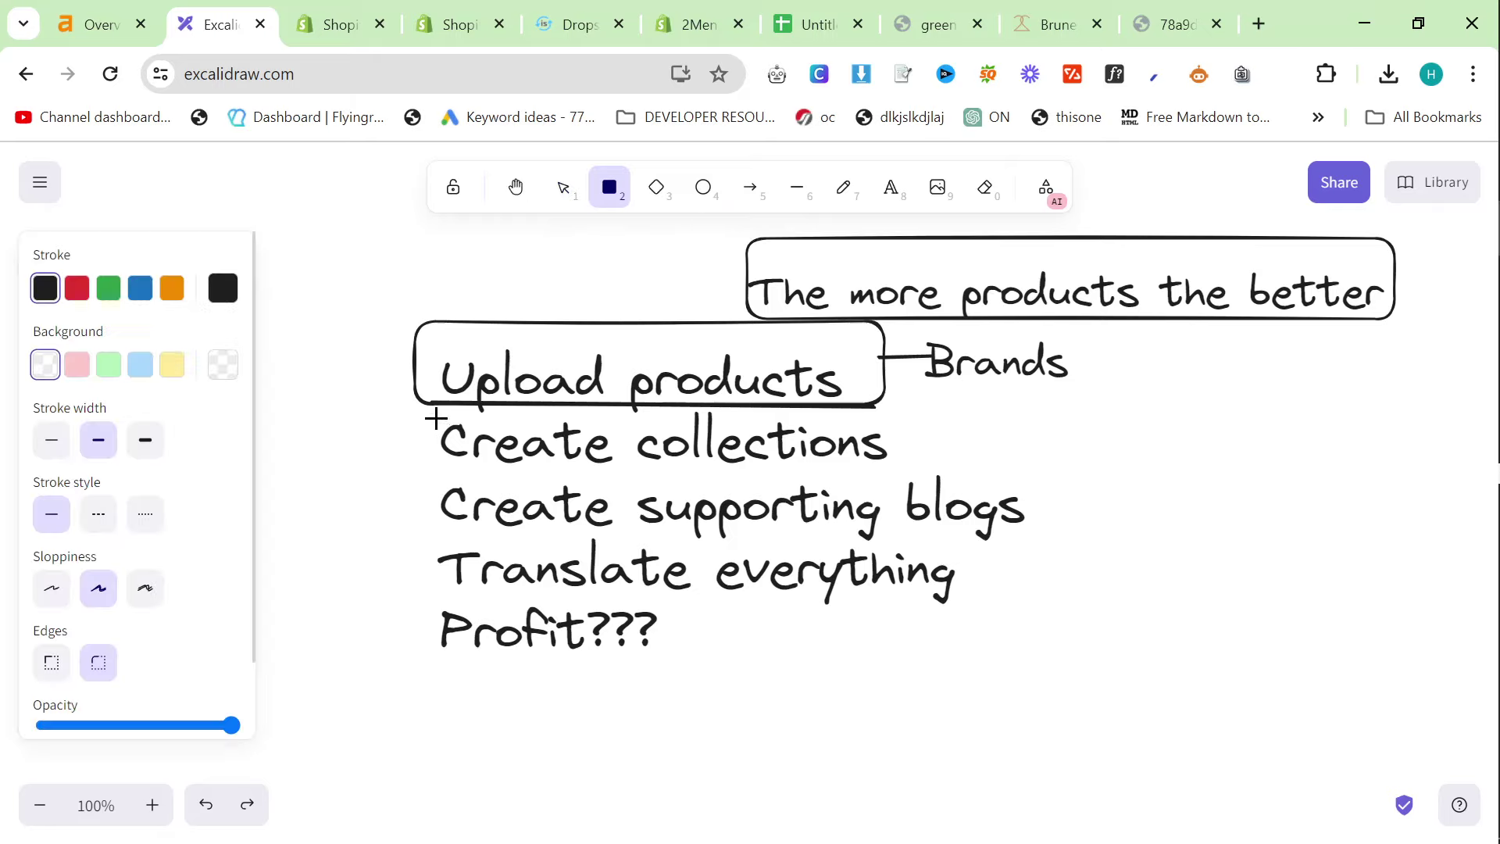
drag(420, 396, 904, 482)
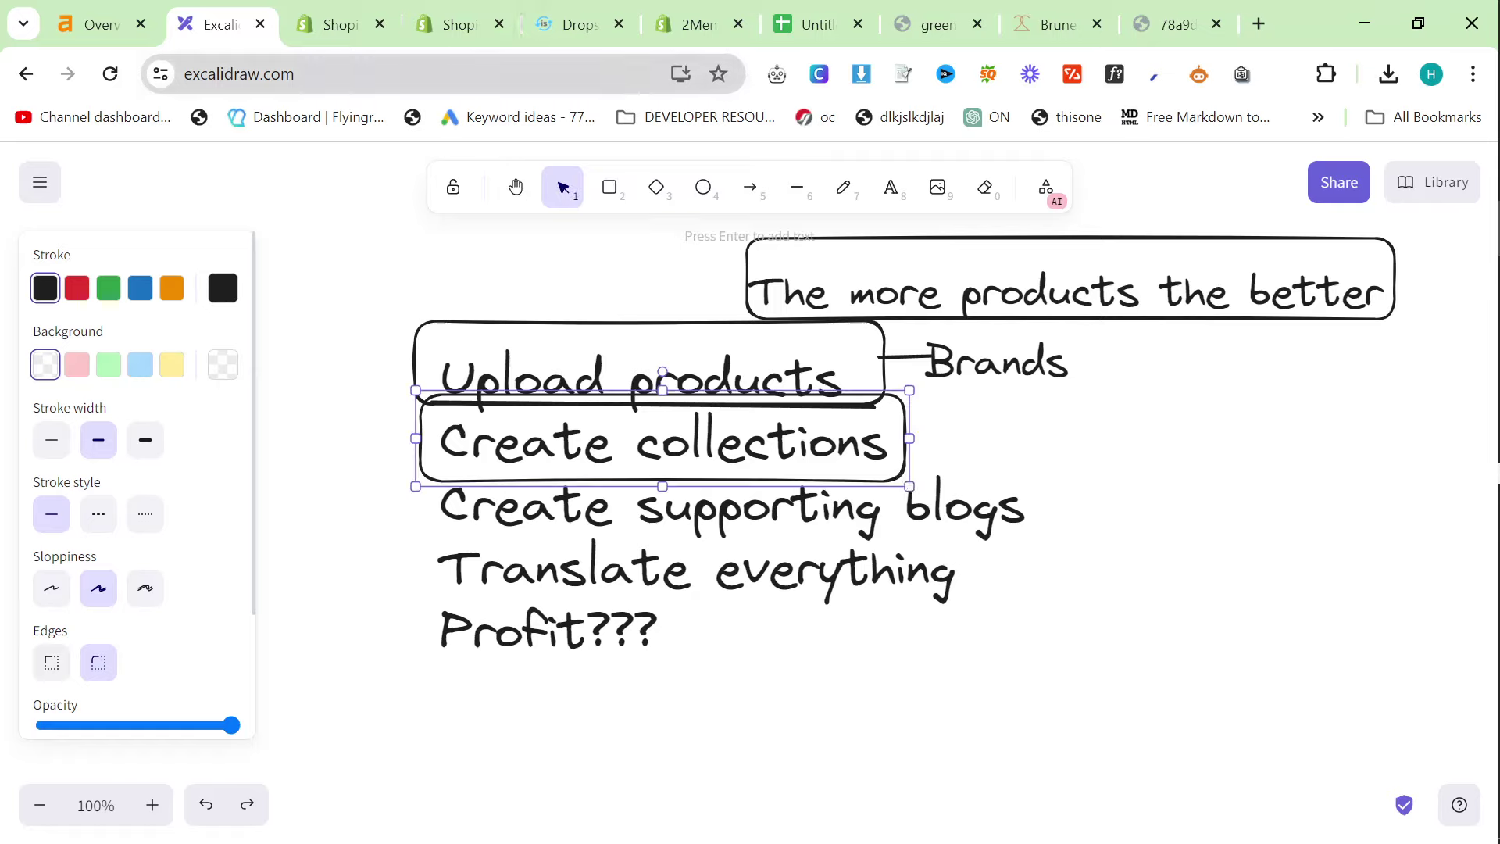
drag(836, 24, 344, 24)
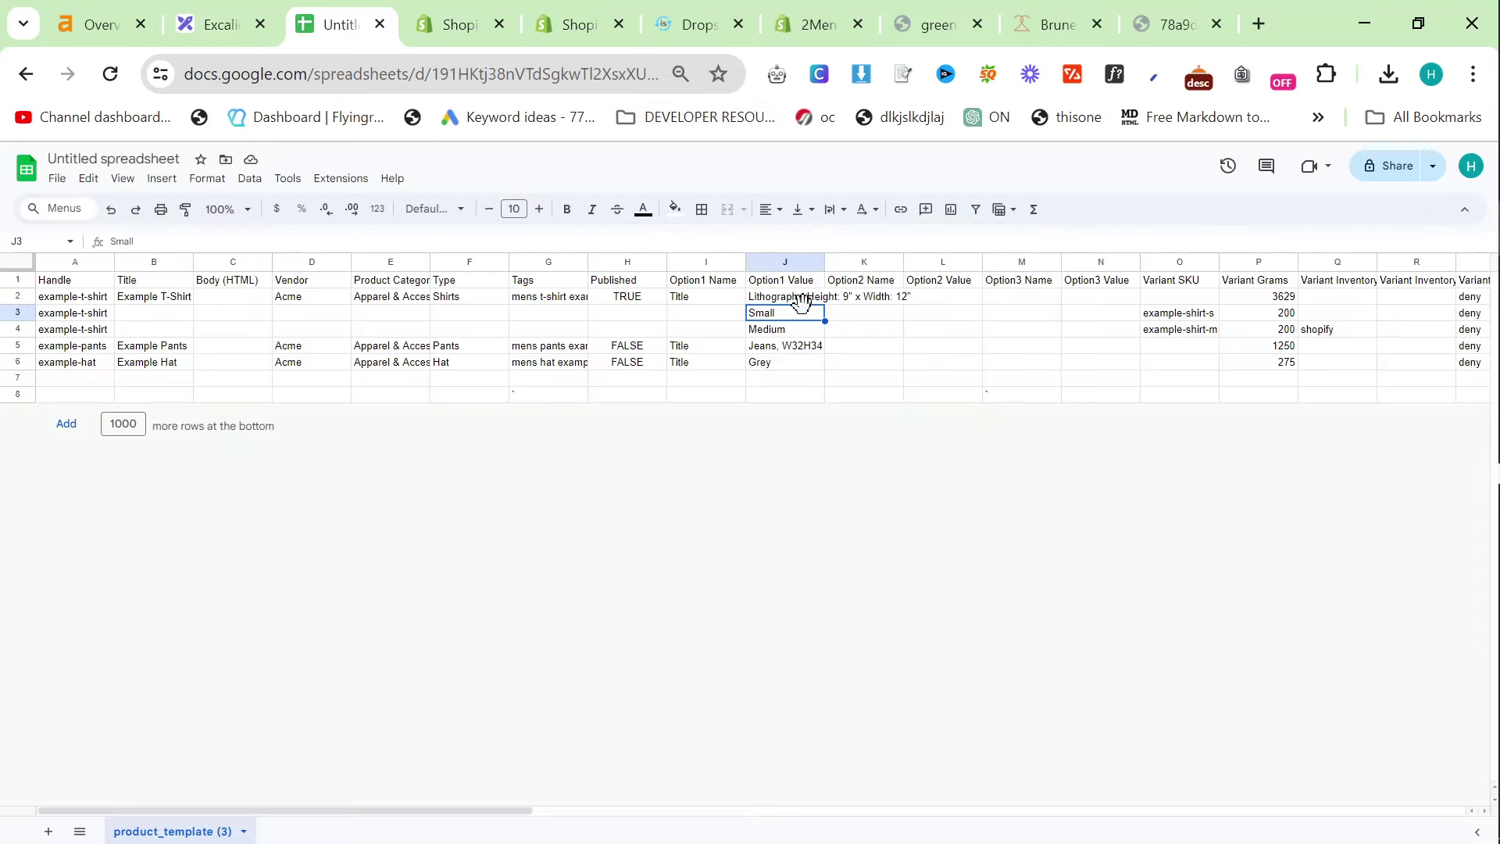
Locate the Tags column and retitle the first product 'Gray Wool Kiton T-shirt' in B2
key(ctrl+f)
text(tags)
click(545, 261)
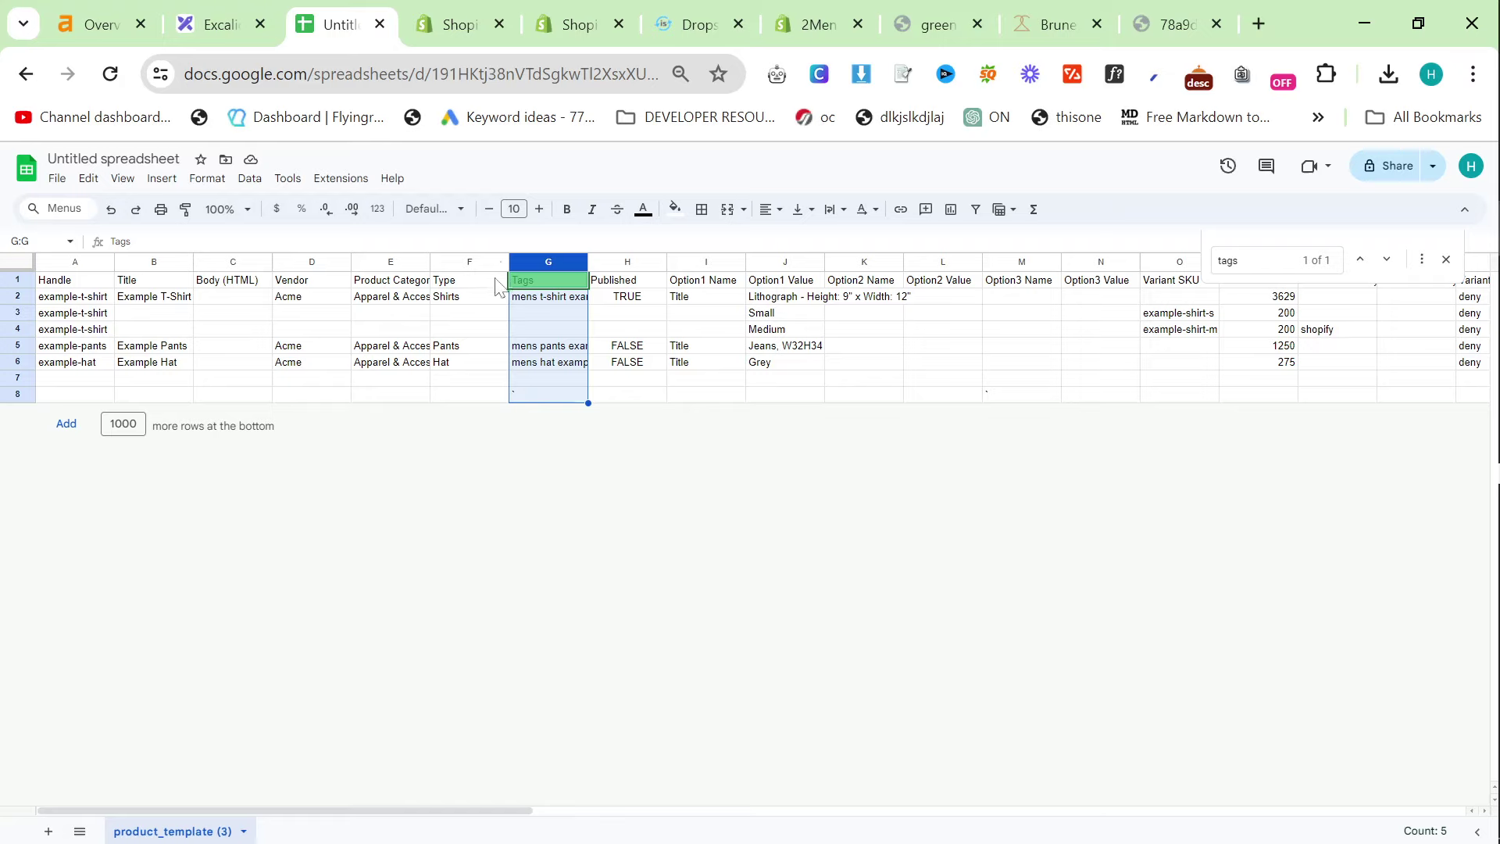
double_click(548, 301)
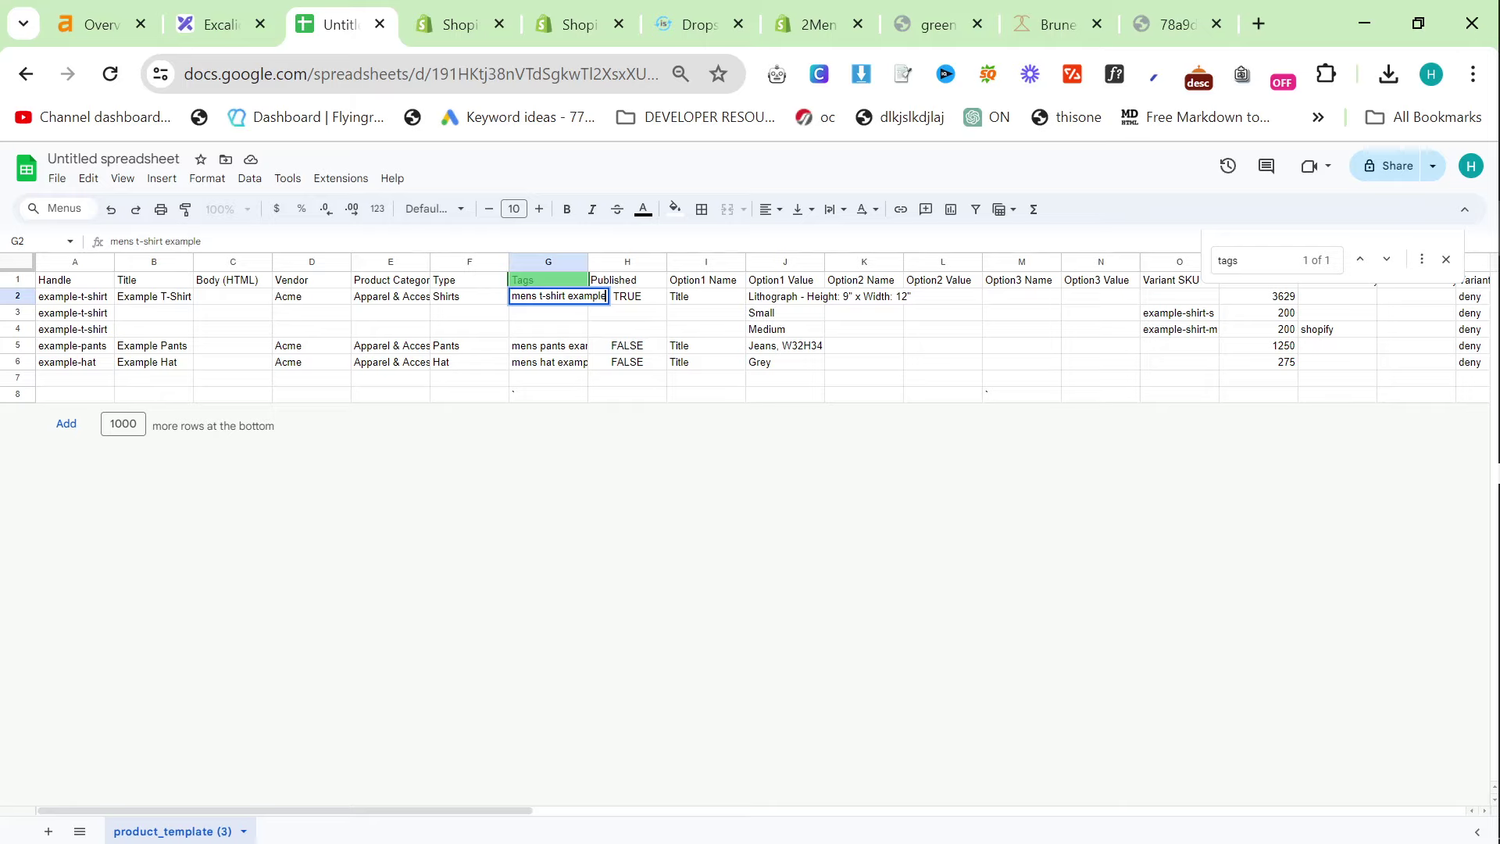
click(53, 305)
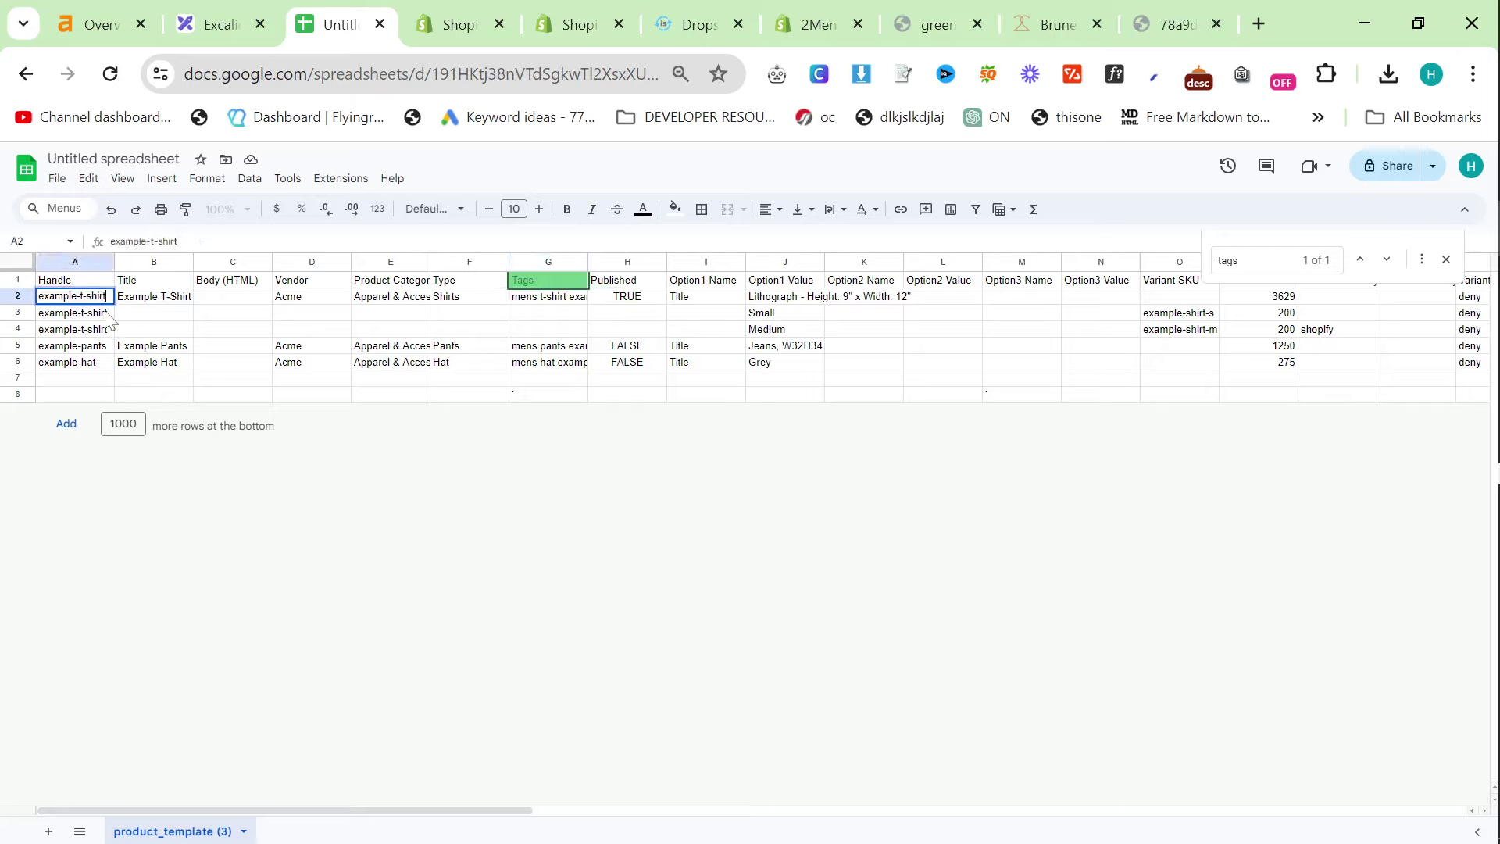
click(164, 300)
text(Gray)
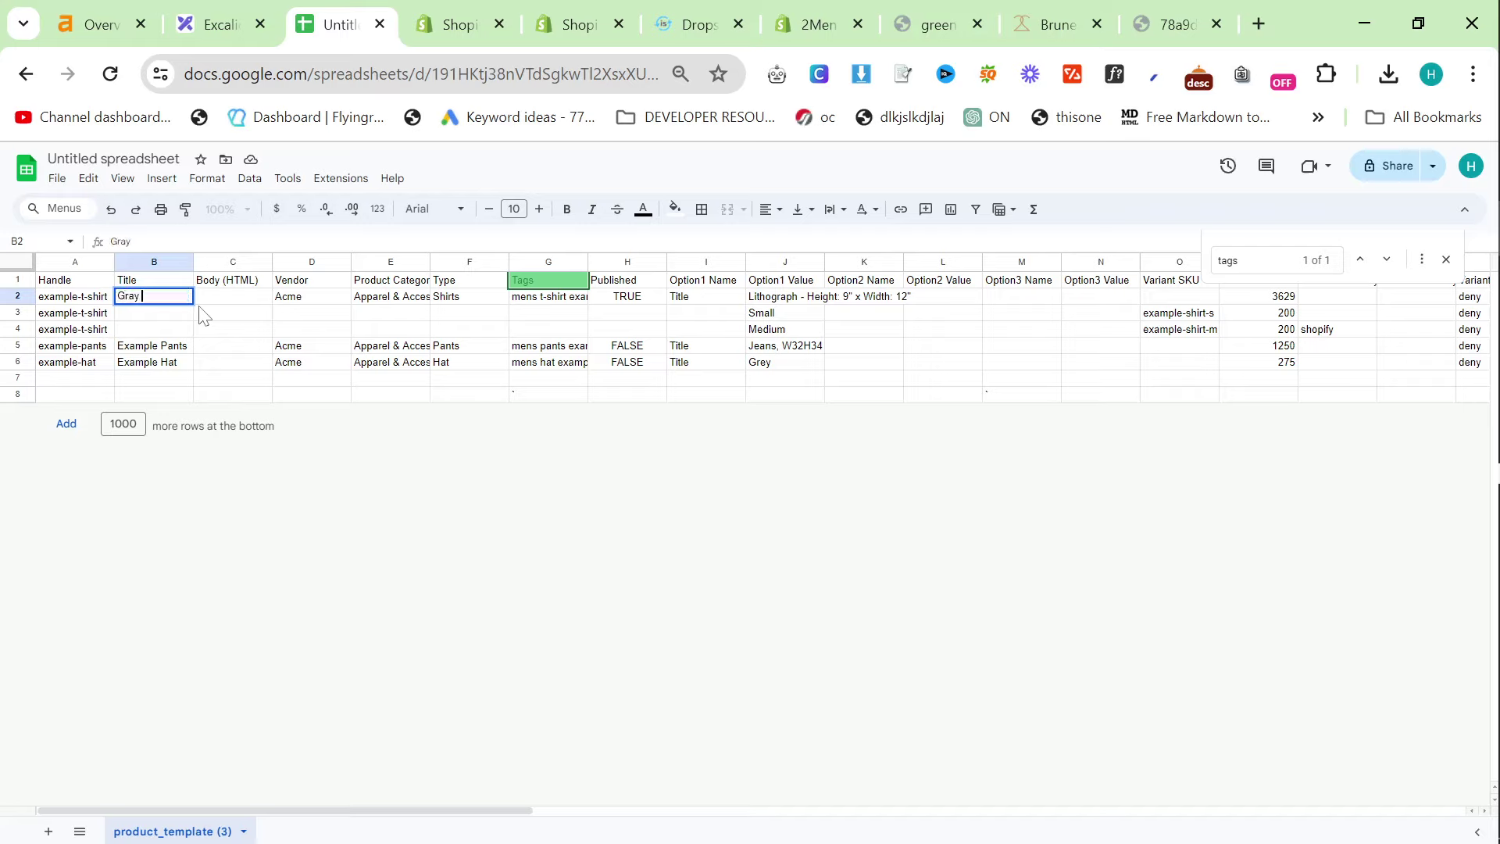
text( T)
key(BackSpace)
text(Wo)
text(ol T-)
text(Kiton T-shirt)
click(469, 394)
Fill G2 with tags: t-shirt, wool, kiton t-shirt, kiton, gray t-shirt, gray top, summer
click(548, 296)
text(T)
key(BackSpace)
text(-shirt, wool, t-shrit,)
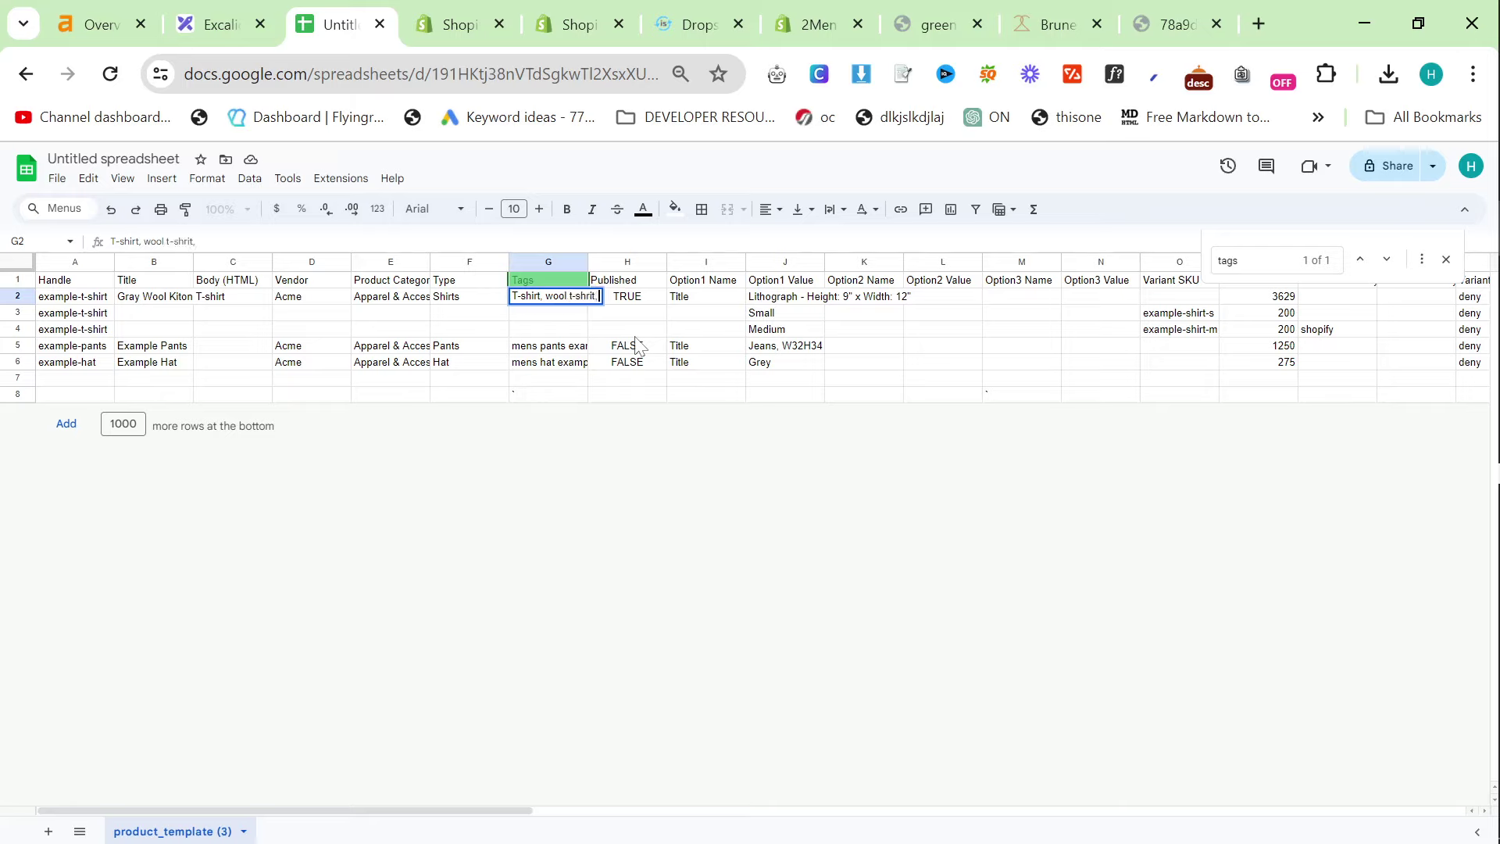
text( kiton t-shirt, kiton,)
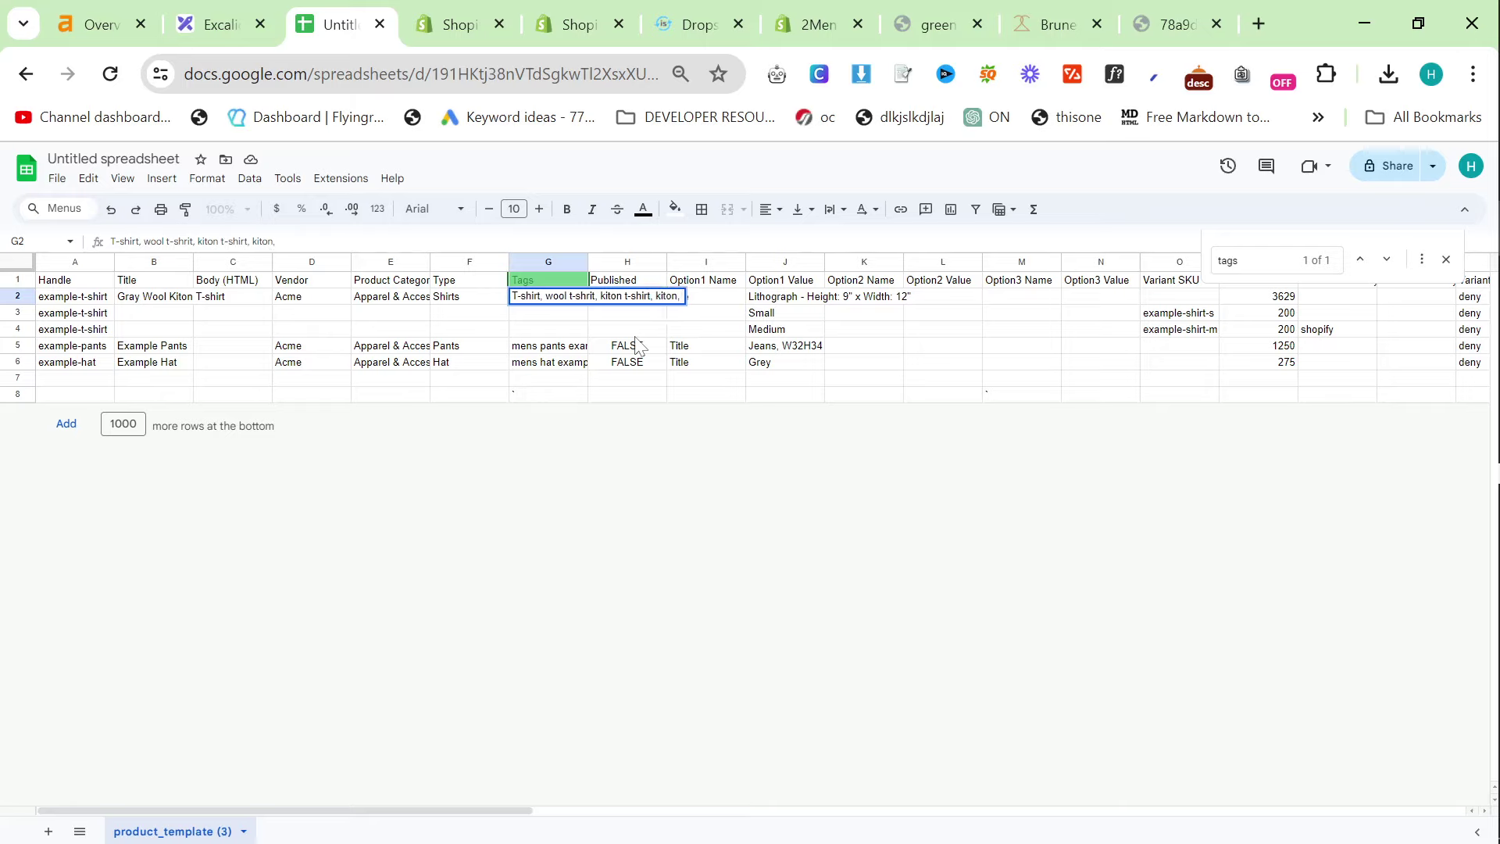
text( gray t-shirt, g)
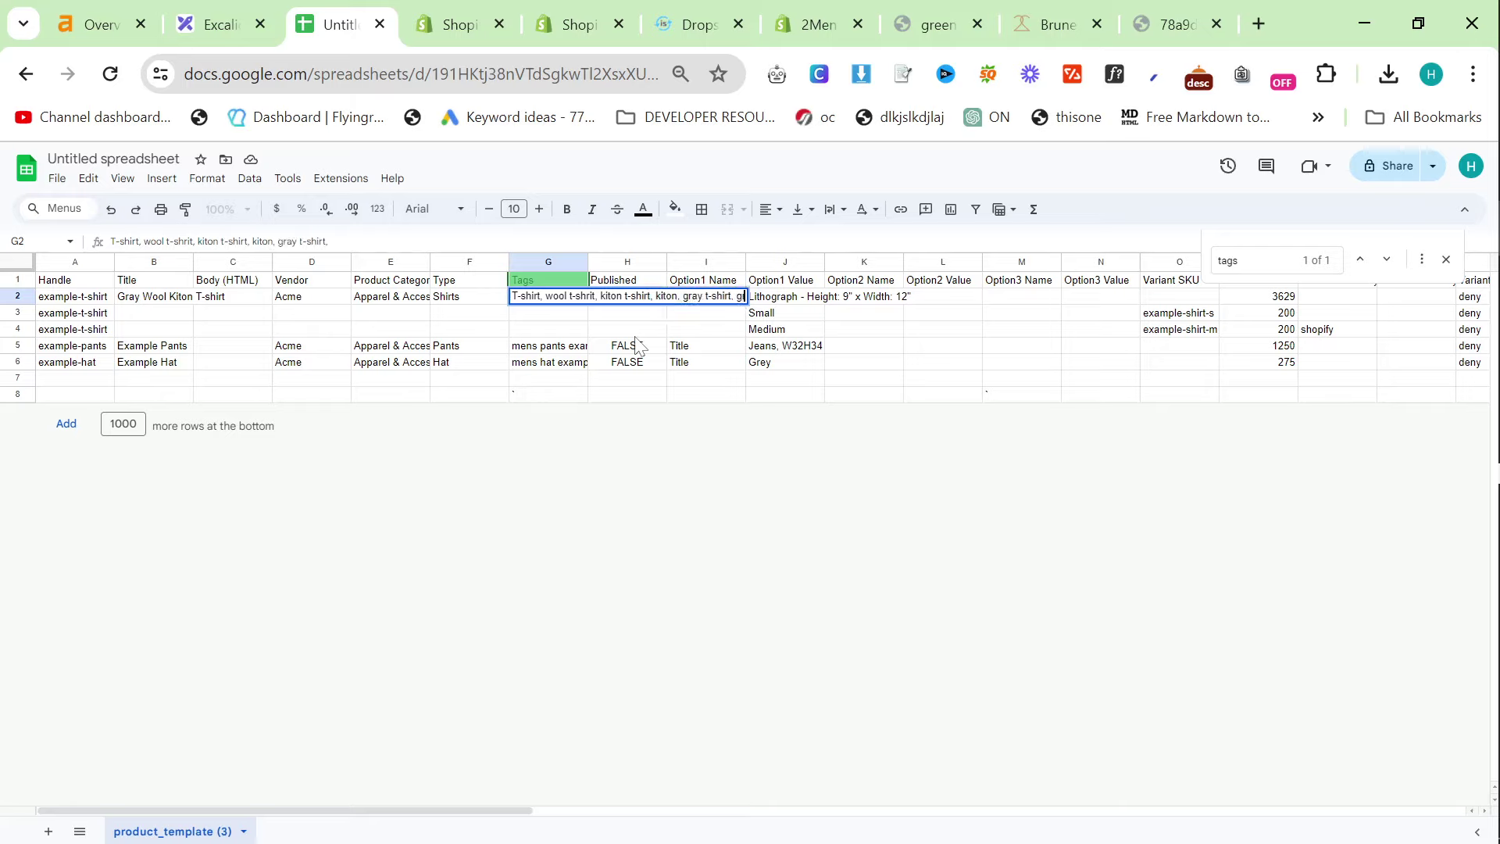
text(ray top, summer,)
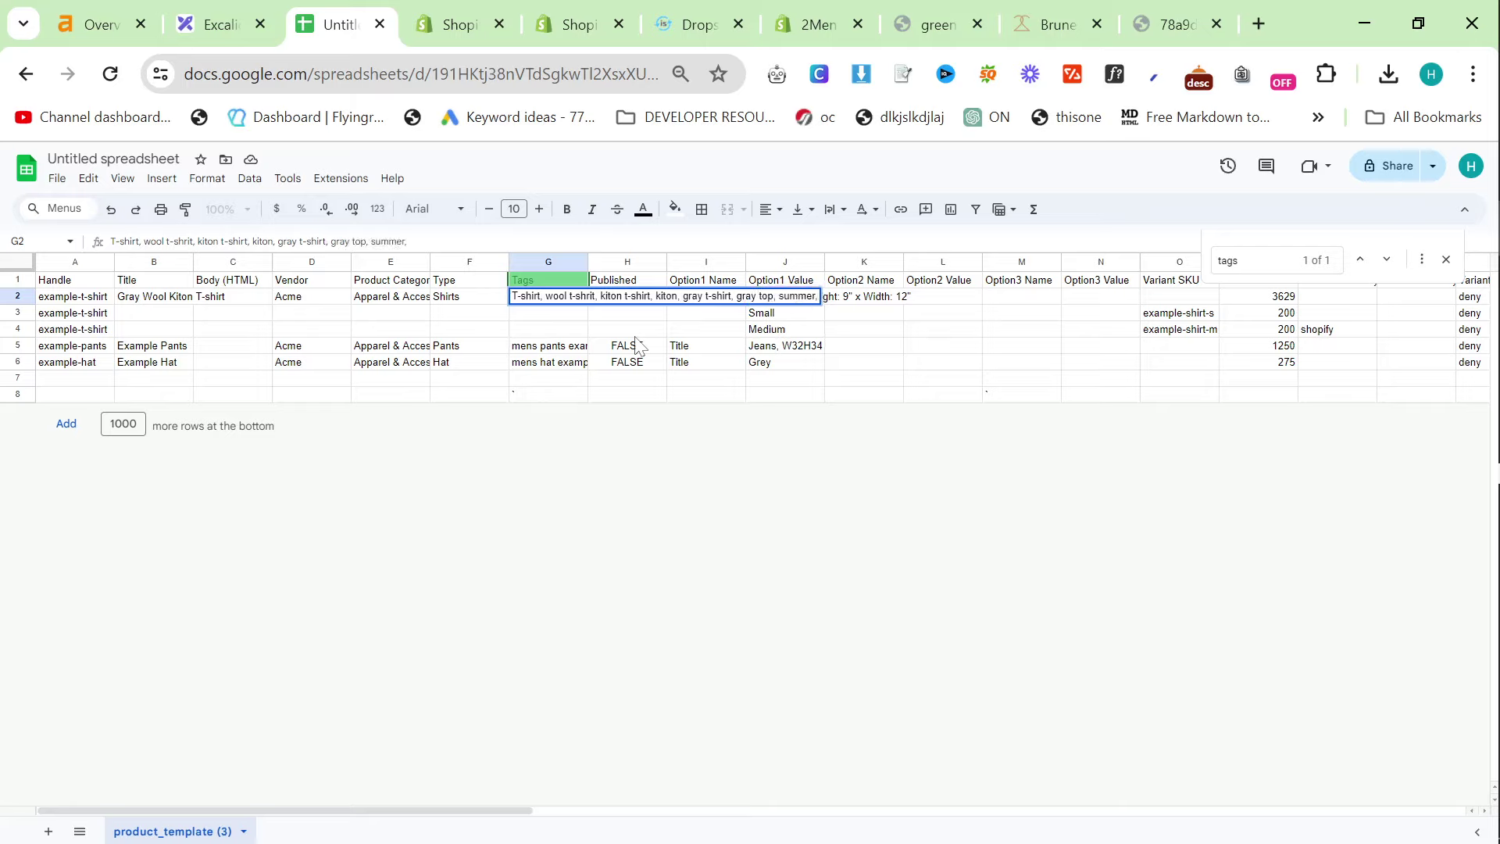
click(707, 394)
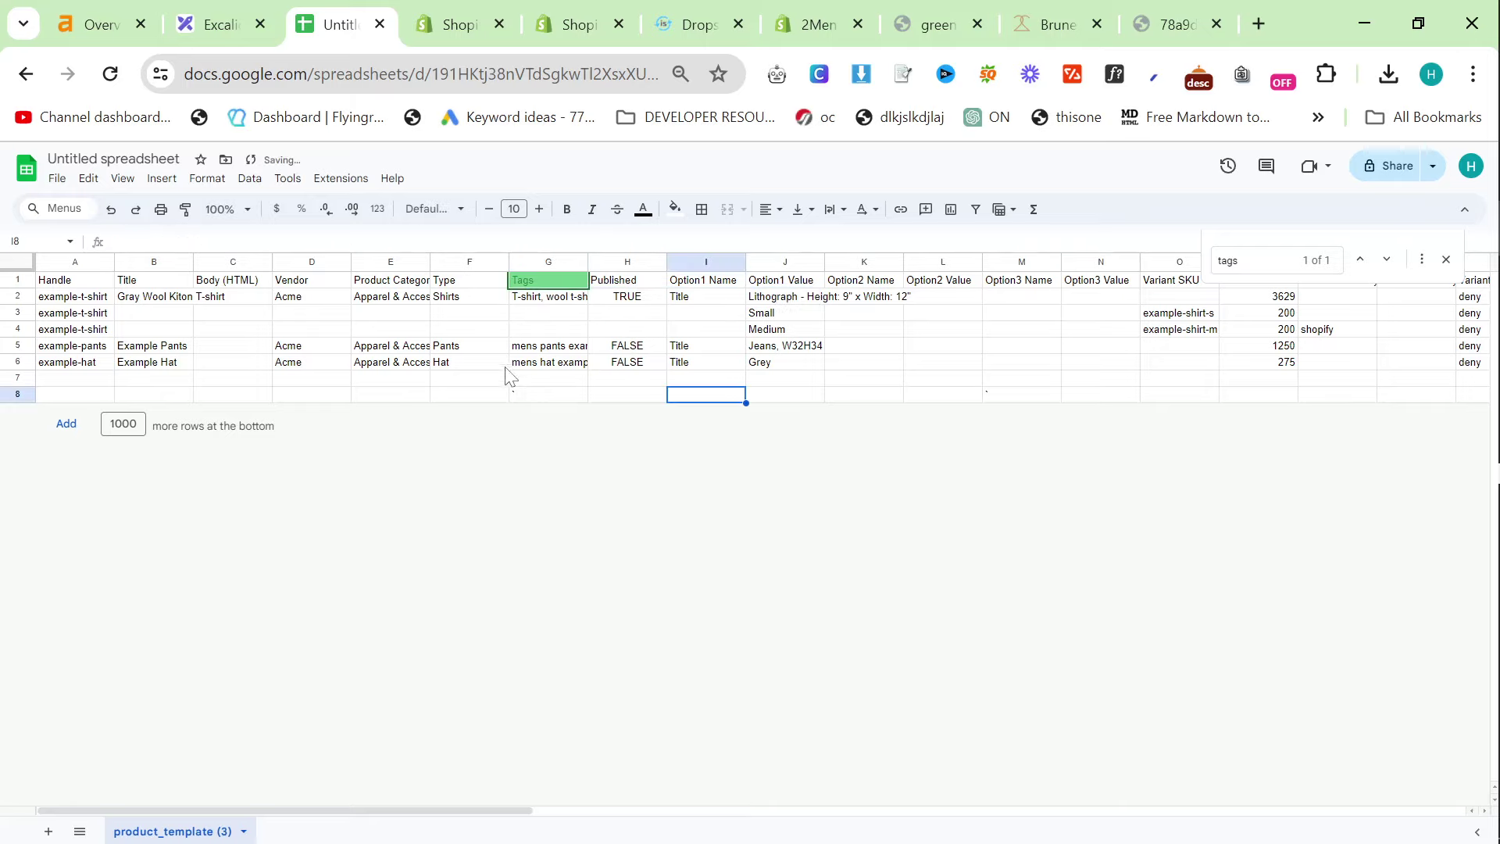
click(536, 303)
double_click(536, 304)
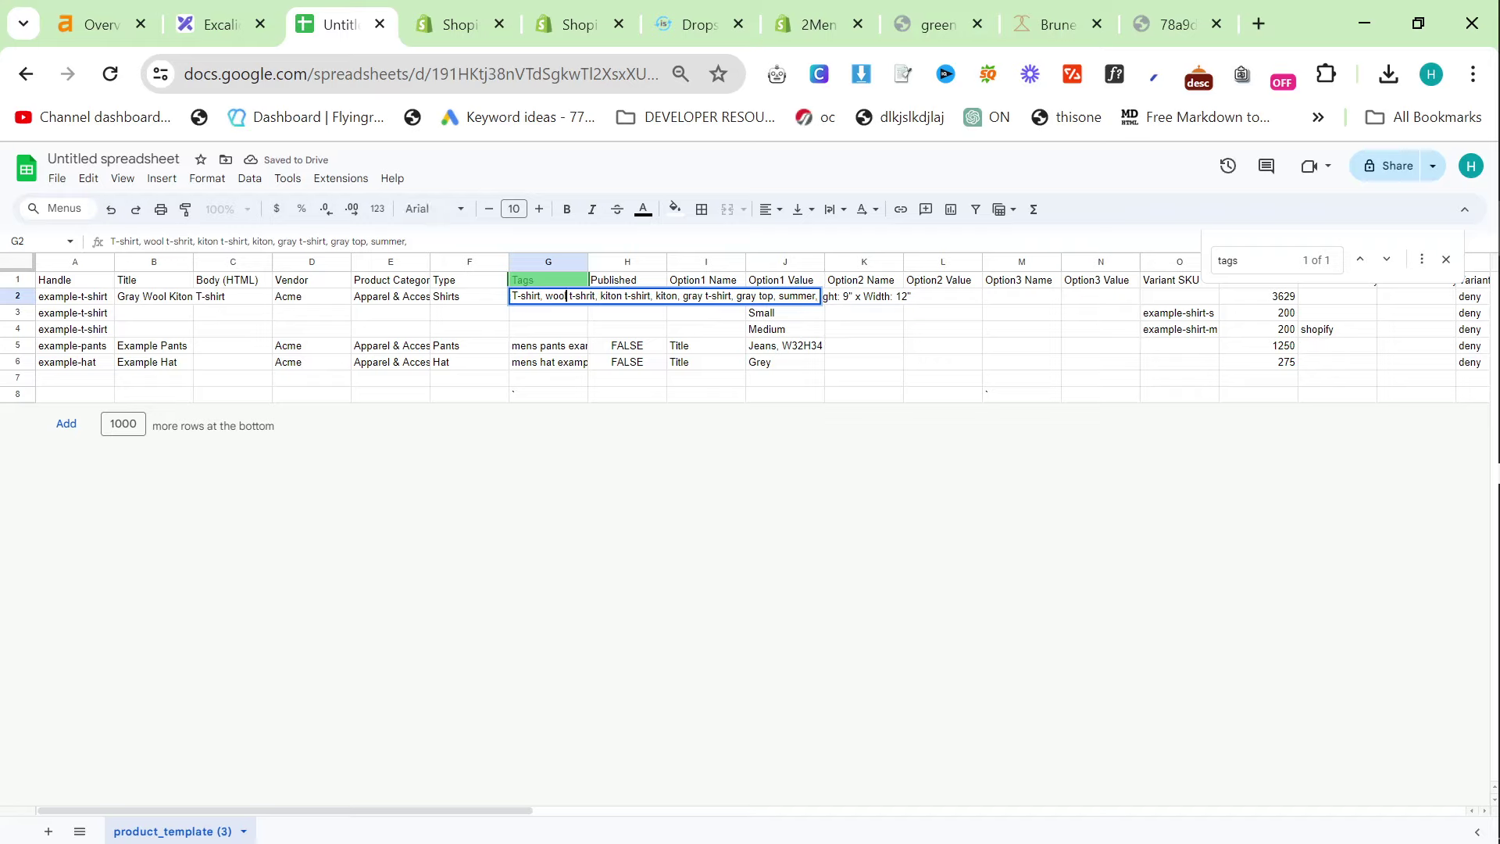
drag(540, 296, 798, 296)
click(797, 296)
click(703, 394)
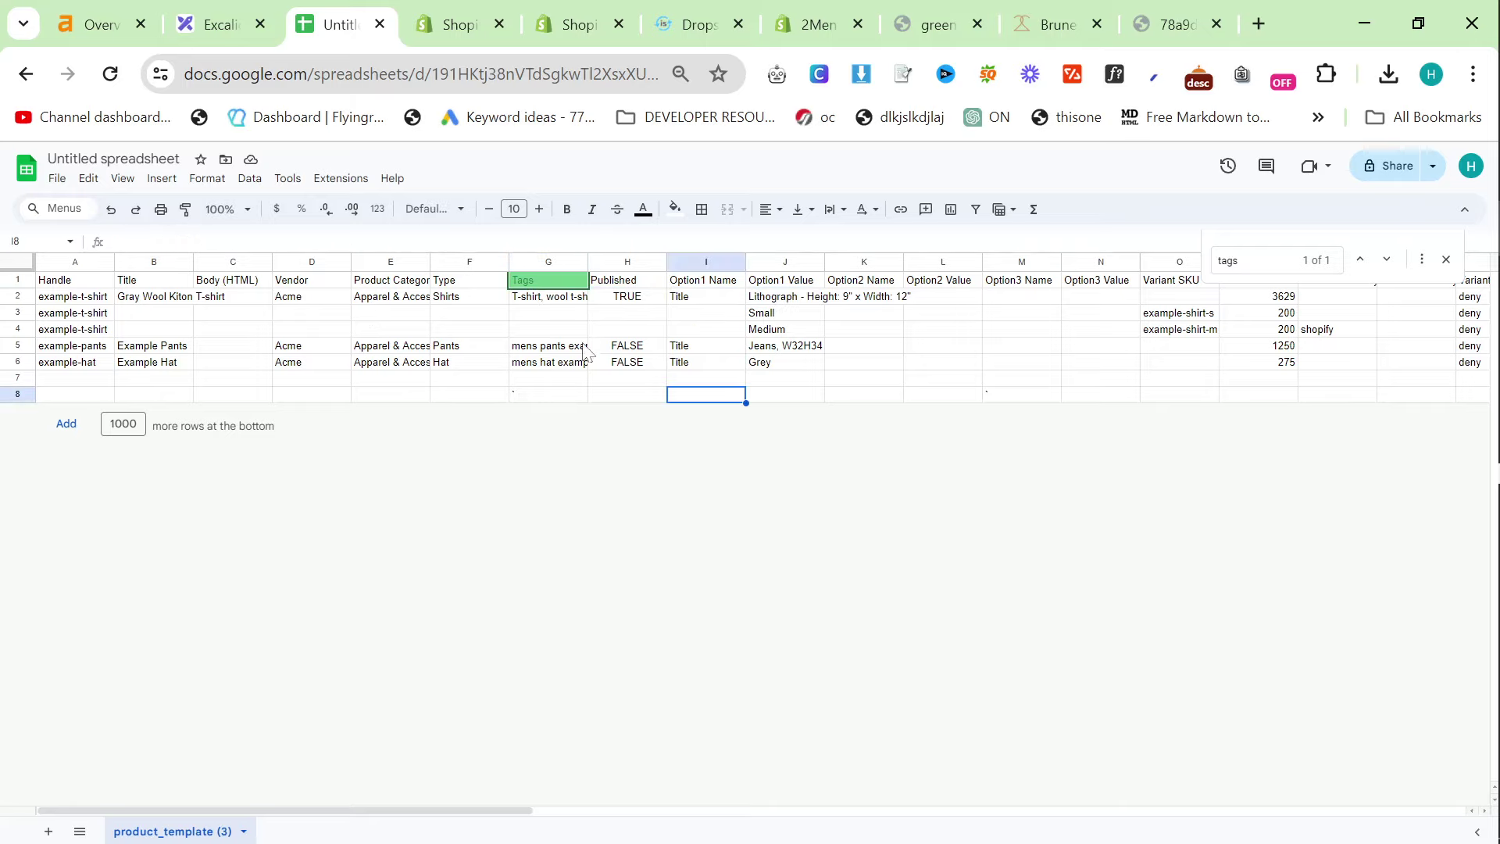
text(`)
key(Tab)
key(Tab)
key(Tab)
text(`)
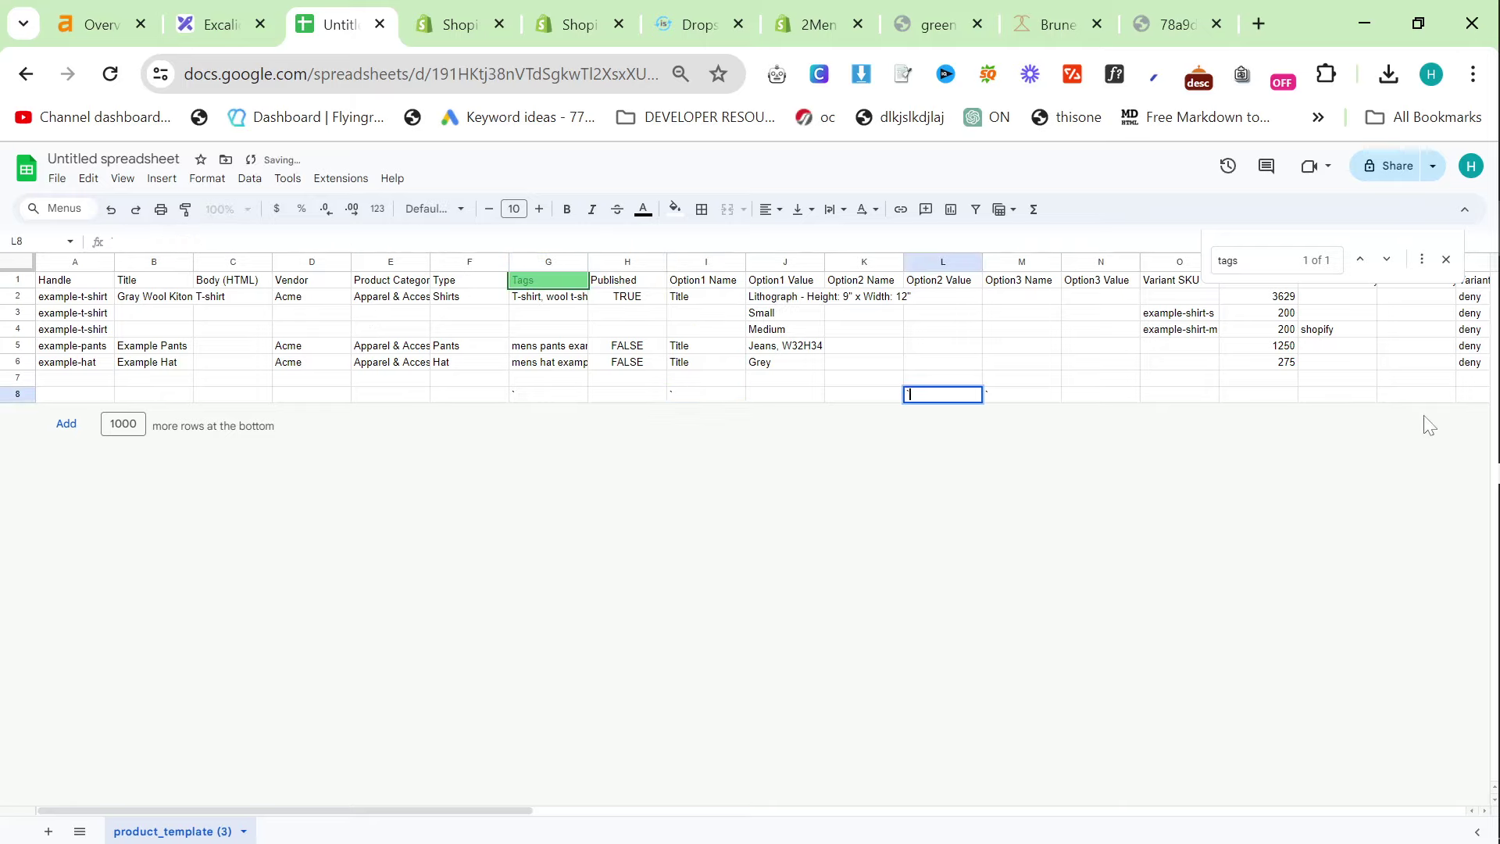
click(134, 300)
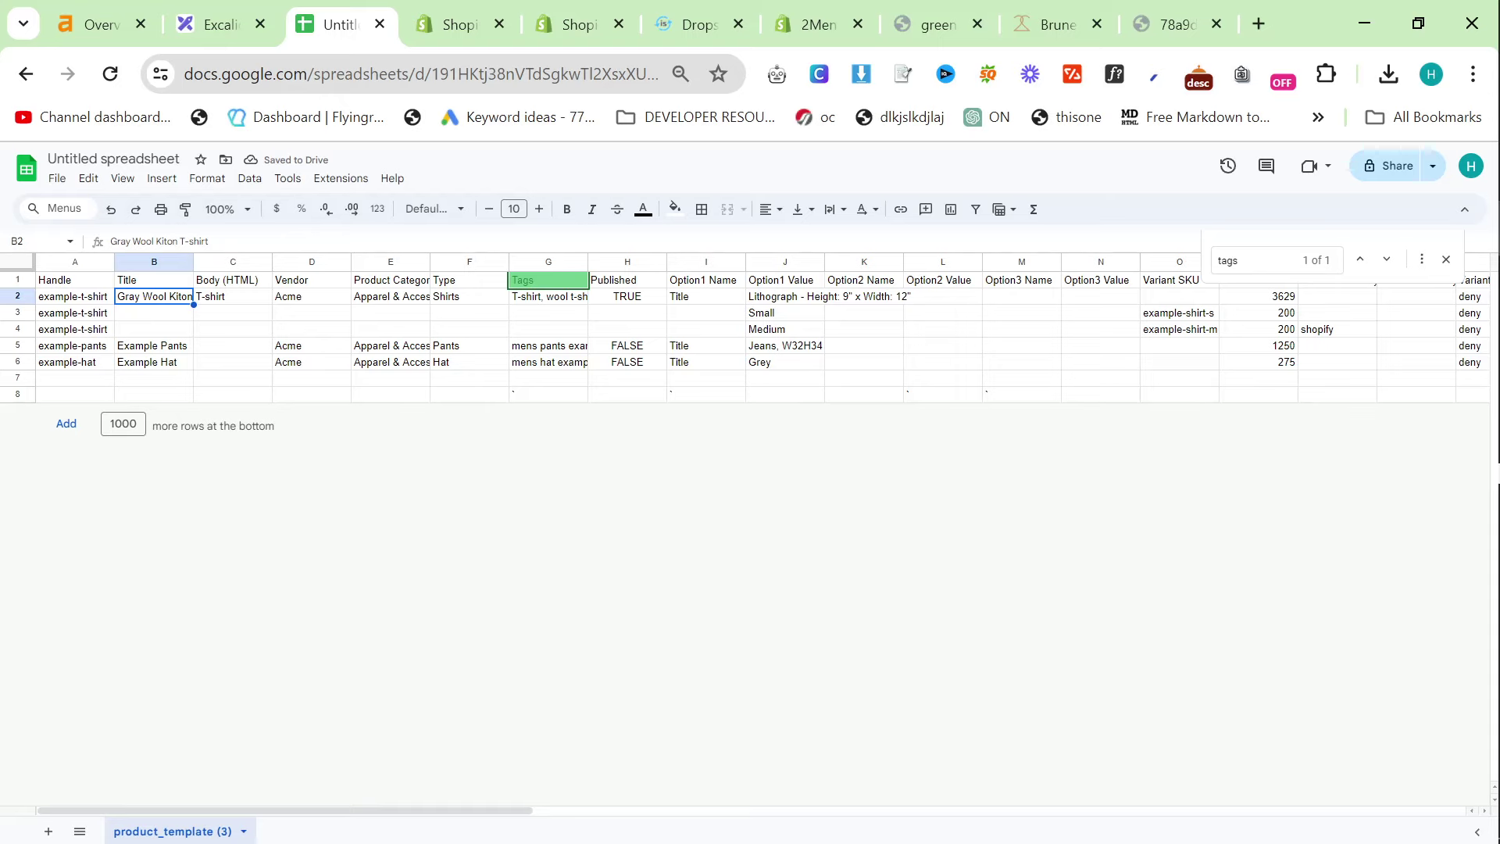
Switch to the Brunello Cucinelli Brown Leather Backpack page and review its title wording
drag(1050, 24, 450, 24)
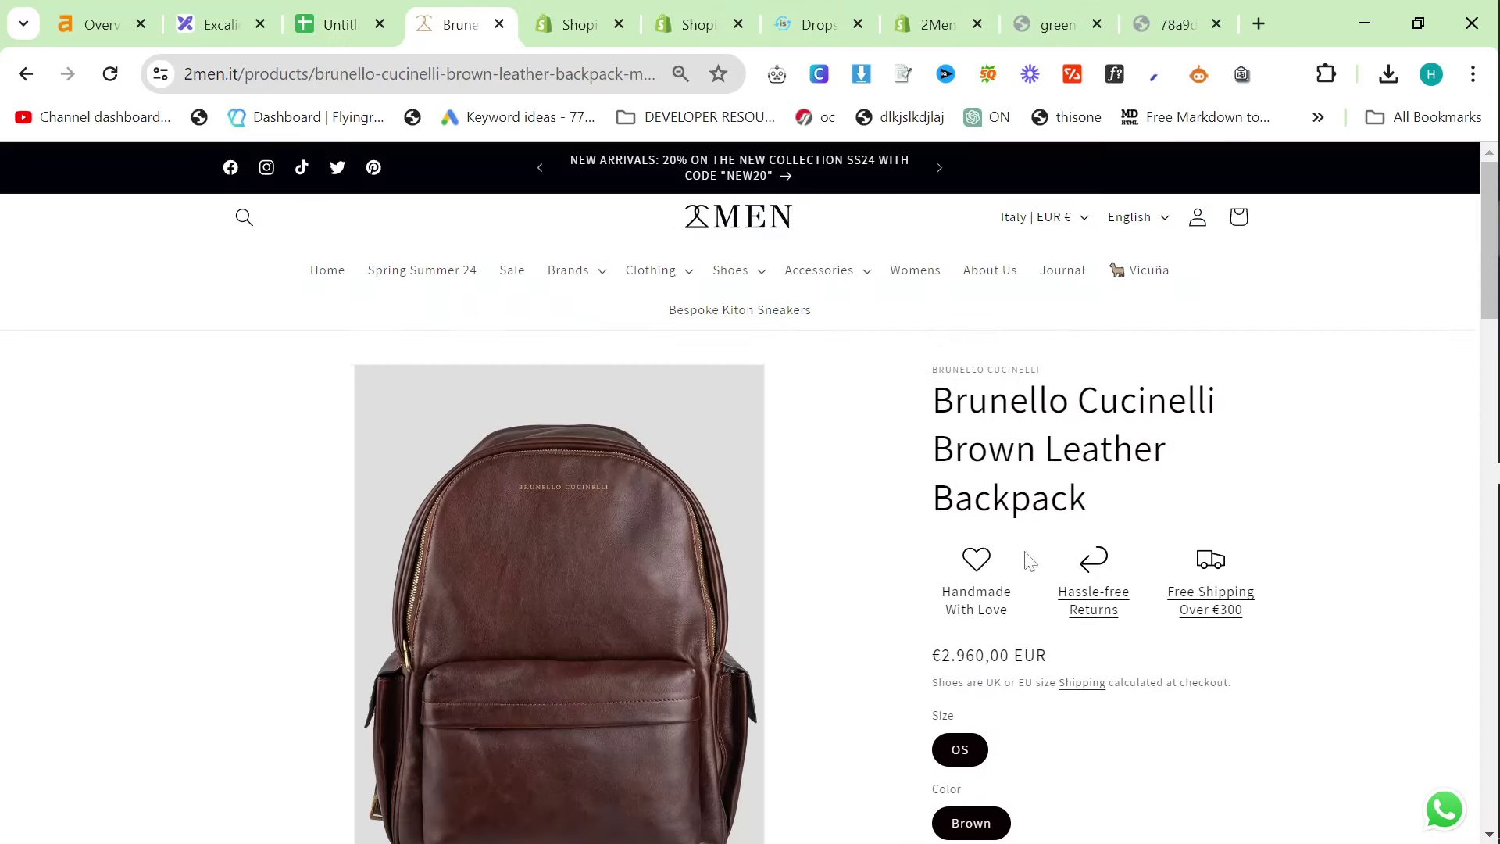
drag(934, 402, 1255, 424)
click(1244, 451)
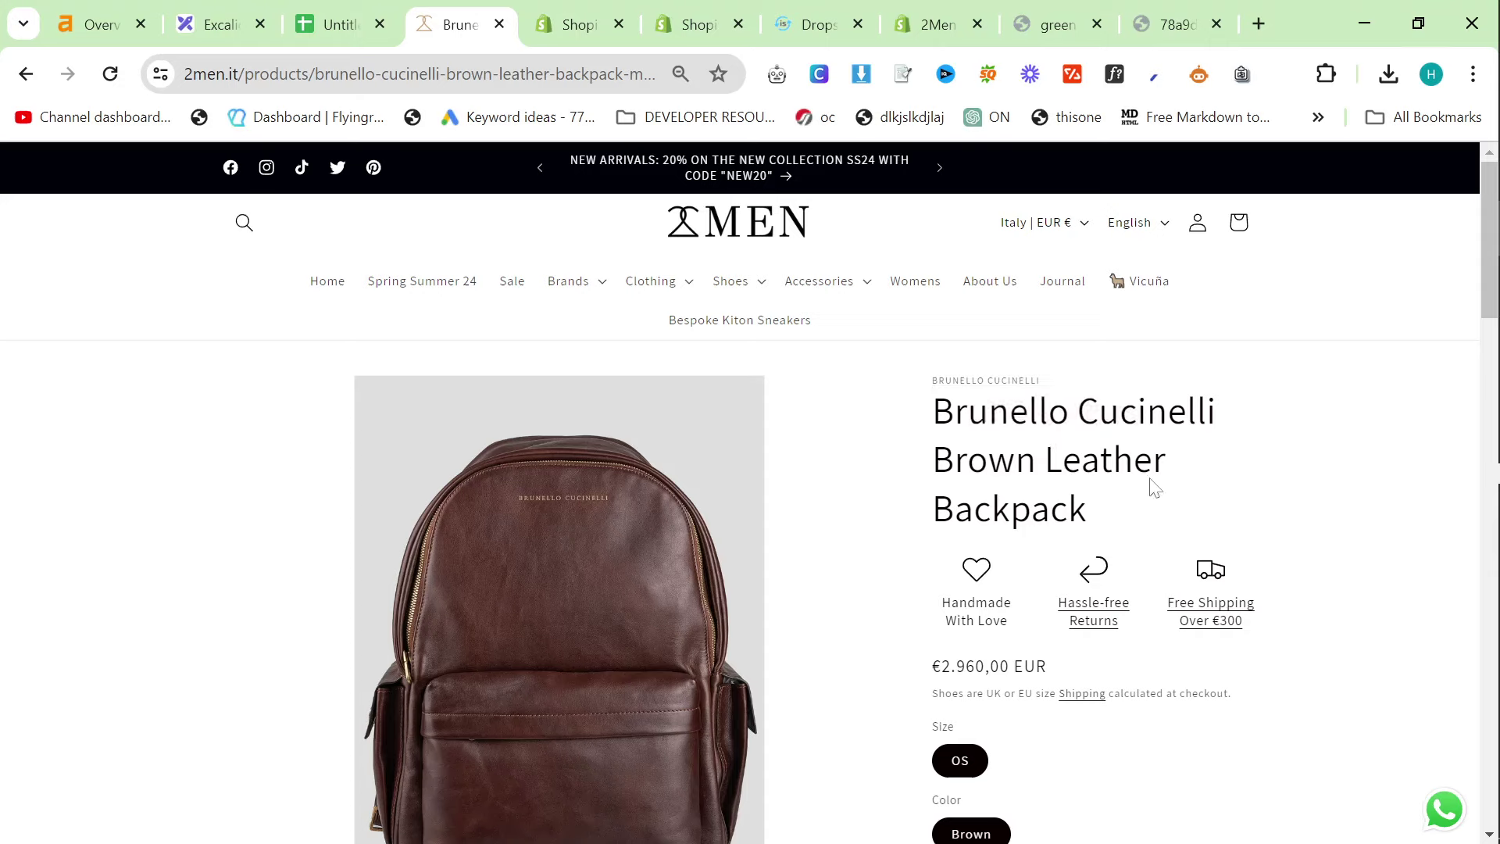
drag(929, 461, 1188, 460)
click(1045, 461)
drag(933, 509, 1086, 508)
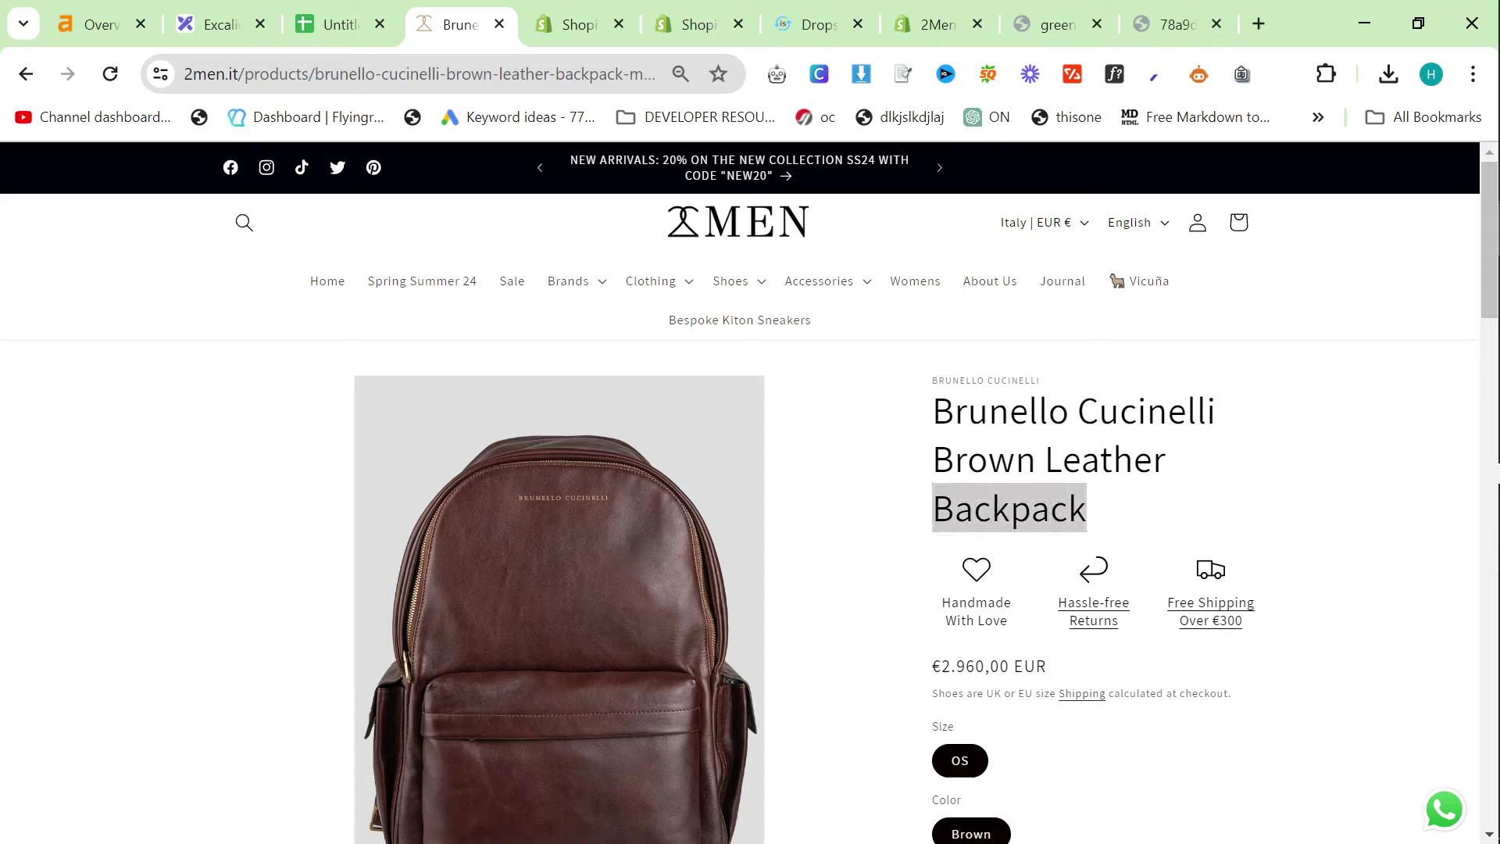
click(1118, 509)
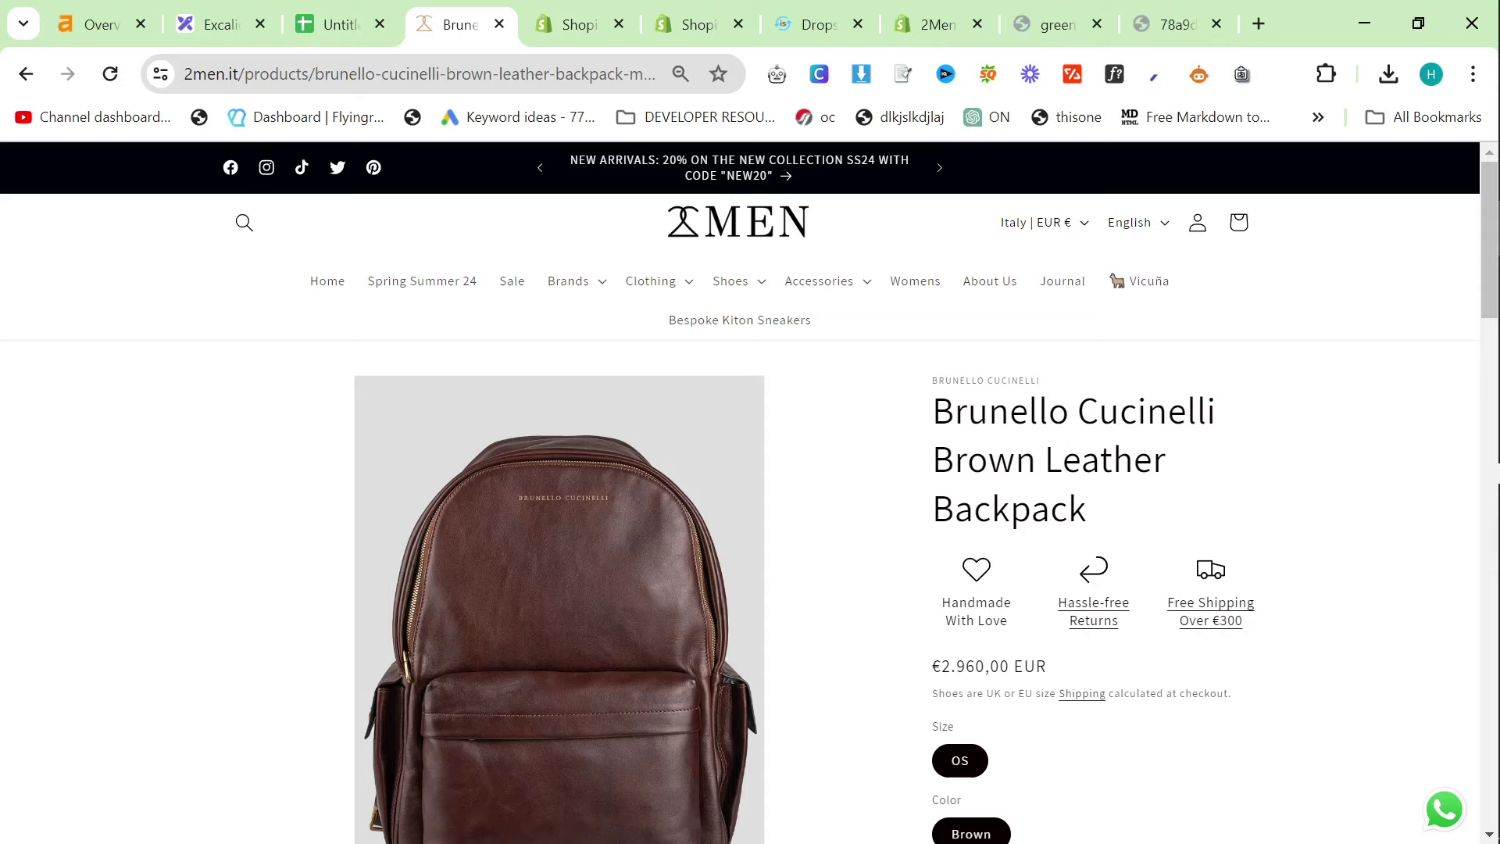
drag(926, 423, 1217, 412)
drag(933, 508, 1086, 509)
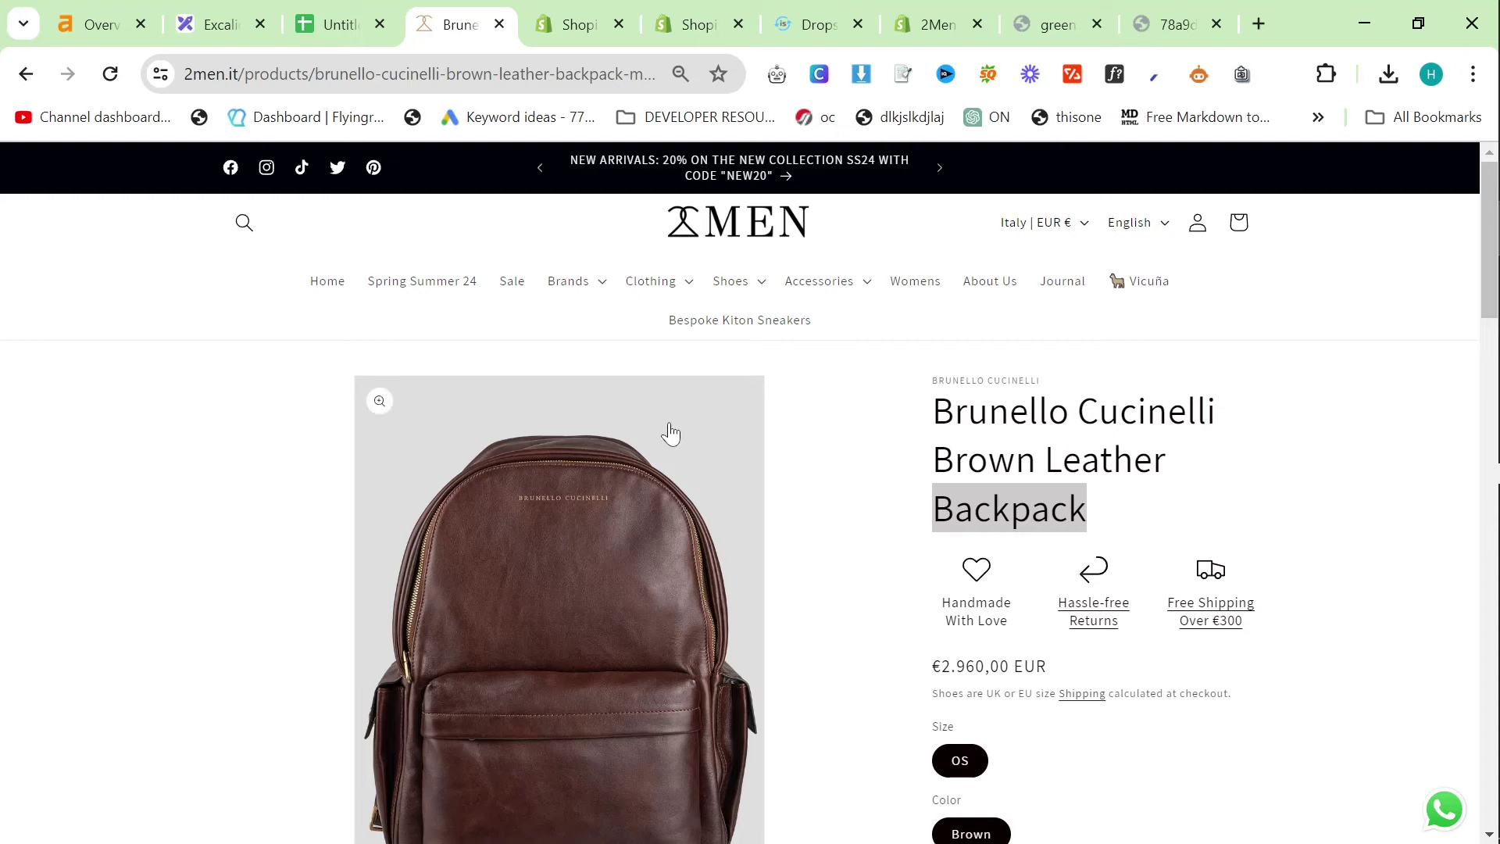
Open the Shoes > Loafers collection and review the Santoni Blue Leather Suede Loafers title
click(725, 288)
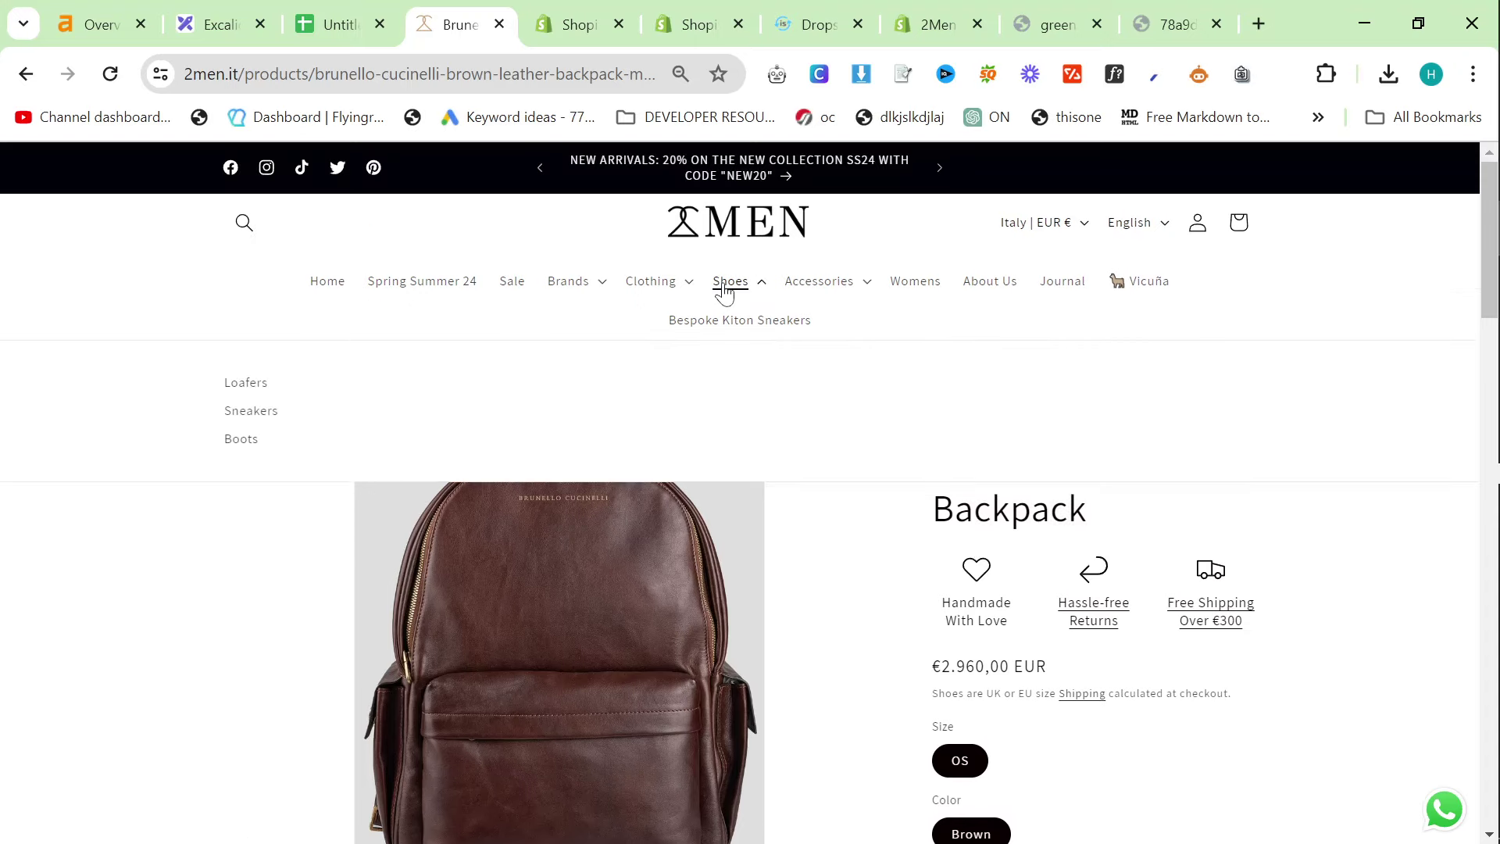
click(317, 383)
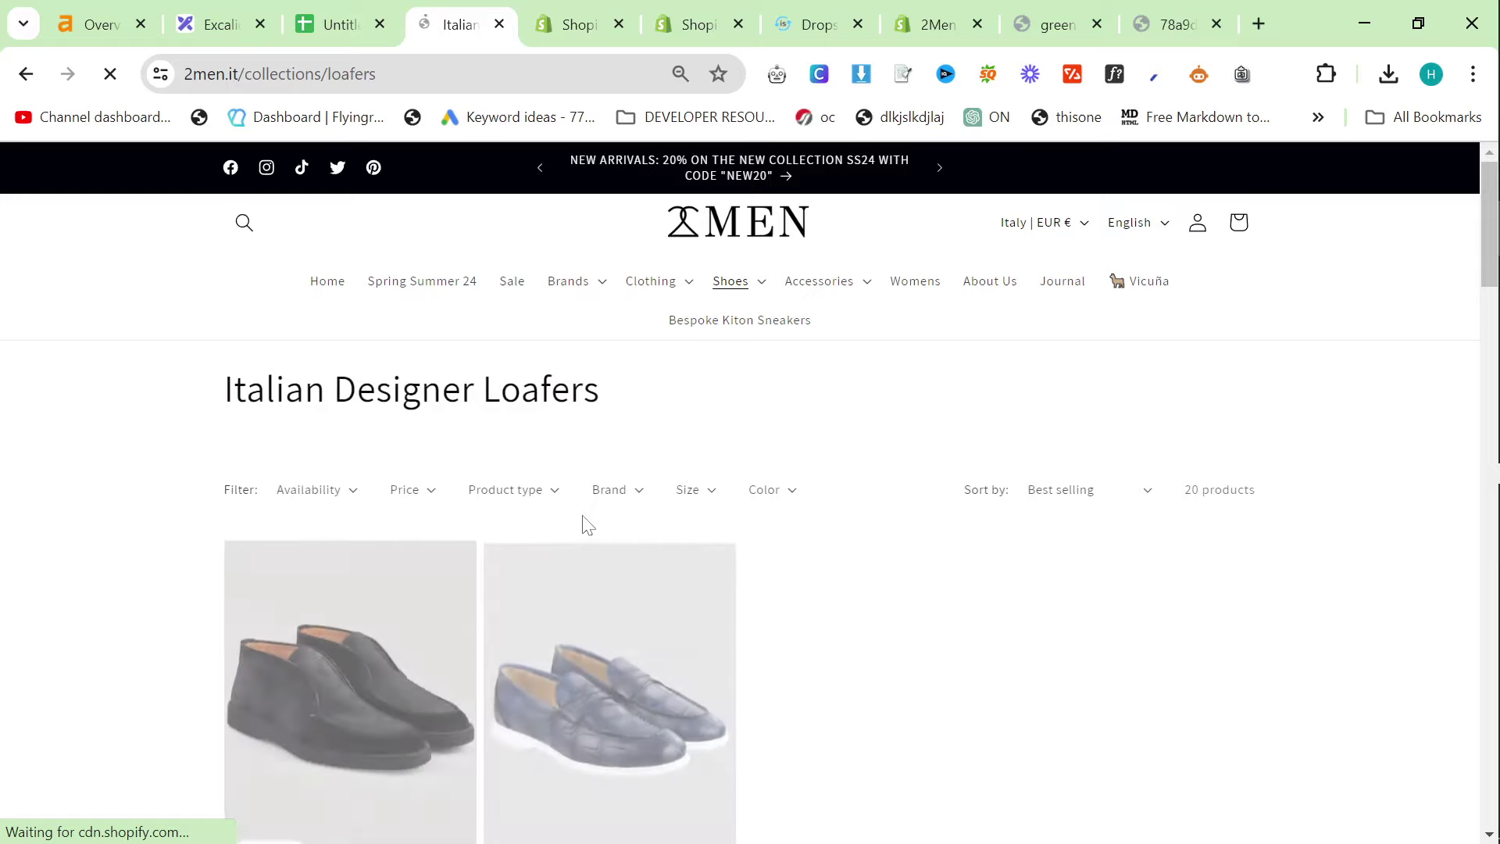
scroll(385, 596, down, 2)
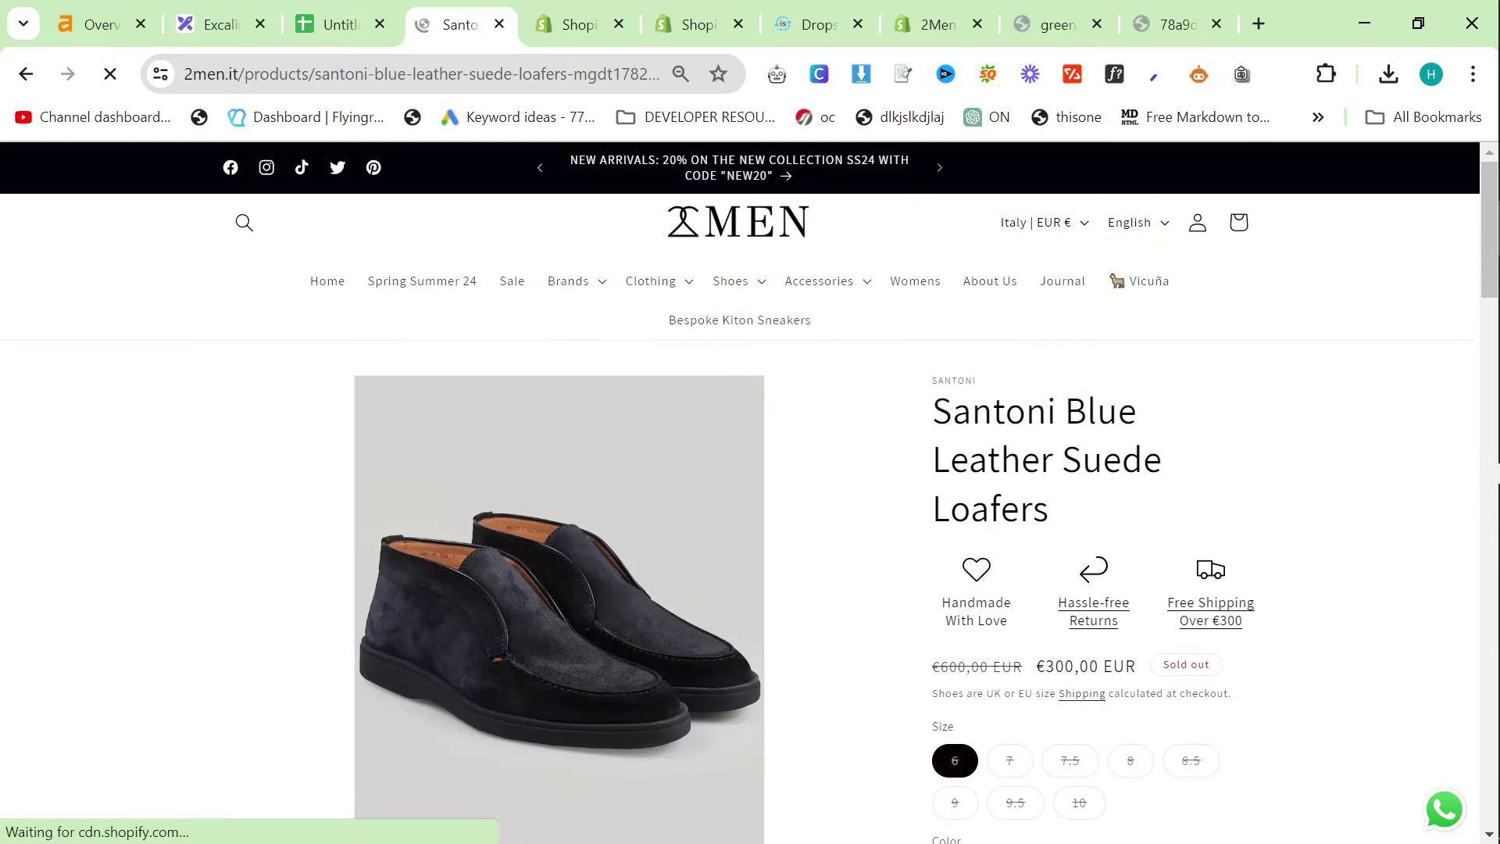
double_click(1104, 410)
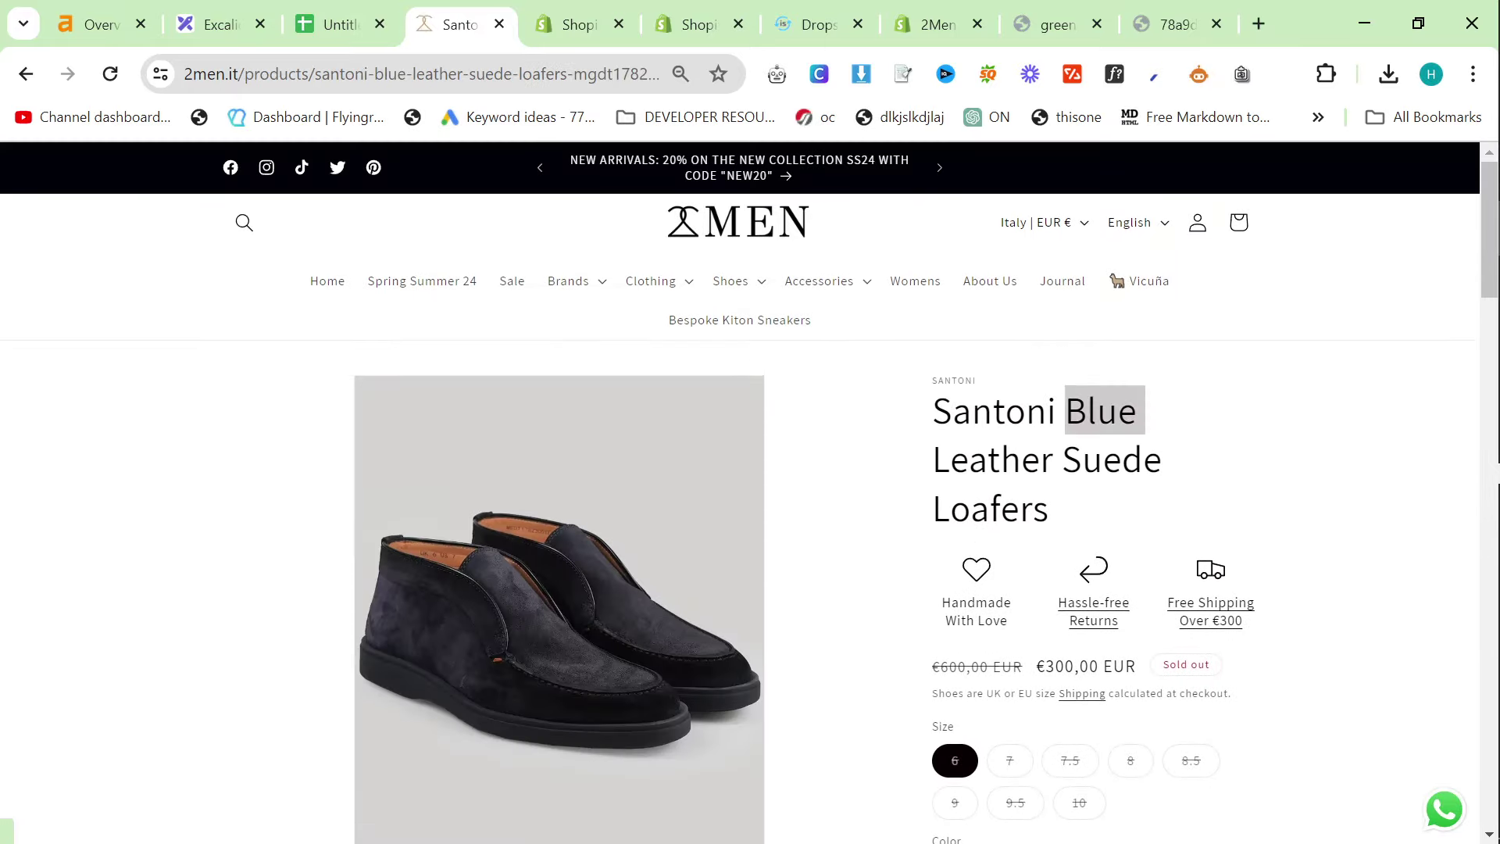
drag(1105, 409, 1203, 472)
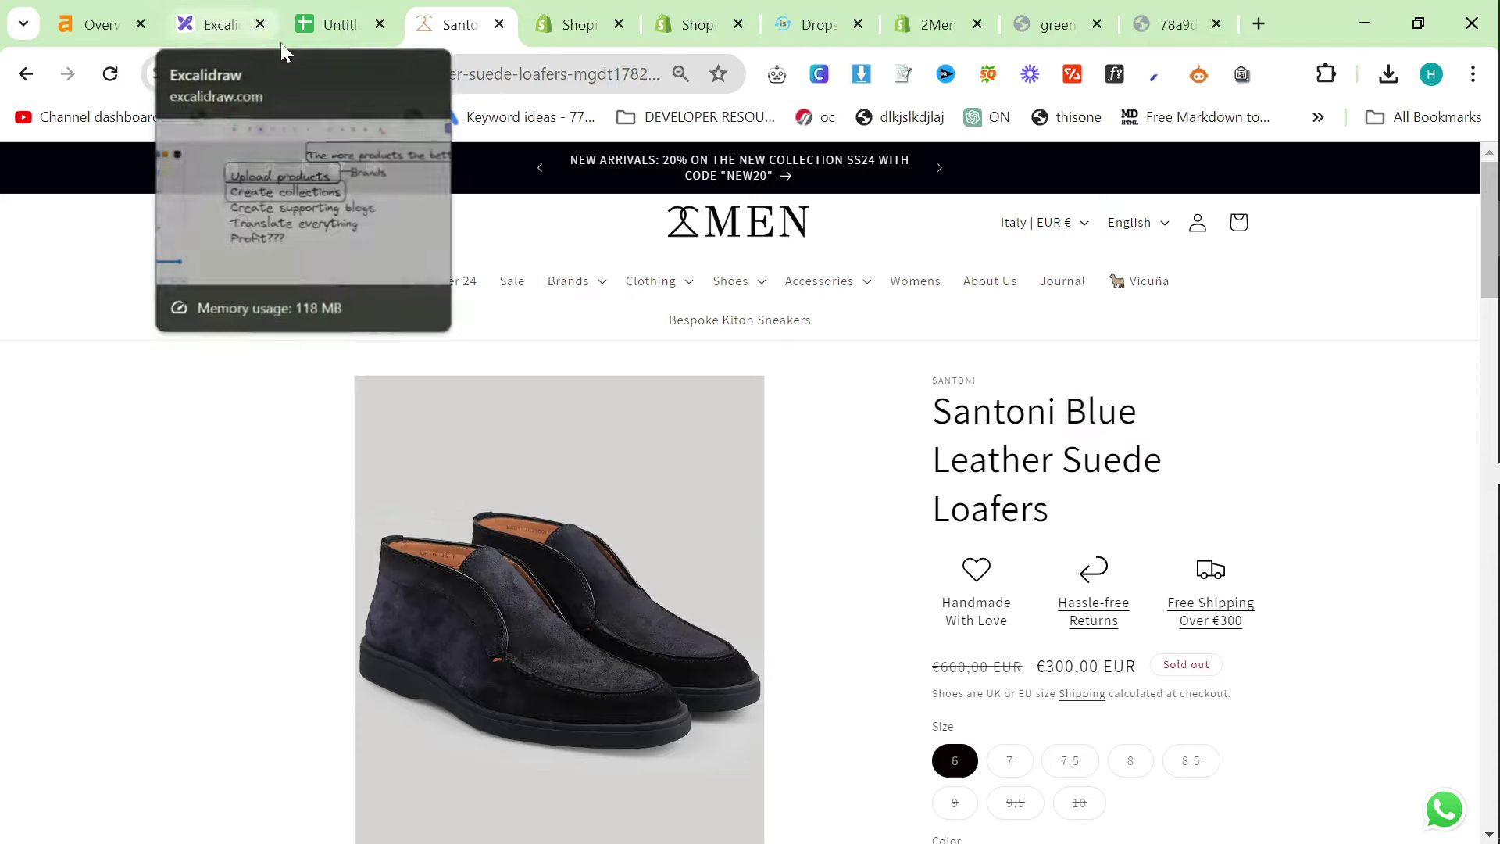
drag(953, 411, 1009, 622)
click(924, 411)
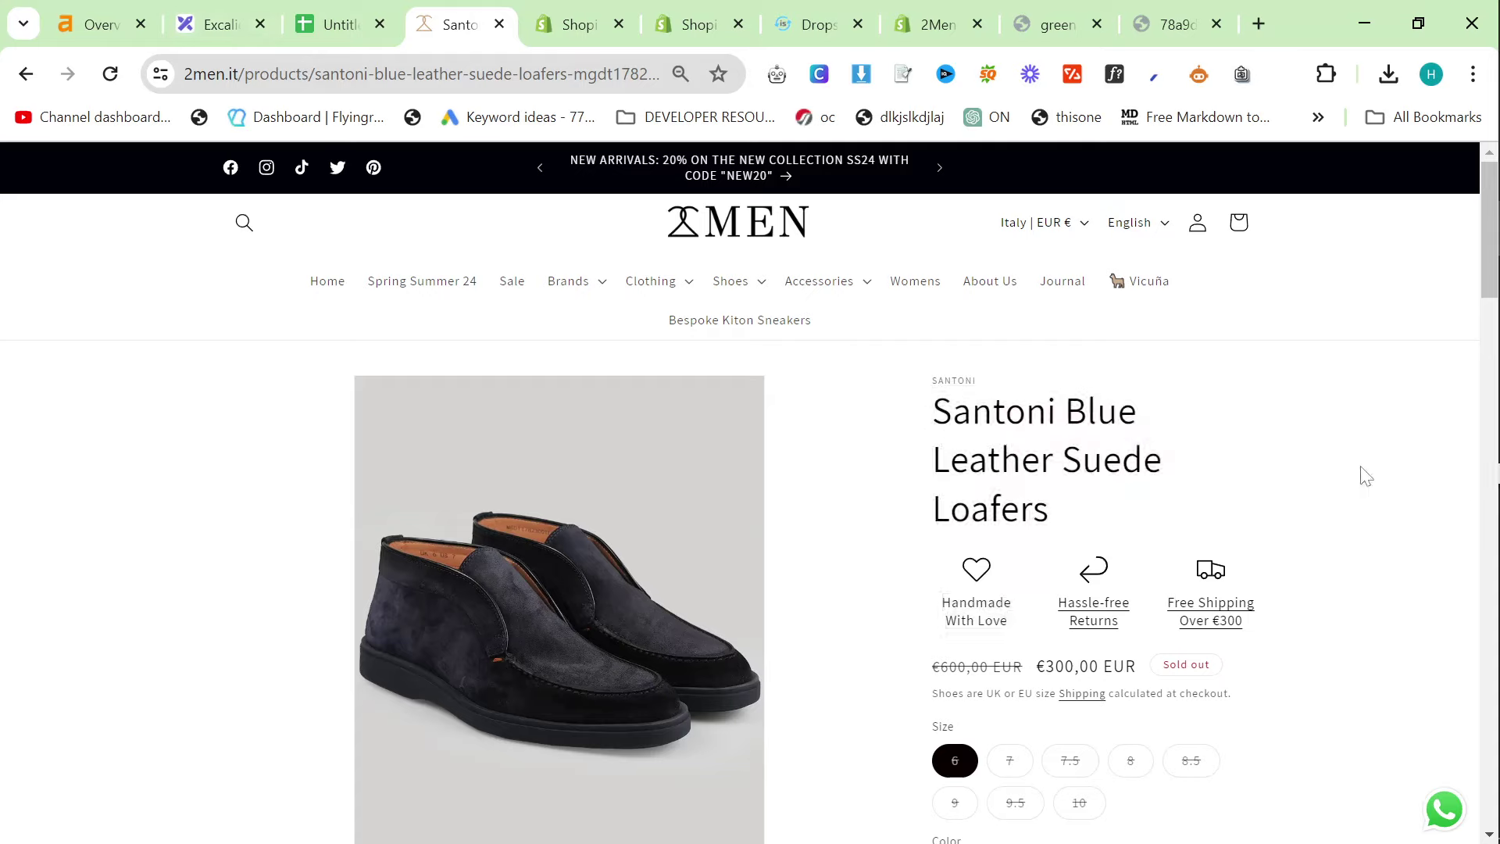
drag(1150, 500, 1078, 495)
click(891, 396)
click(1082, 497)
Open the 2MEN crewneck sweaters collection page and look it over
click(651, 280)
click(592, 440)
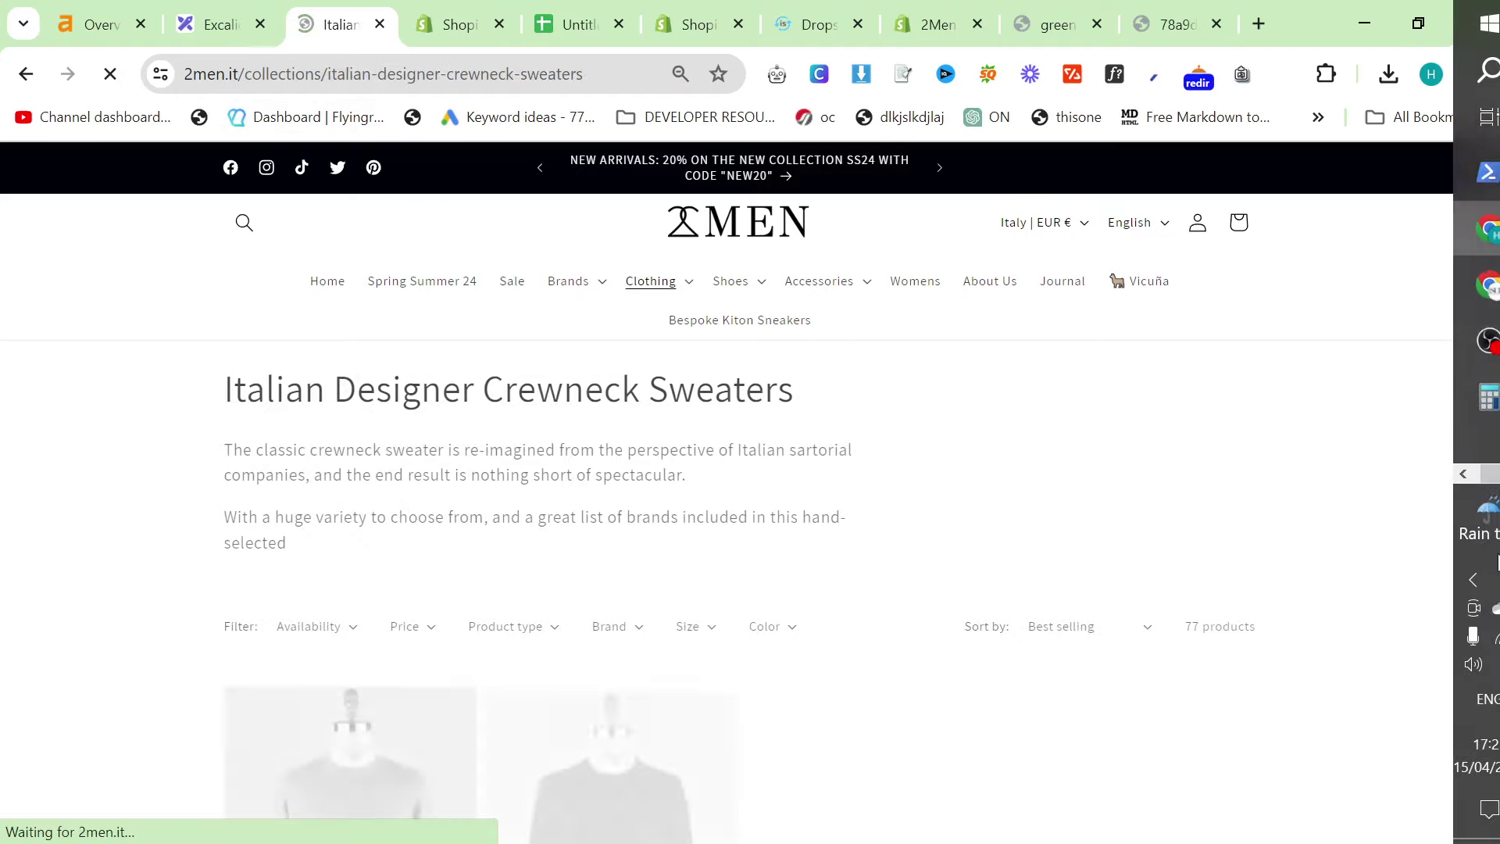
scroll(747, 546, down, 5)
scroll(731, 526, down, 4)
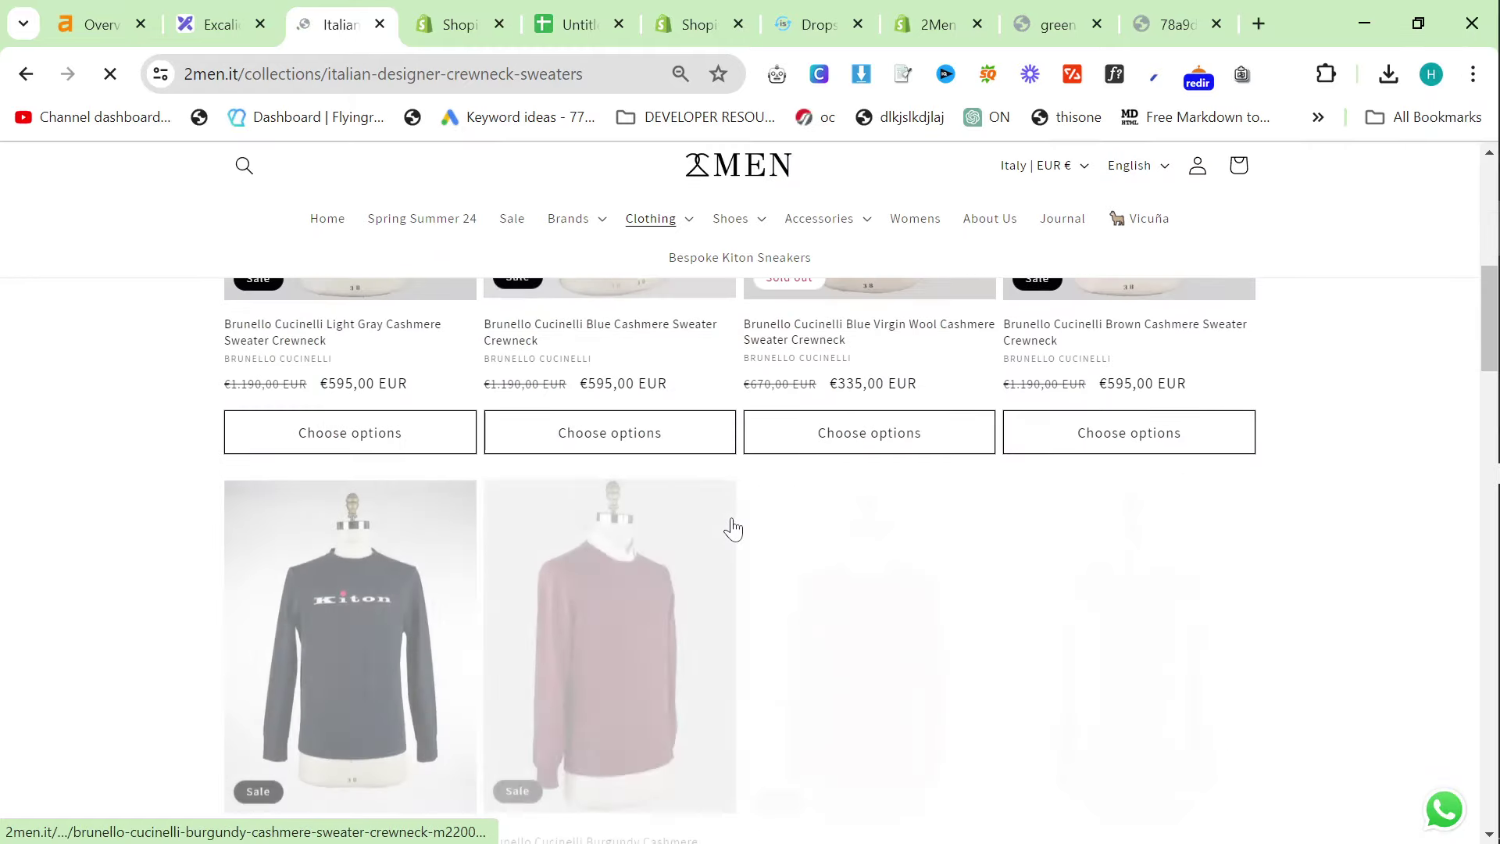
scroll(733, 528, up, 3)
scroll(733, 528, up, 5)
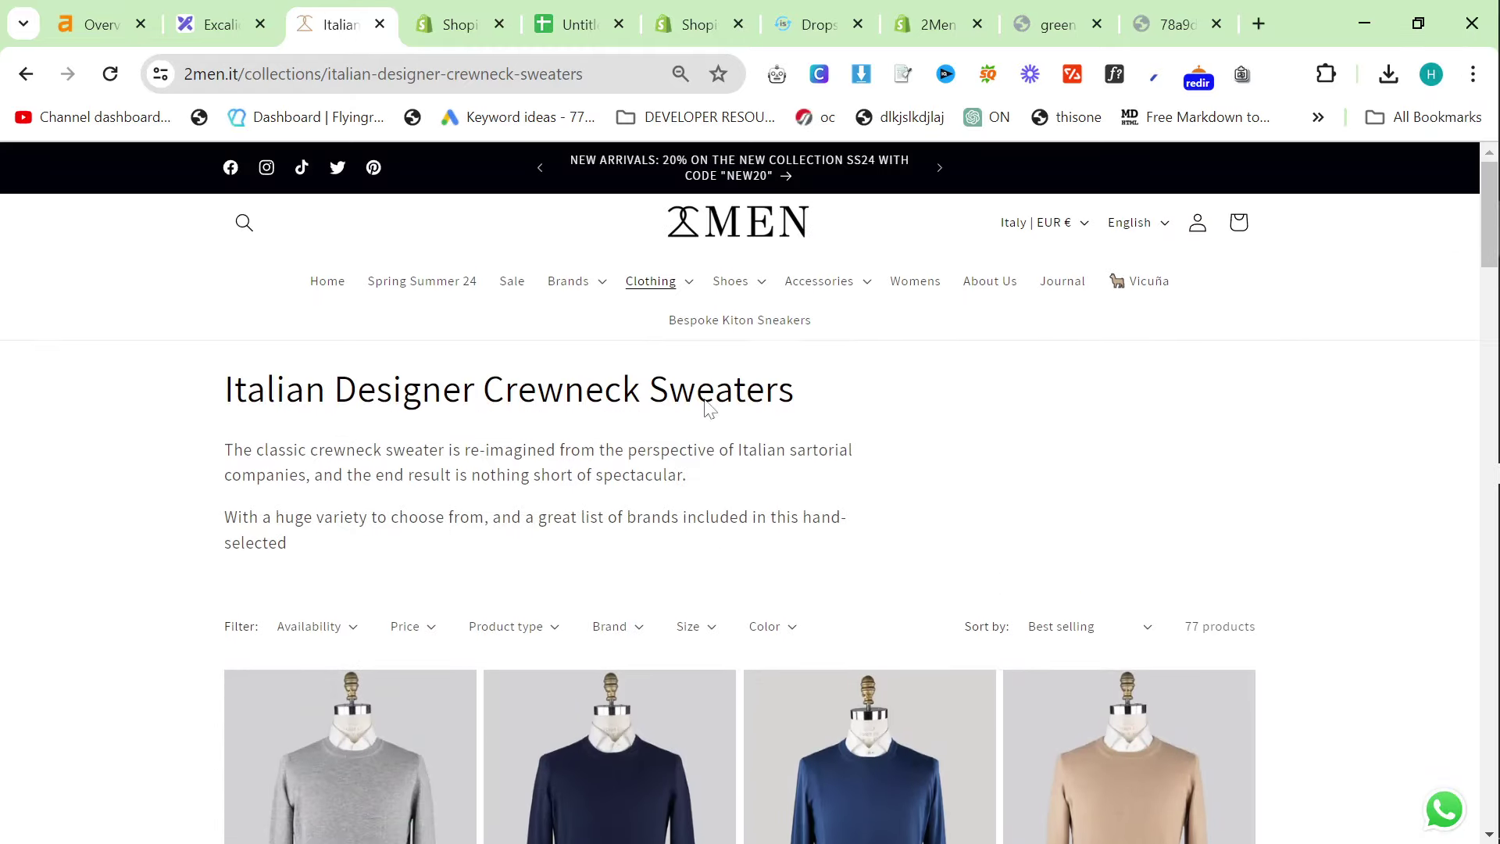
Load the store's sitemap.xml and copy the sitemap_collections_1.xml link
click(391, 73)
drag(246, 73, 583, 74)
text(sitemap.xml)
key(Return)
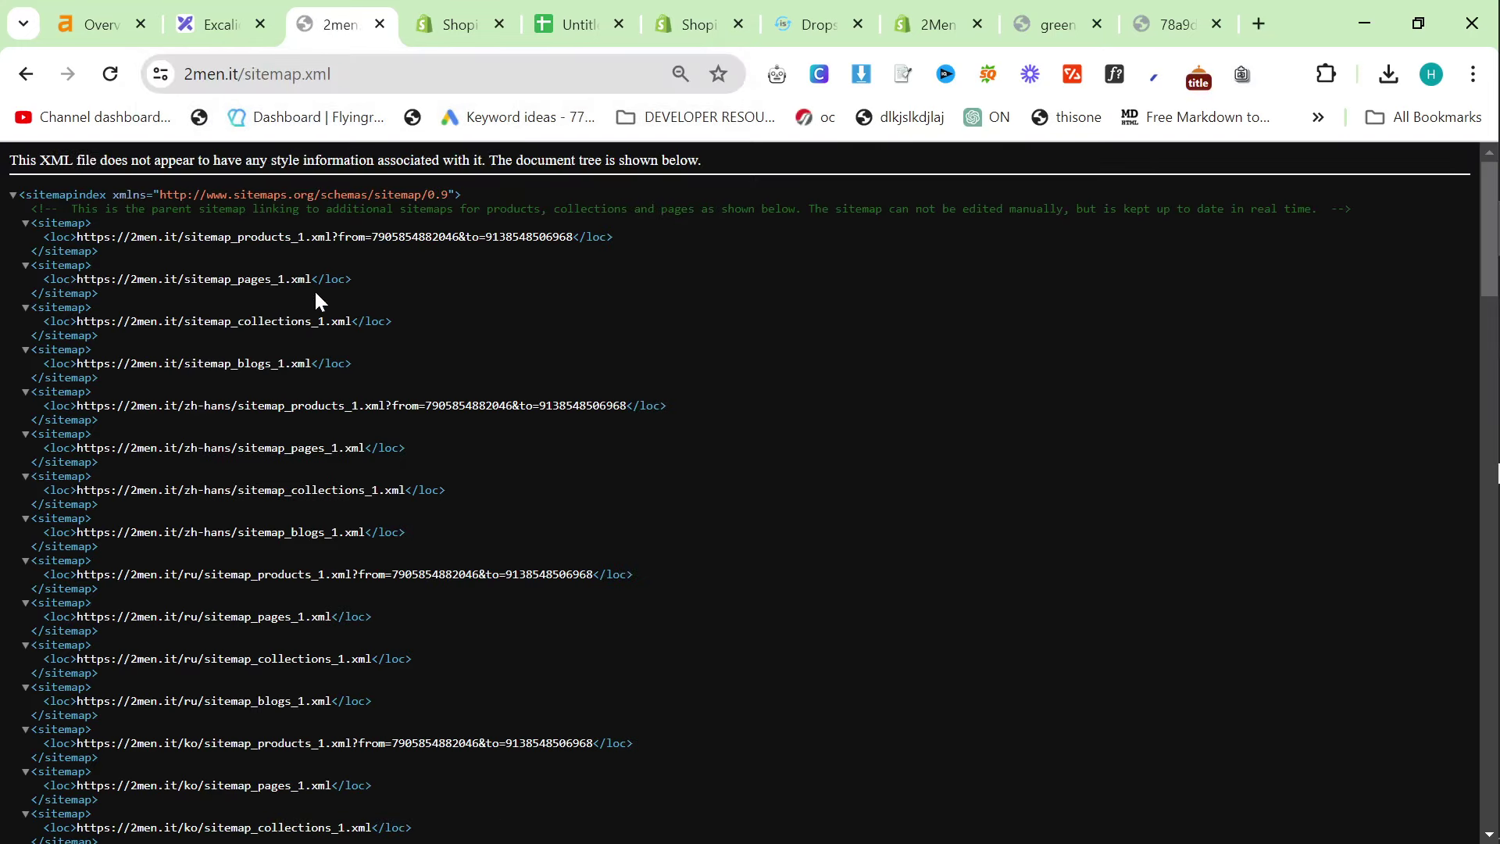
drag(351, 321, 110, 321)
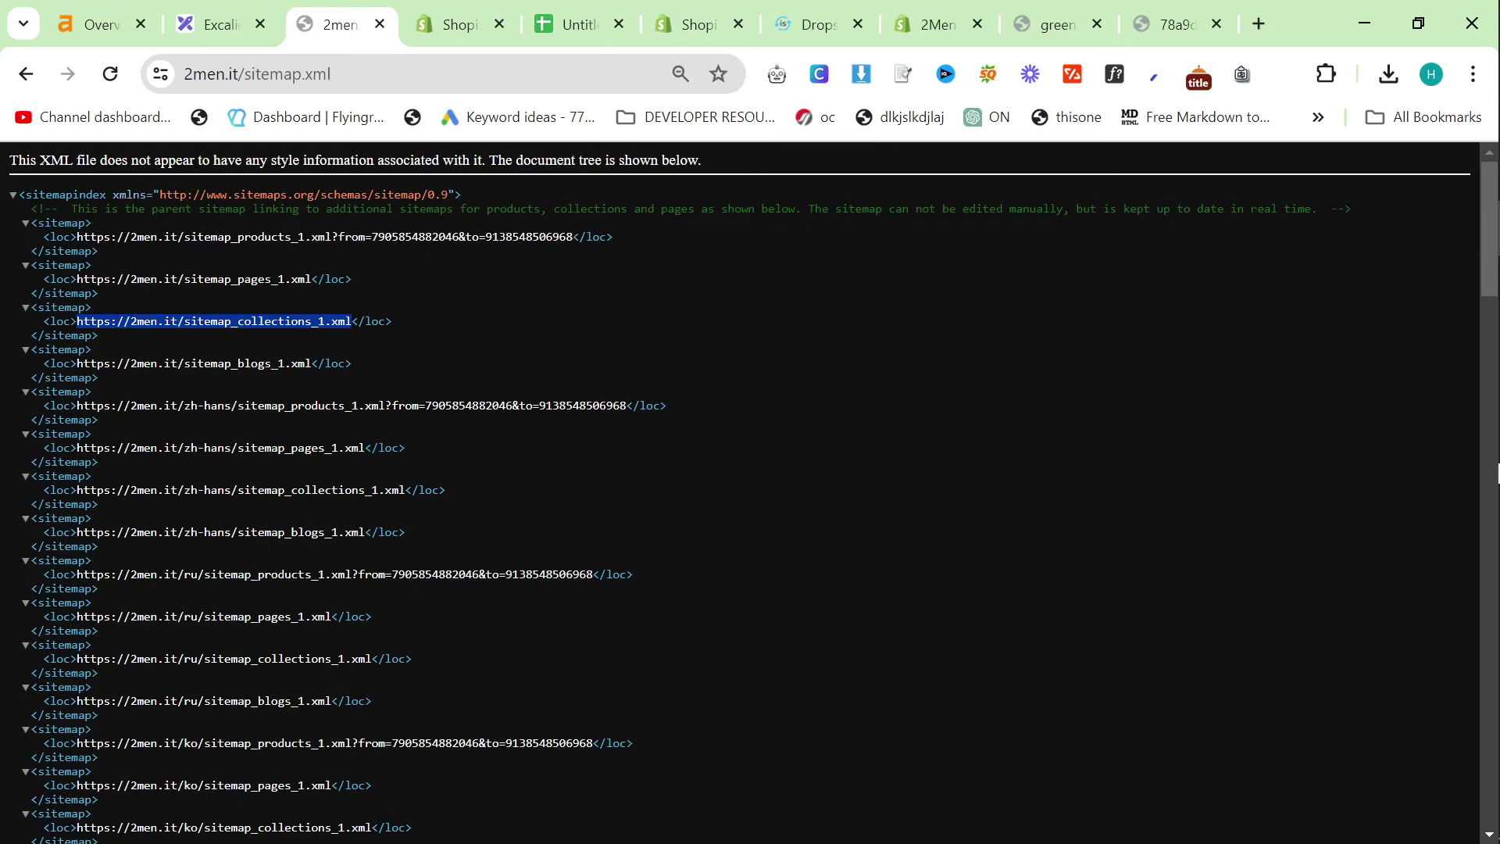
key(ctrl+c)
Open sitemap_collections_1.xml in another tab and select the black-sweaters collection URL
click(420, 35)
key(ctrl+l)
key(ctrl+v)
key(Return)
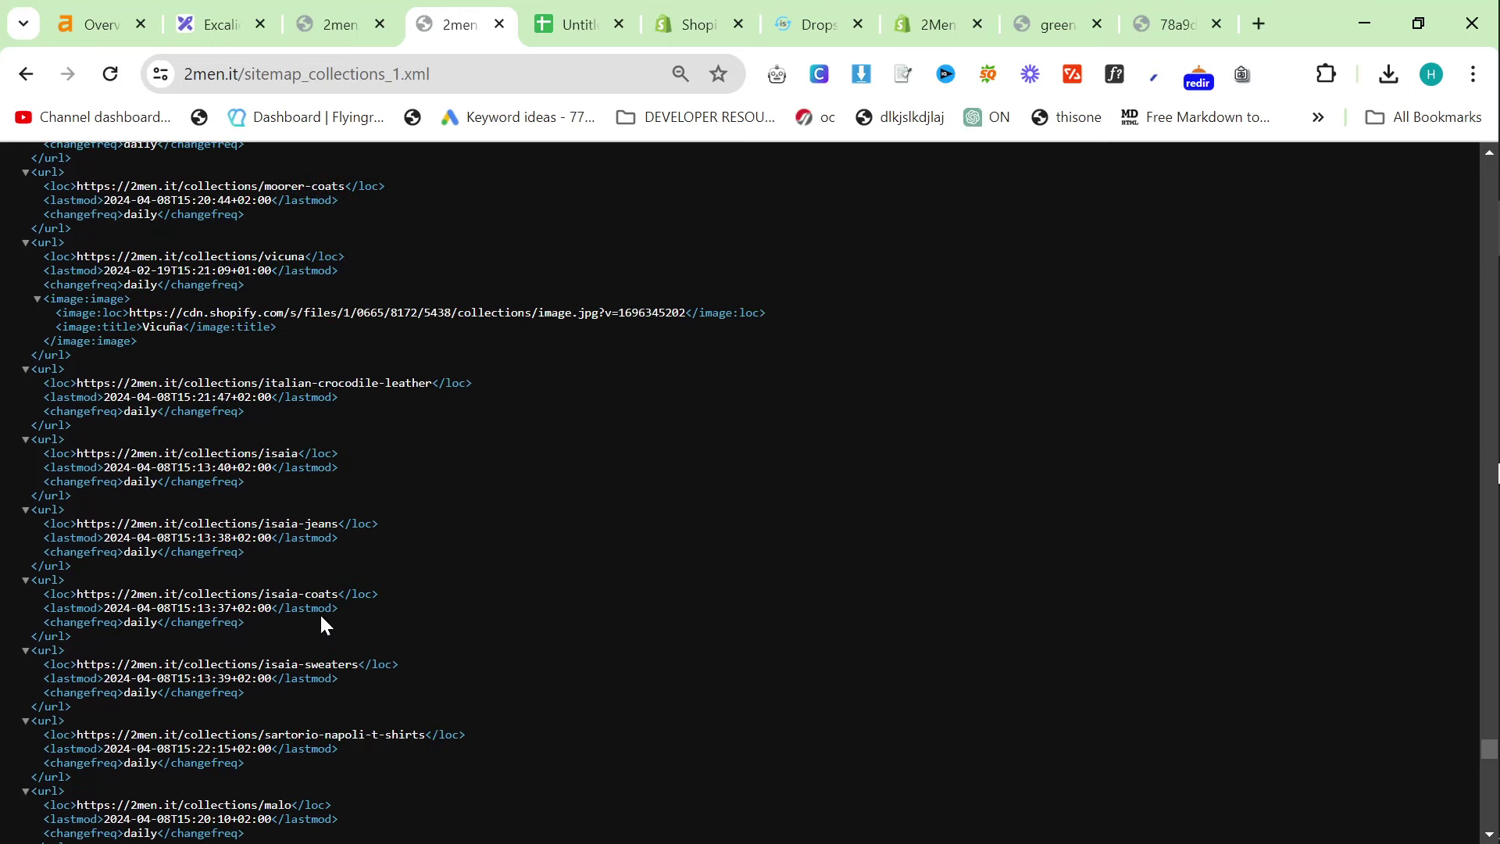
drag(130, 373, 358, 374)
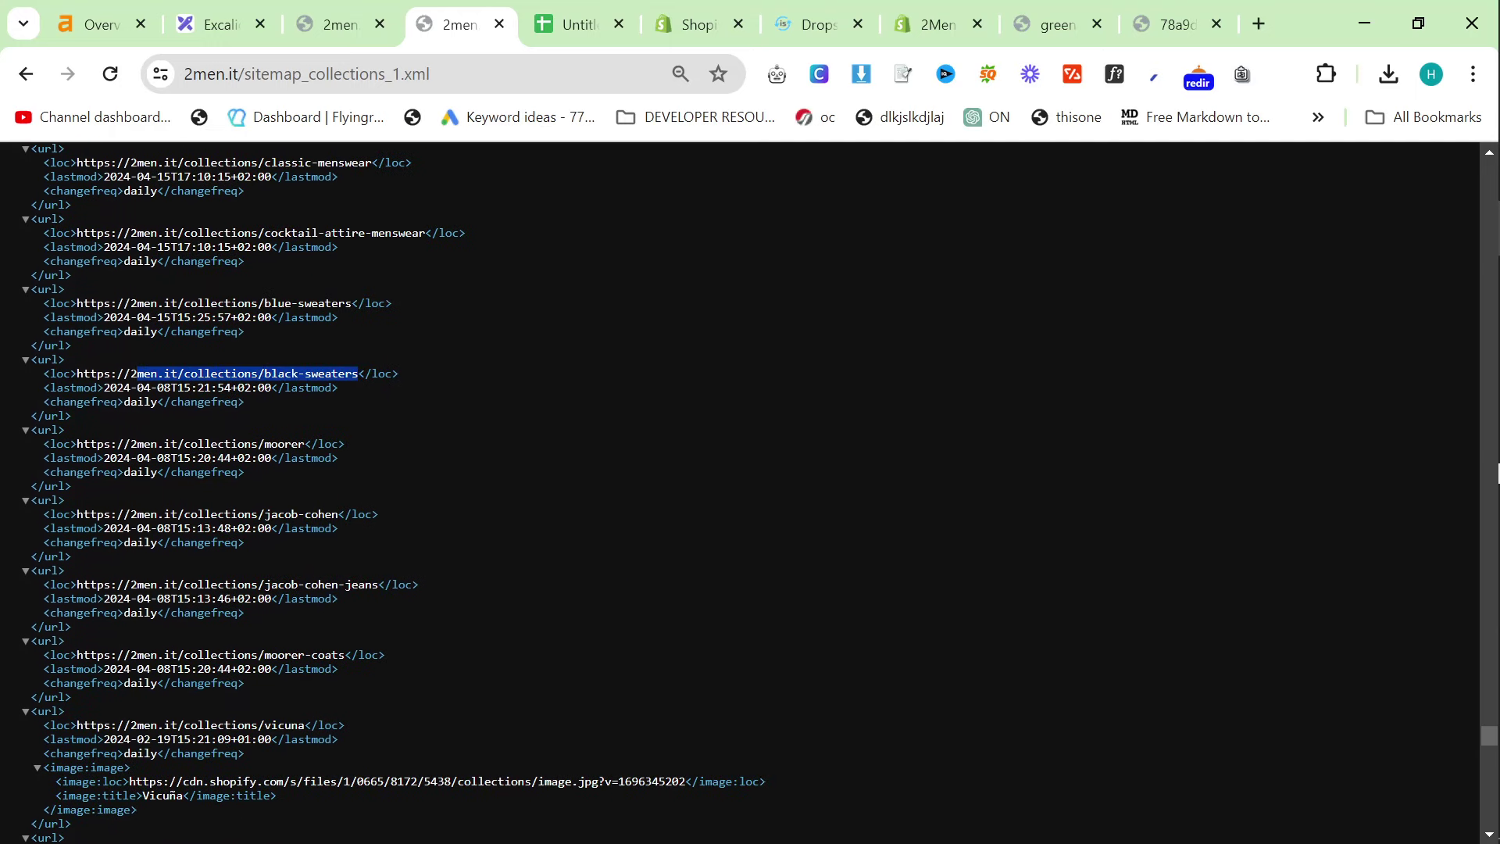
Revisit the crewneck sweaters collection page, then return to the collections sitemap
click(358, 29)
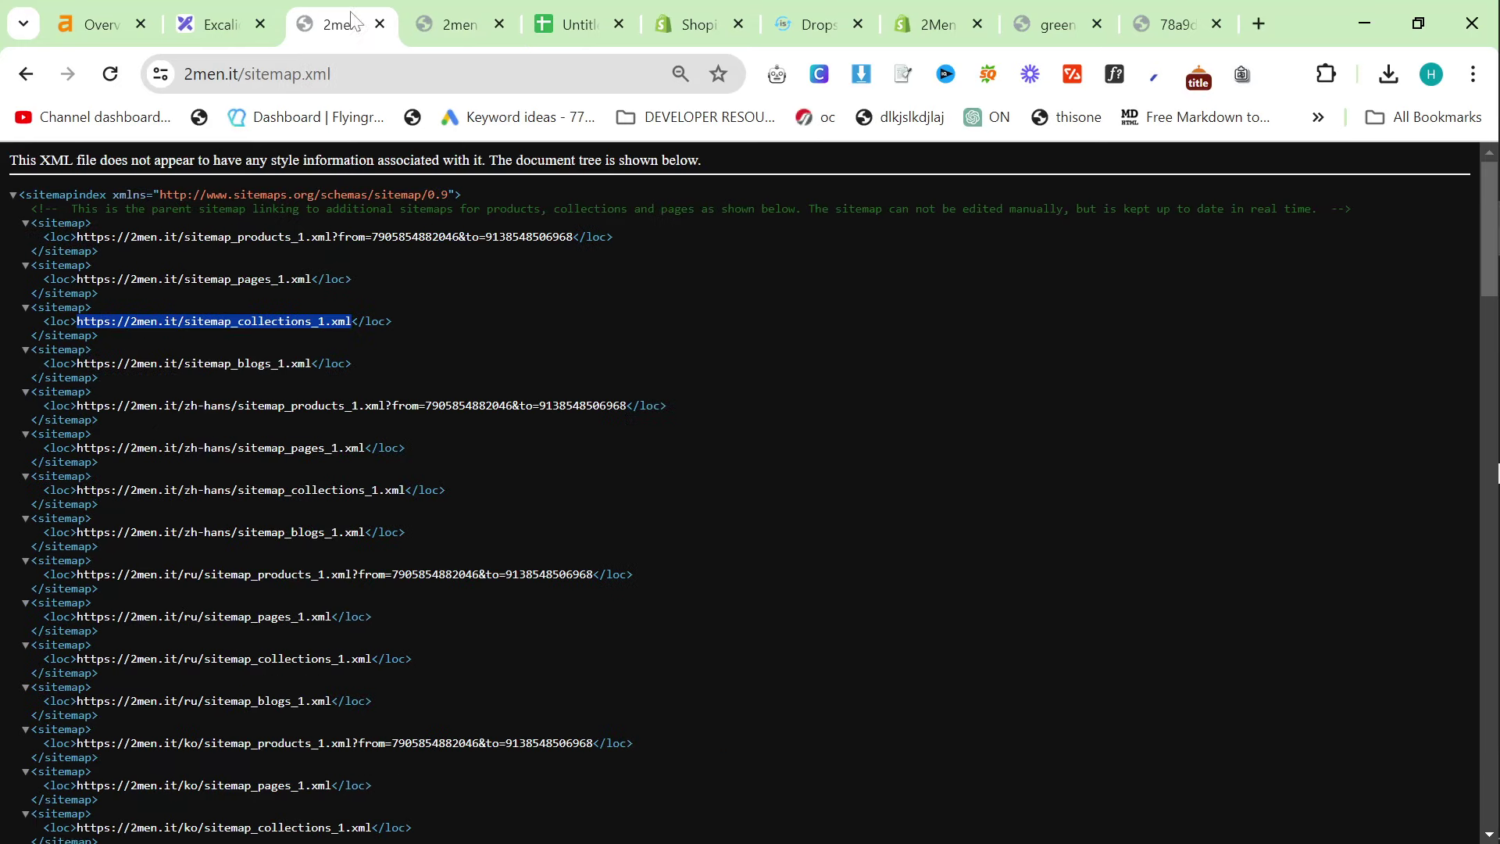
click(26, 77)
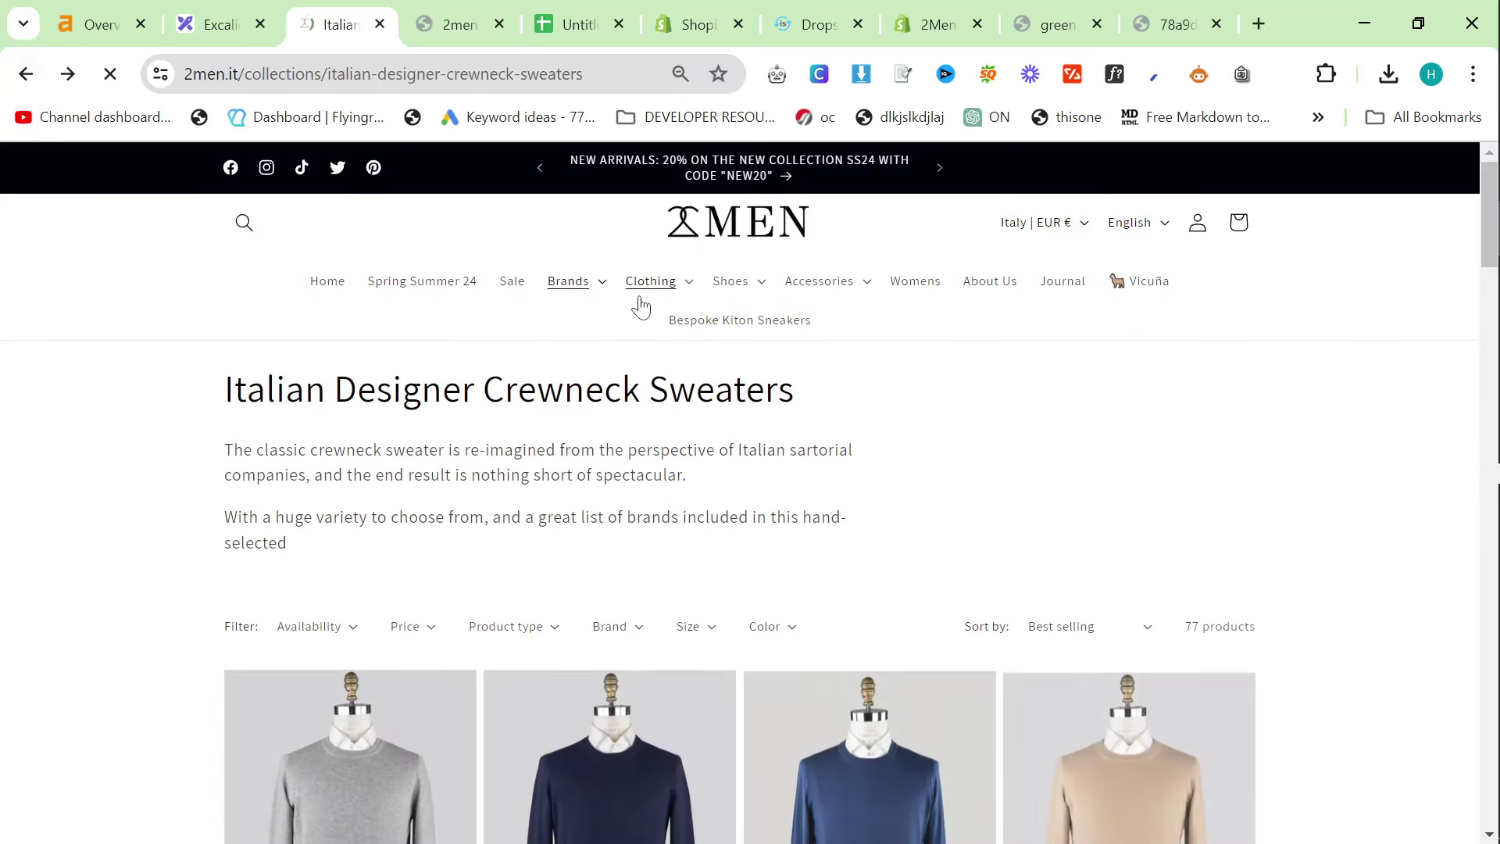
mouse_move(646, 281)
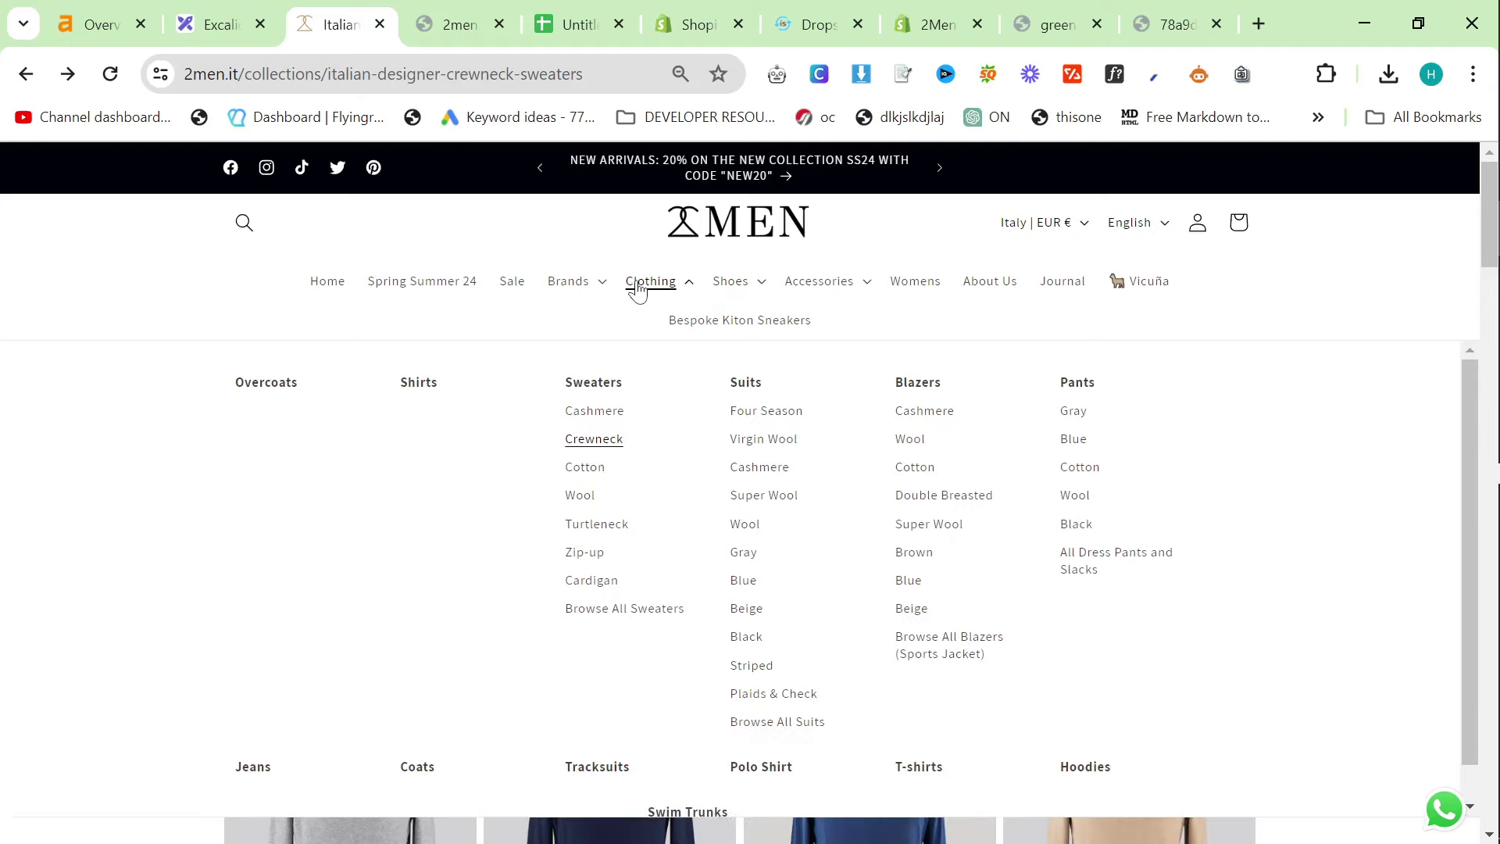
scroll(617, 566, down, 1)
scroll(578, 527, up, 1)
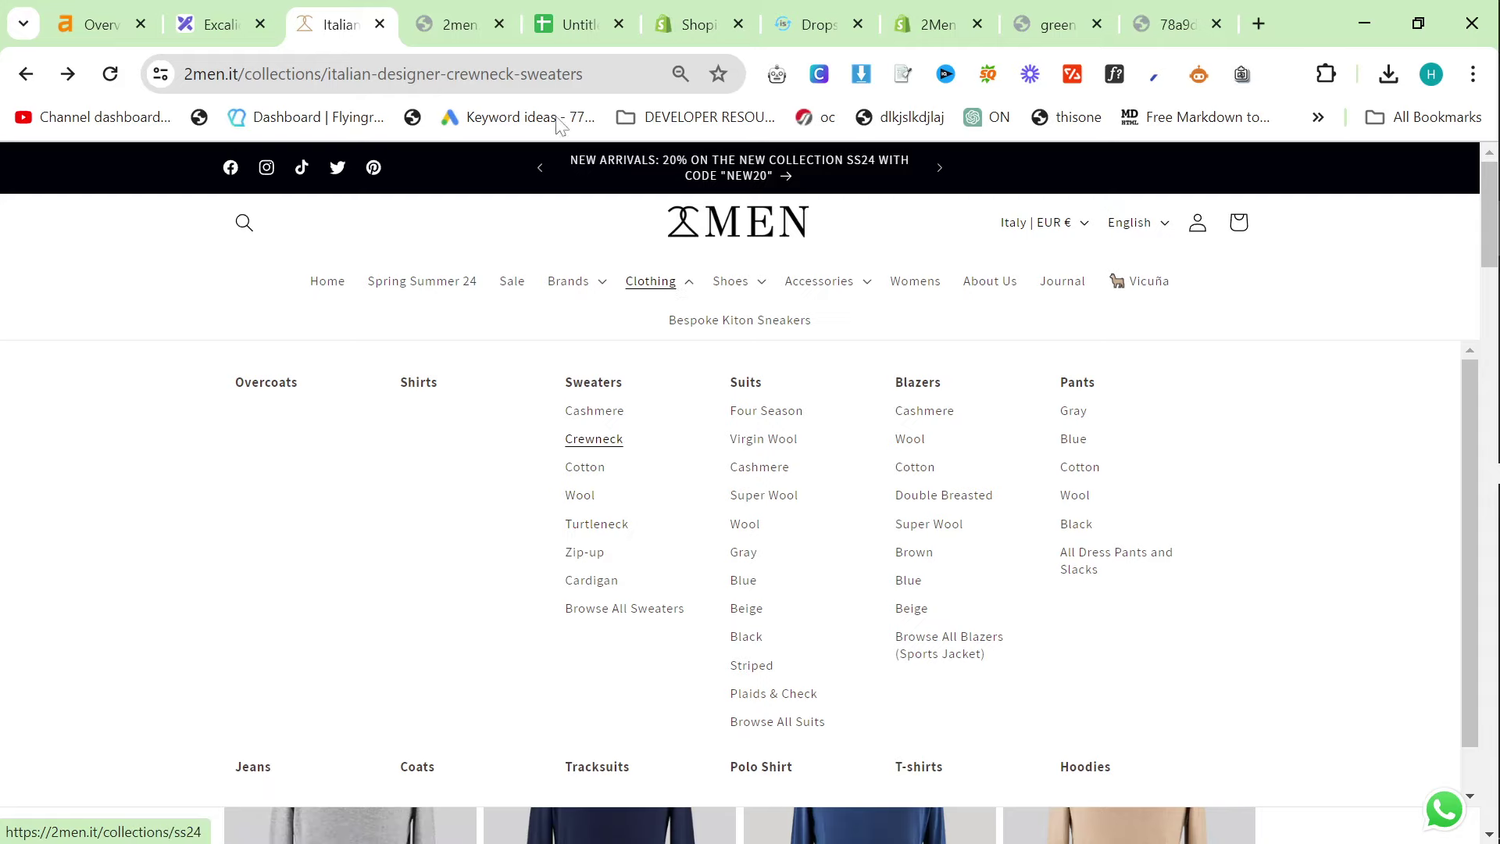
click(453, 25)
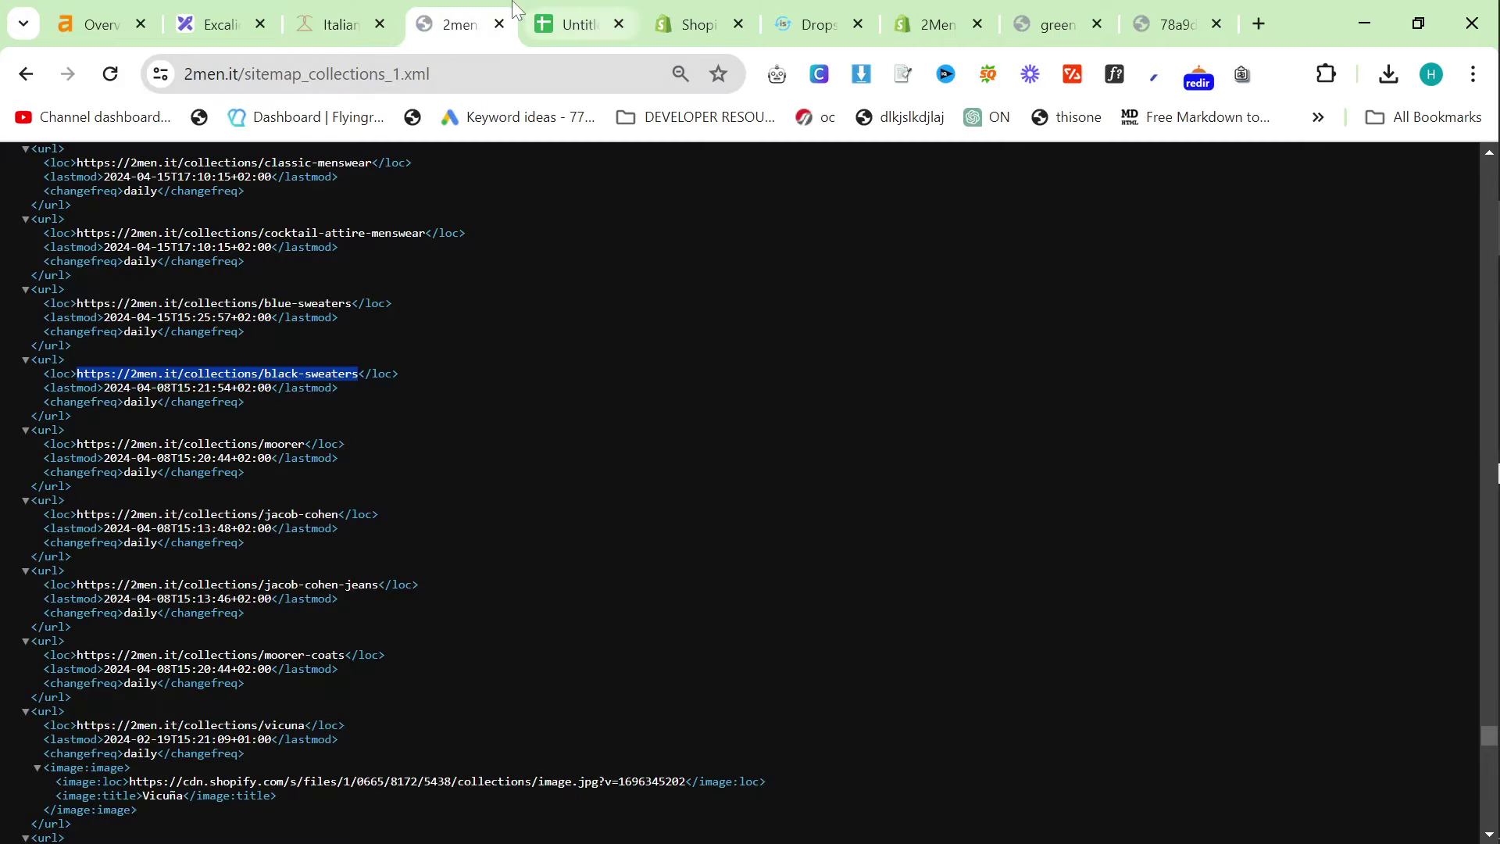
Run a Google search for site: plus the pasted black-sweaters collection URL
click(1260, 33)
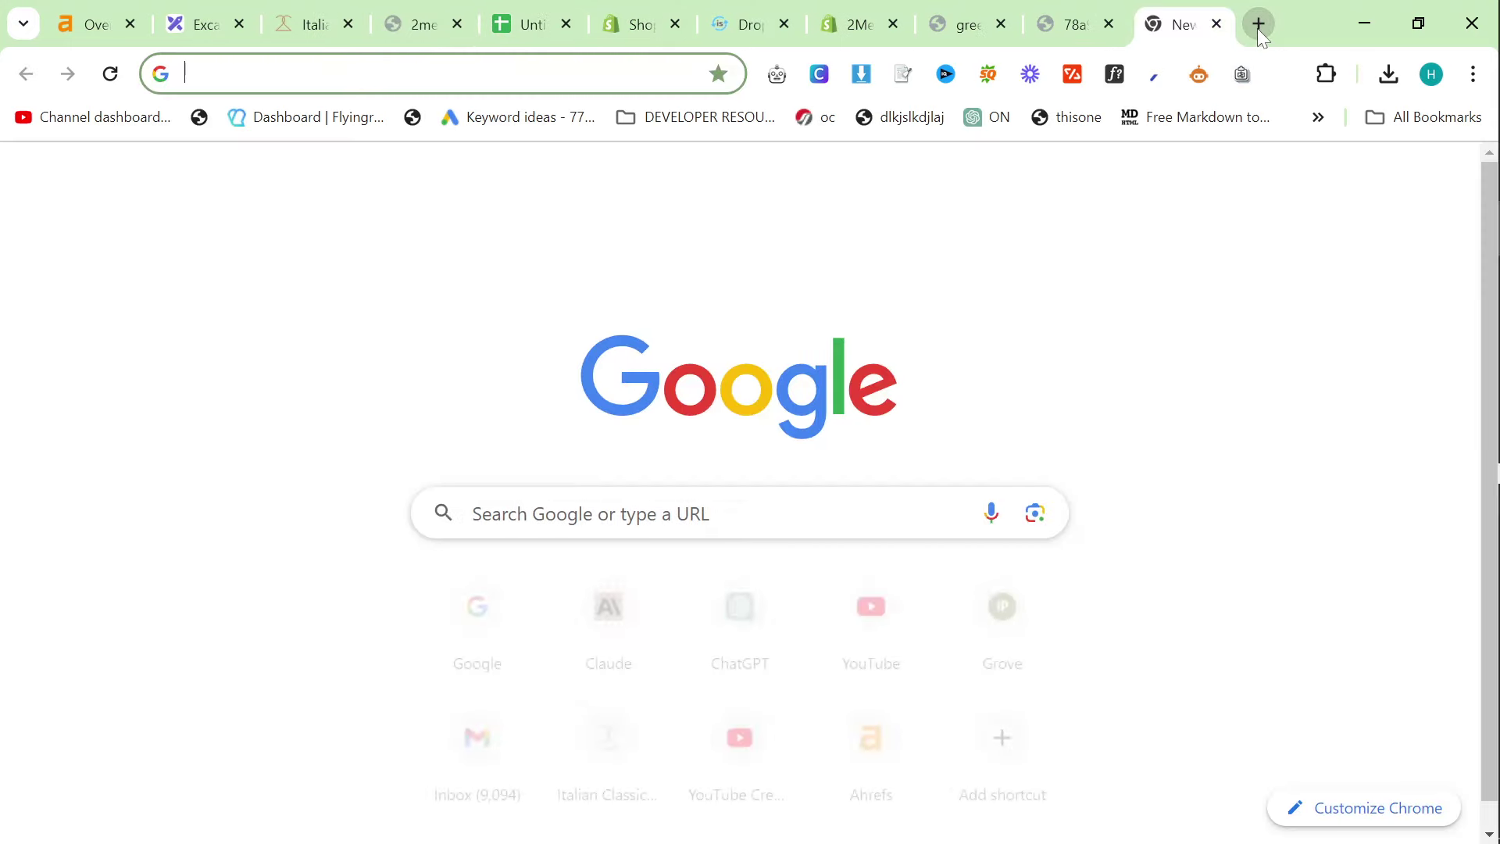
text(site:)
key(ctrl+v)
key(Return)
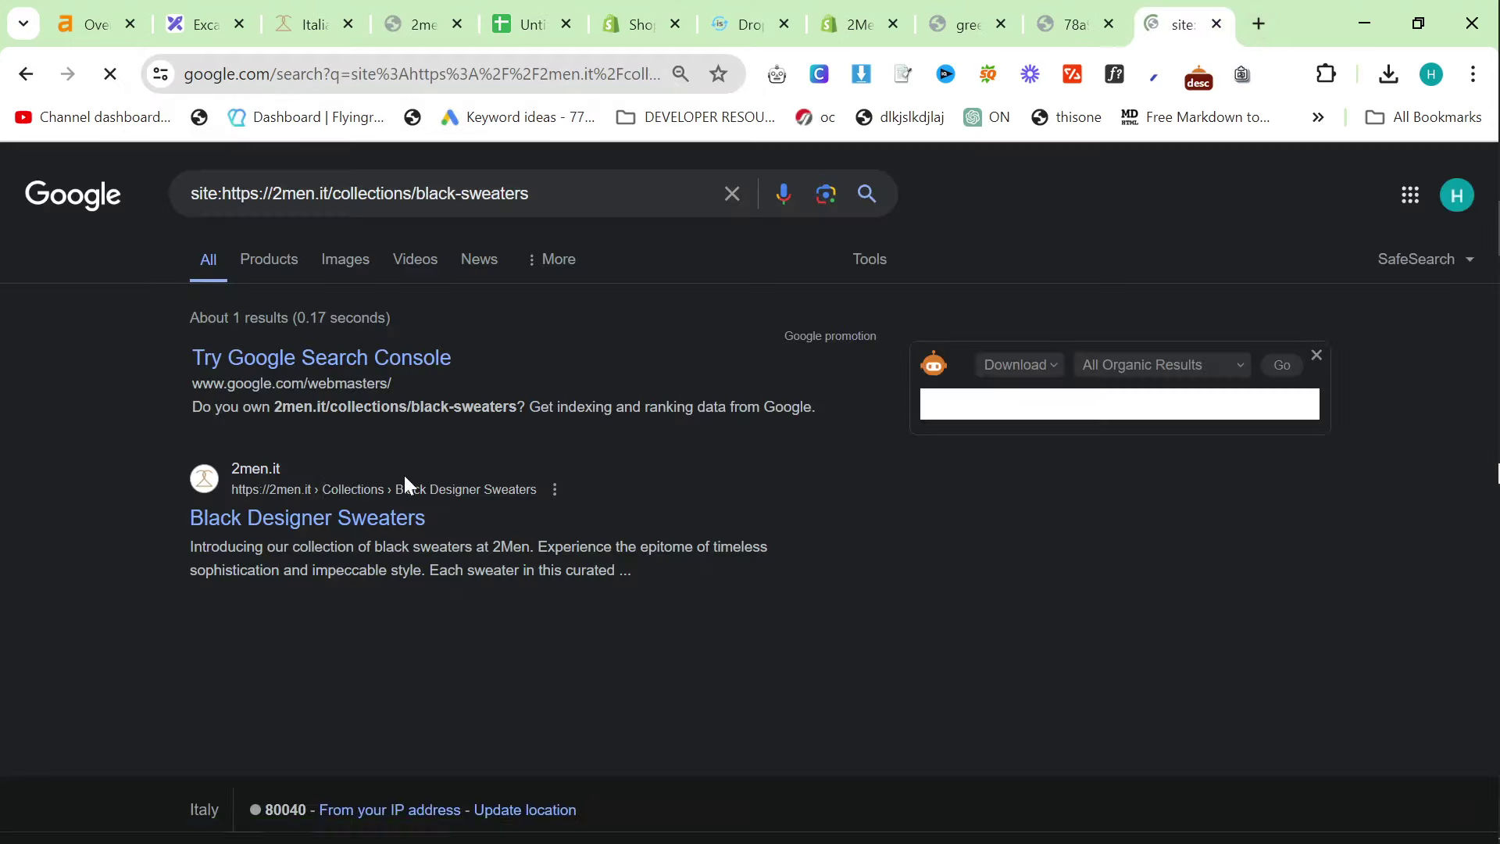
Review the single indexed result, 'Black Designer Sweaters', staying on the results window
drag(707, 574, 146, 342)
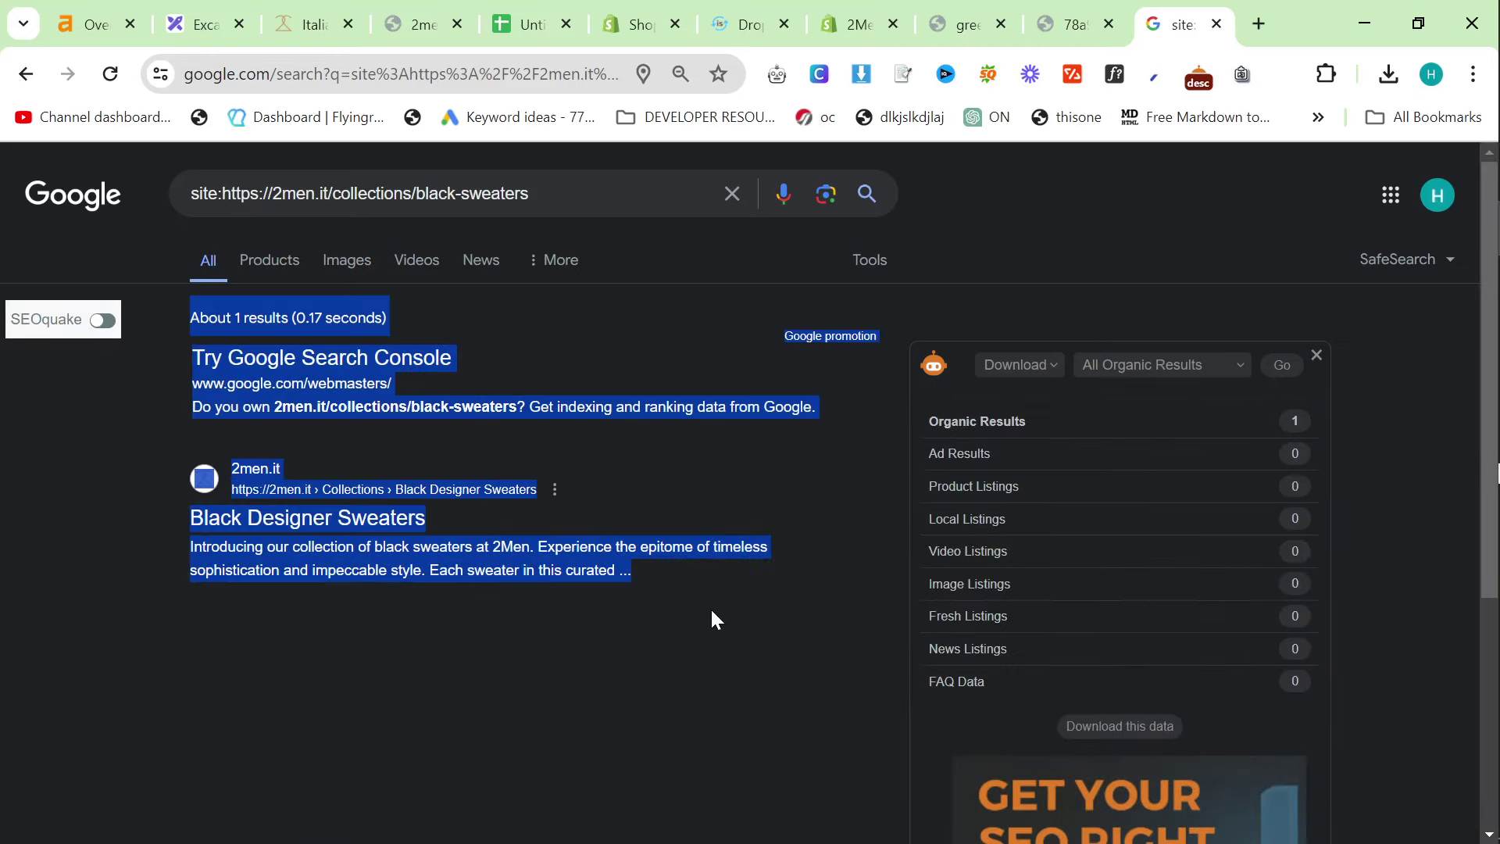
click(543, 634)
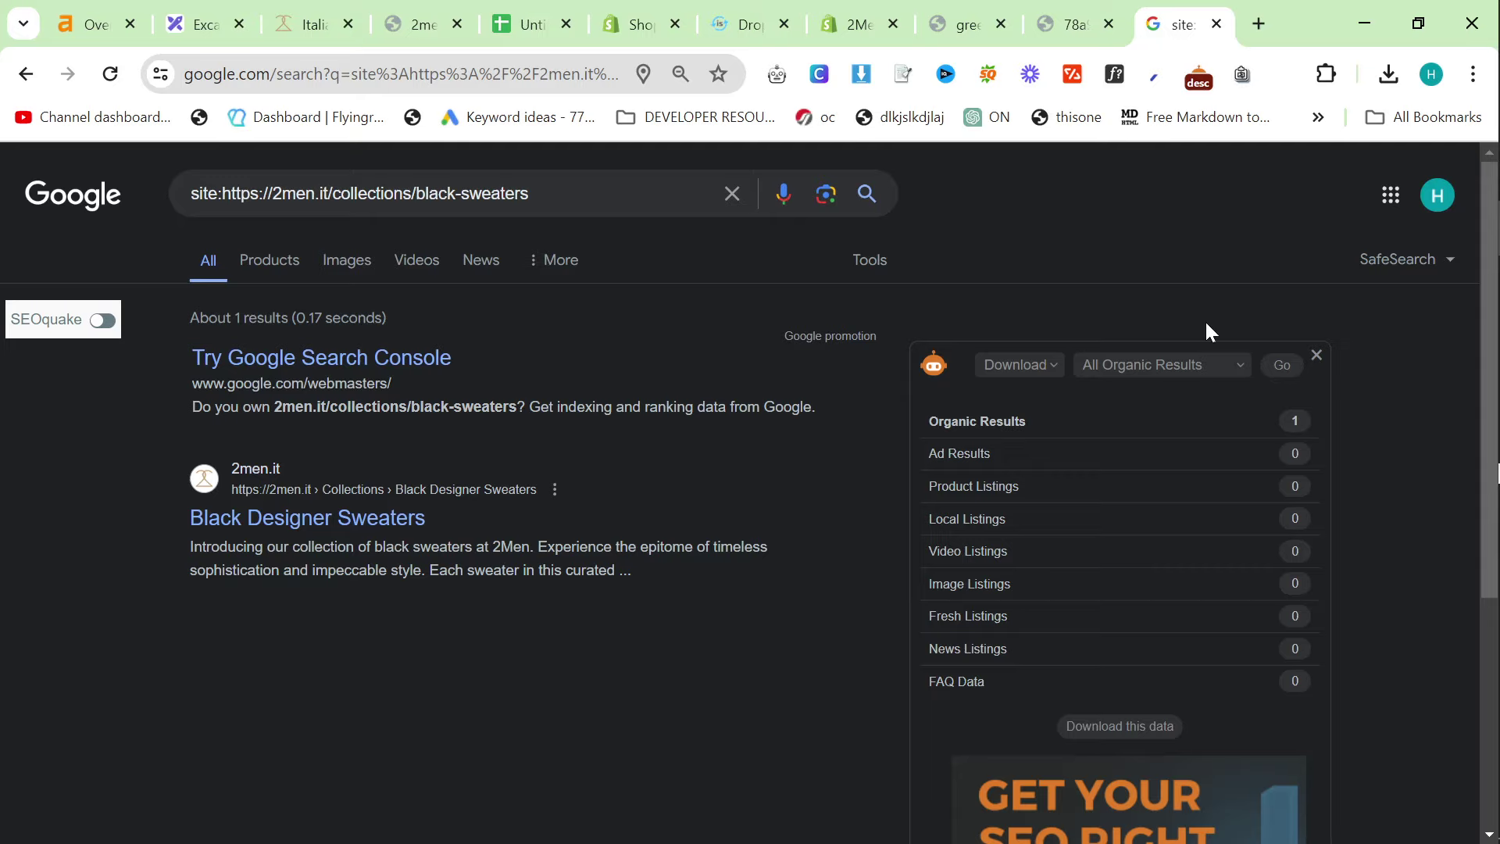
mouse_move(1488, 450)
key(alt+Tab)
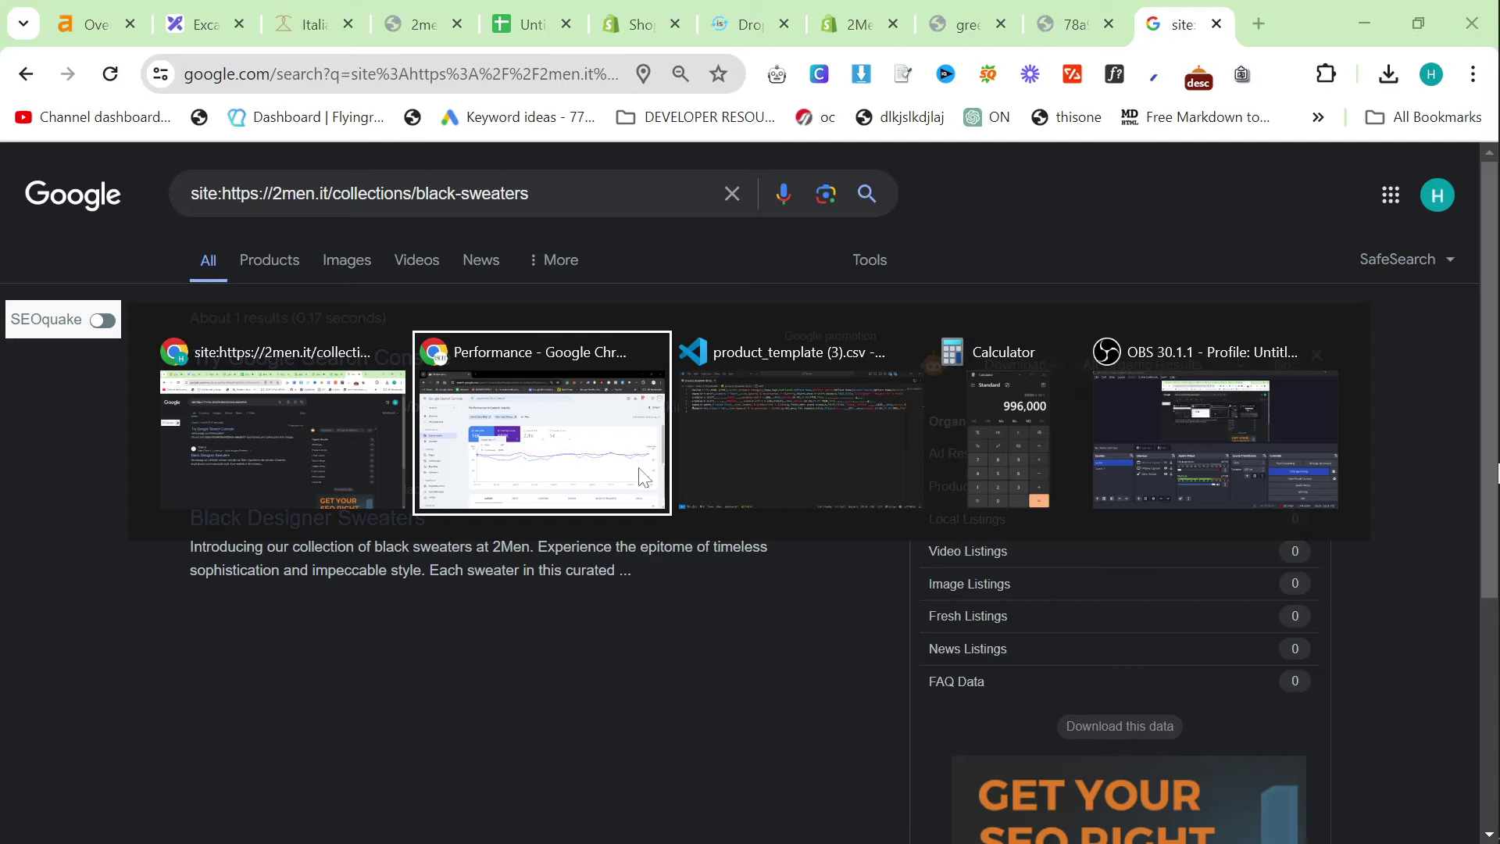
click(358, 443)
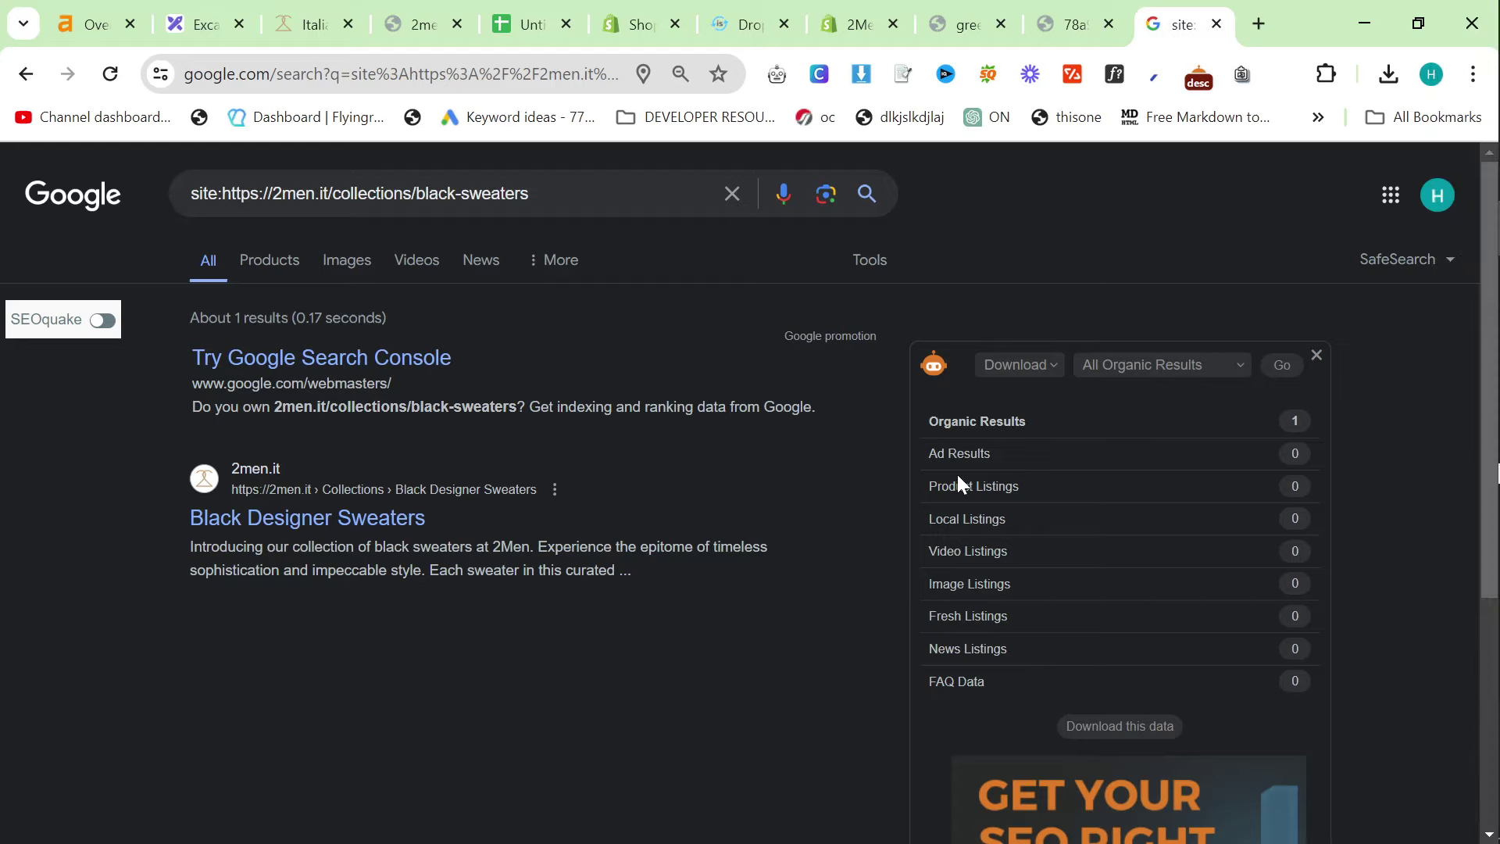
Draw a rectangle around 'Create supporting blogs' on the Excalidraw roadmap
click(188, 14)
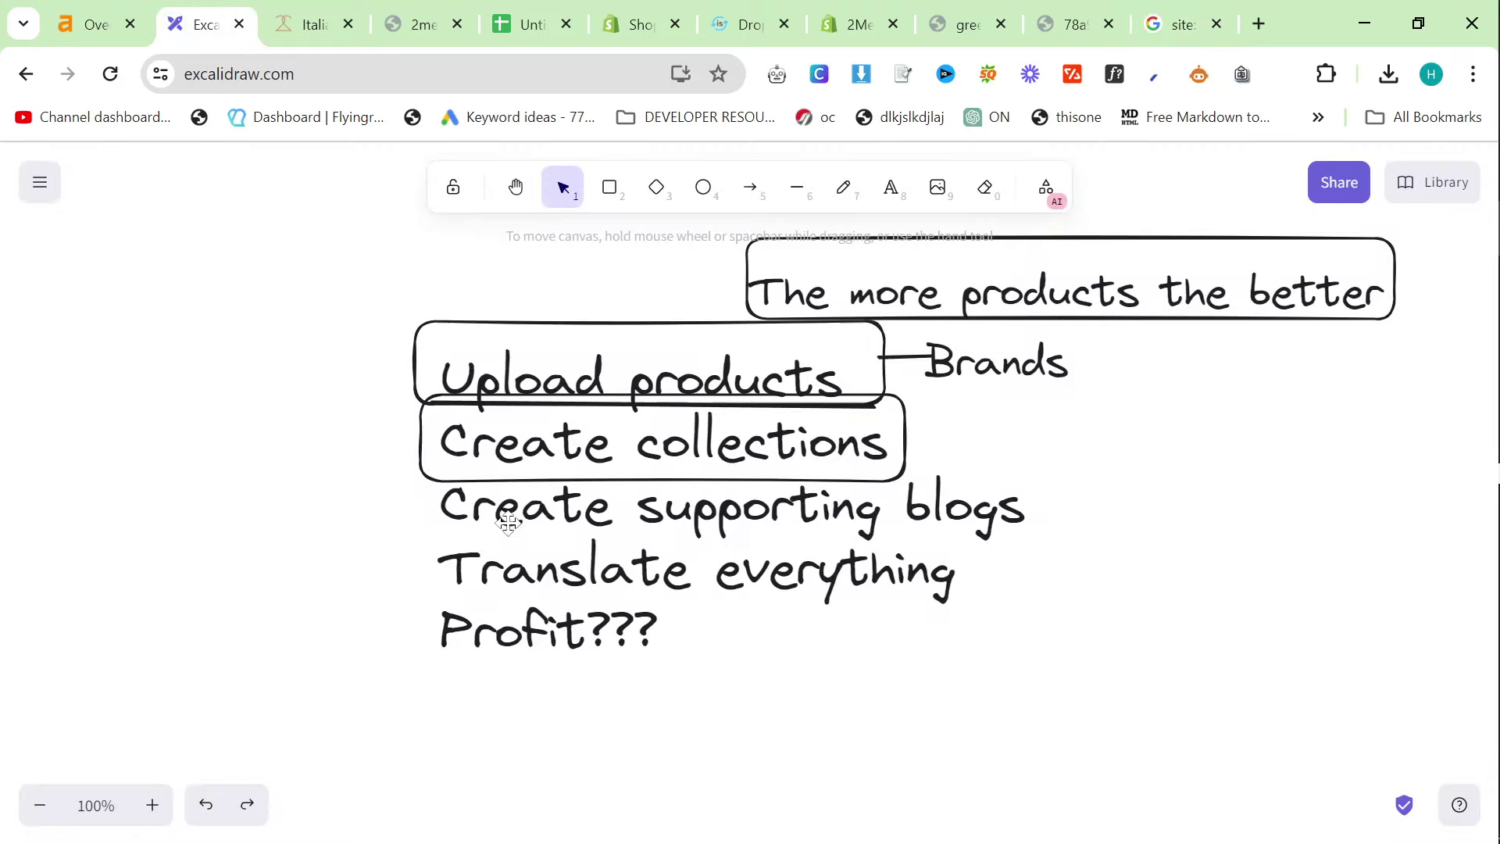
click(612, 195)
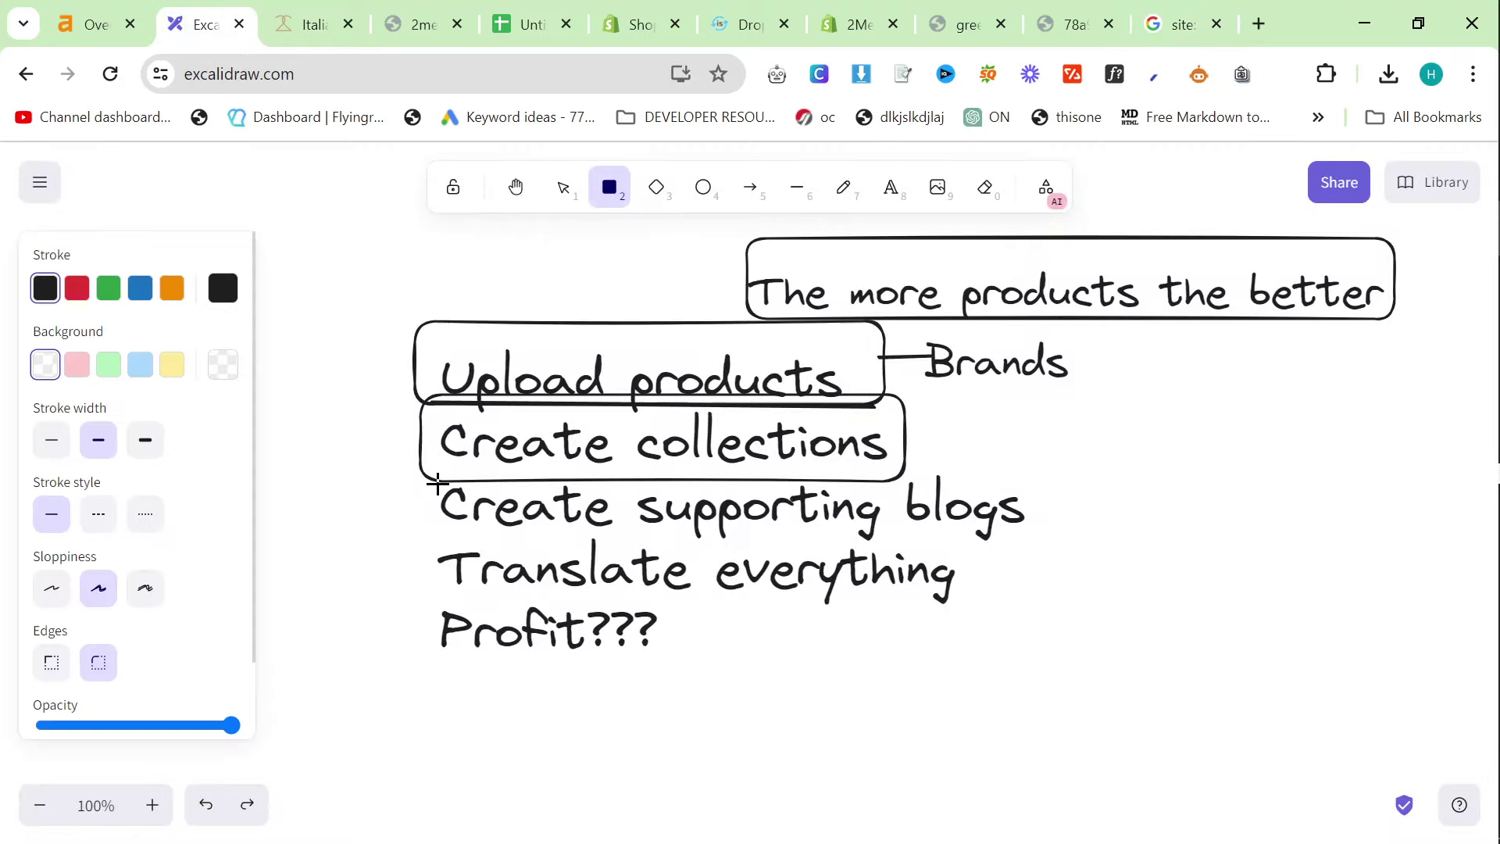
drag(429, 465, 1056, 553)
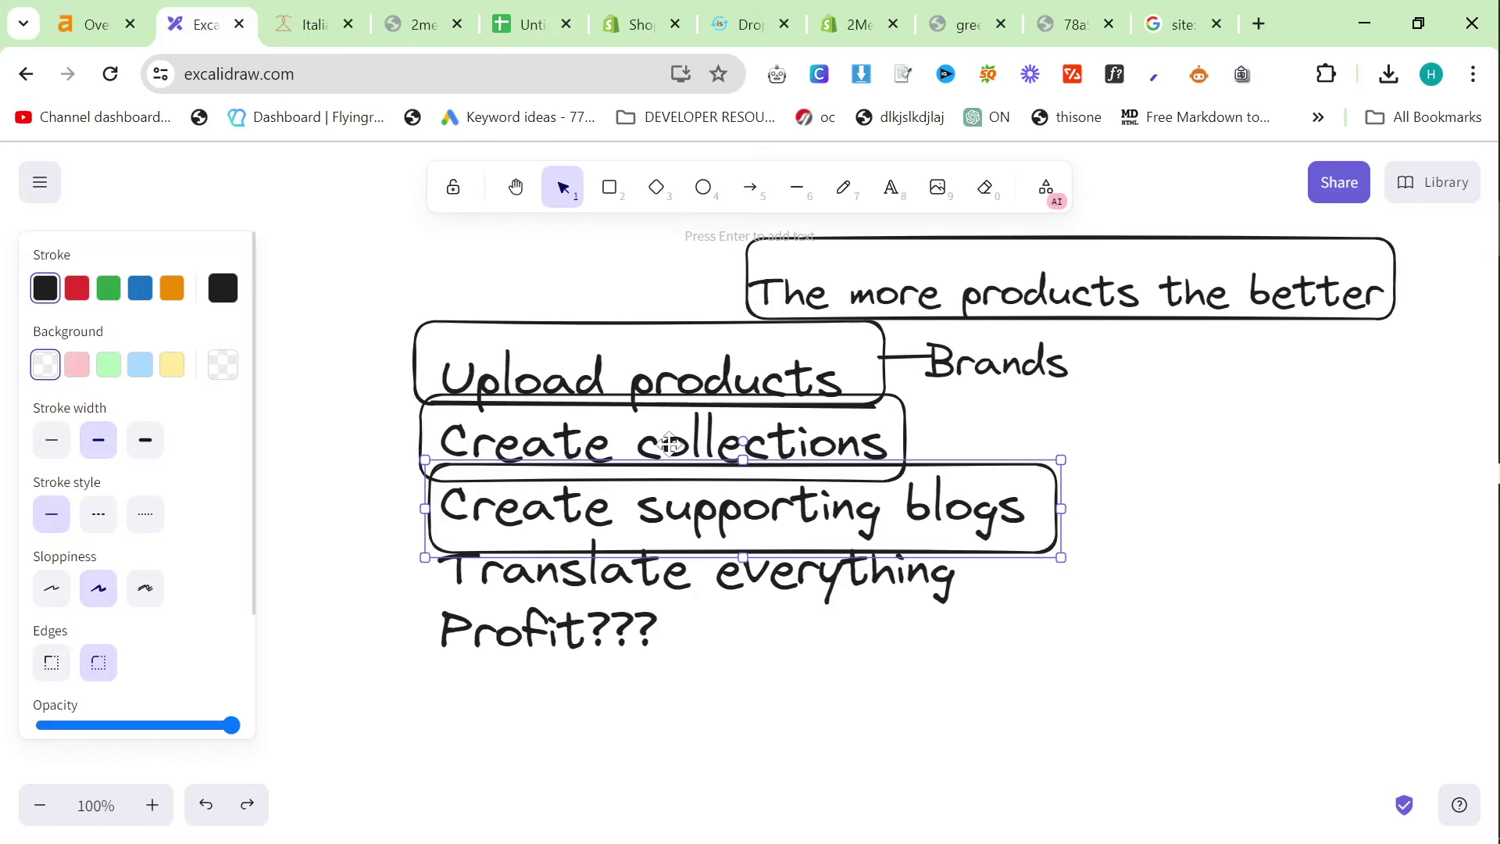
Open incomestreamsurfers.com/register in a new tab
click(1268, 26)
text(inc)
key(Right)
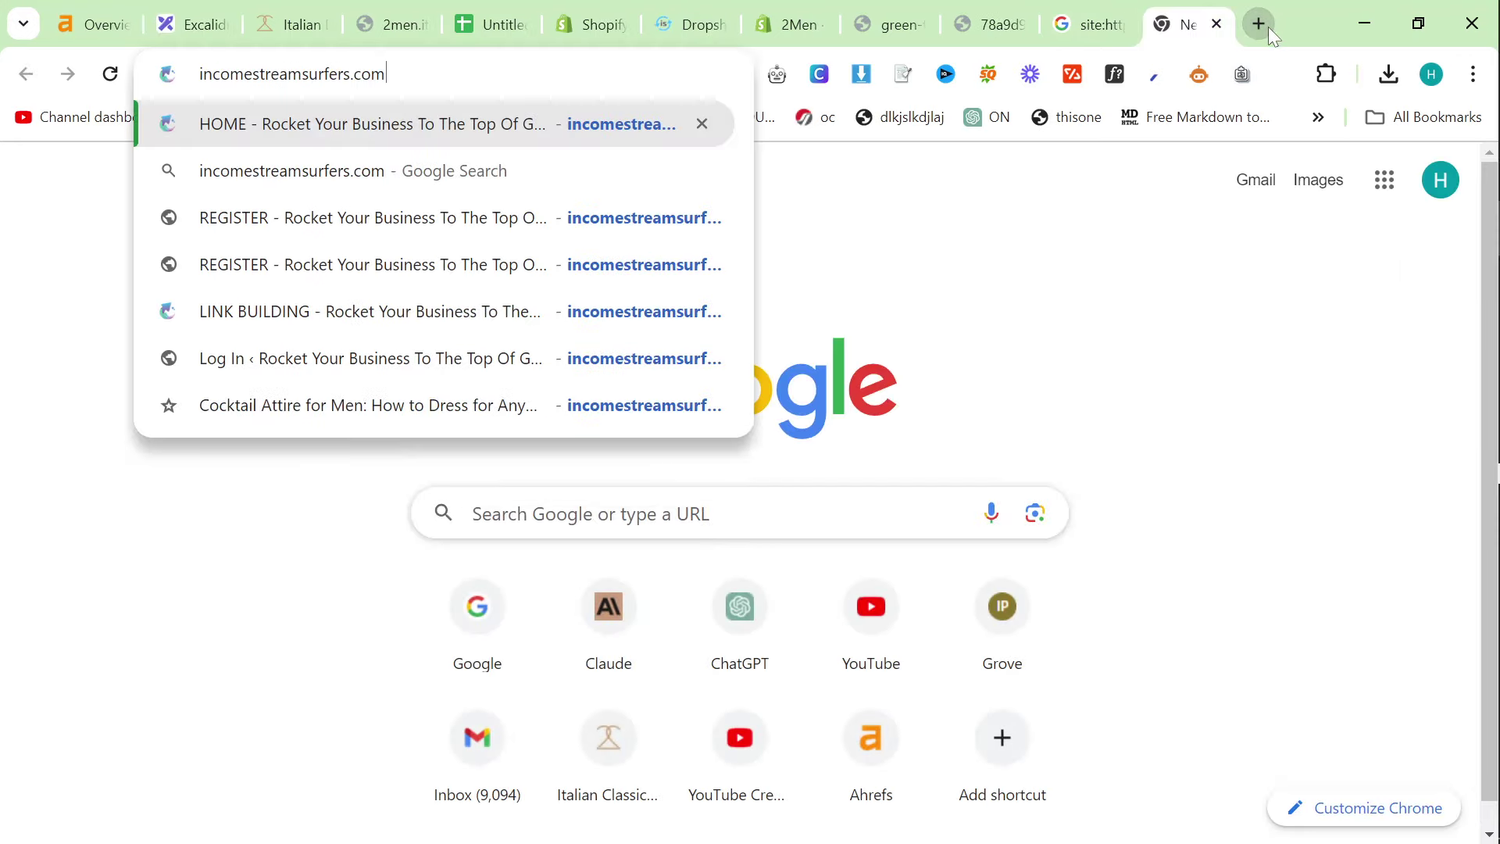
text(/regis)
key(BackSpace)
text(is)
key(Return)
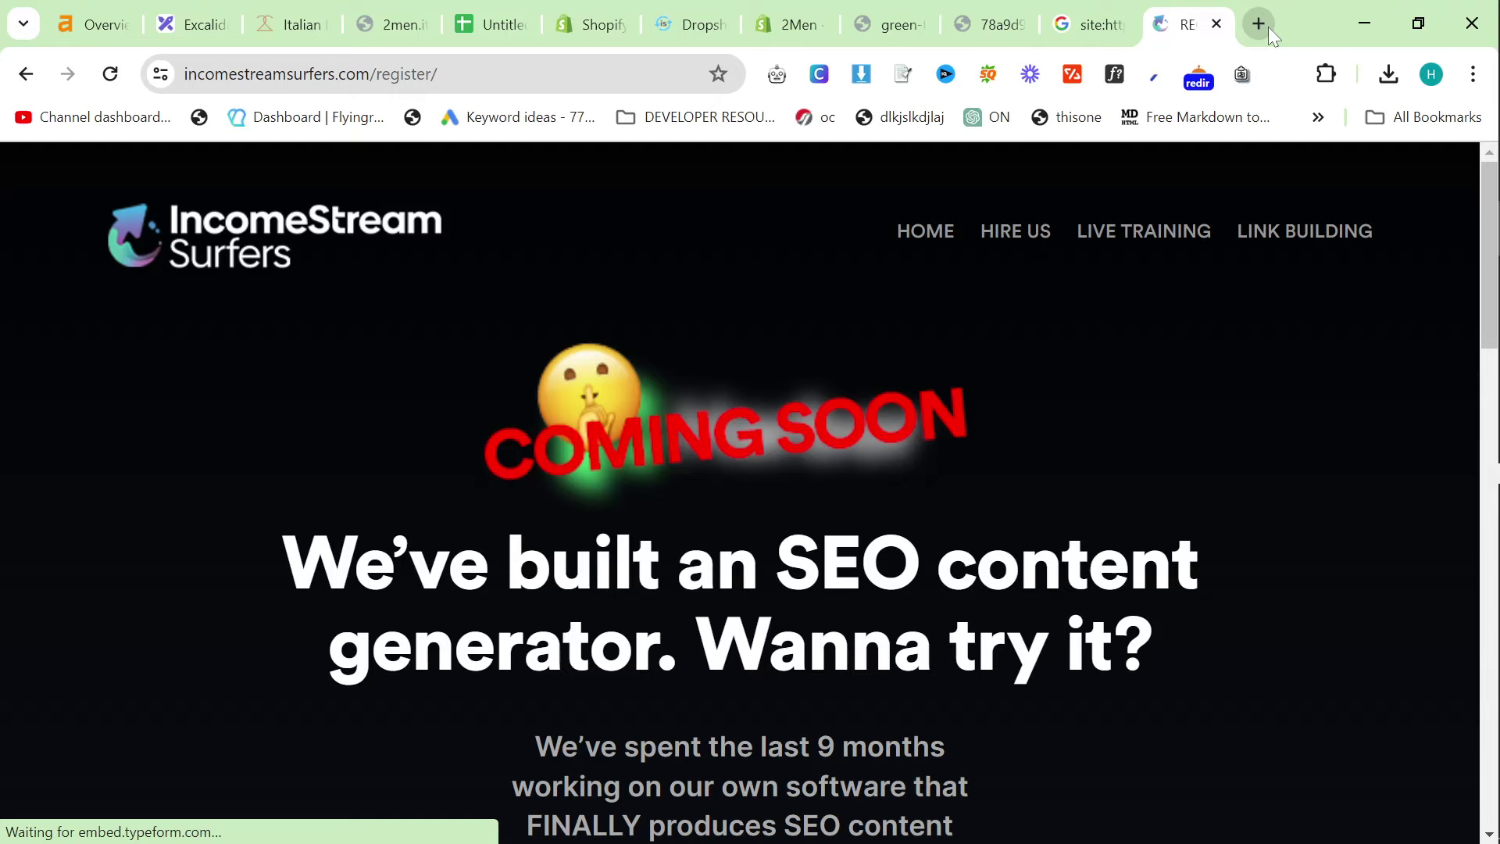
Read the register page, highlighting the SEO content generator heading
scroll(452, 401, down, 4)
scroll(452, 402, up, 3)
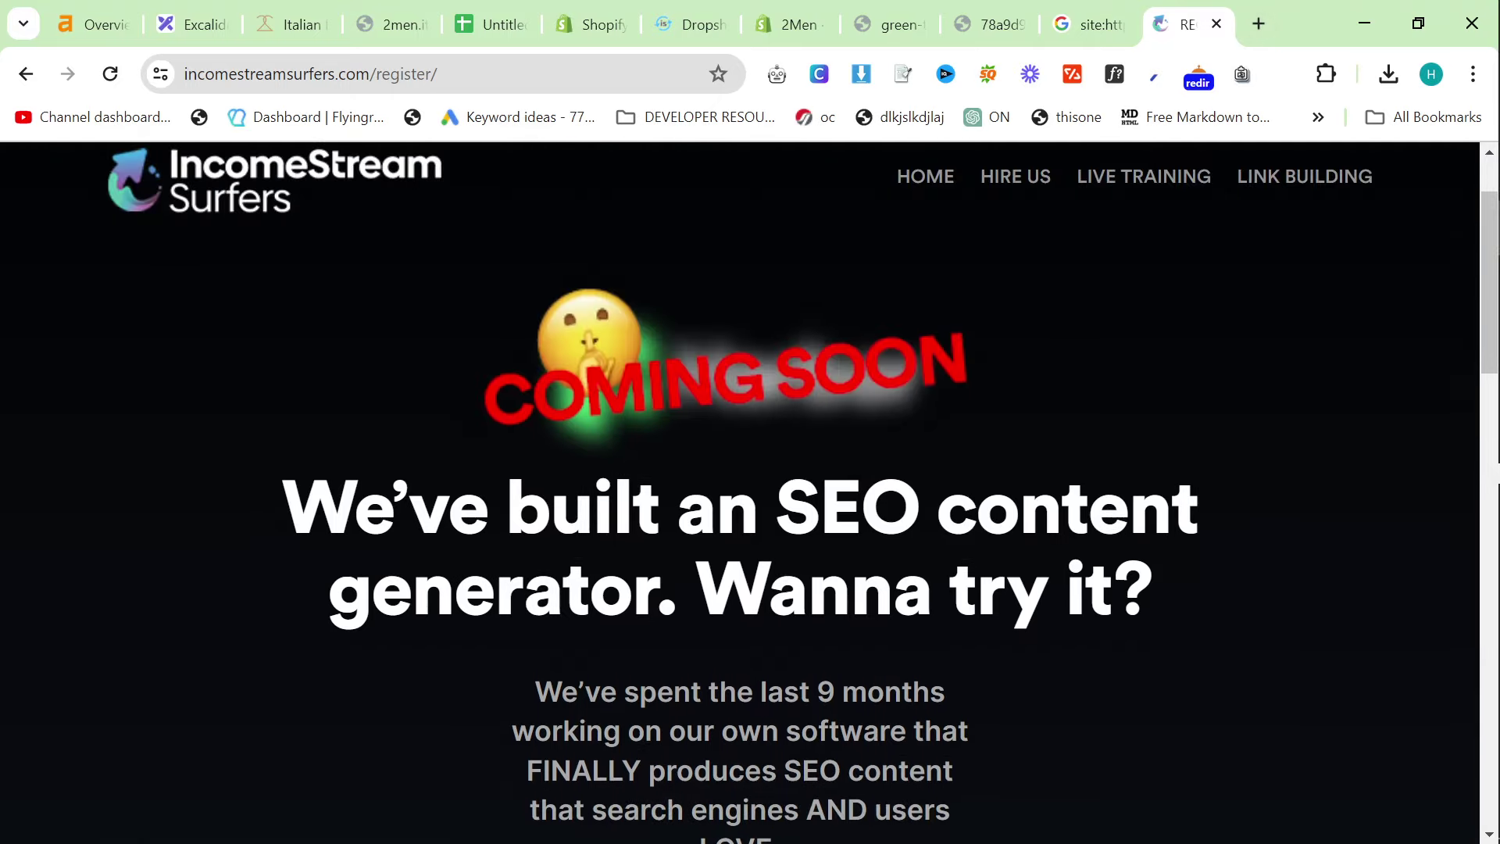
drag(277, 489, 1165, 661)
click(1165, 661)
scroll(1141, 683, down, 2)
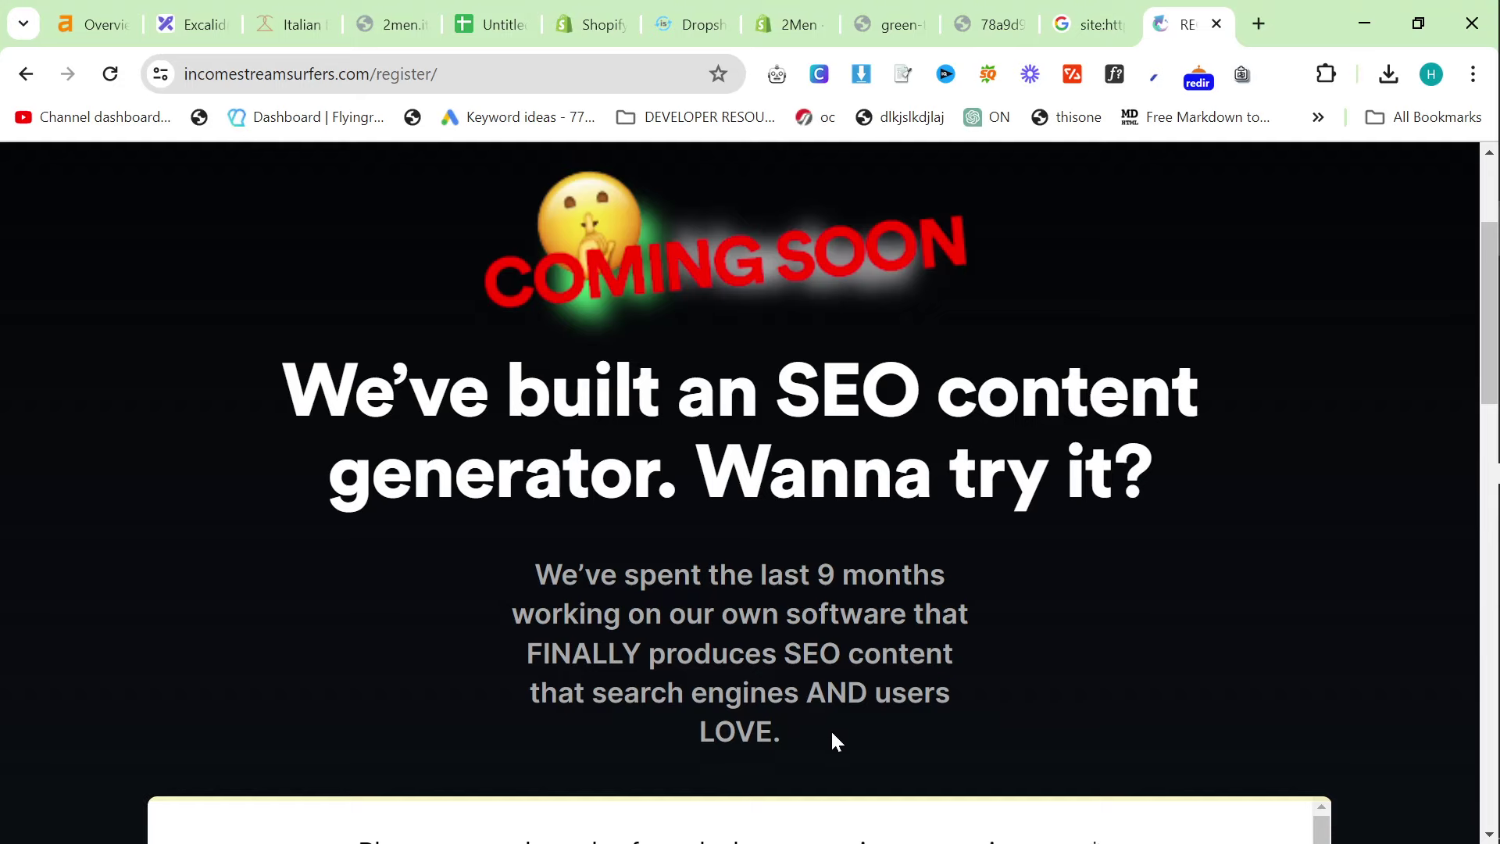
drag(830, 733, 281, 365)
click(281, 365)
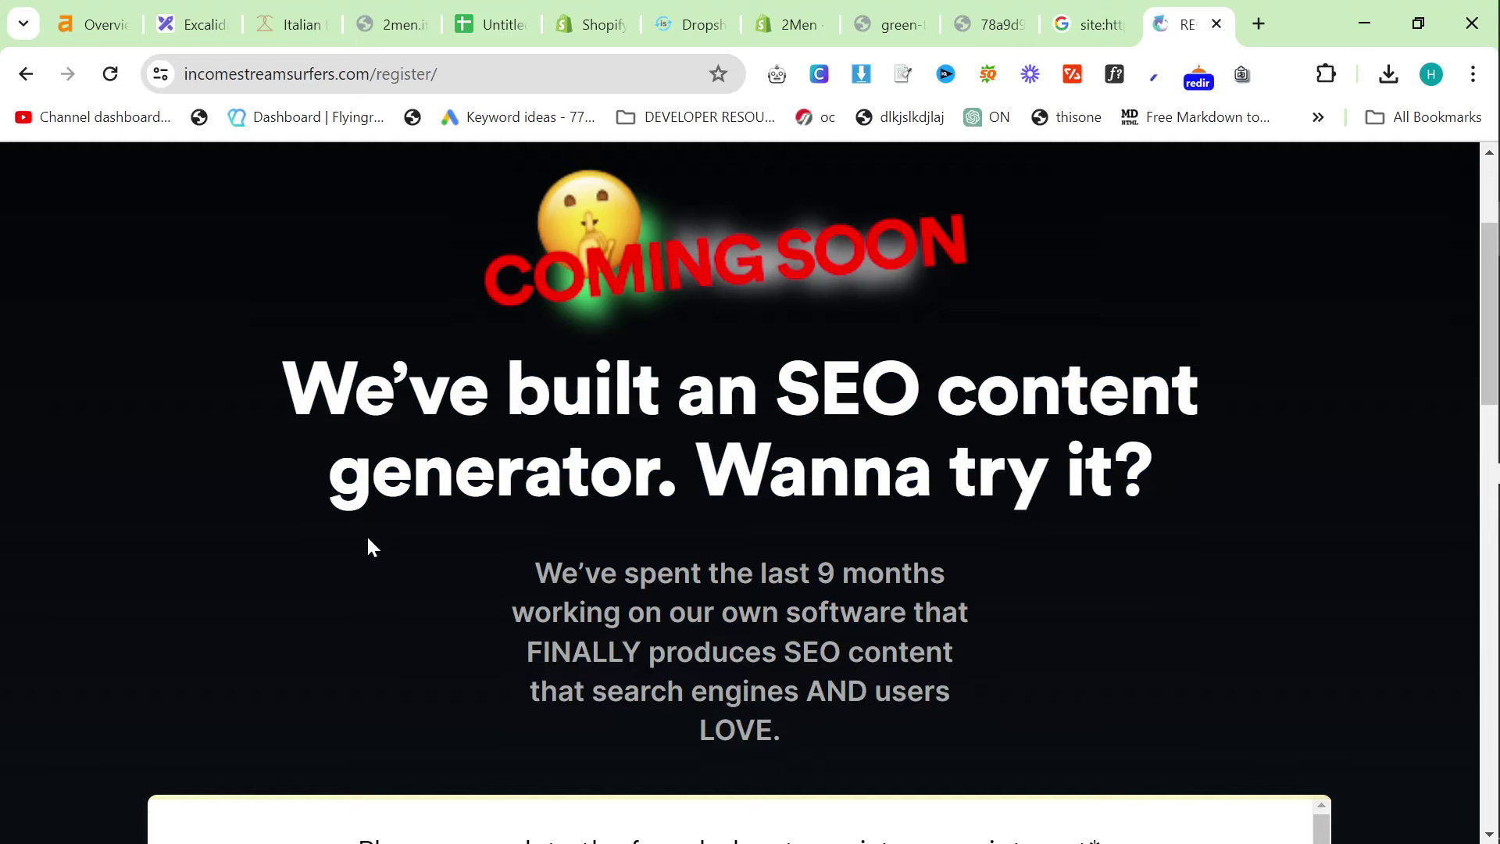
Scroll down to the registration Typeform, then switch back to the Excalidraw roadmap
scroll(368, 539, down, 3)
scroll(368, 539, down, 4)
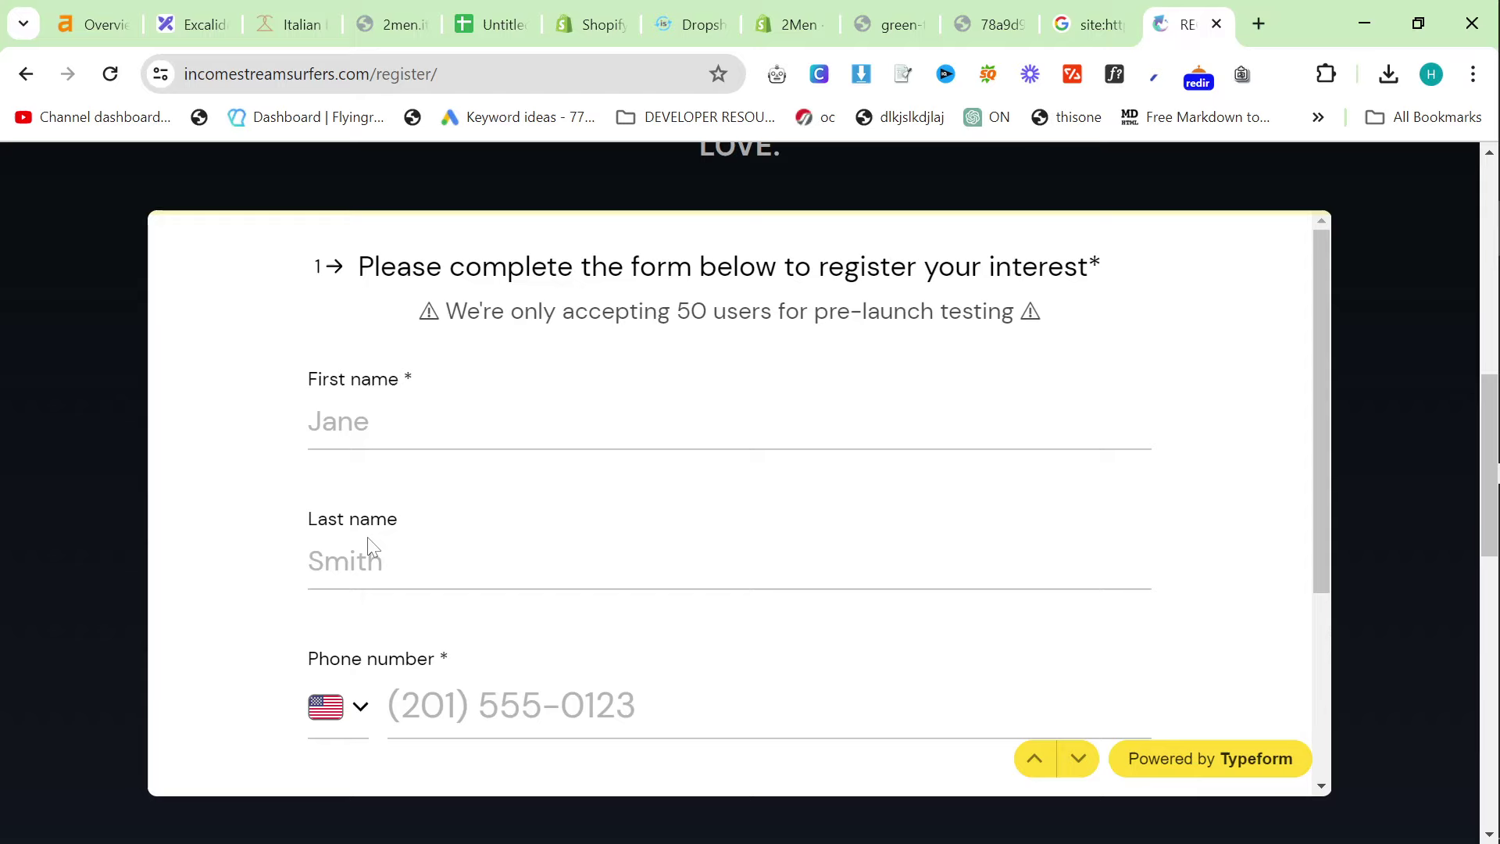
scroll(368, 536, up, 6)
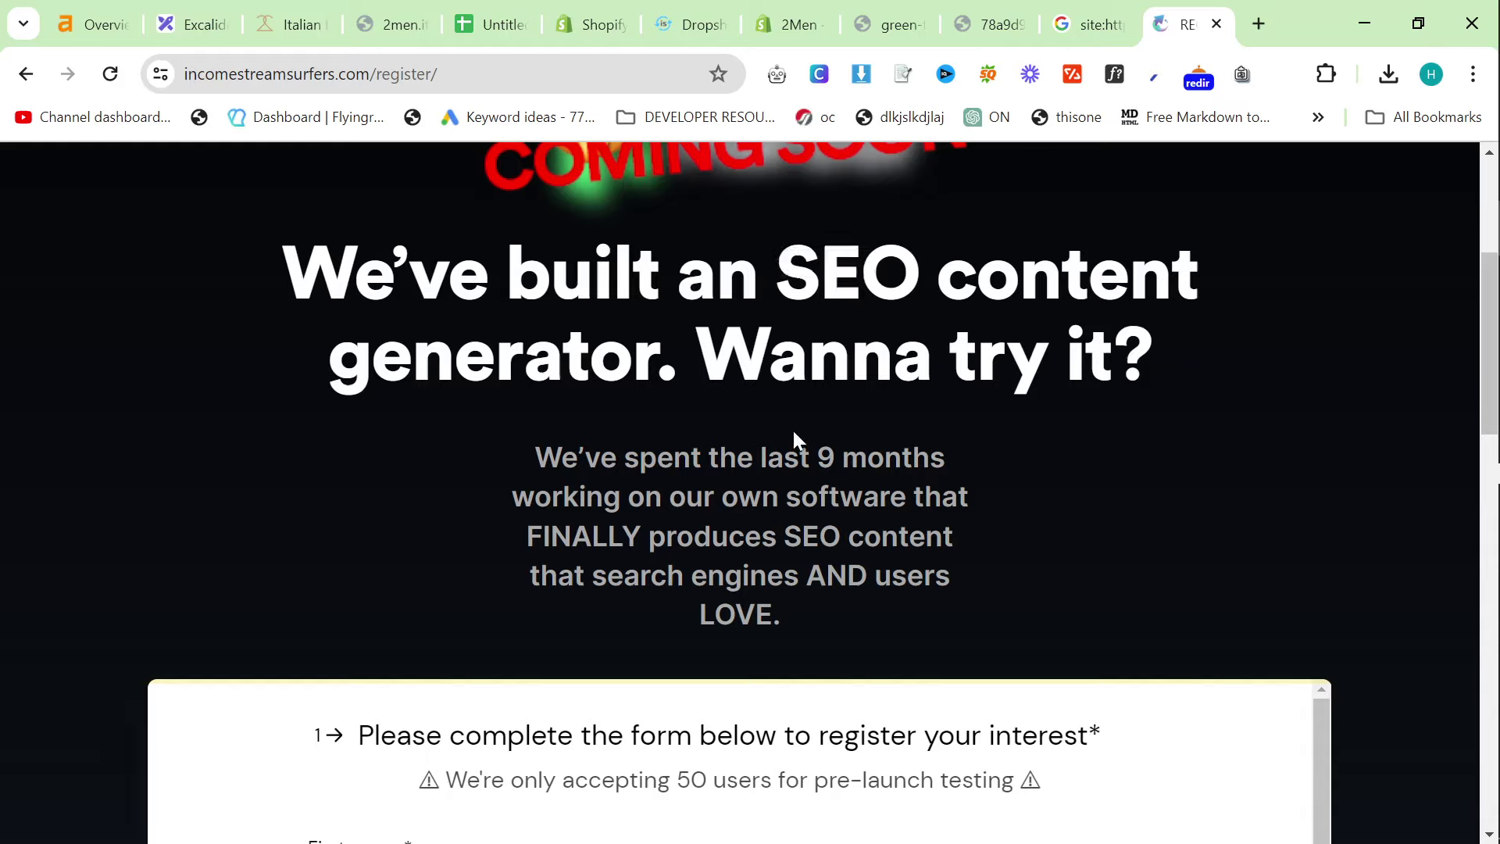
scroll(784, 432, up, 3)
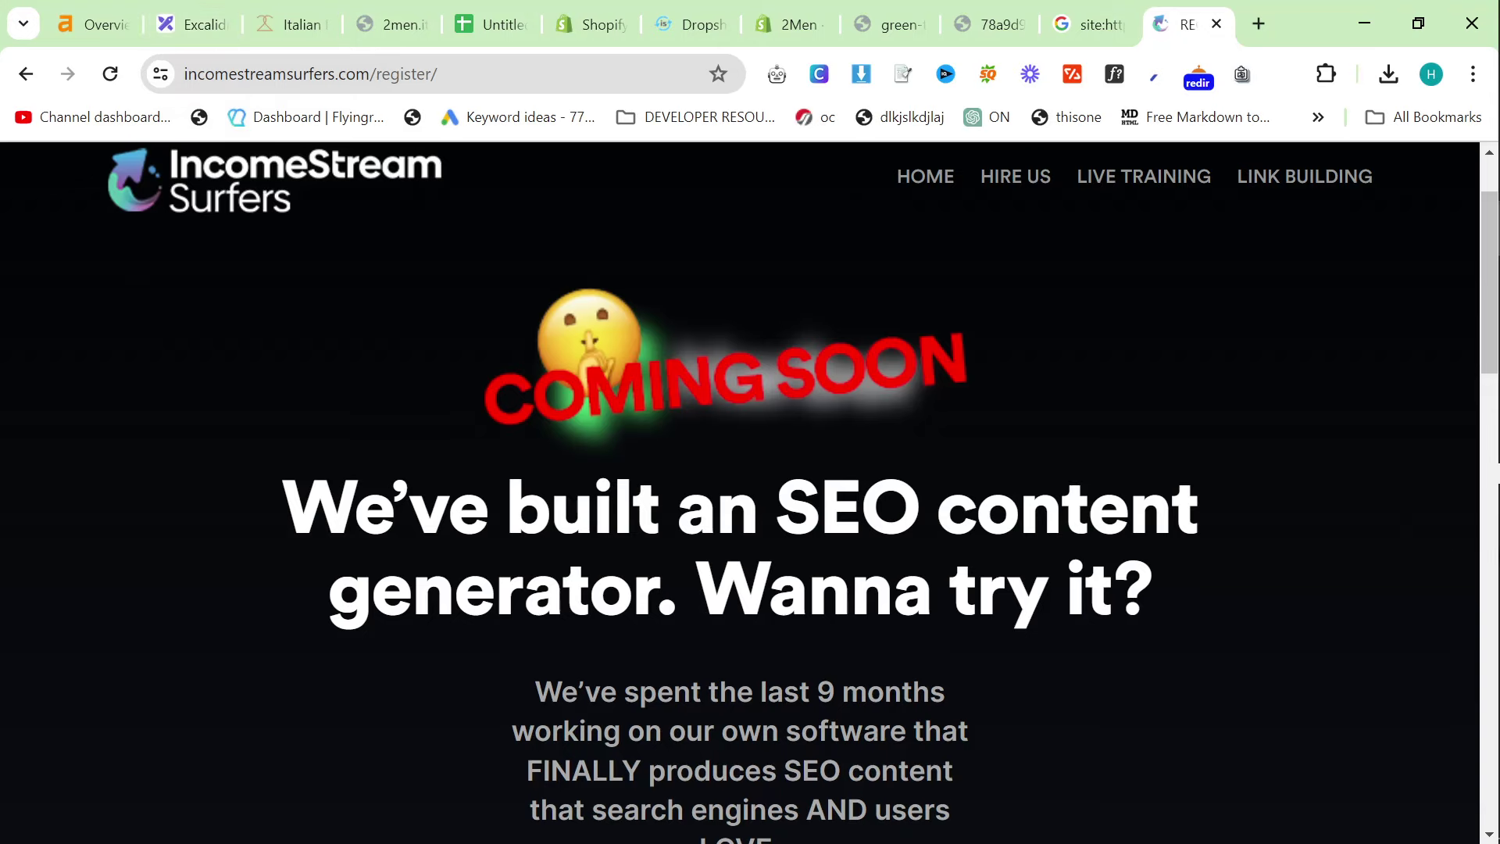
key(ctrl+2)
Search Google for 'hura collection embedder'
click(1101, 686)
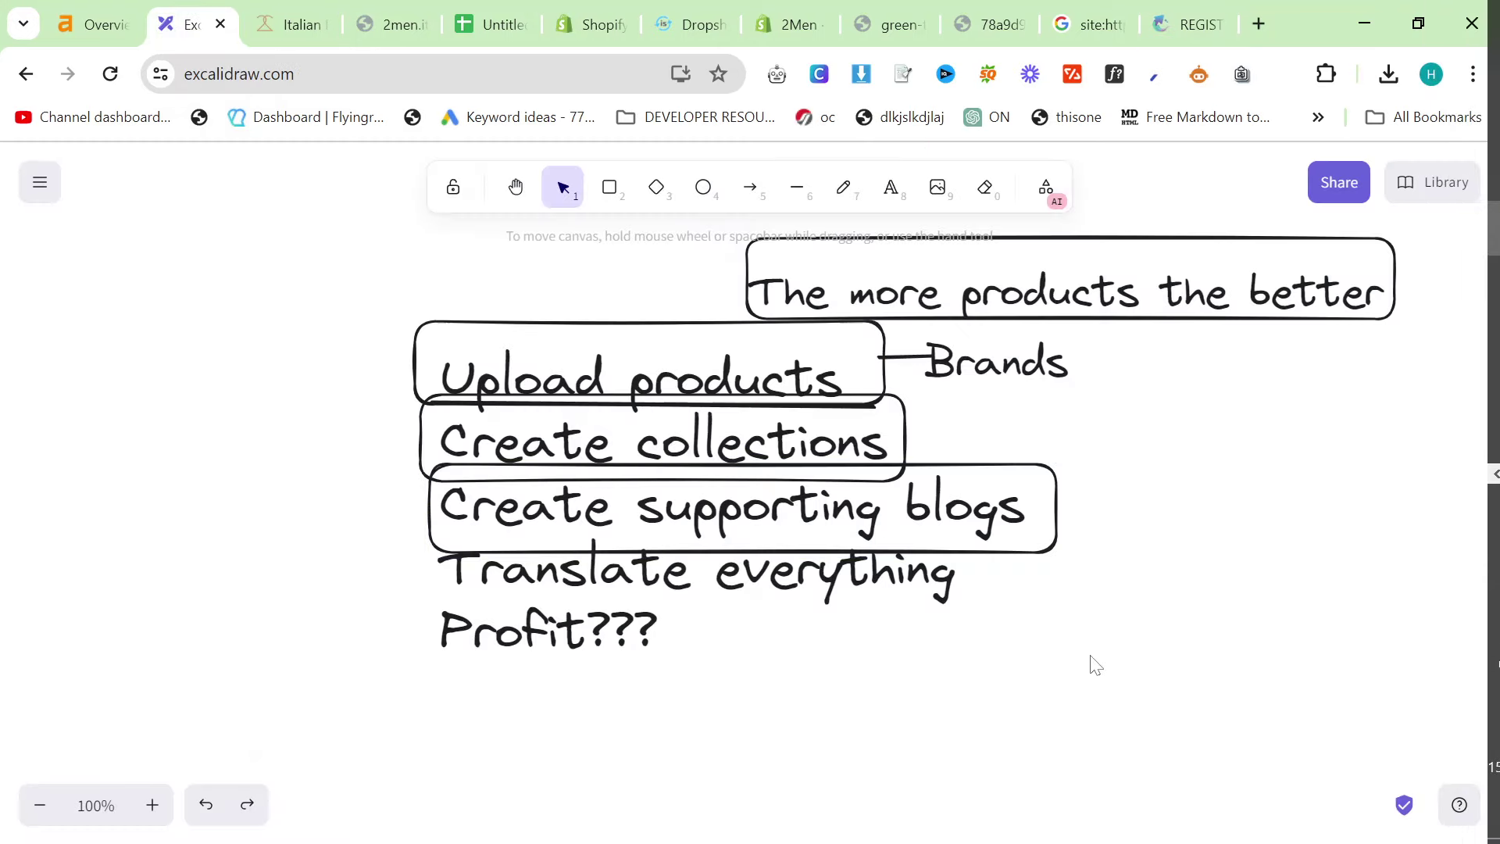
click(313, 28)
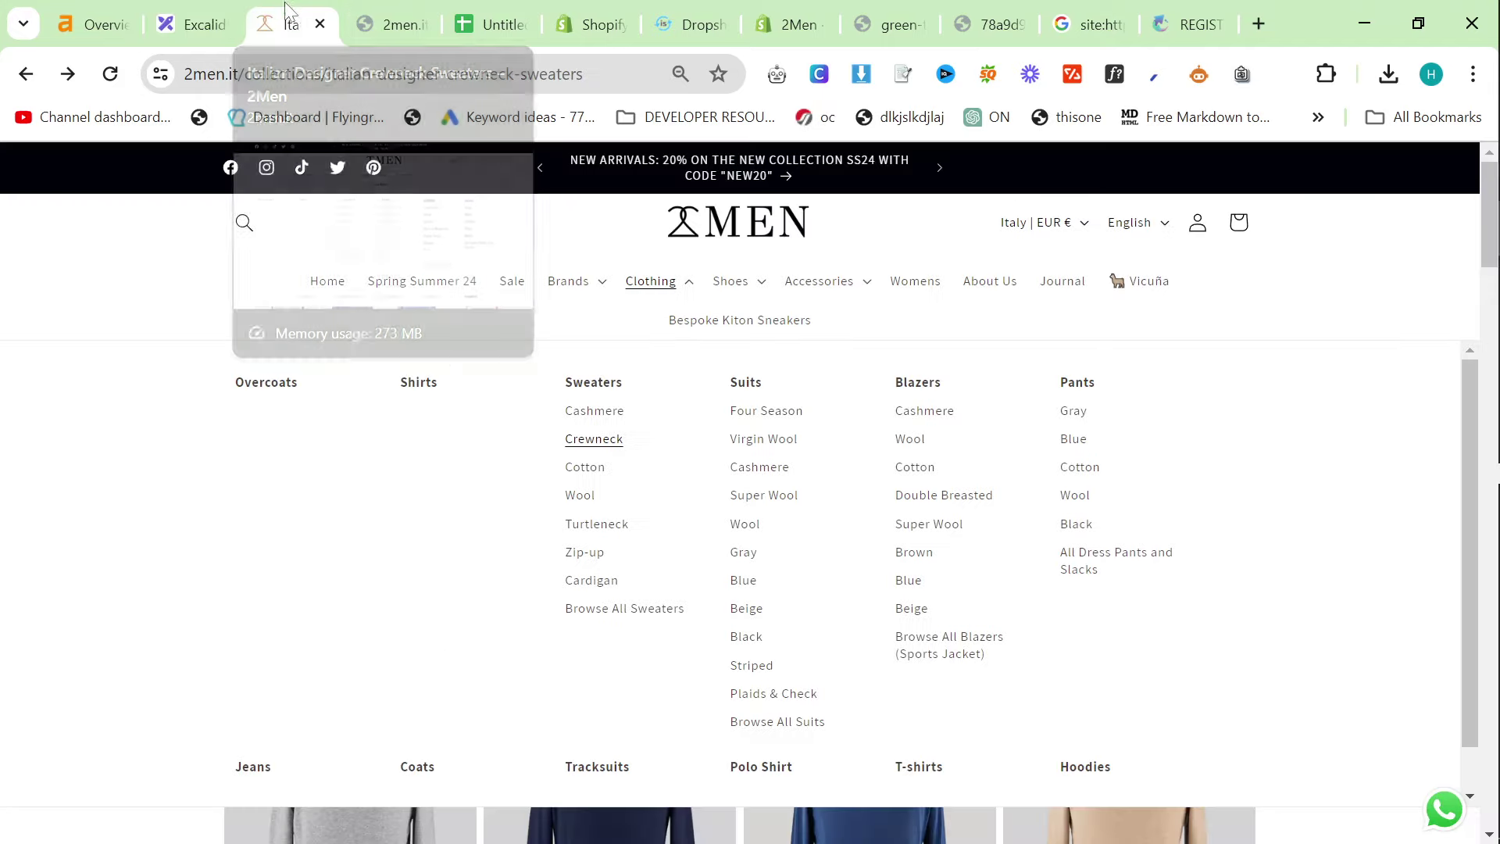
click(345, 72)
text(google.com)
key(Return)
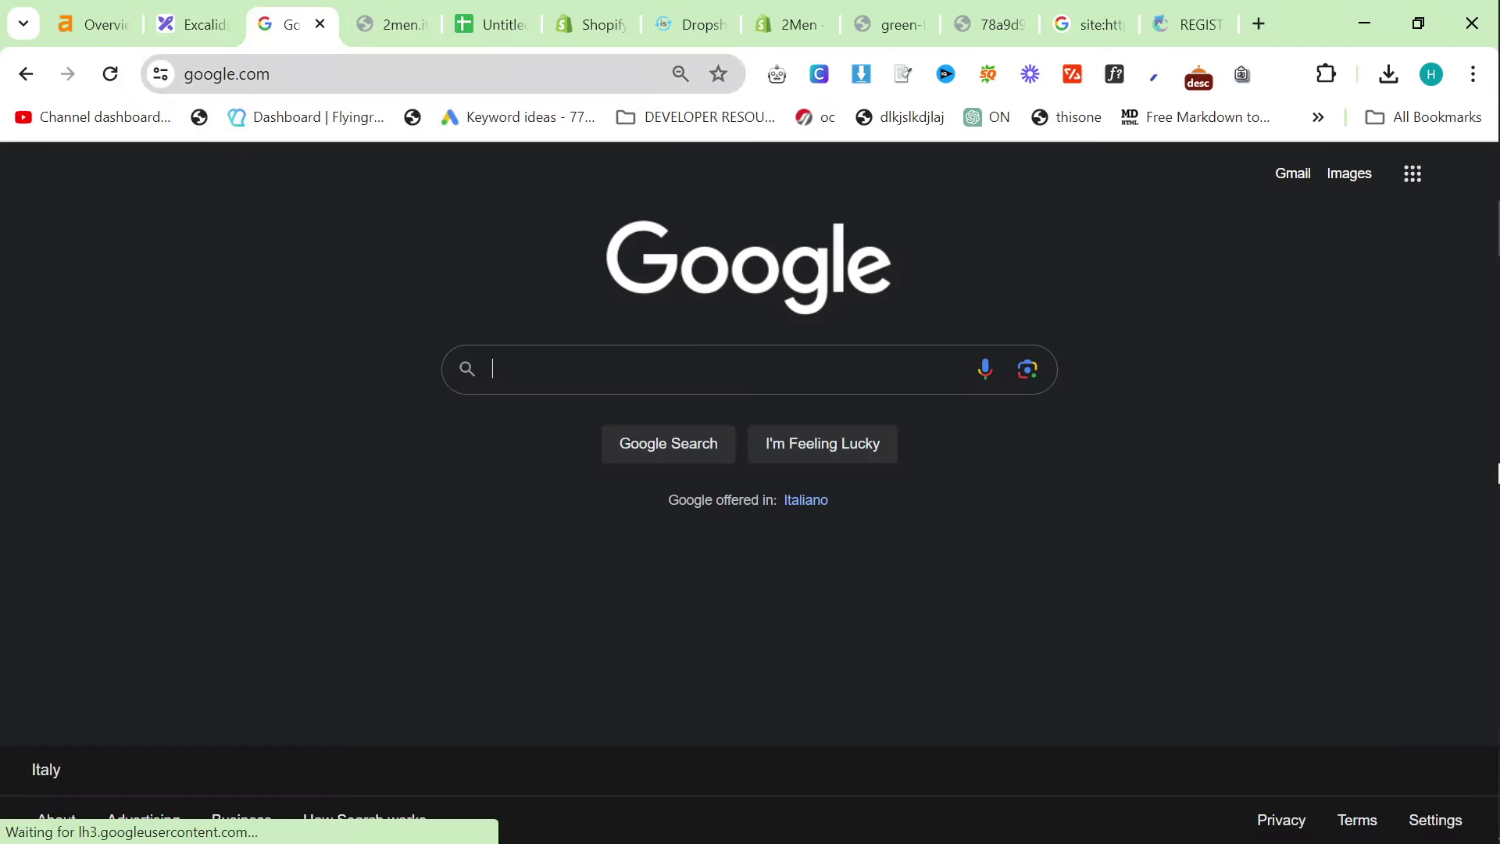
text(hura collection embedder)
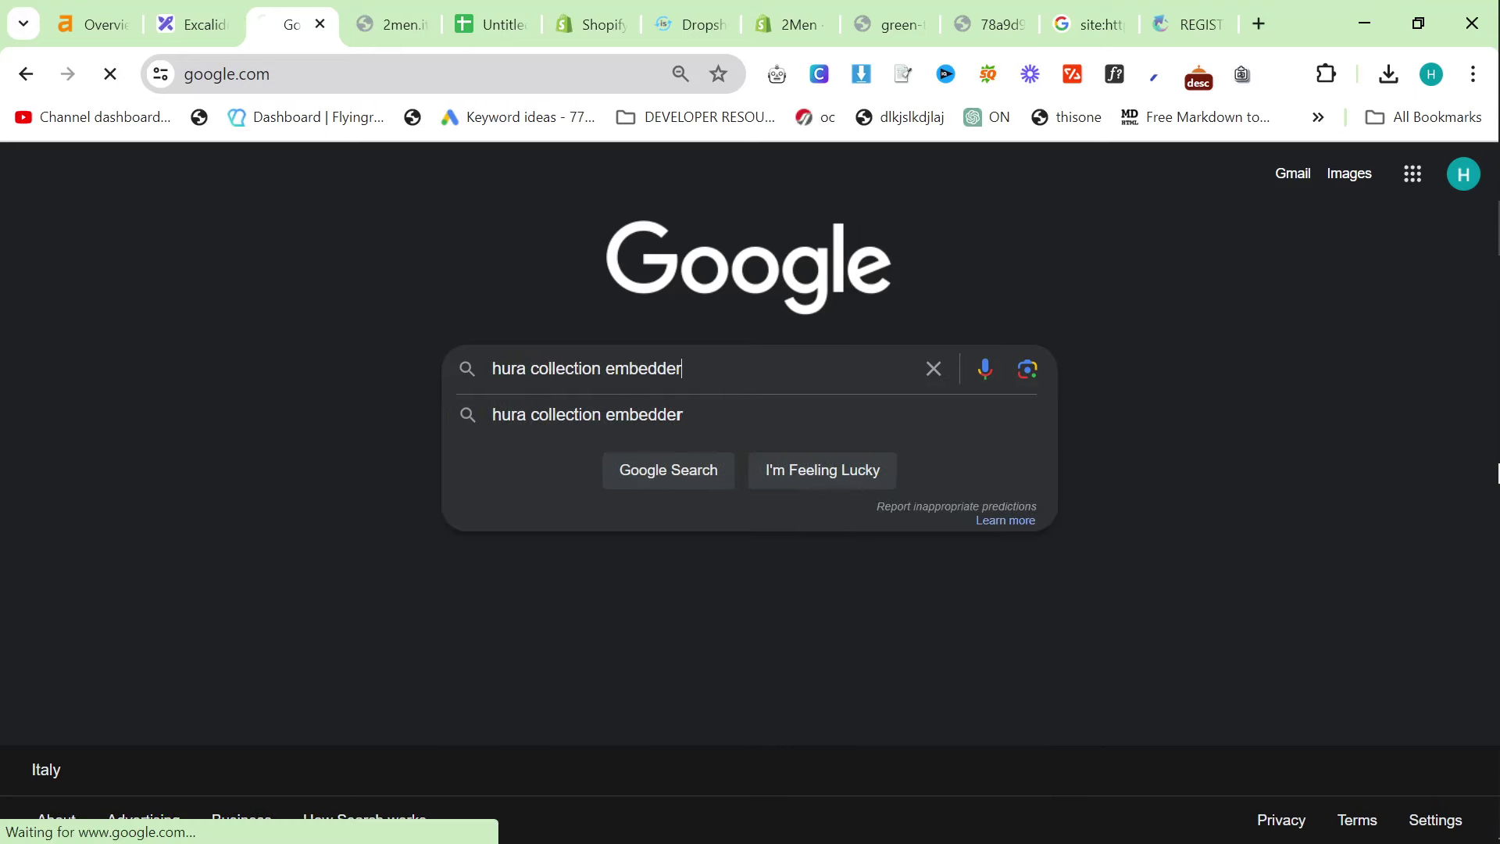
key(Return)
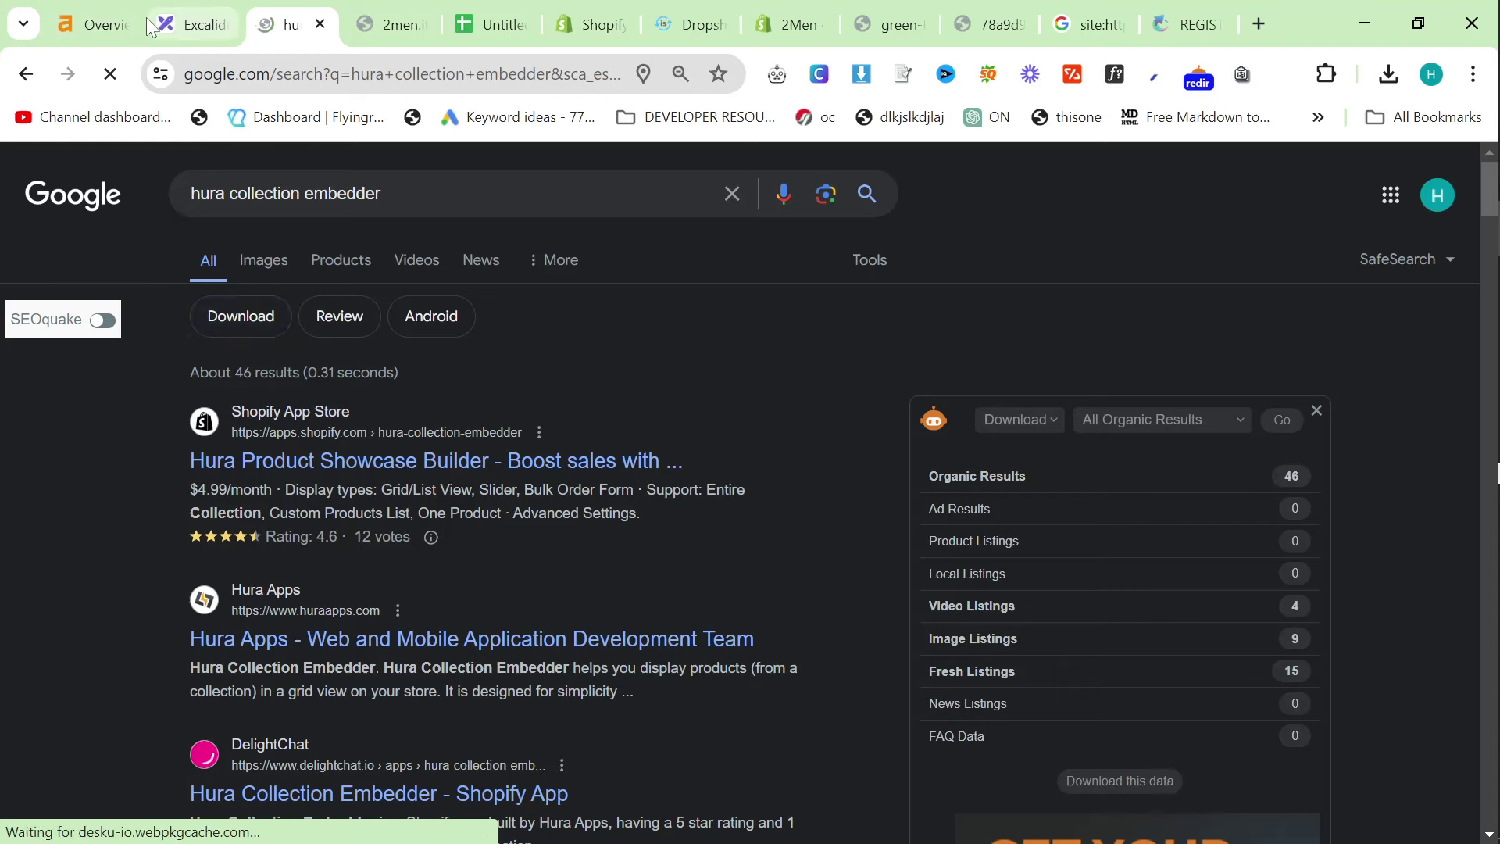
Open Claude's chats page in the sitemap tab, then view the Hura App Store listing
click(391, 24)
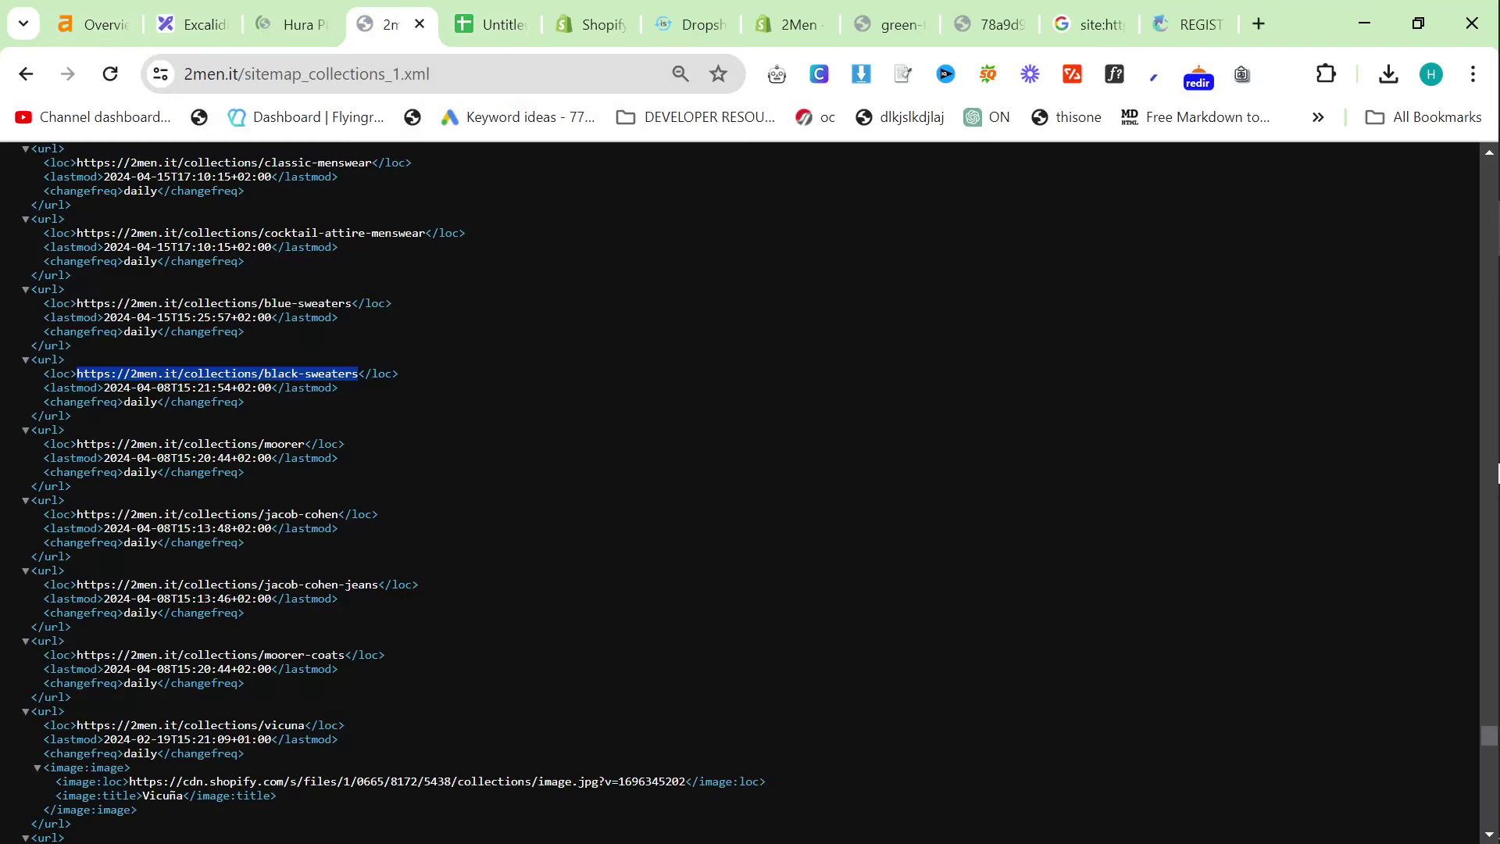
key(ctrl+l)
text(clau)
key(Return)
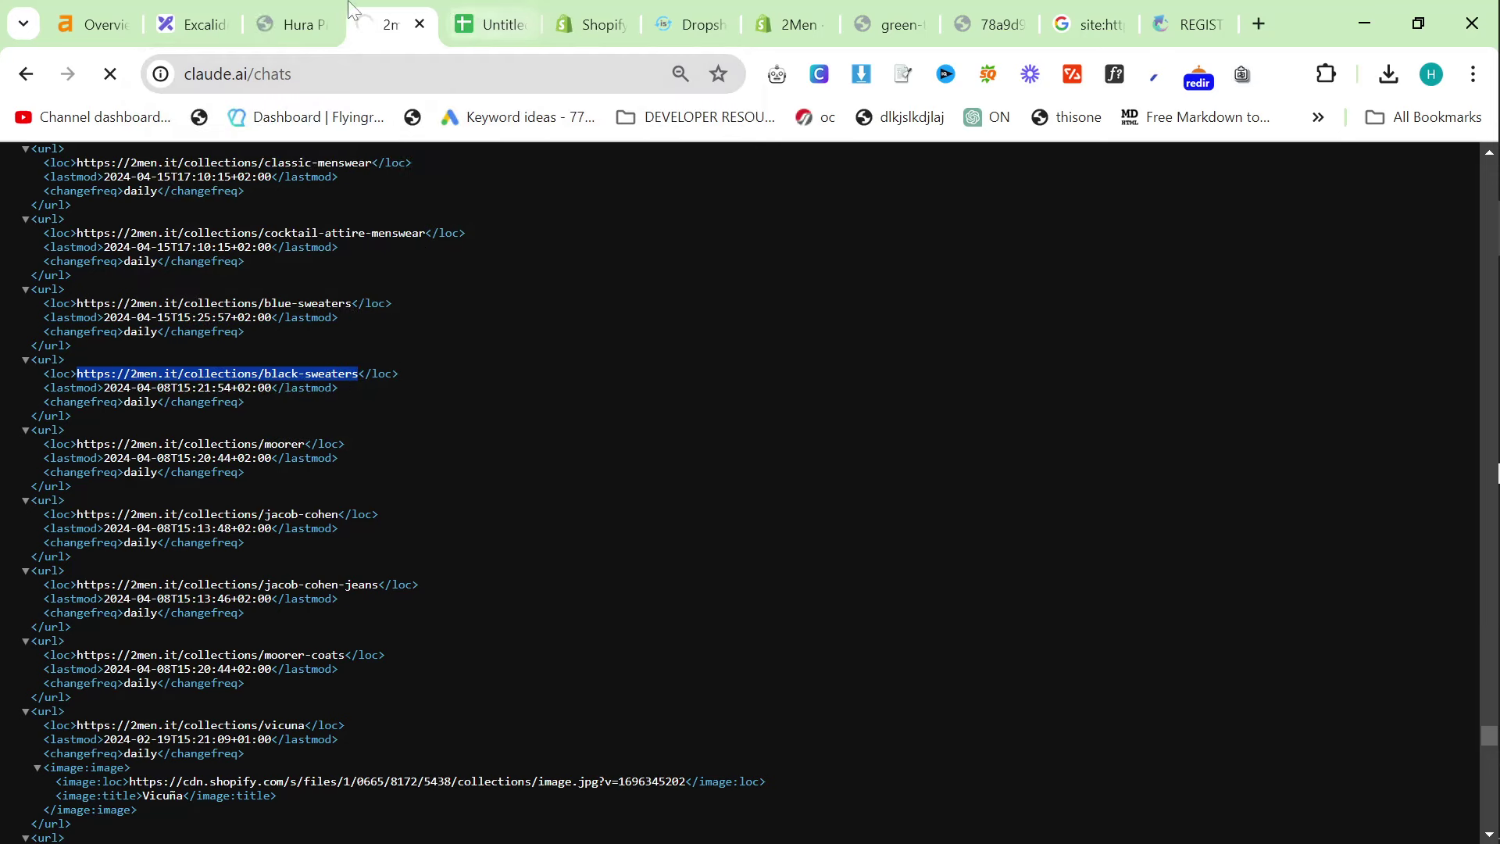
click(318, 11)
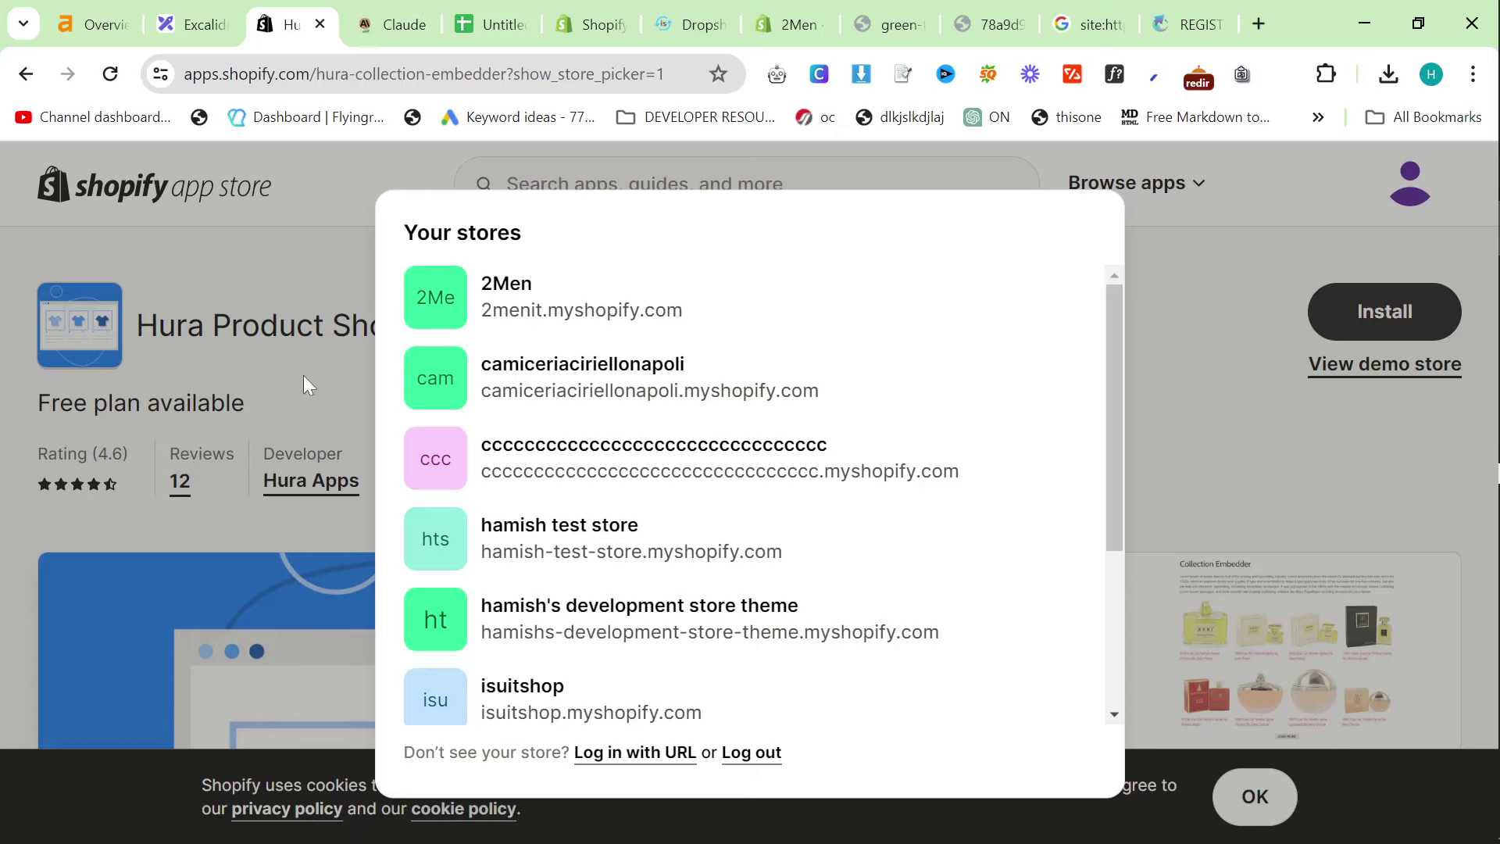
Nudge the Excalidraw roadmap step list slightly up and left
click(194, 24)
mouse_move(1496, 477)
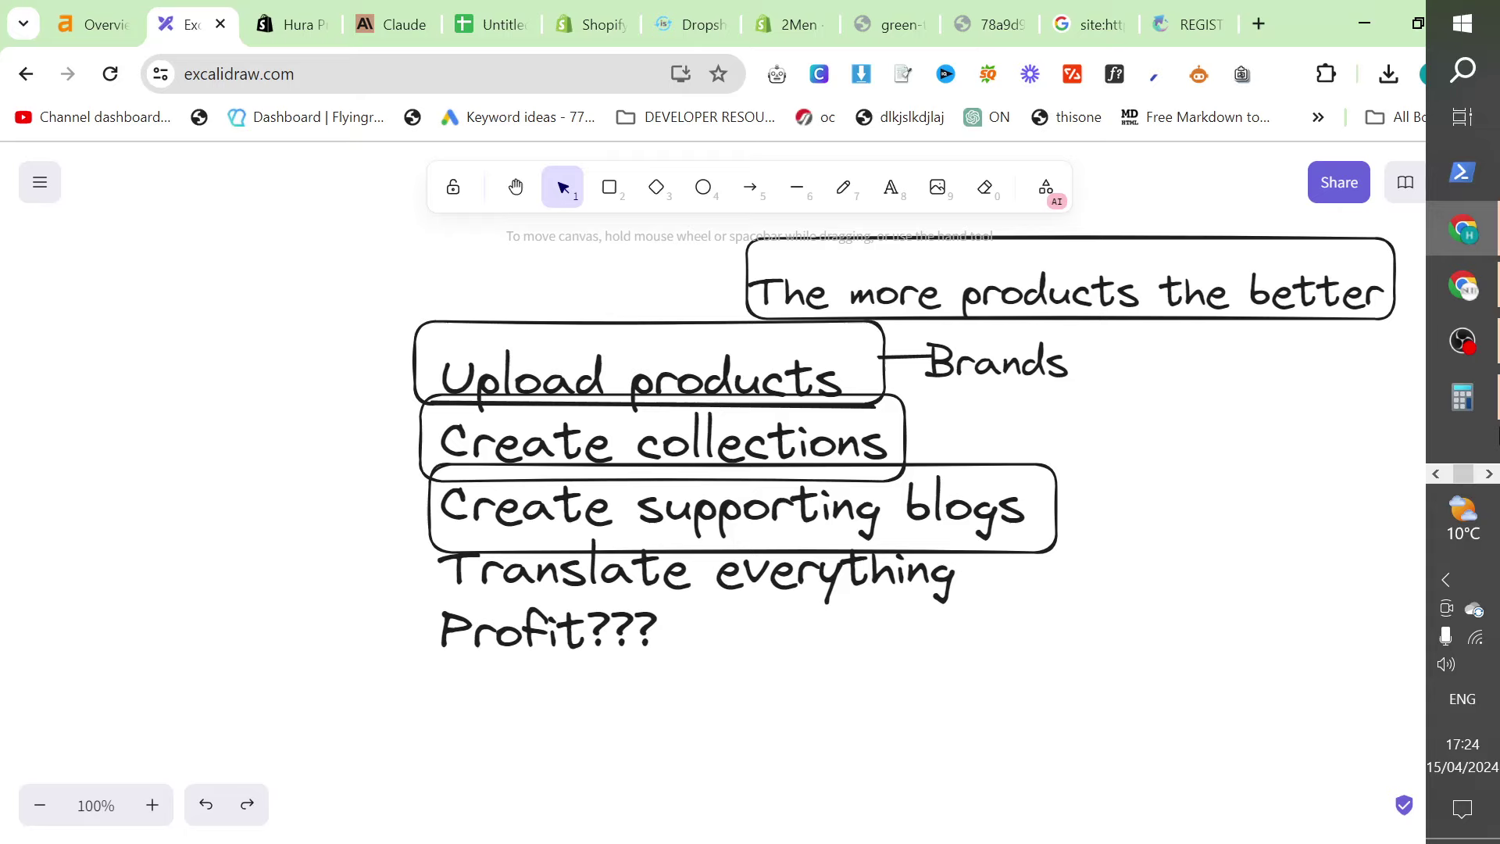
drag(993, 489, 990, 476)
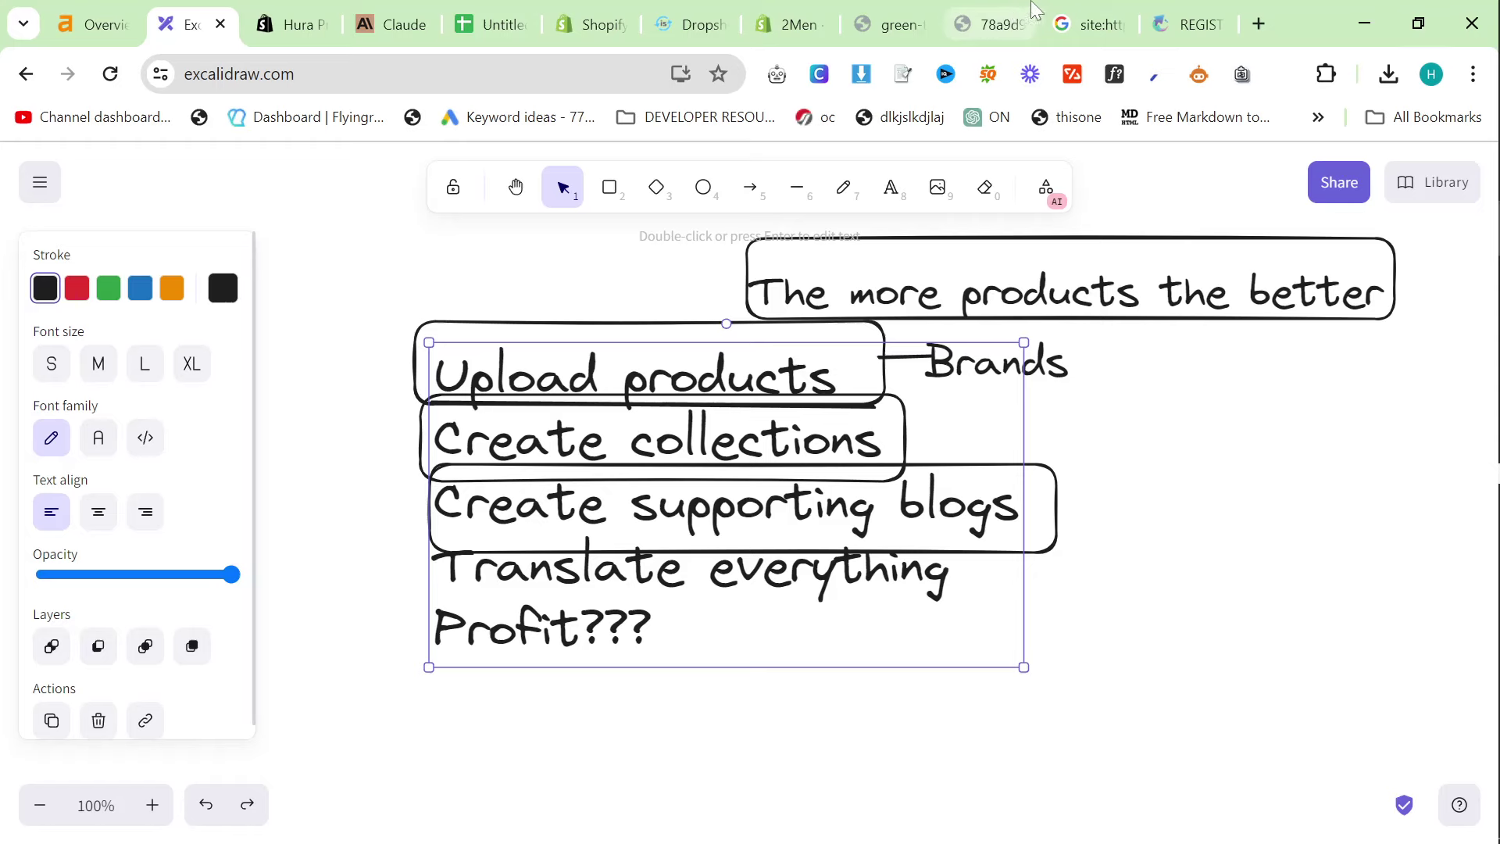
Load the 2men.it home page by trimming the sitemap address to the domain
click(1089, 24)
click(511, 73)
text(2m)
key(Return)
drag(305, 74, 762, 125)
key(BackSpace)
key(BackSpace)
key(Return)
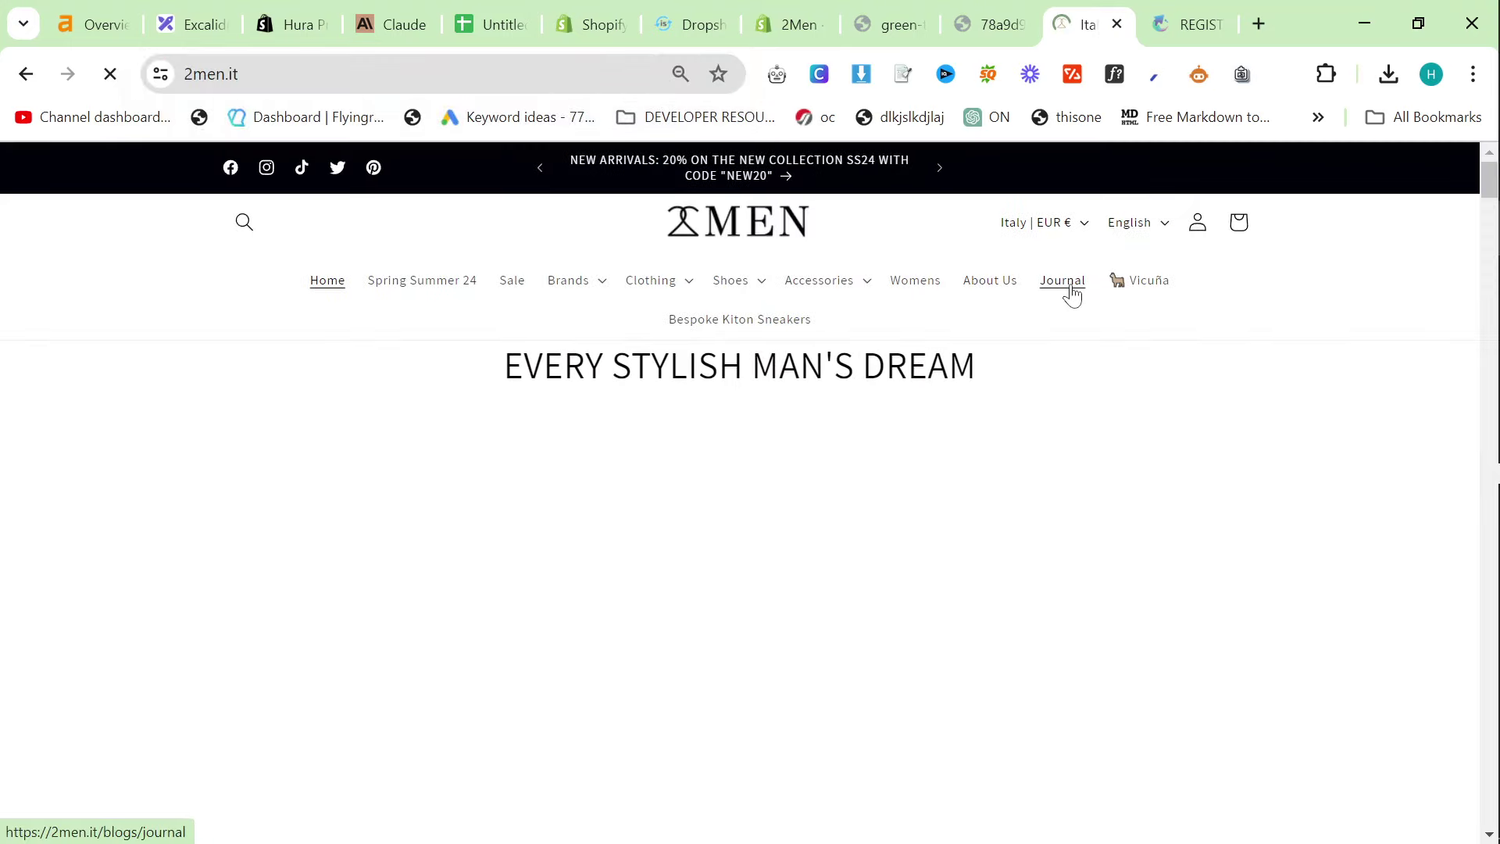
Open the Kiton overview article from the store's Journal
click(1062, 282)
scroll(798, 405, down, 3)
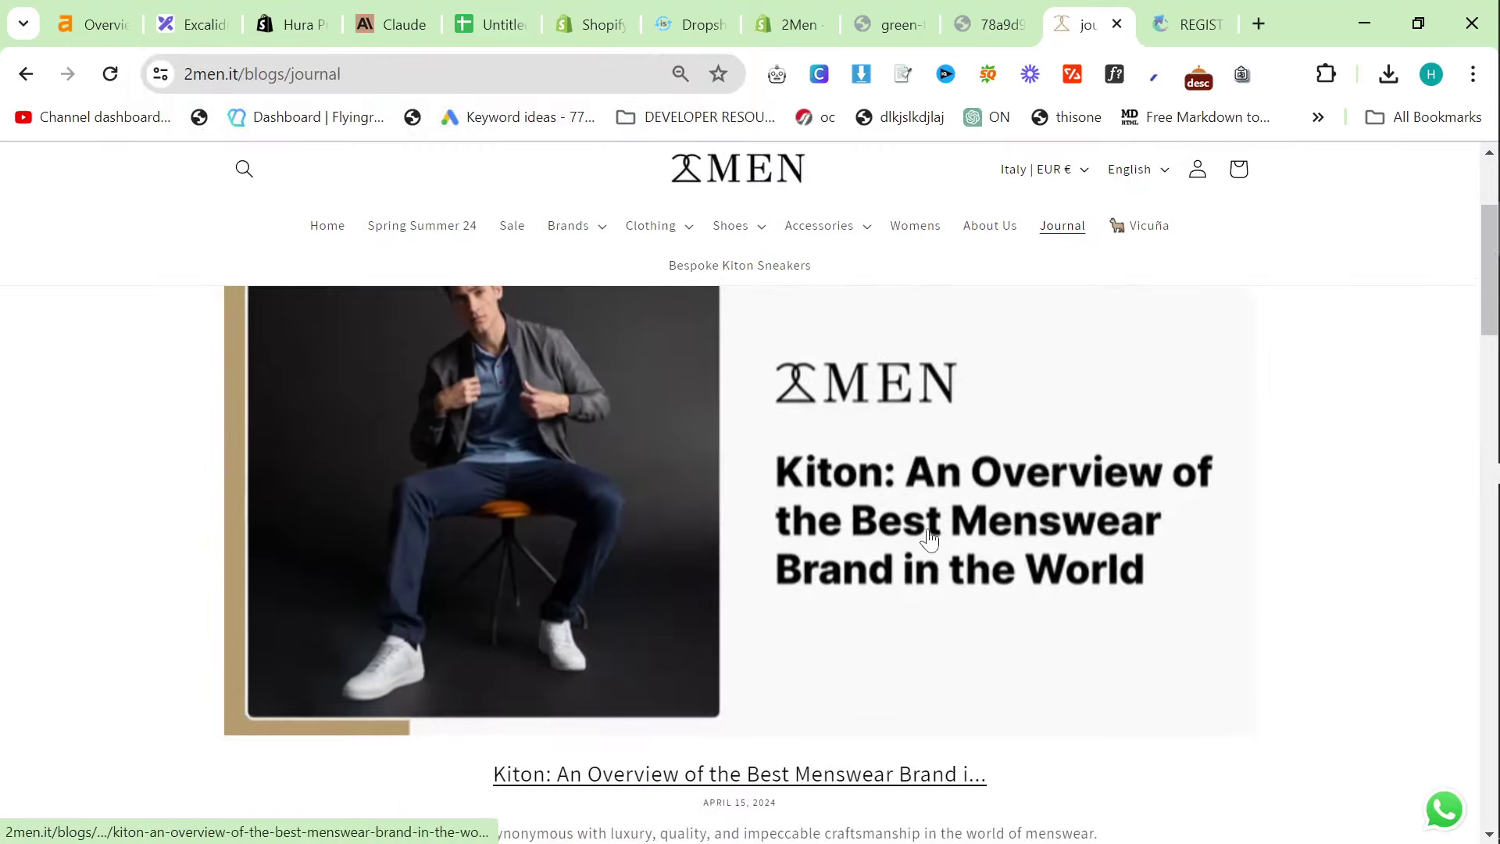
click(748, 584)
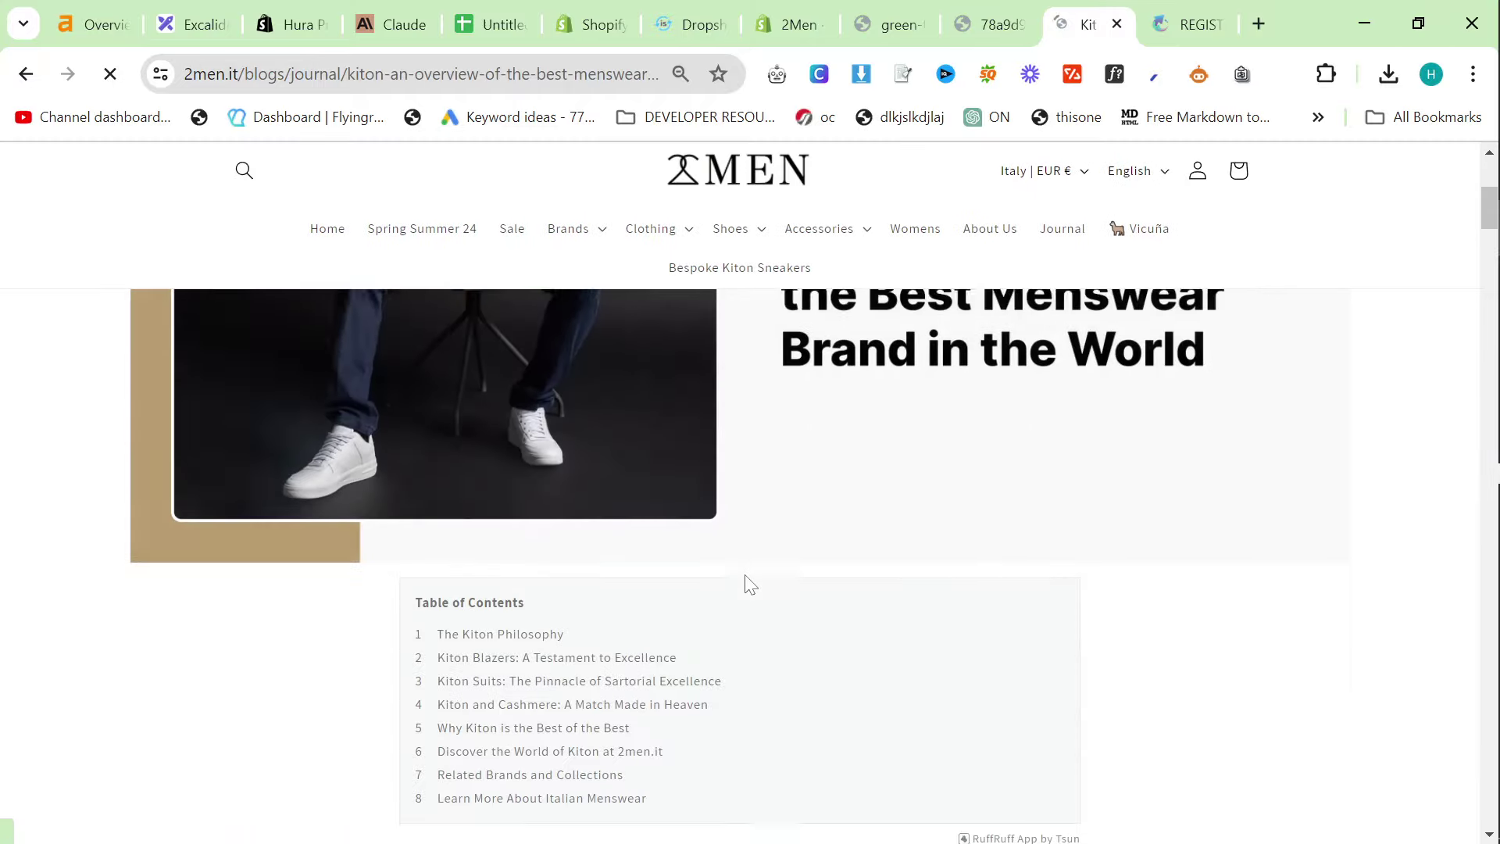
scroll(748, 585, down, 15)
scroll(854, 602, up, 7)
scroll(853, 603, up, 5)
scroll(857, 602, down, 18)
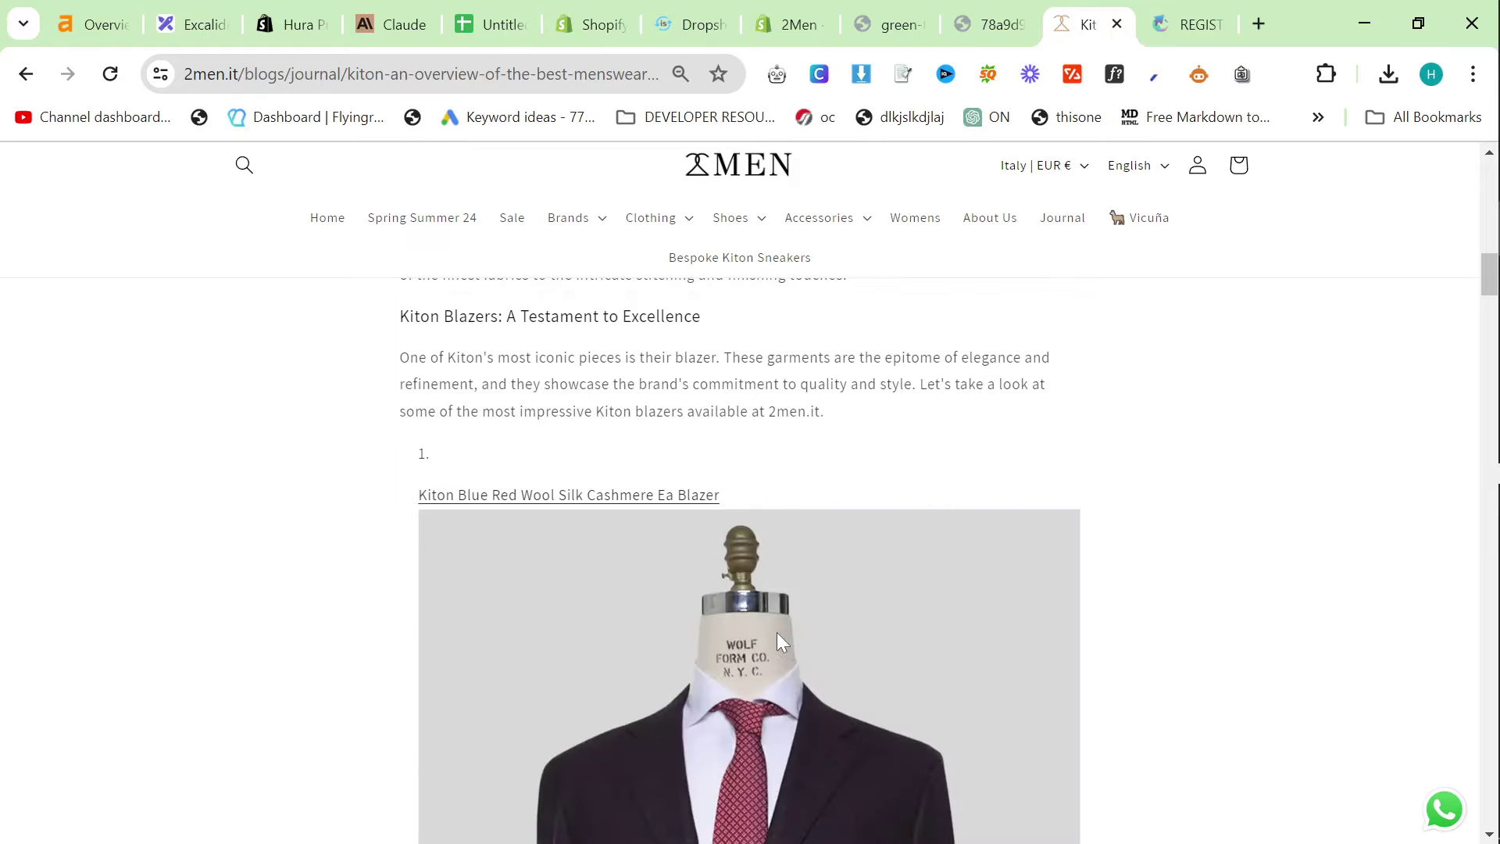
scroll(1390, 612, up, 15)
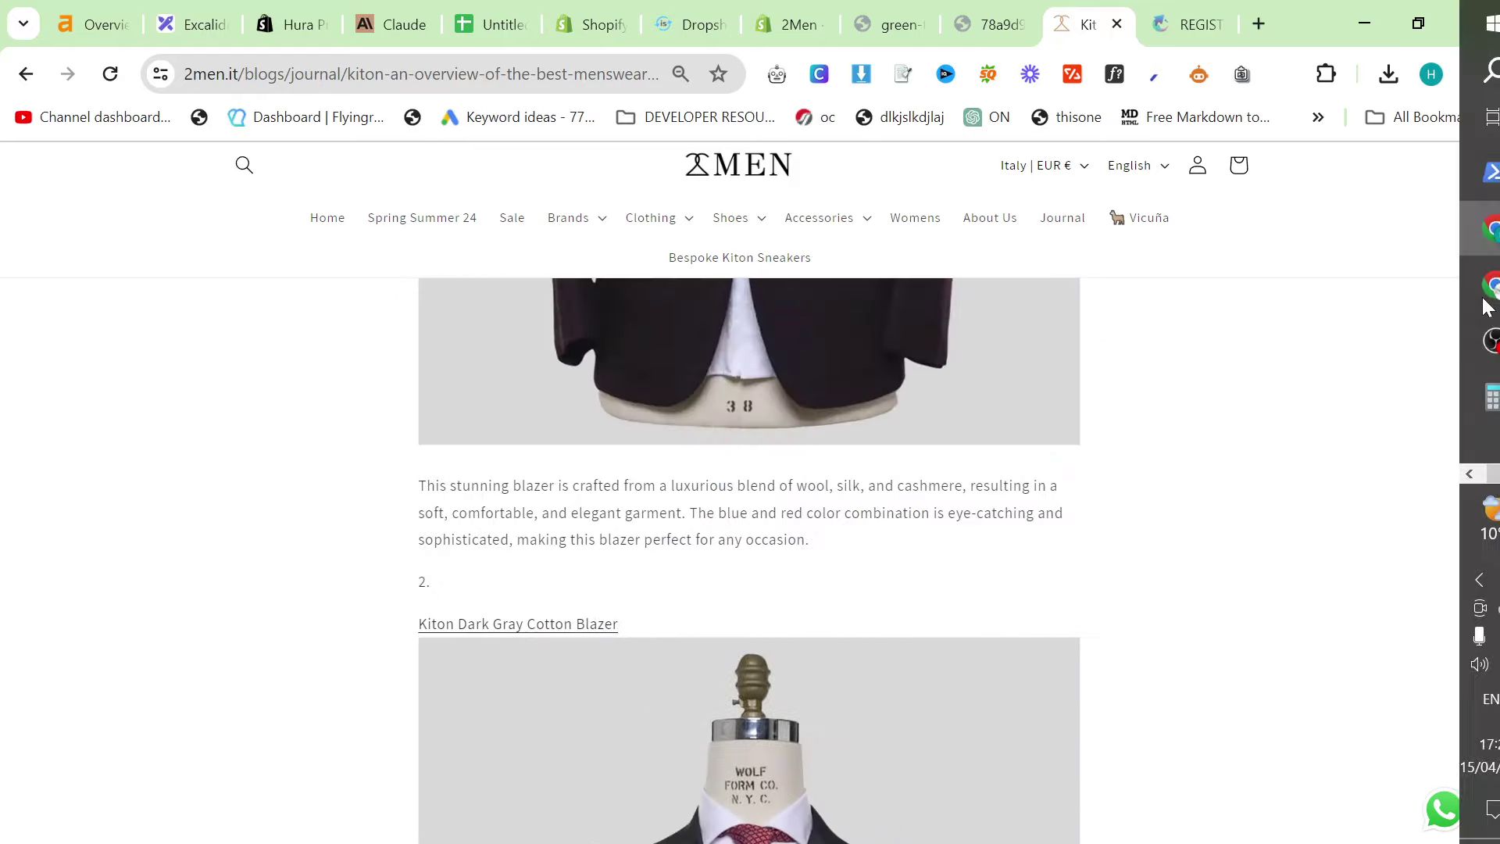
scroll(1240, 599, up, 5)
scroll(385, 619, down, 1)
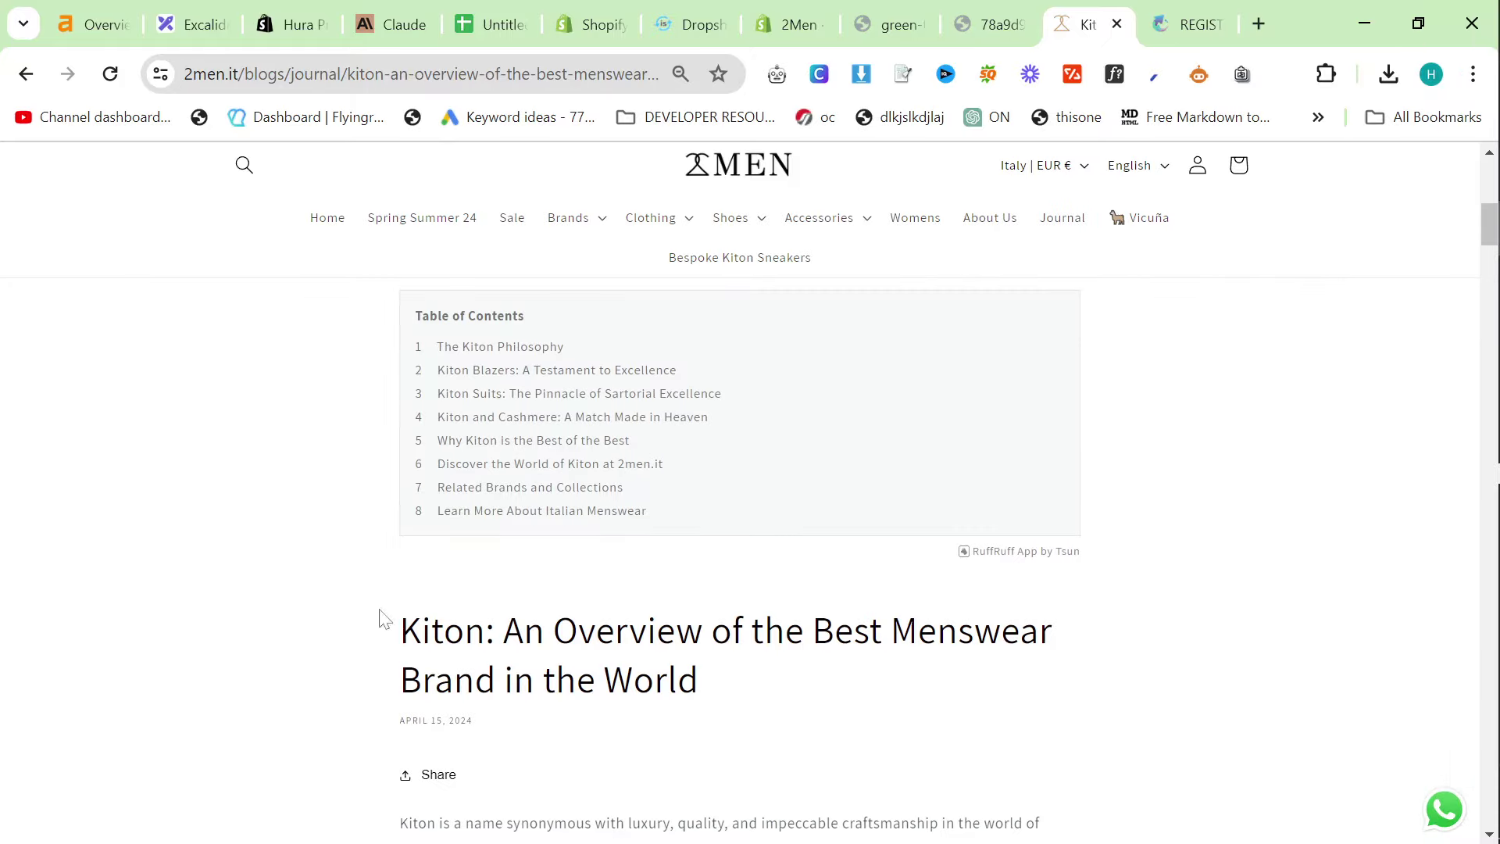
Read down through the Kiton overview article
drag(385, 620, 406, 590)
click(785, 701)
click(736, 680)
scroll(735, 680, down, 15)
scroll(736, 677, down, 20)
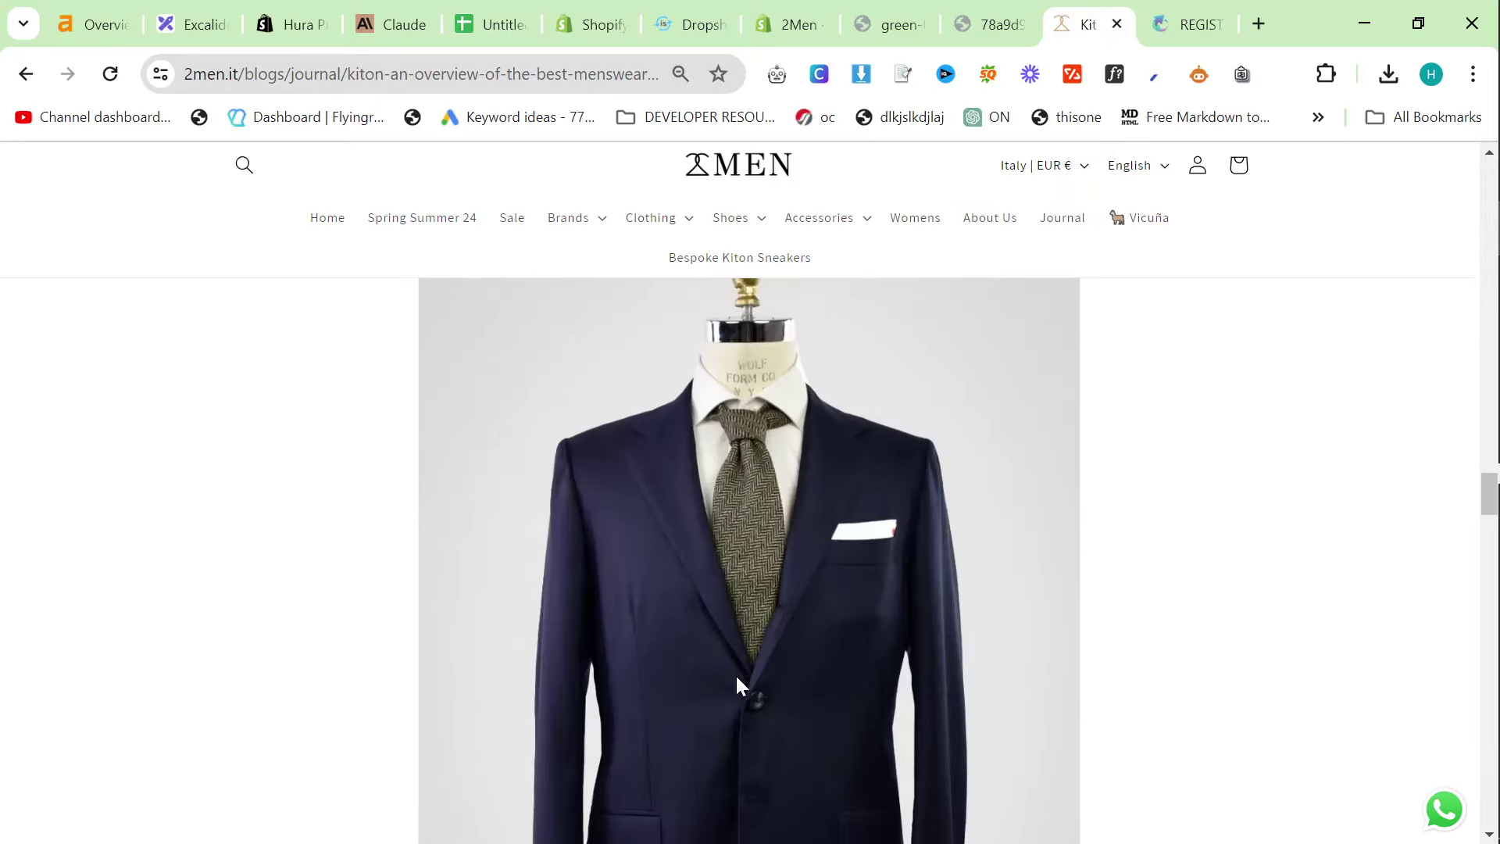
scroll(736, 677, down, 15)
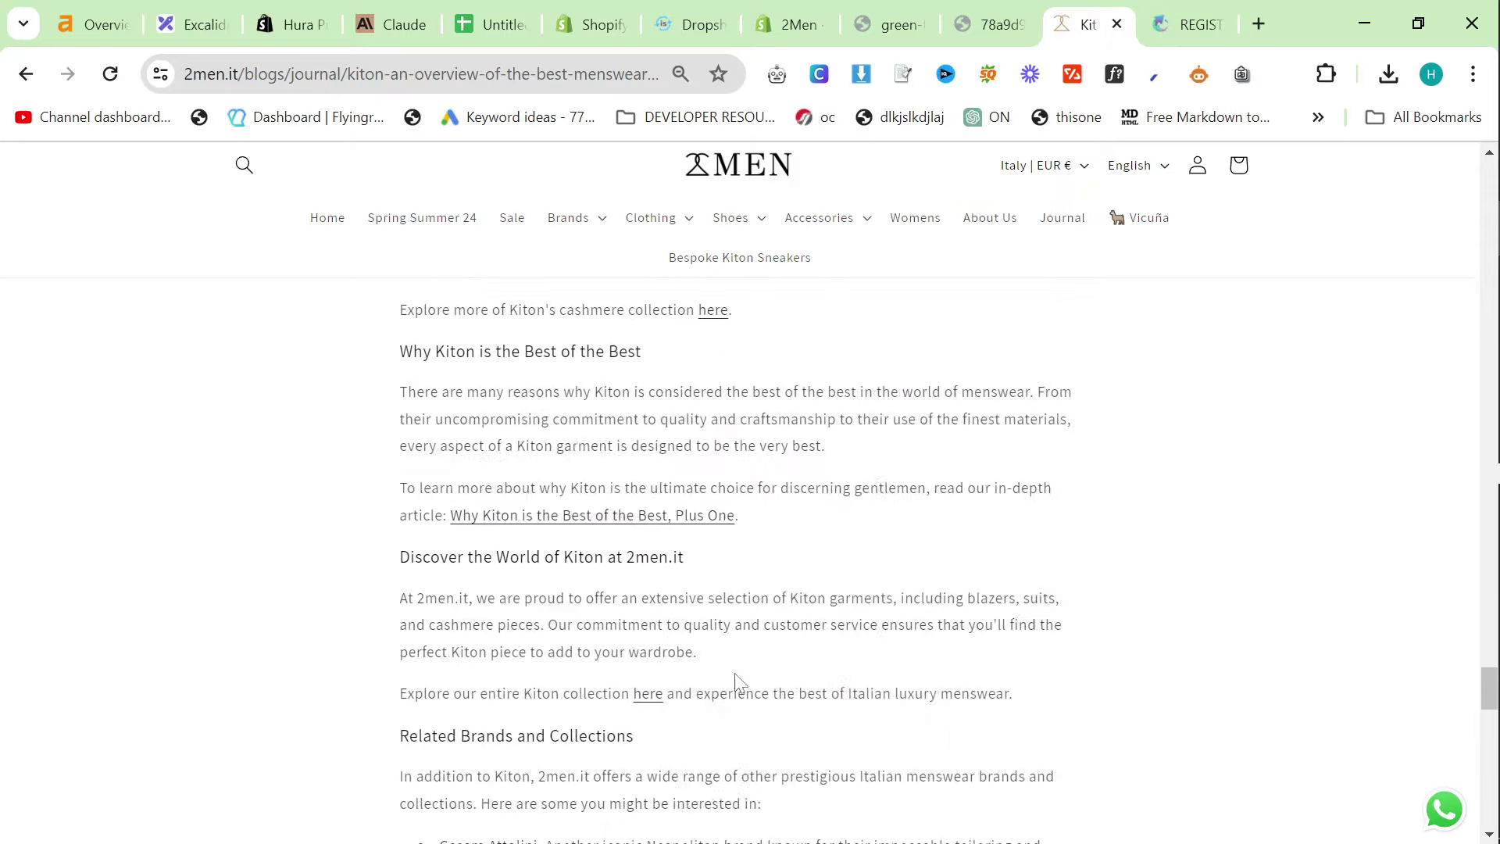
scroll(559, 344, down, 3)
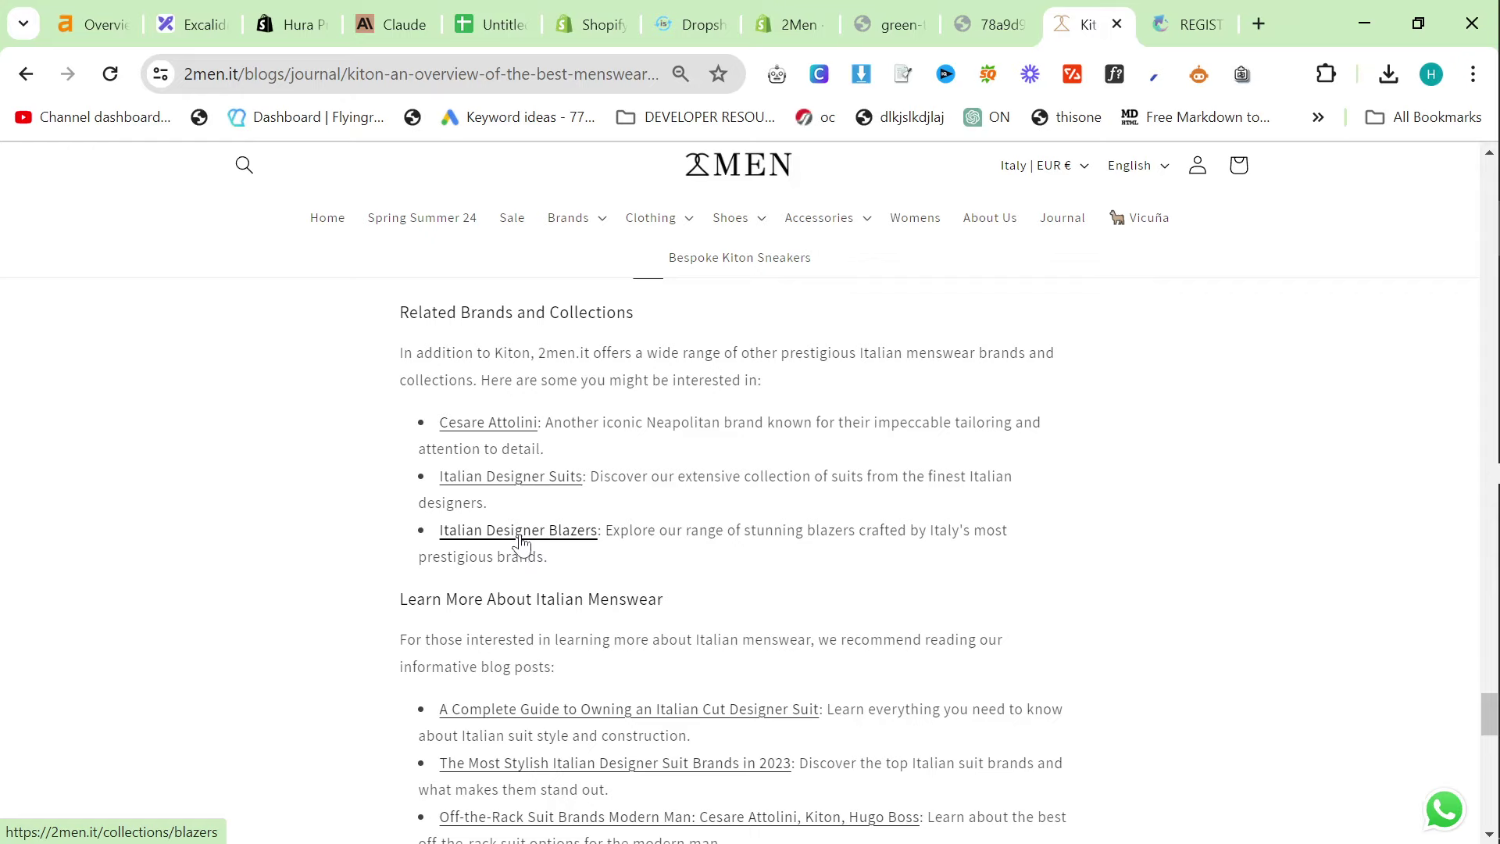
scroll(539, 525, down, 6)
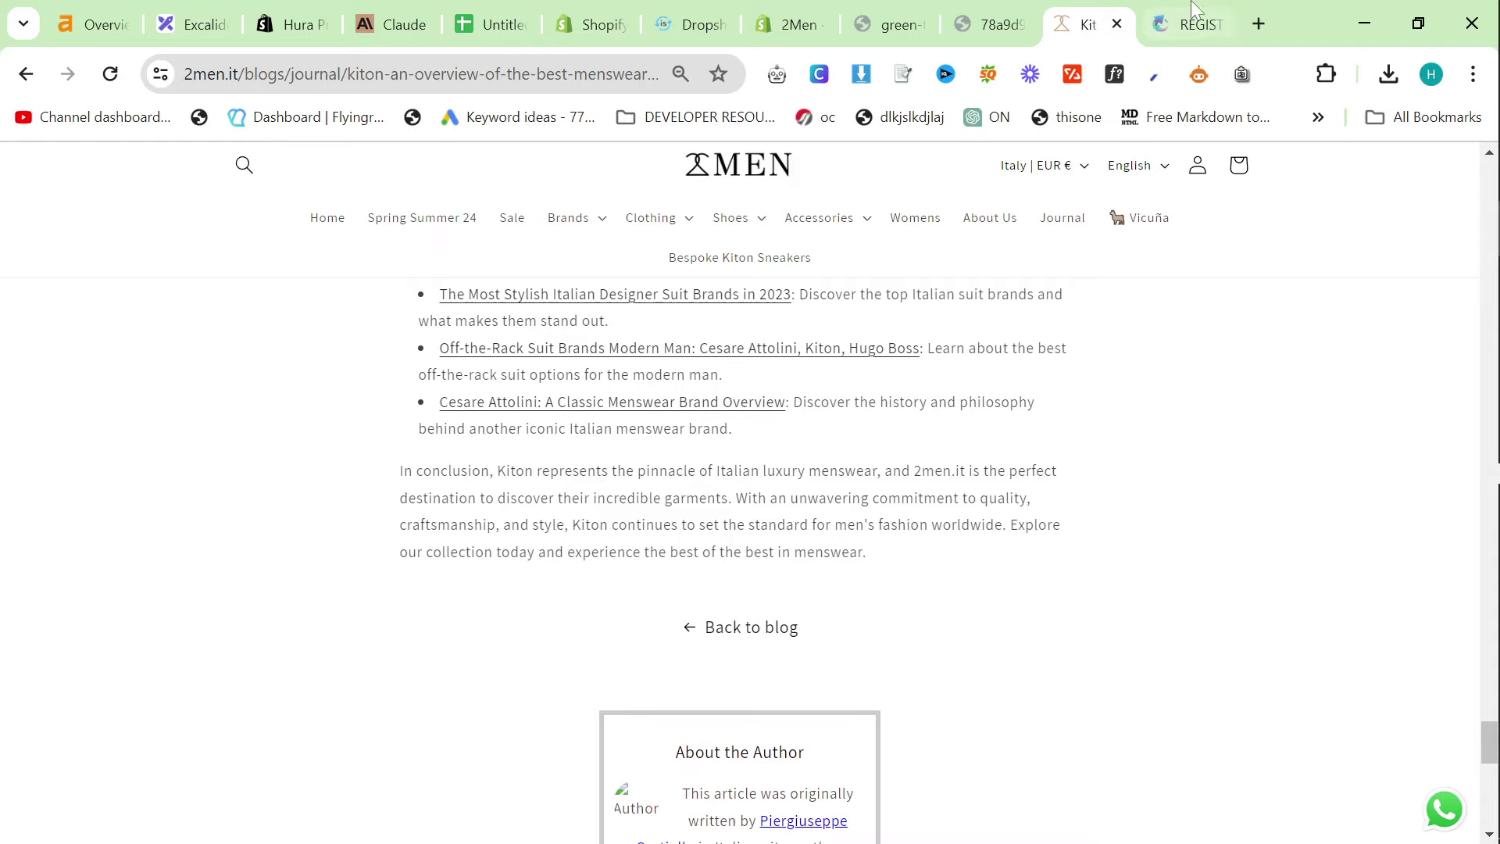
Look over the SEO content generator registration page again, briefly checking the Hura tab
click(1199, 24)
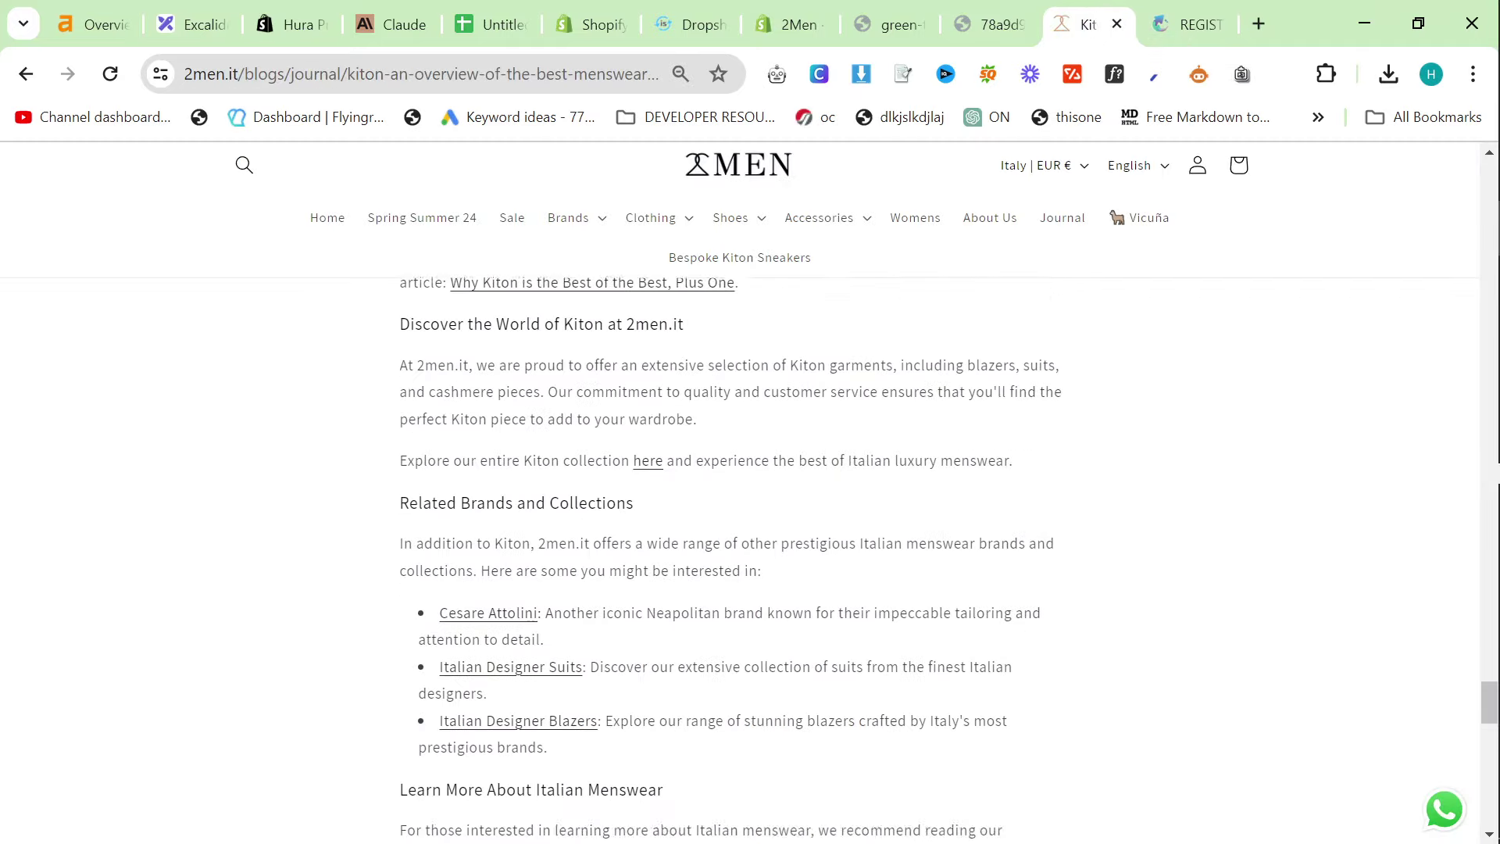
scroll(771, 593, up, 15)
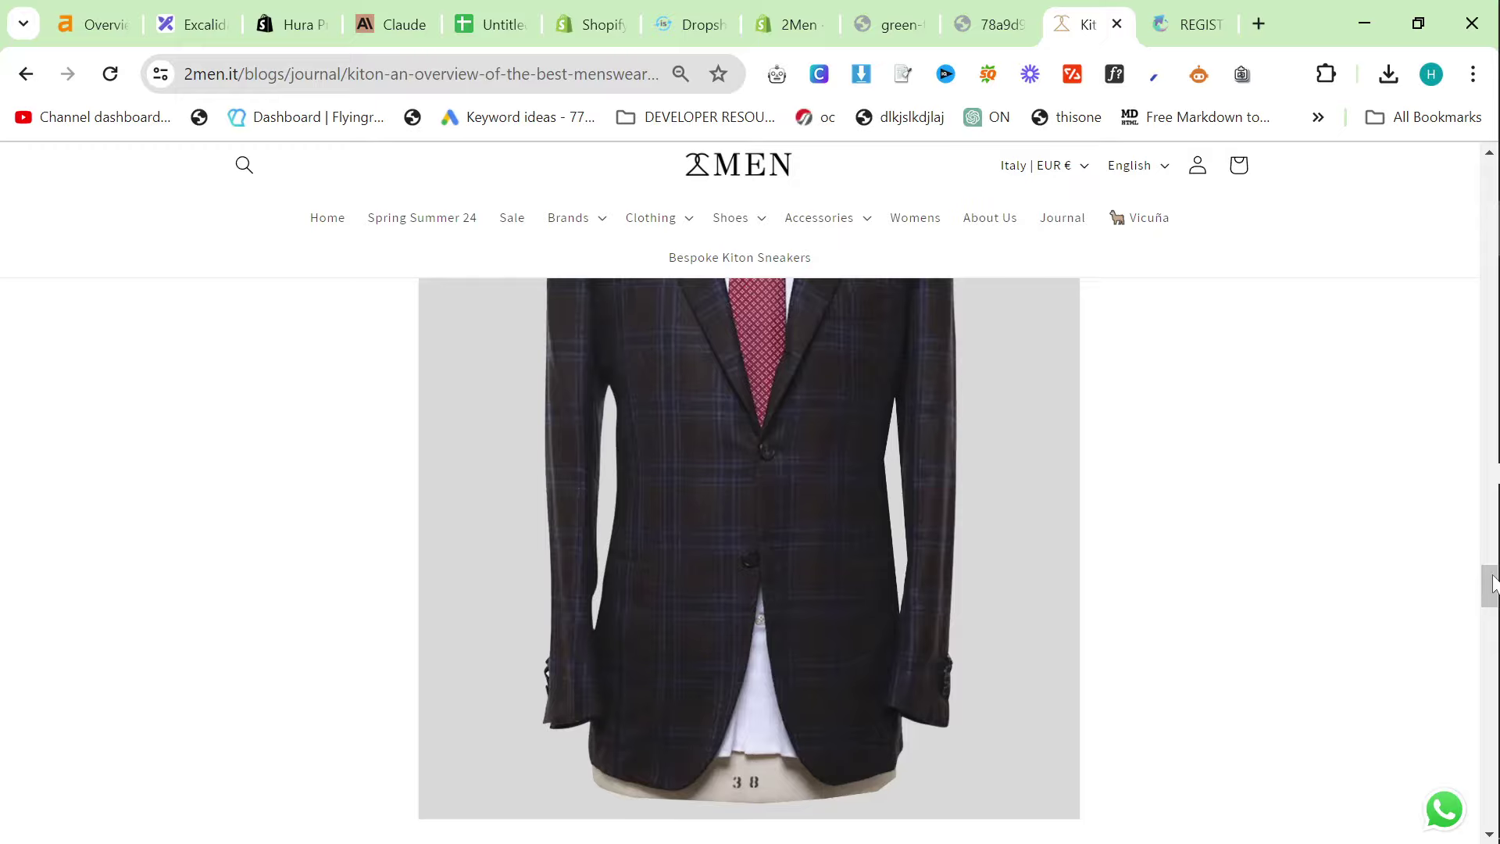
drag(1491, 584, 1491, 221)
scroll(1263, 391, up, 6)
scroll(1112, 449, down, 6)
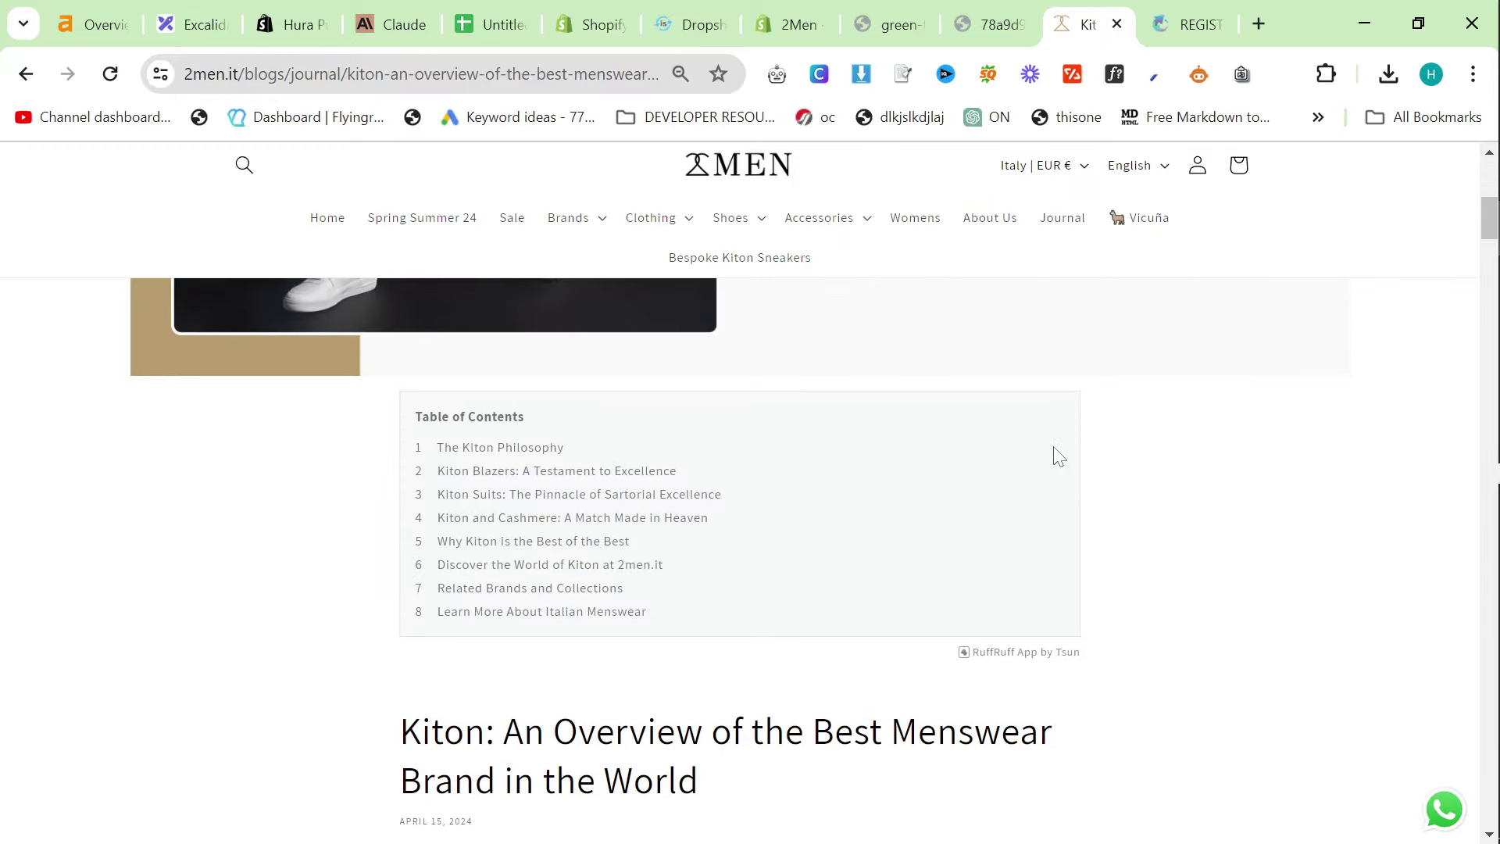
scroll(1059, 457, down, 1)
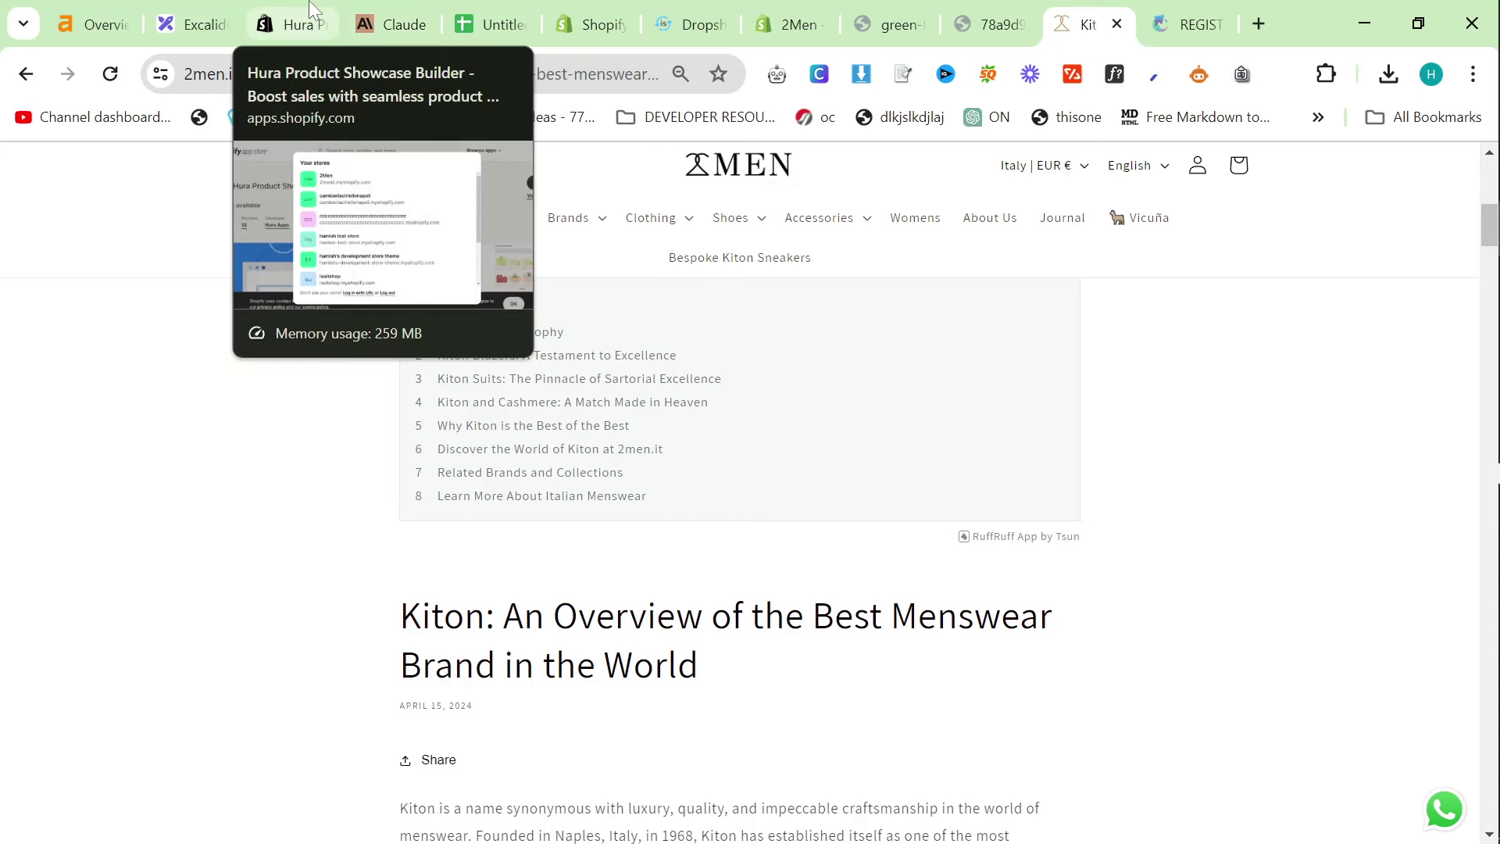
click(296, 24)
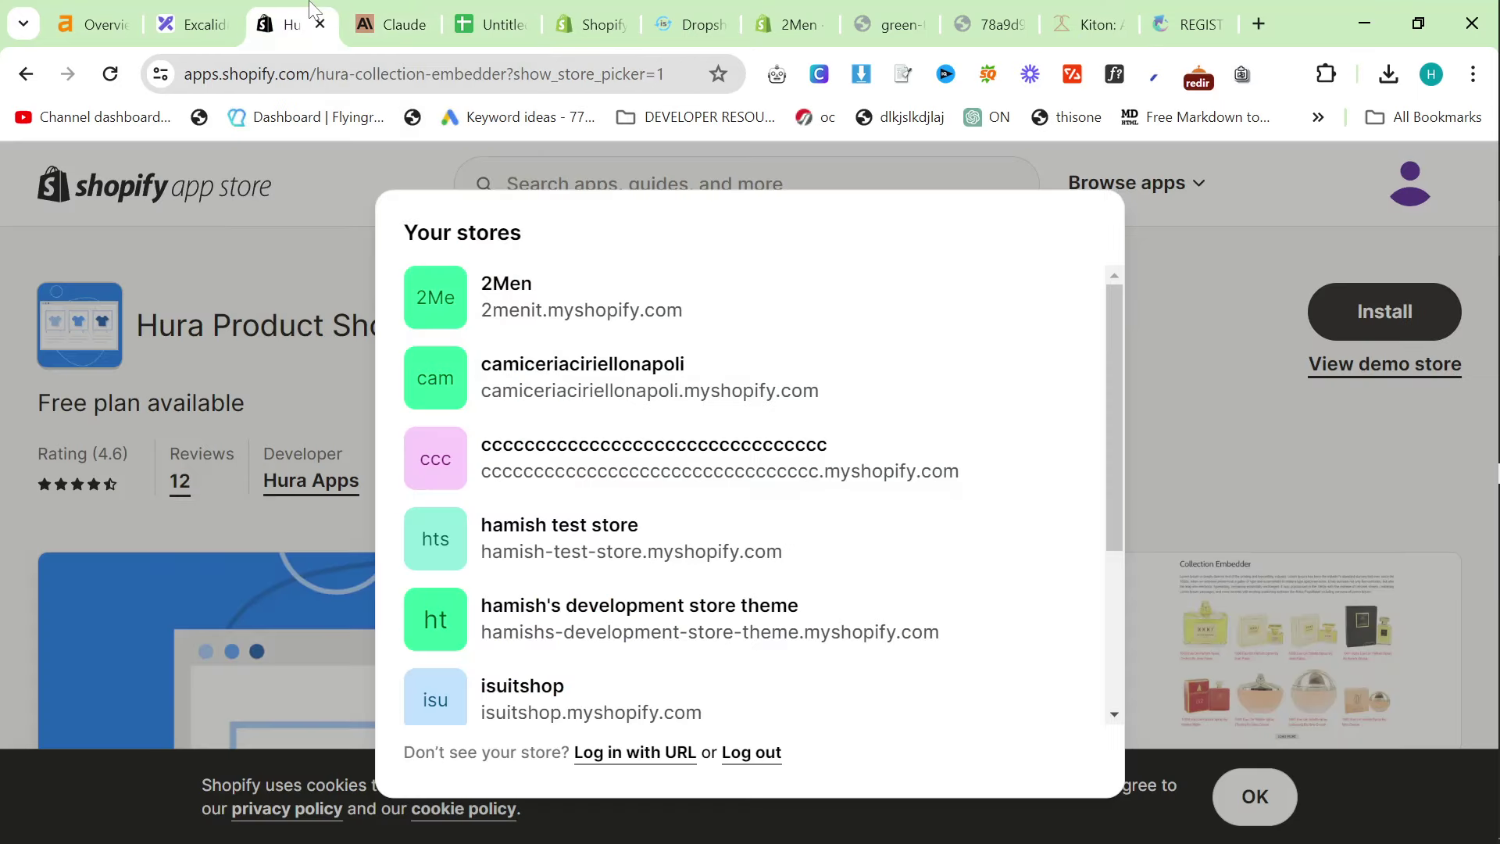
click(1179, 9)
scroll(893, 429, down, 4)
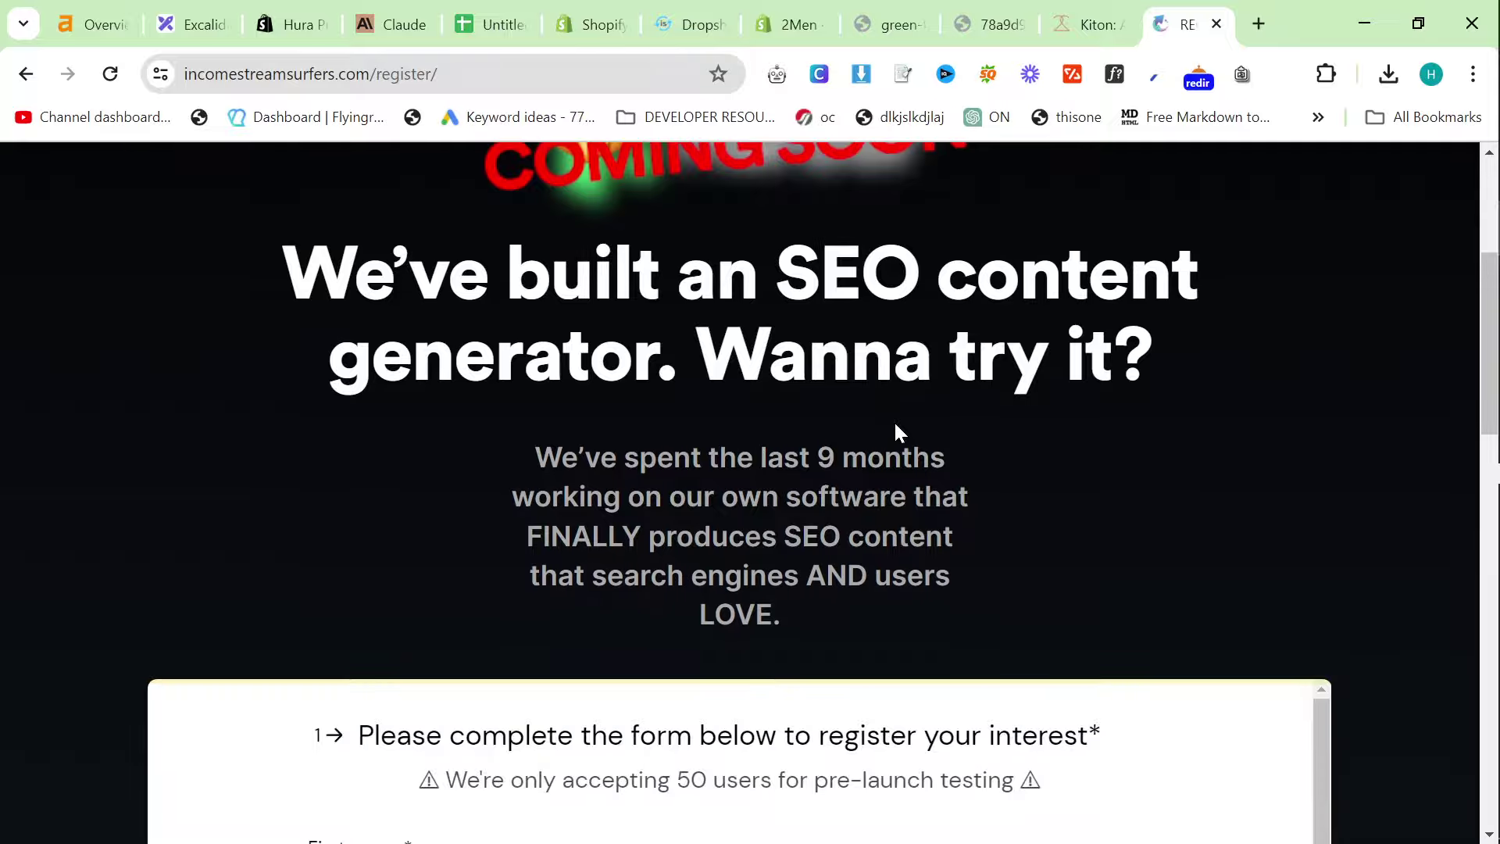
scroll(893, 429, up, 3)
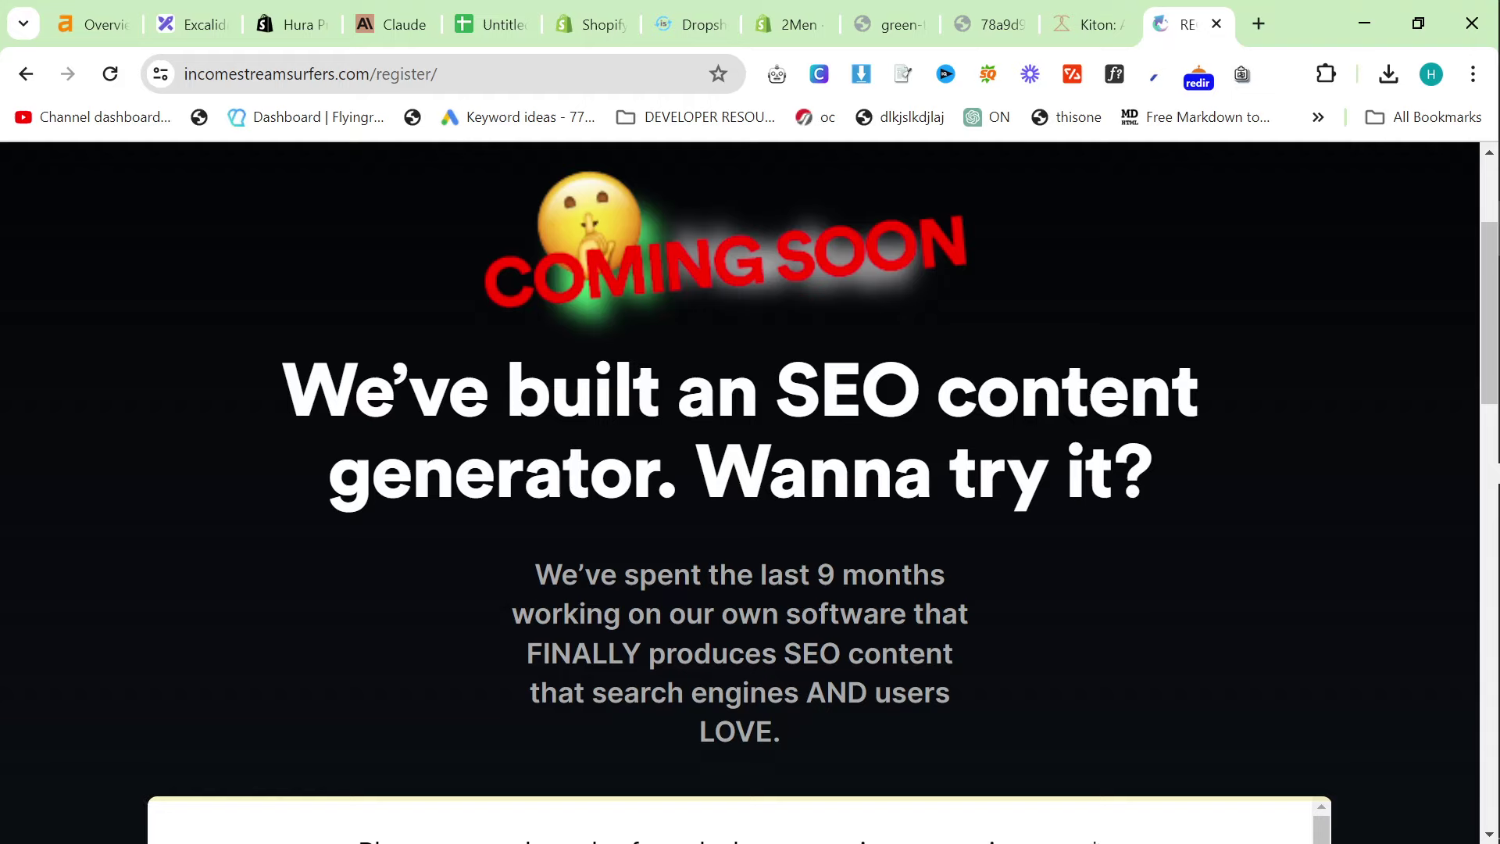
Switch to the Excalidraw tab, then open a new window in the other browser profile
key(ctrl+2)
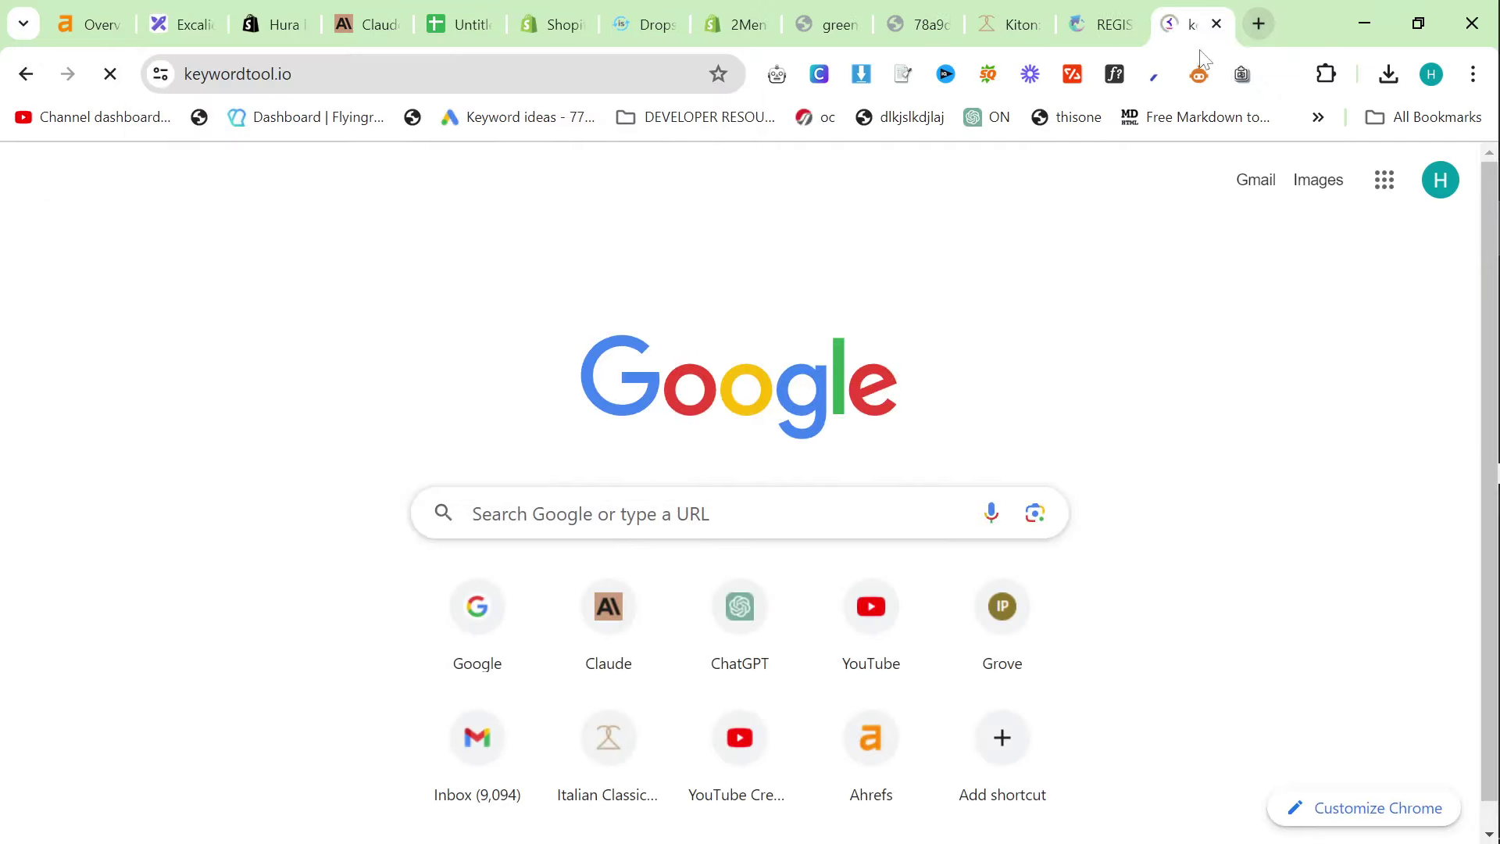
click(1431, 75)
click(1173, 545)
Open Google Ads Keyword Planner and get keyword ideas for 'menswear'
text(ads)
key(Return)
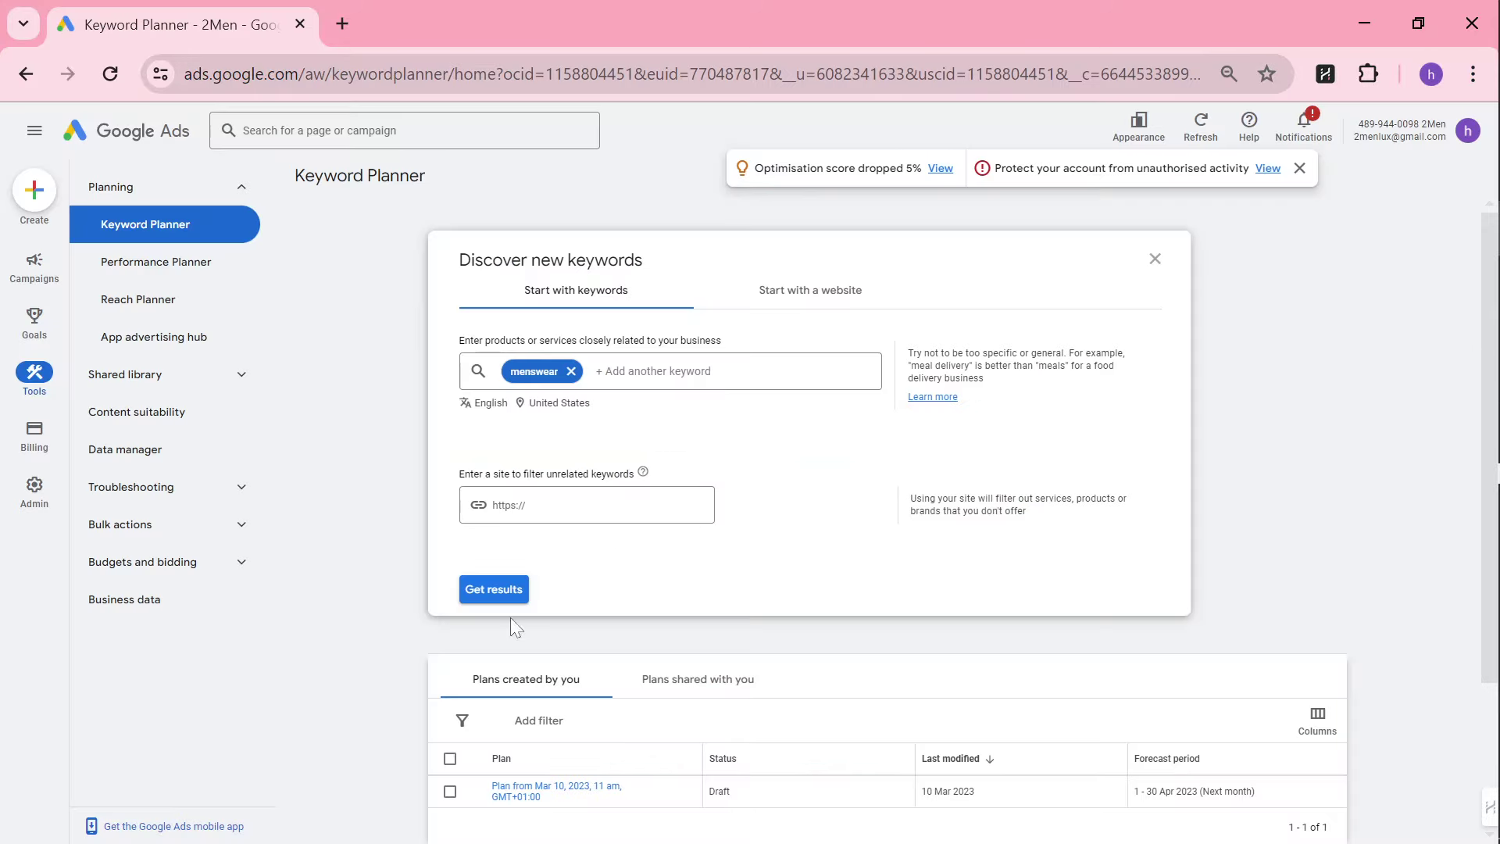
click(503, 590)
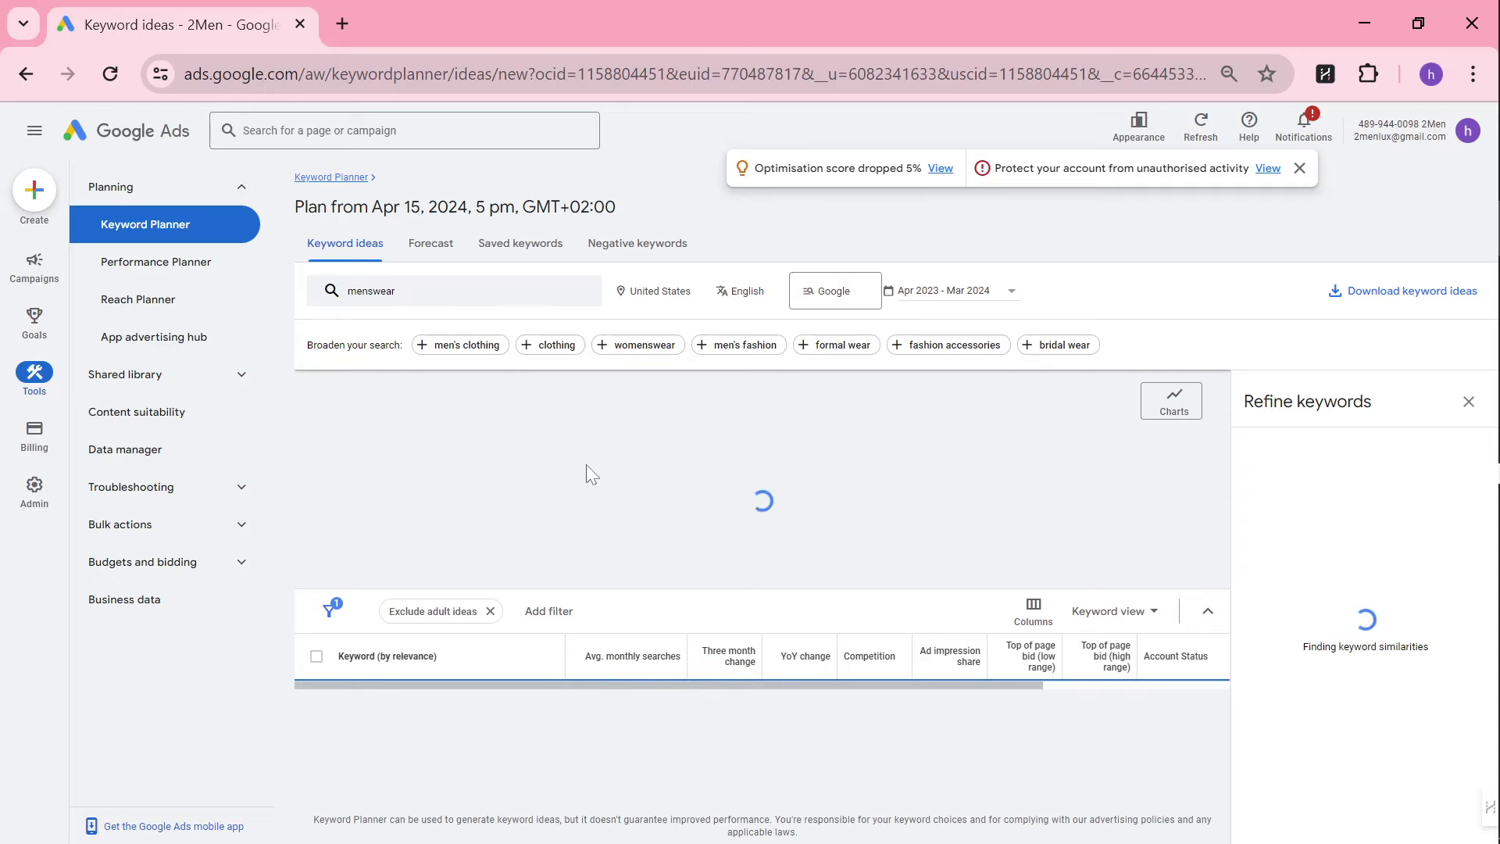
Scroll the 1,245 menswear ideas, mark 'mens dress clothes', then switch to Keyword Tool
scroll(451, 592, down, 2)
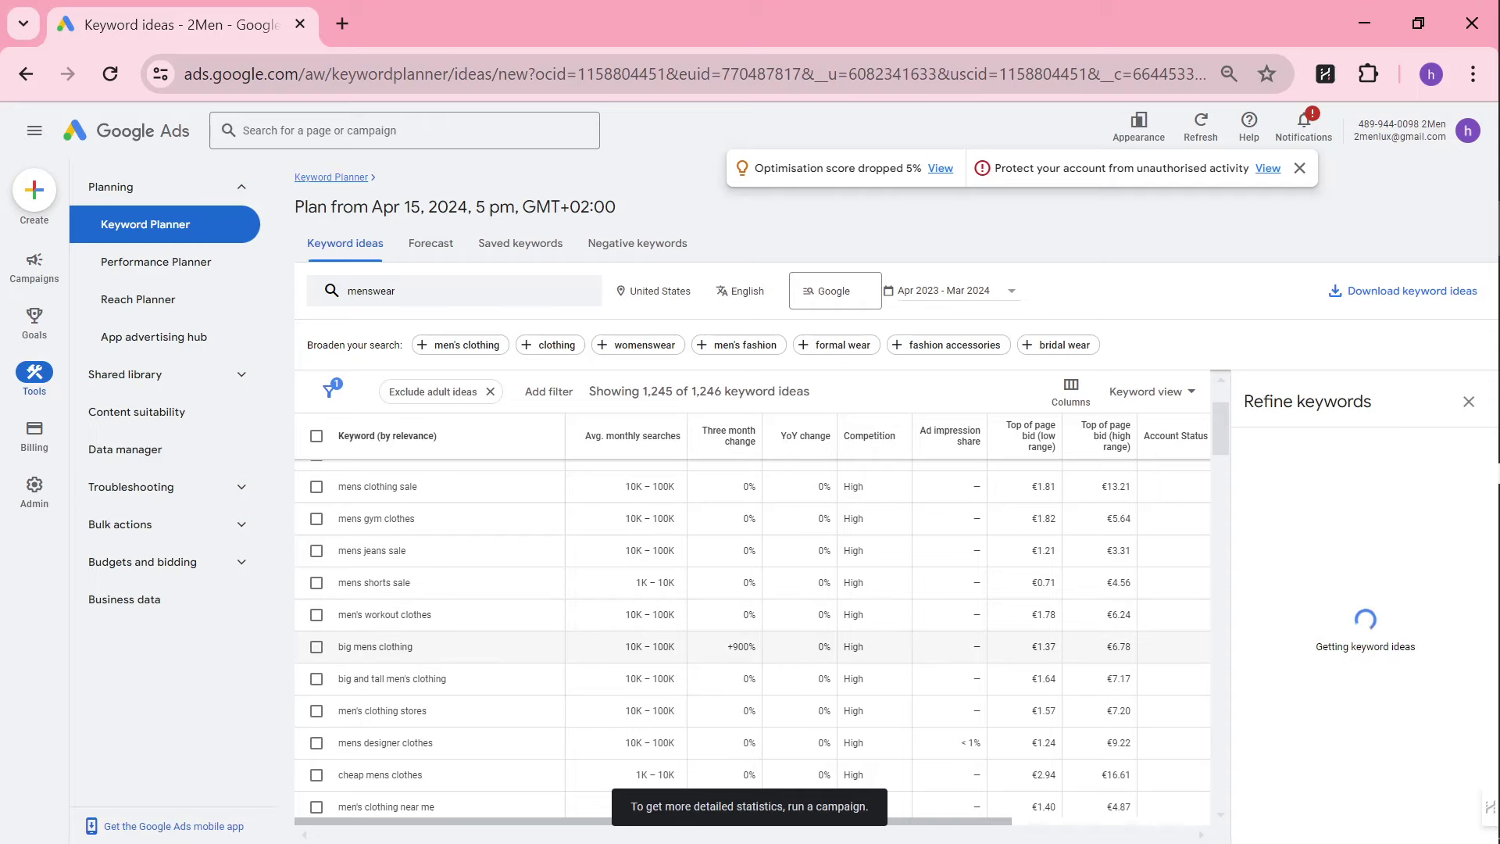
scroll(418, 660, down, 5)
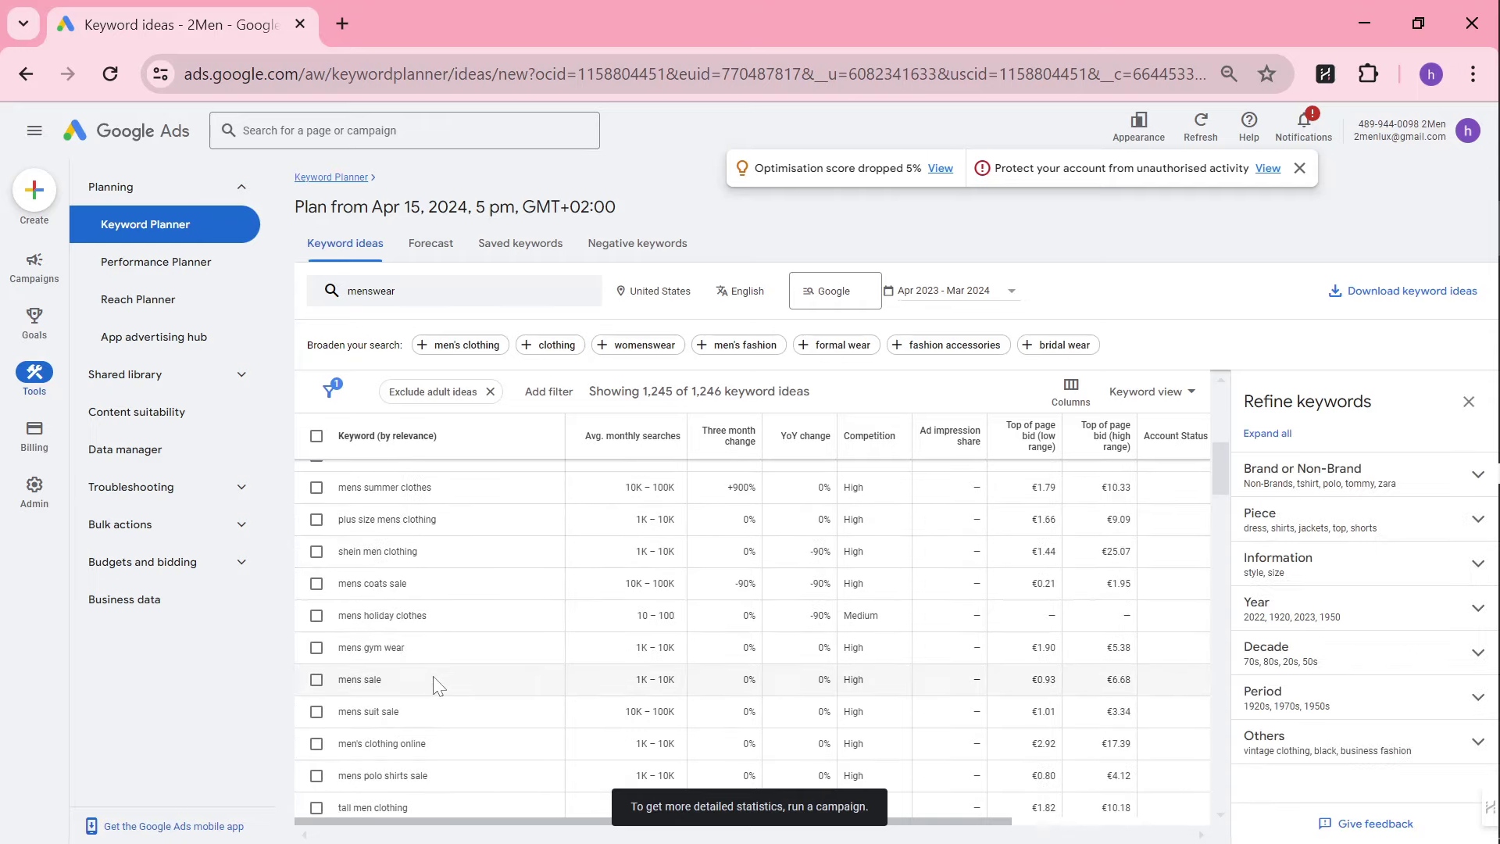
scroll(429, 681, down, 3)
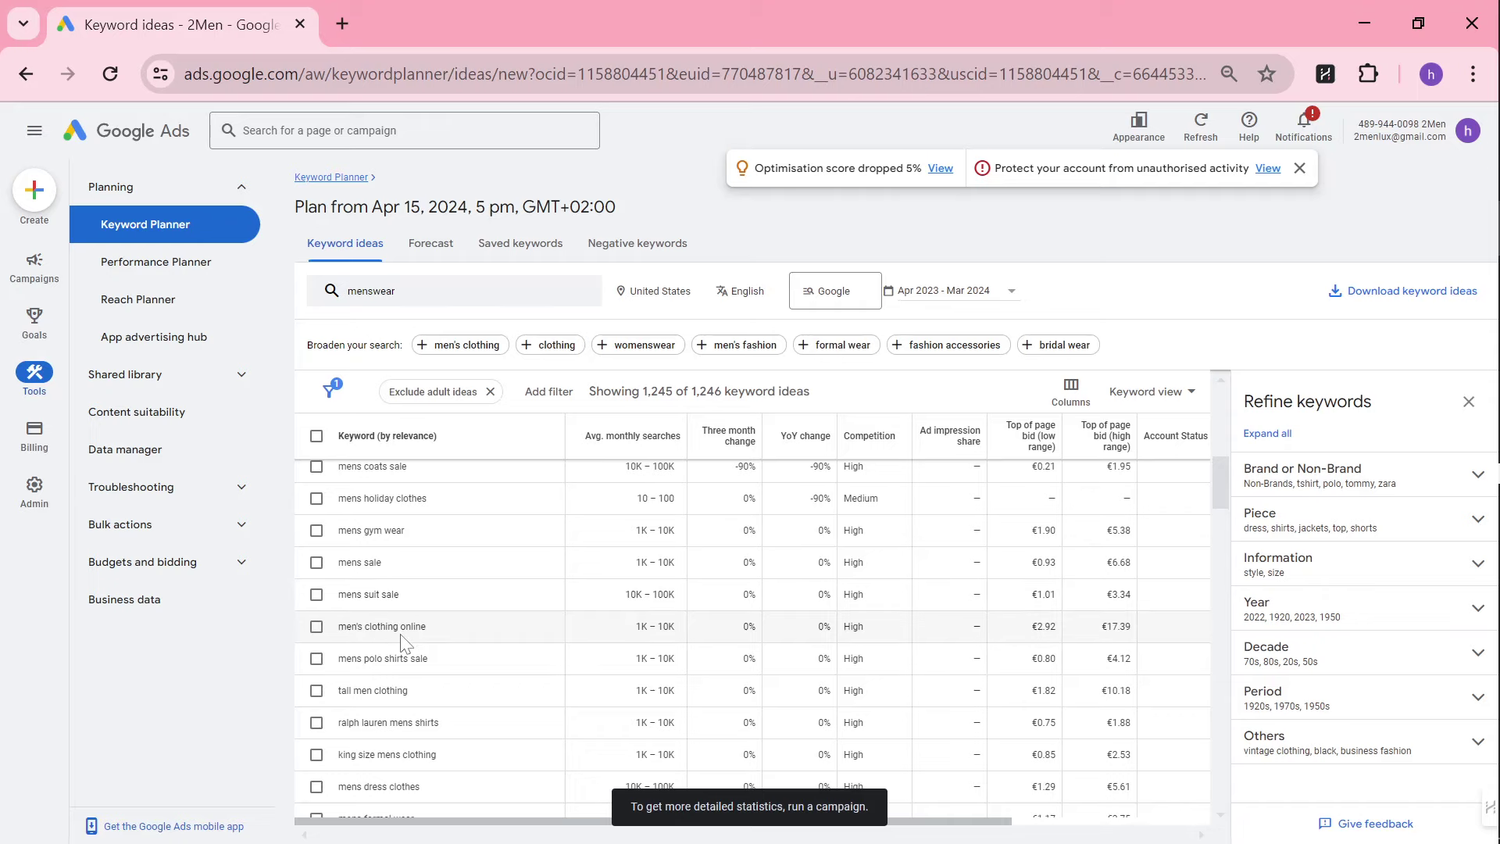
scroll(393, 617, down, 3)
scroll(406, 531, down, 3)
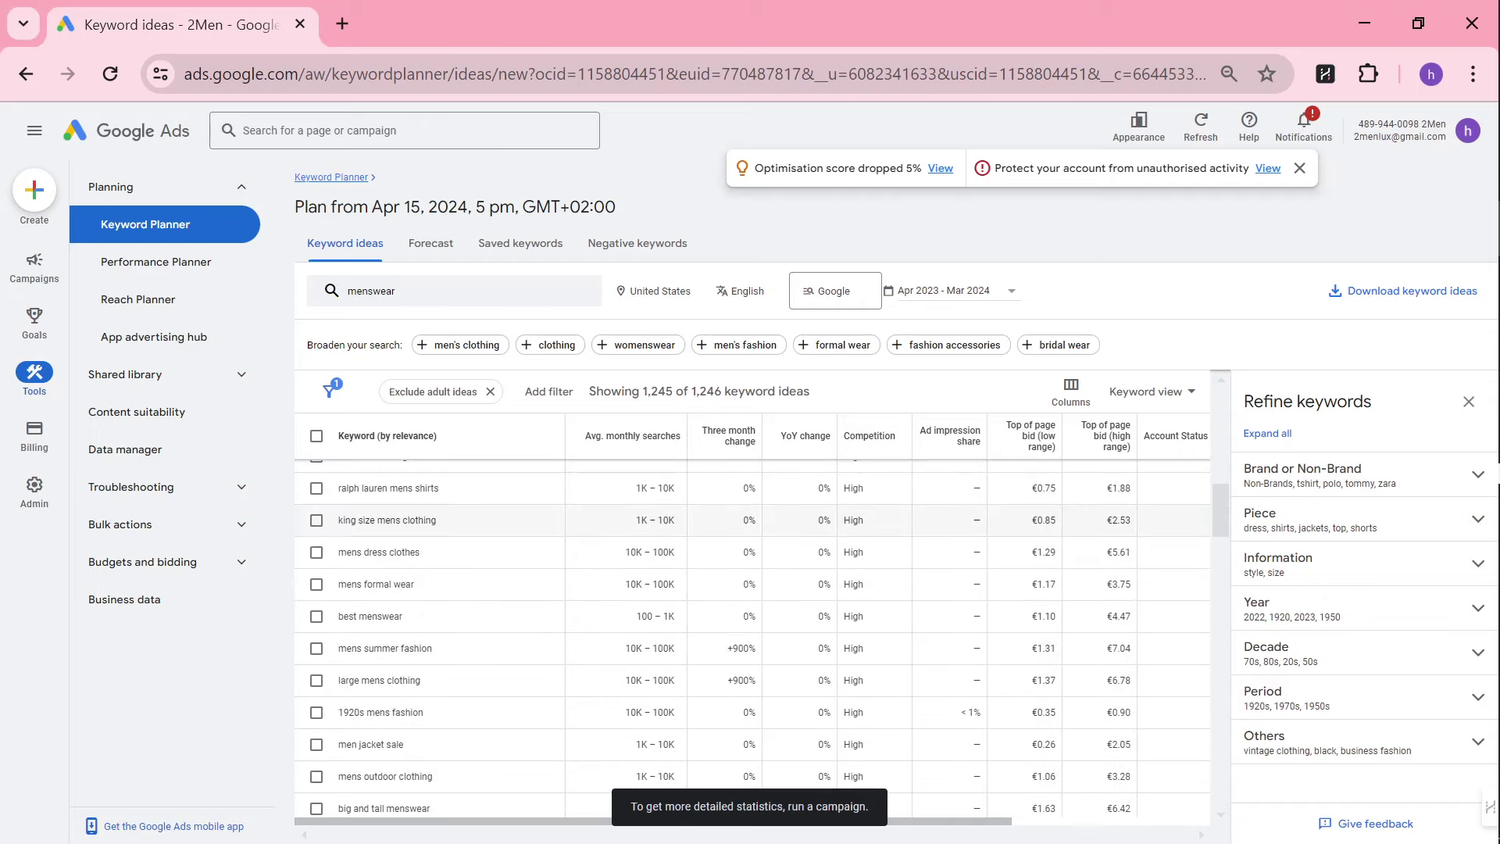
drag(420, 552, 337, 553)
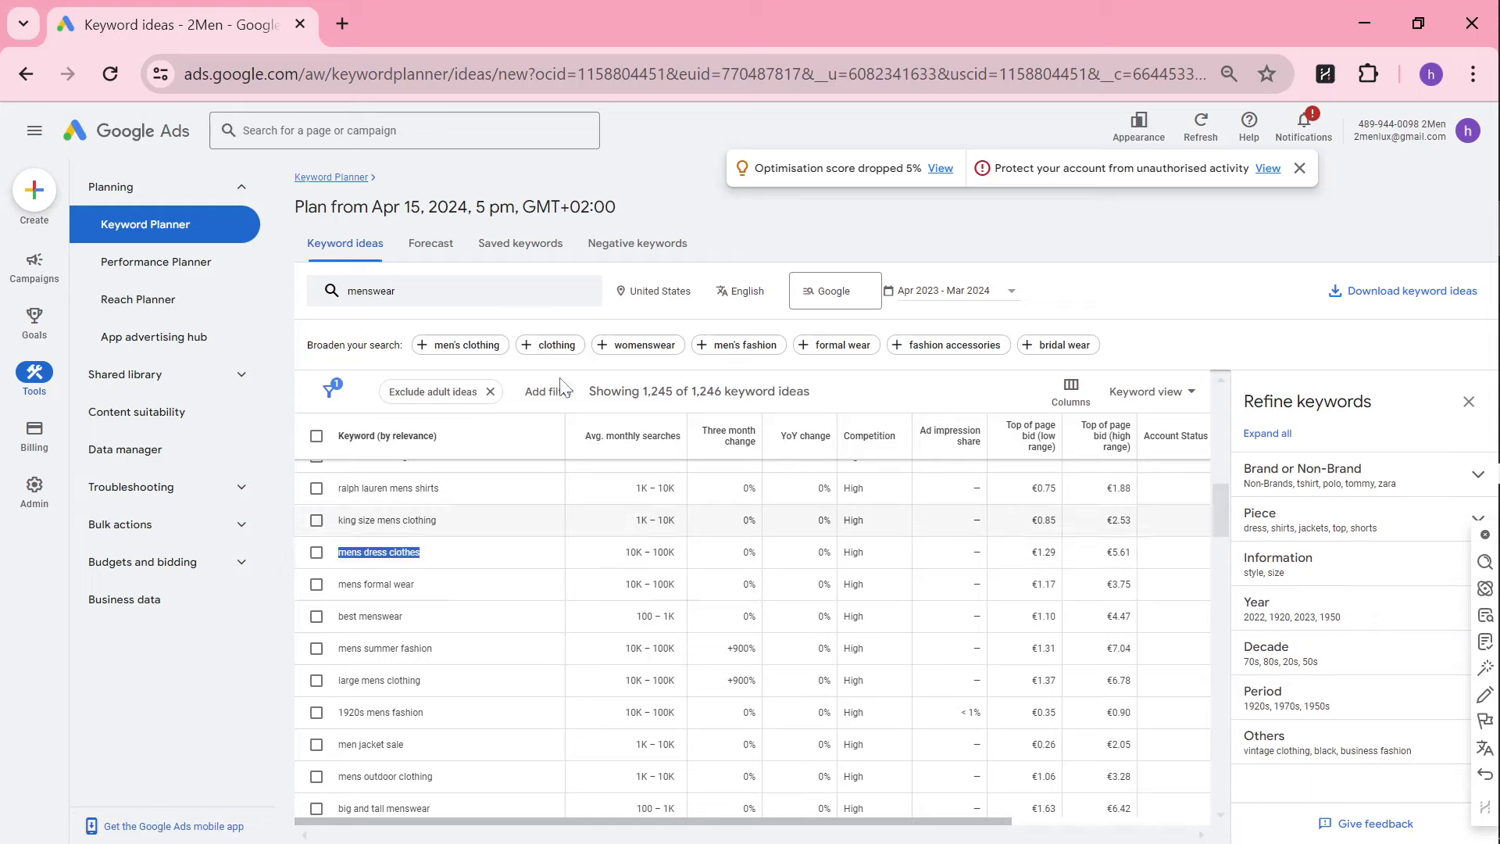
key(alt+Tab)
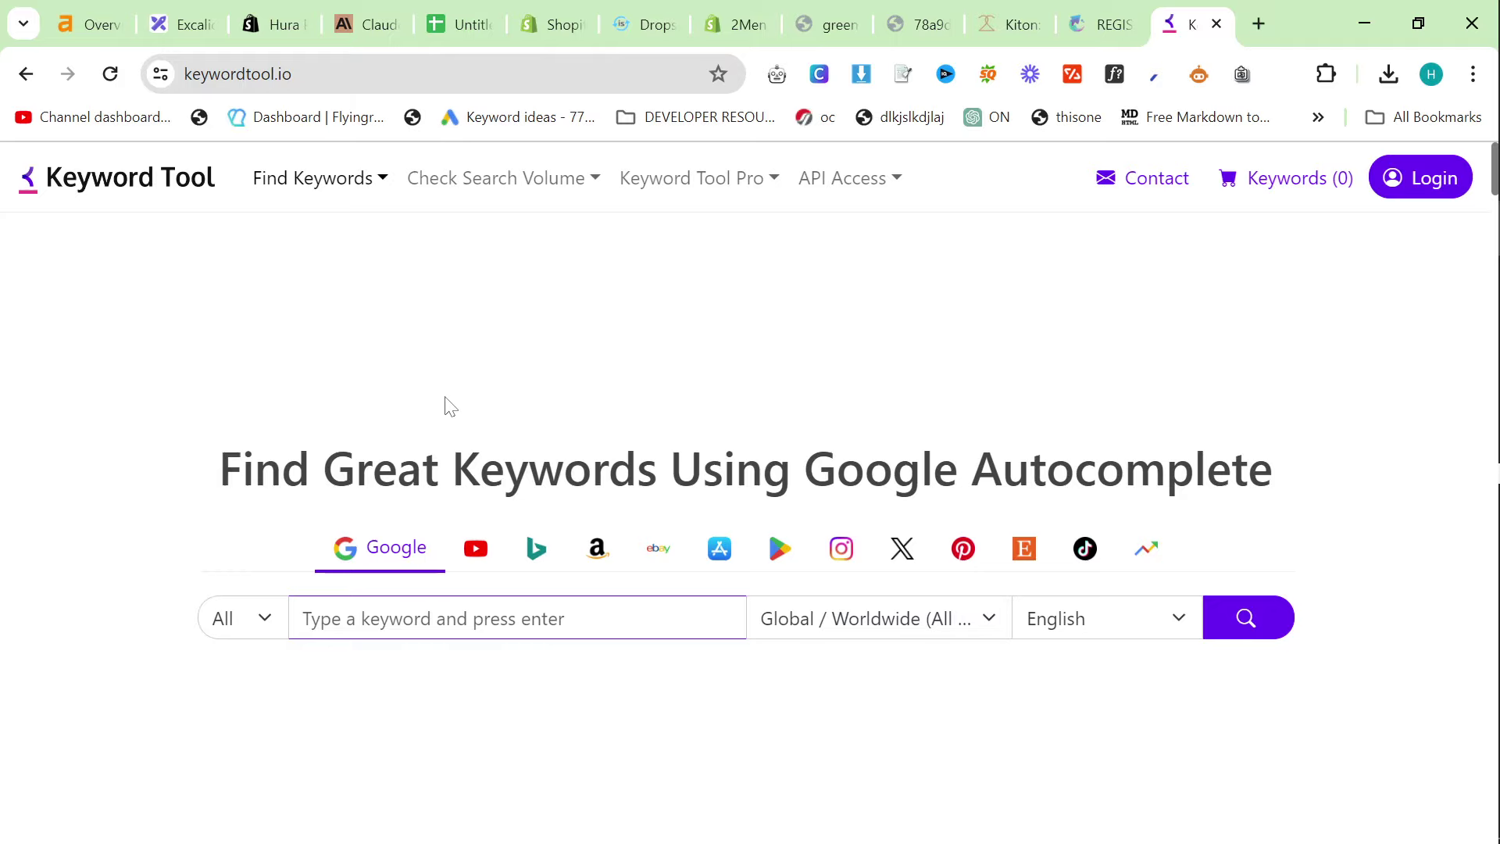
Search Keyword Tool for 'best mens' and browse suggestions like best men's cologne and jeans
text(best mens)
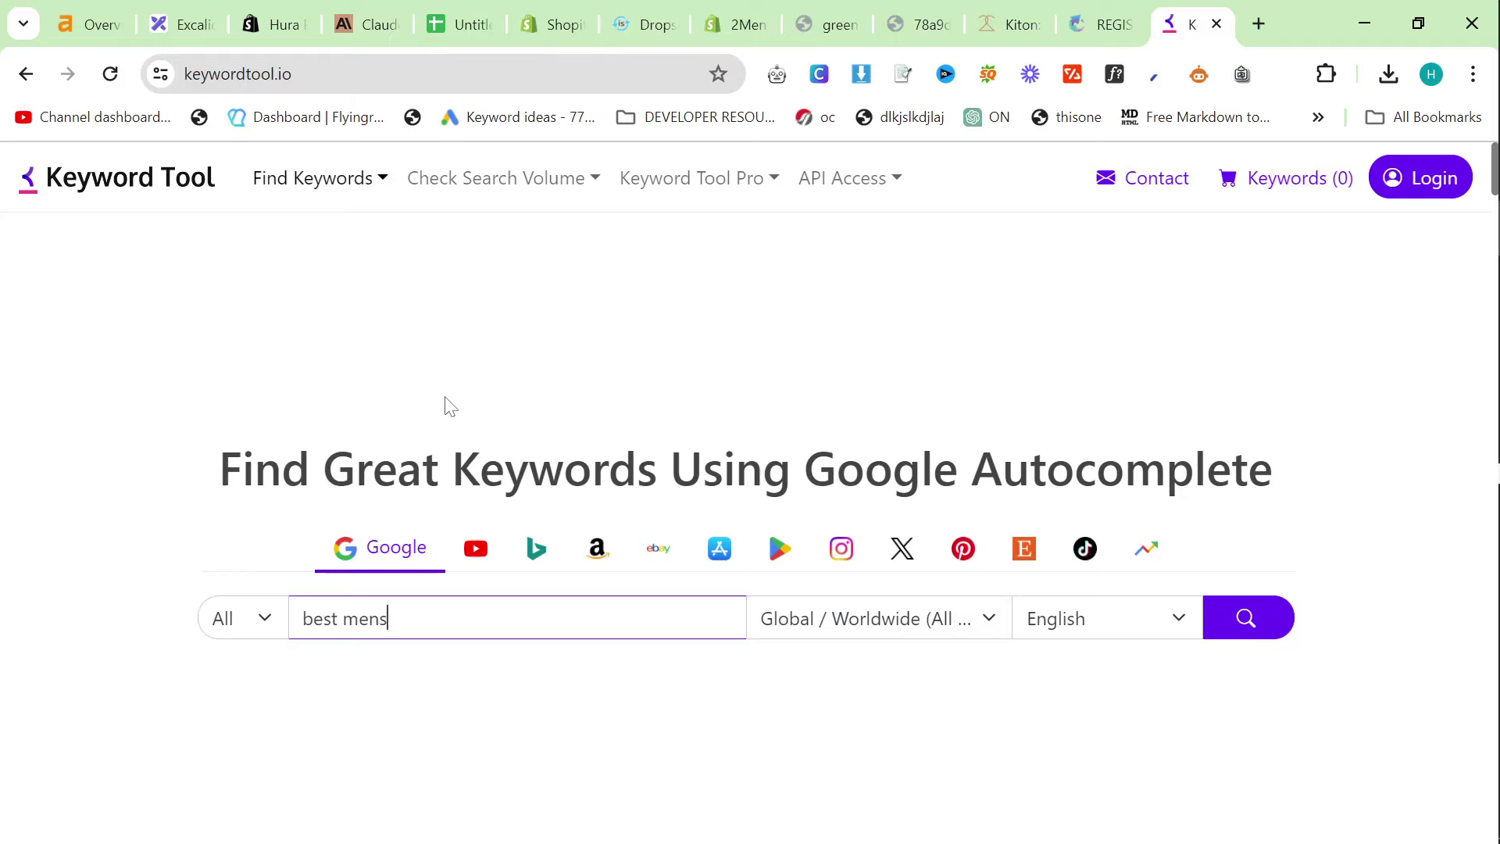
key(Return)
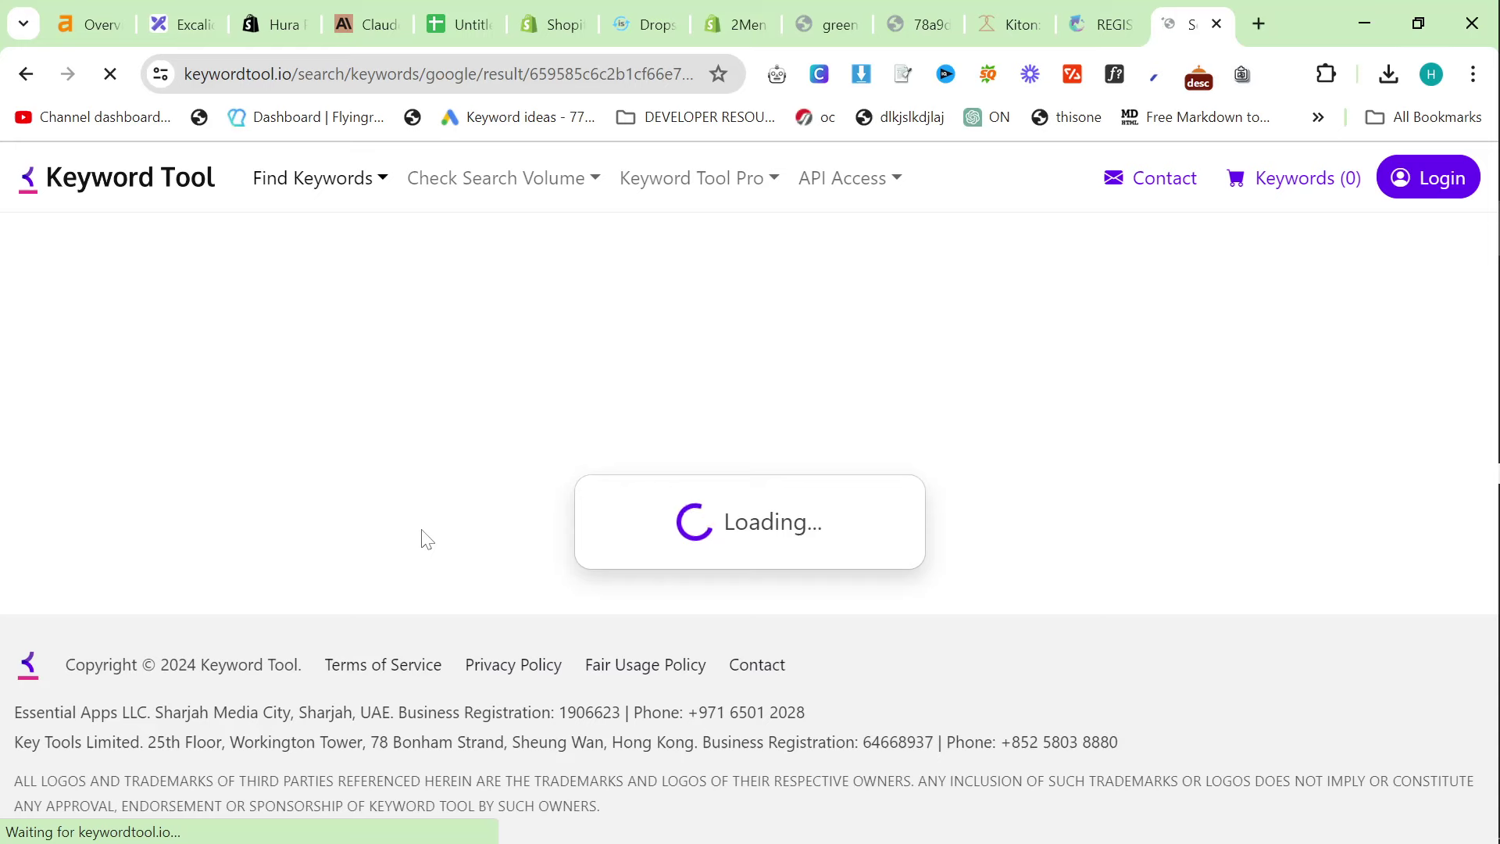
scroll(244, 474, down, 5)
scroll(192, 447, up, 5)
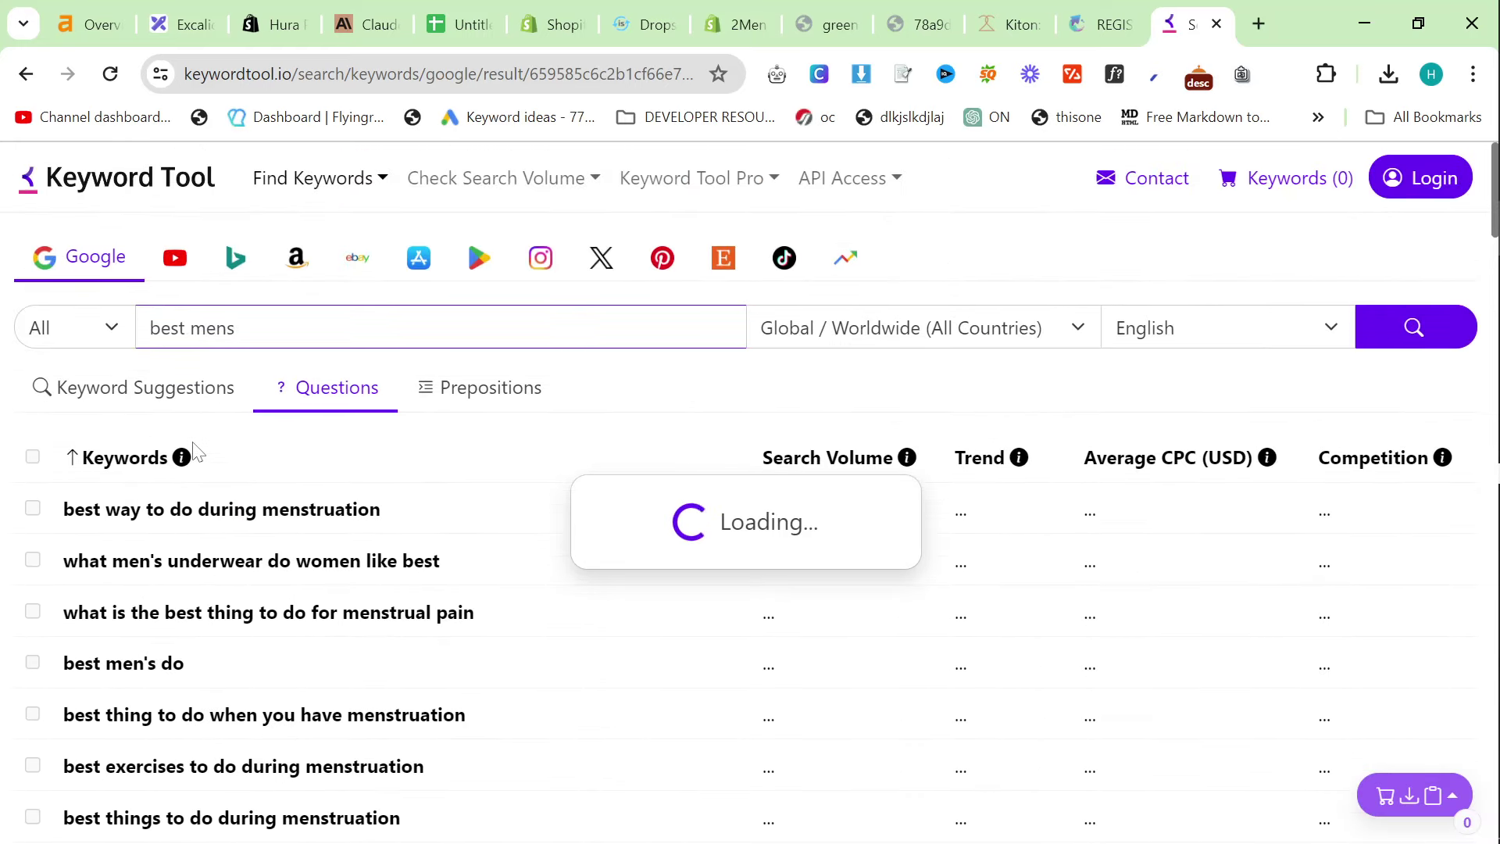
click(175, 396)
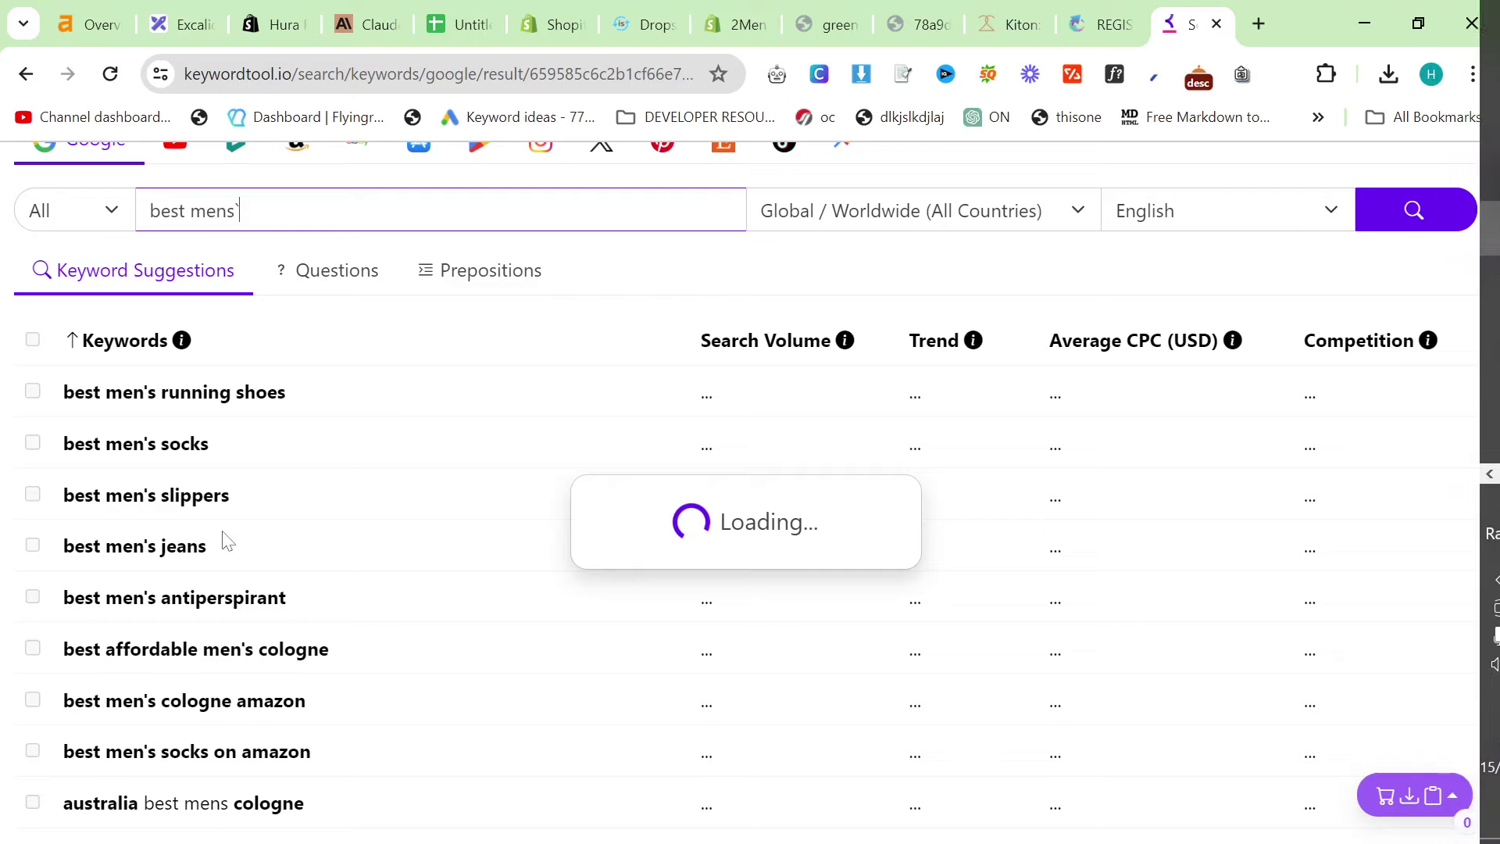
scroll(164, 531, down, 4)
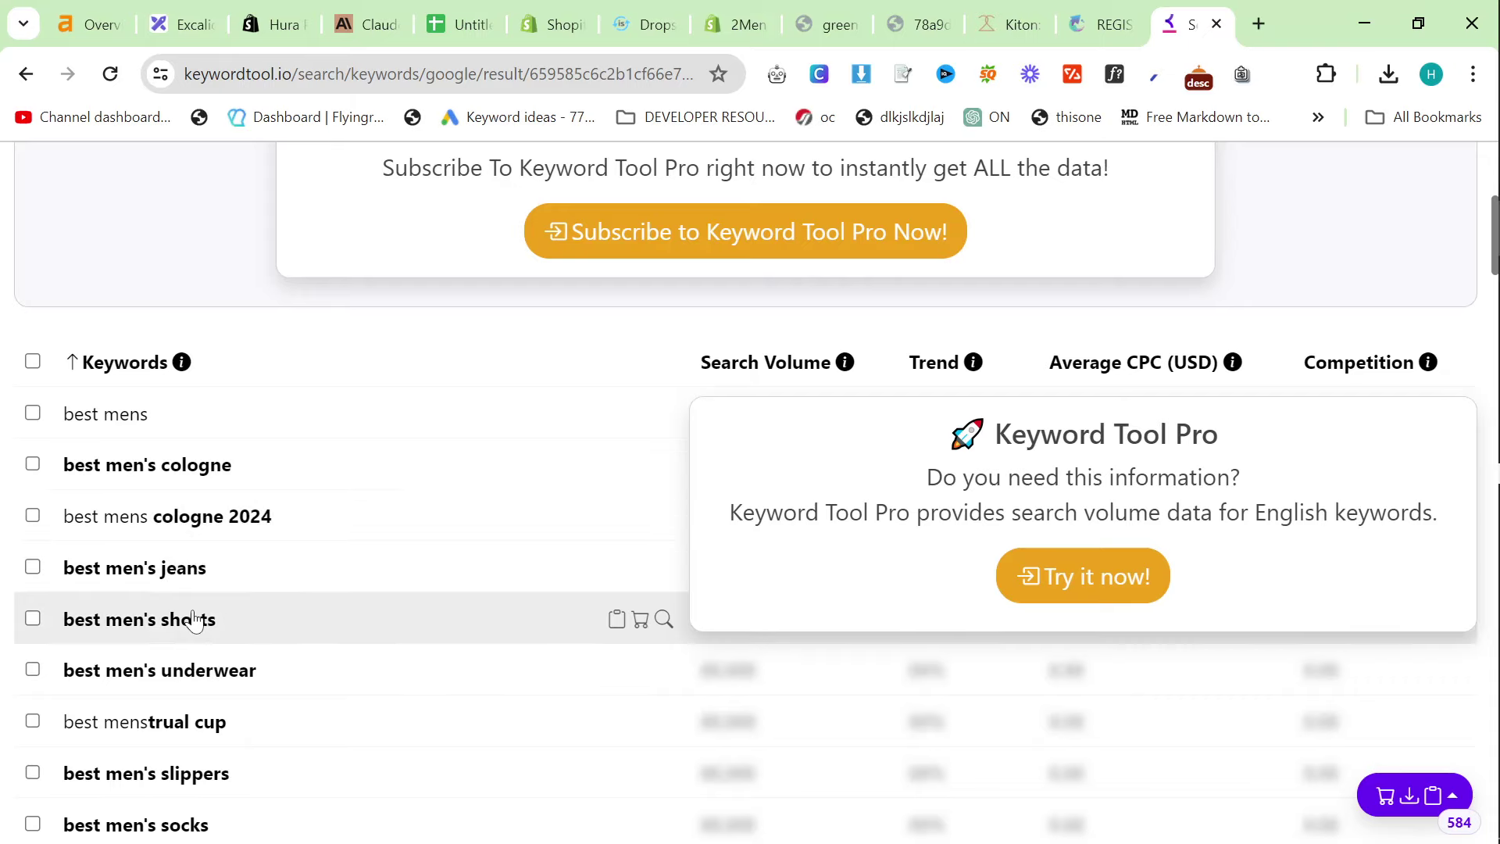
scroll(288, 644, down, 4)
scroll(287, 614, up, 4)
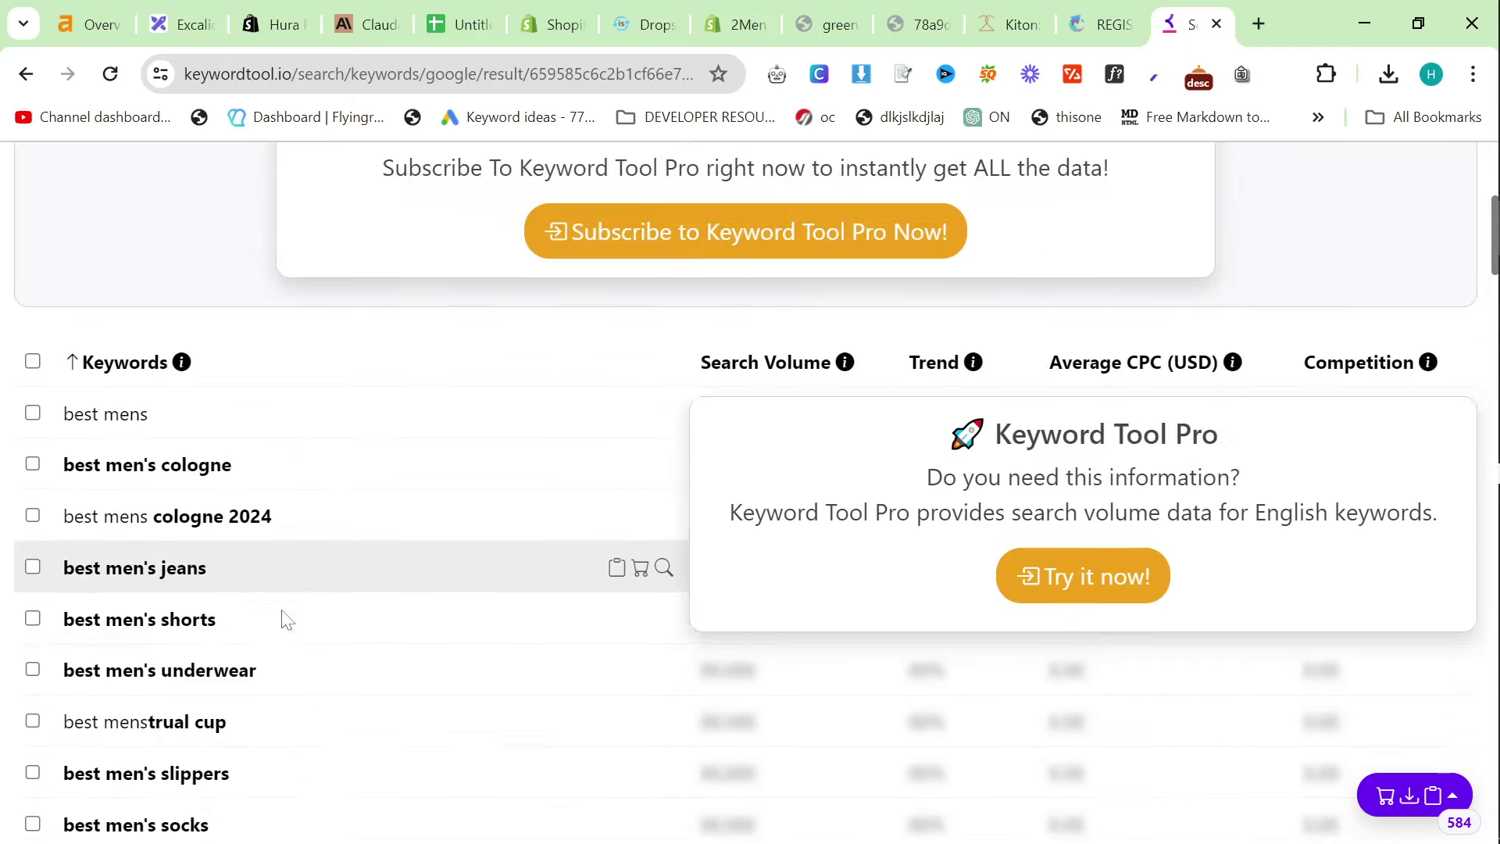
Open chat.openai.com in a new tab and move the Claude tab next to it
click(1257, 25)
text(ch)
key(Return)
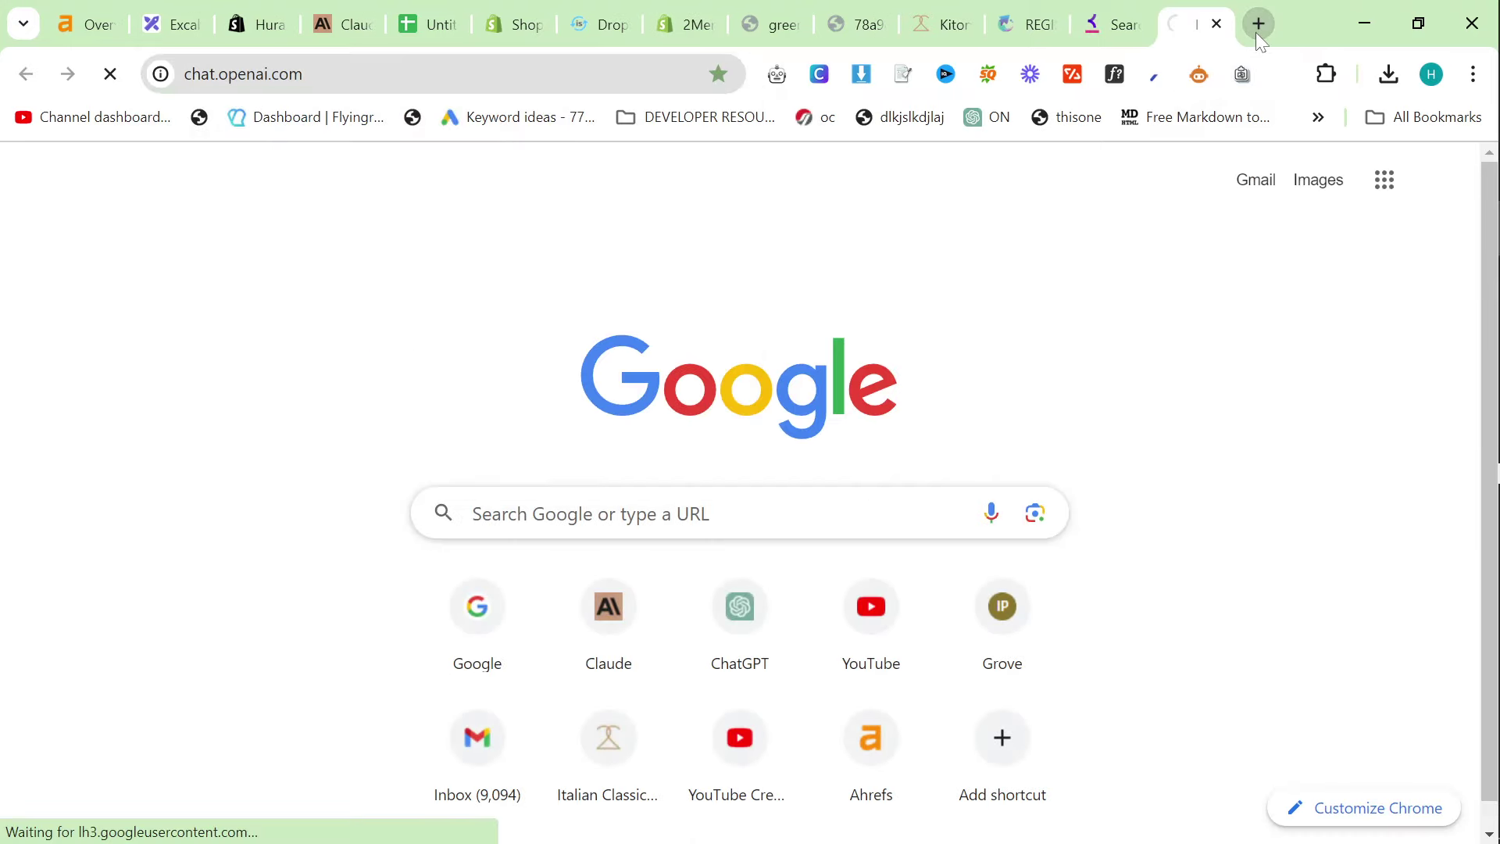
drag(344, 25, 1109, 24)
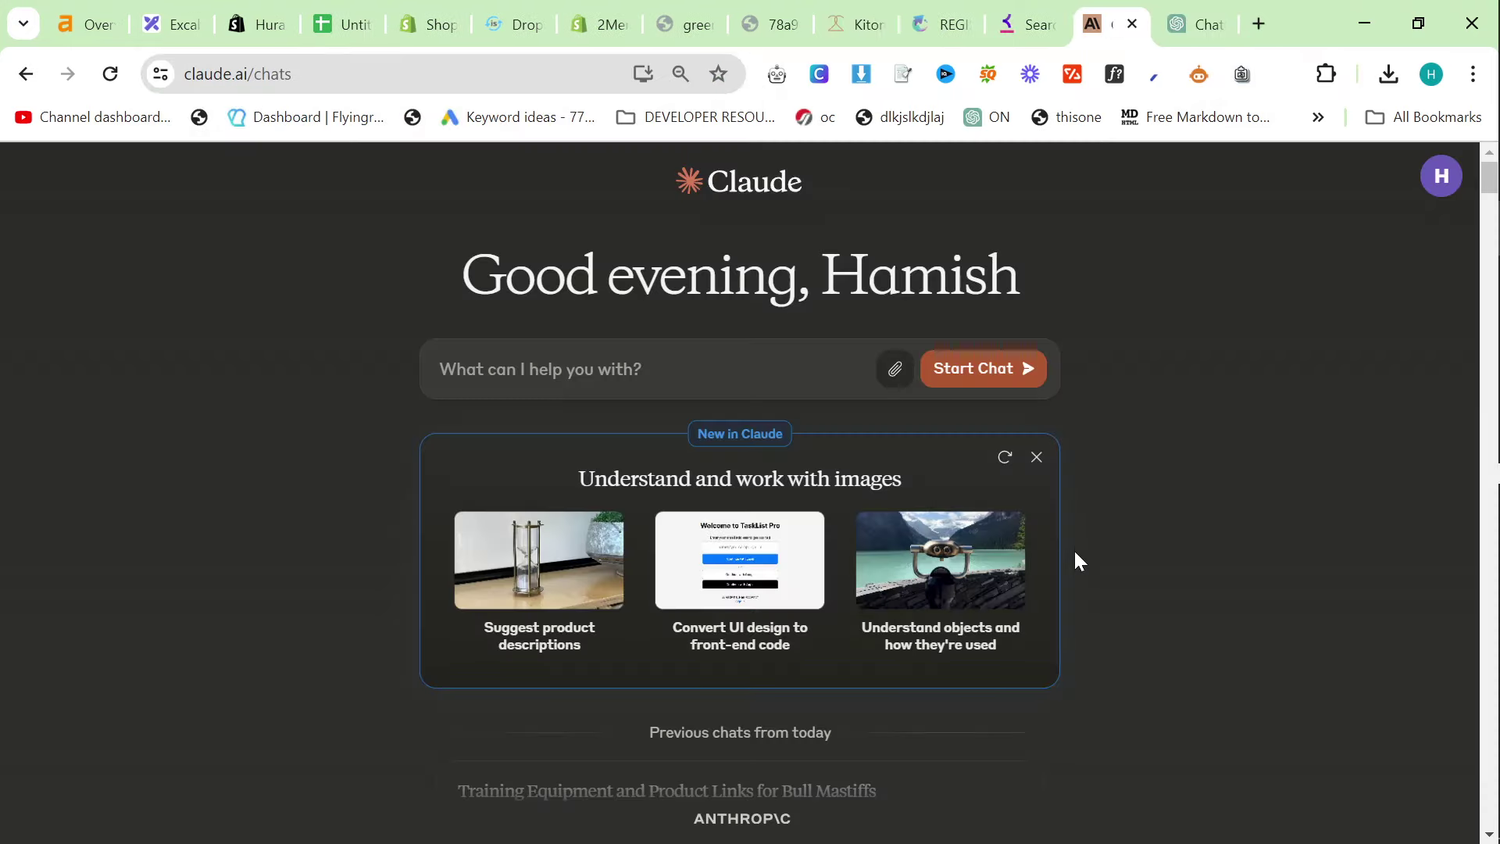
click(1056, 19)
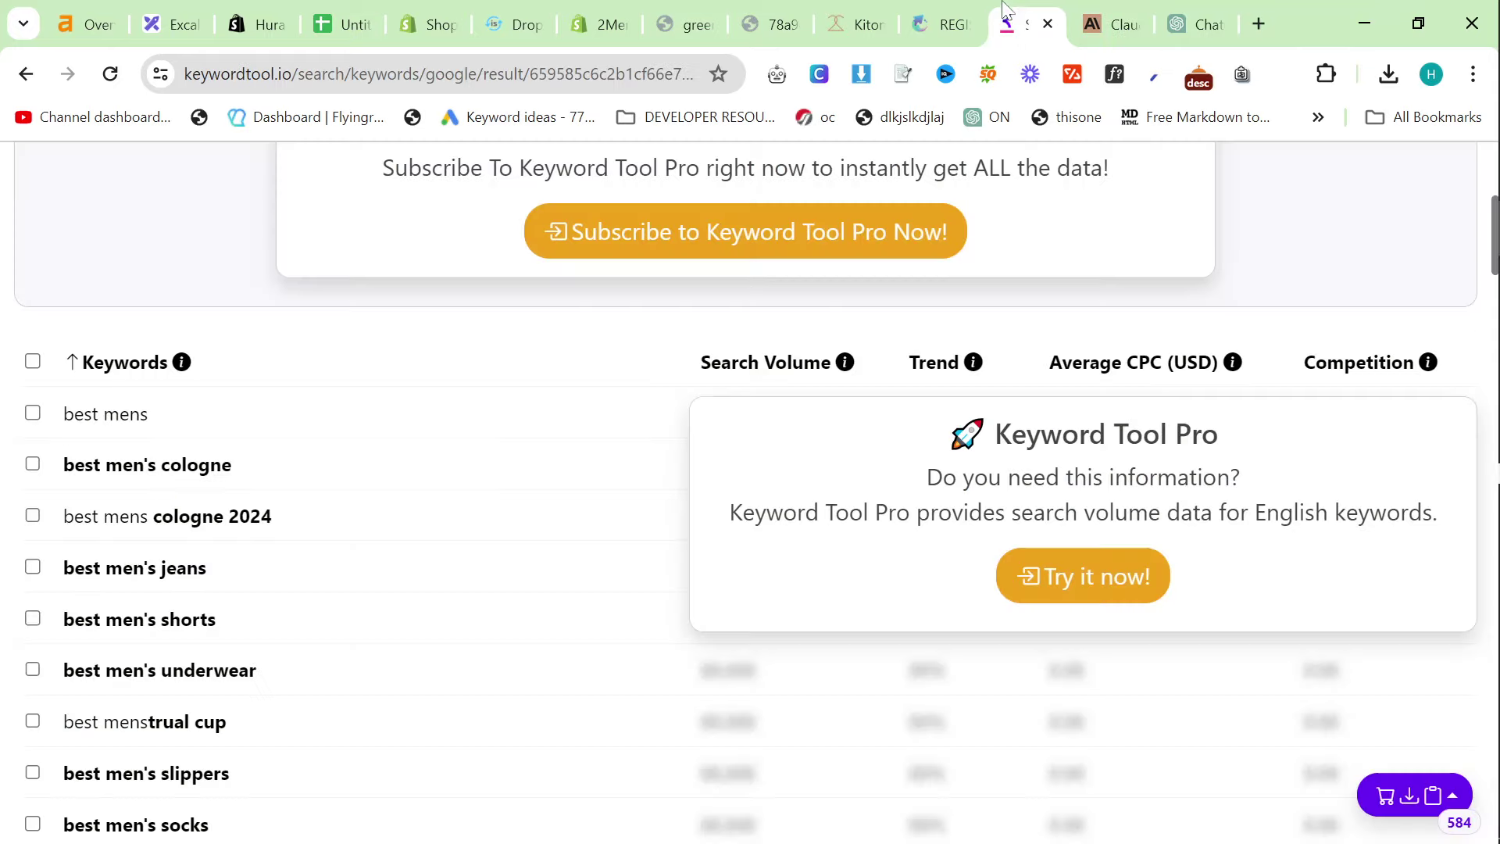
click(1120, 9)
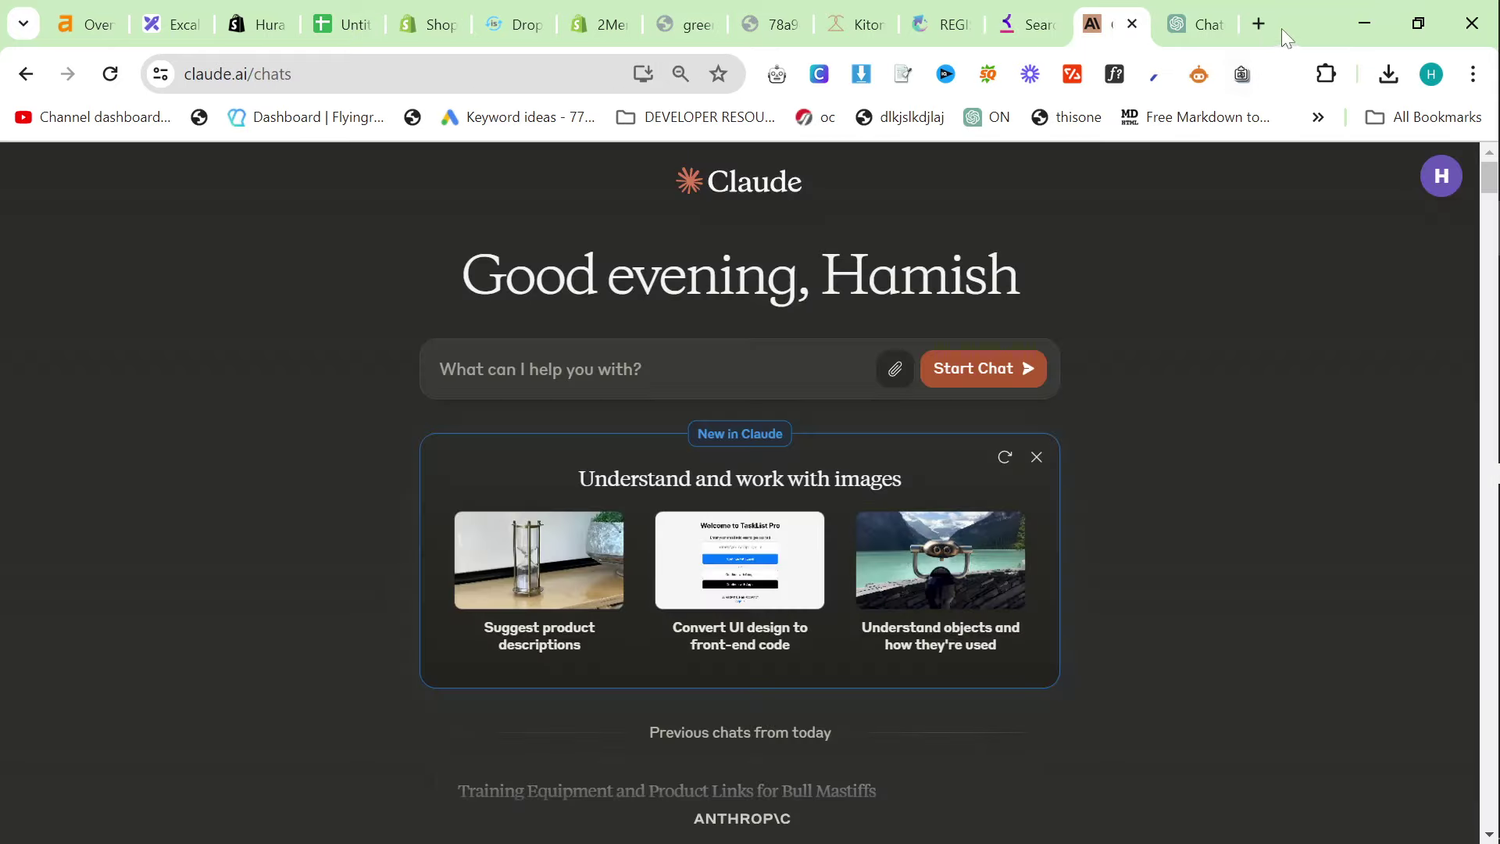
Load the 2men.it storefront and open its /sitemap.xml
click(1257, 23)
text(2men)
key(Down)
key(Return)
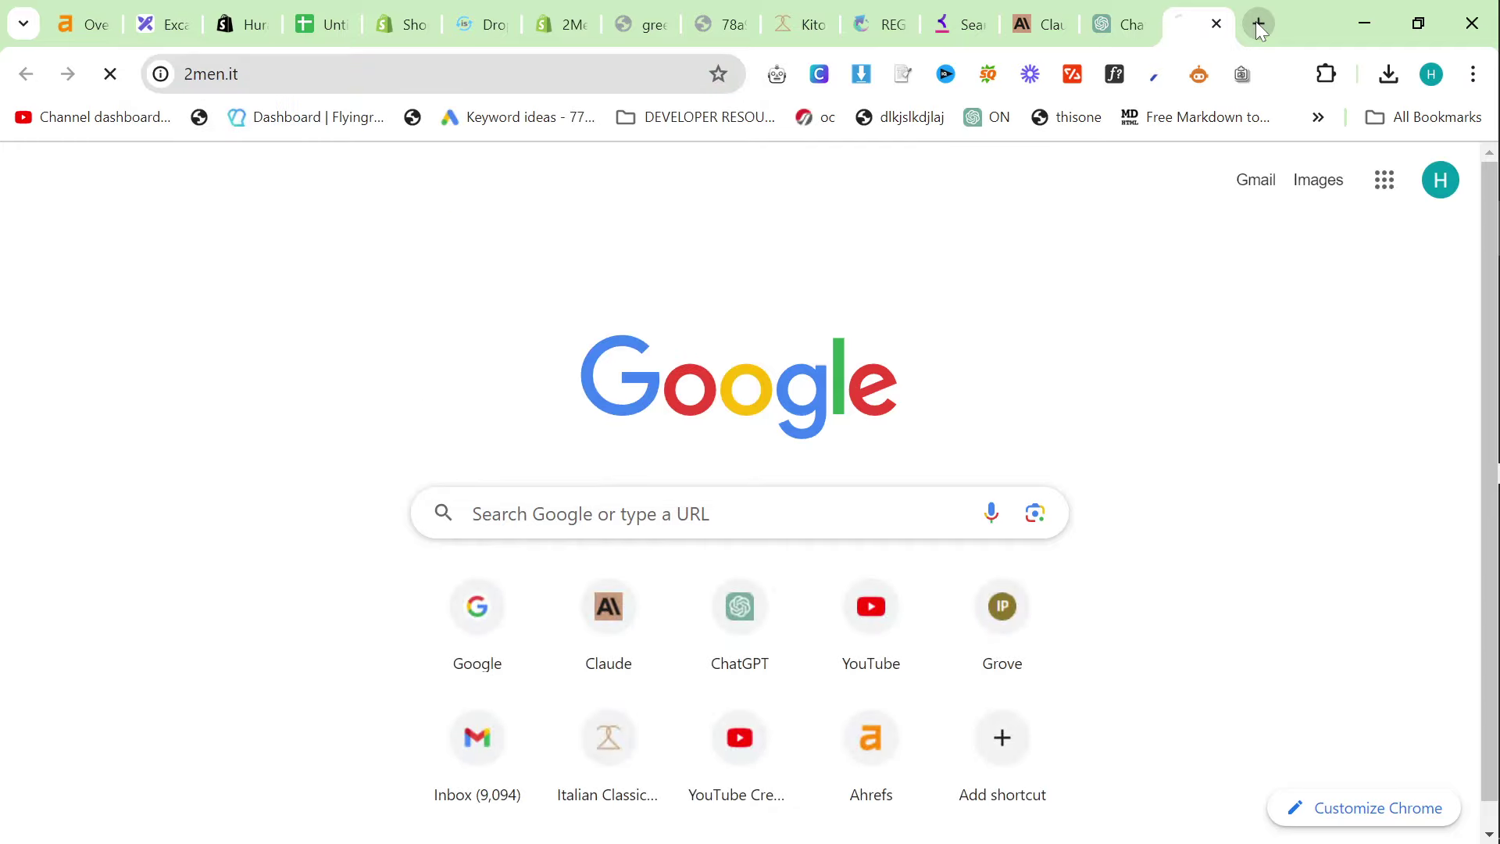
click(234, 74)
click(293, 74)
text(/sitemap.xml)
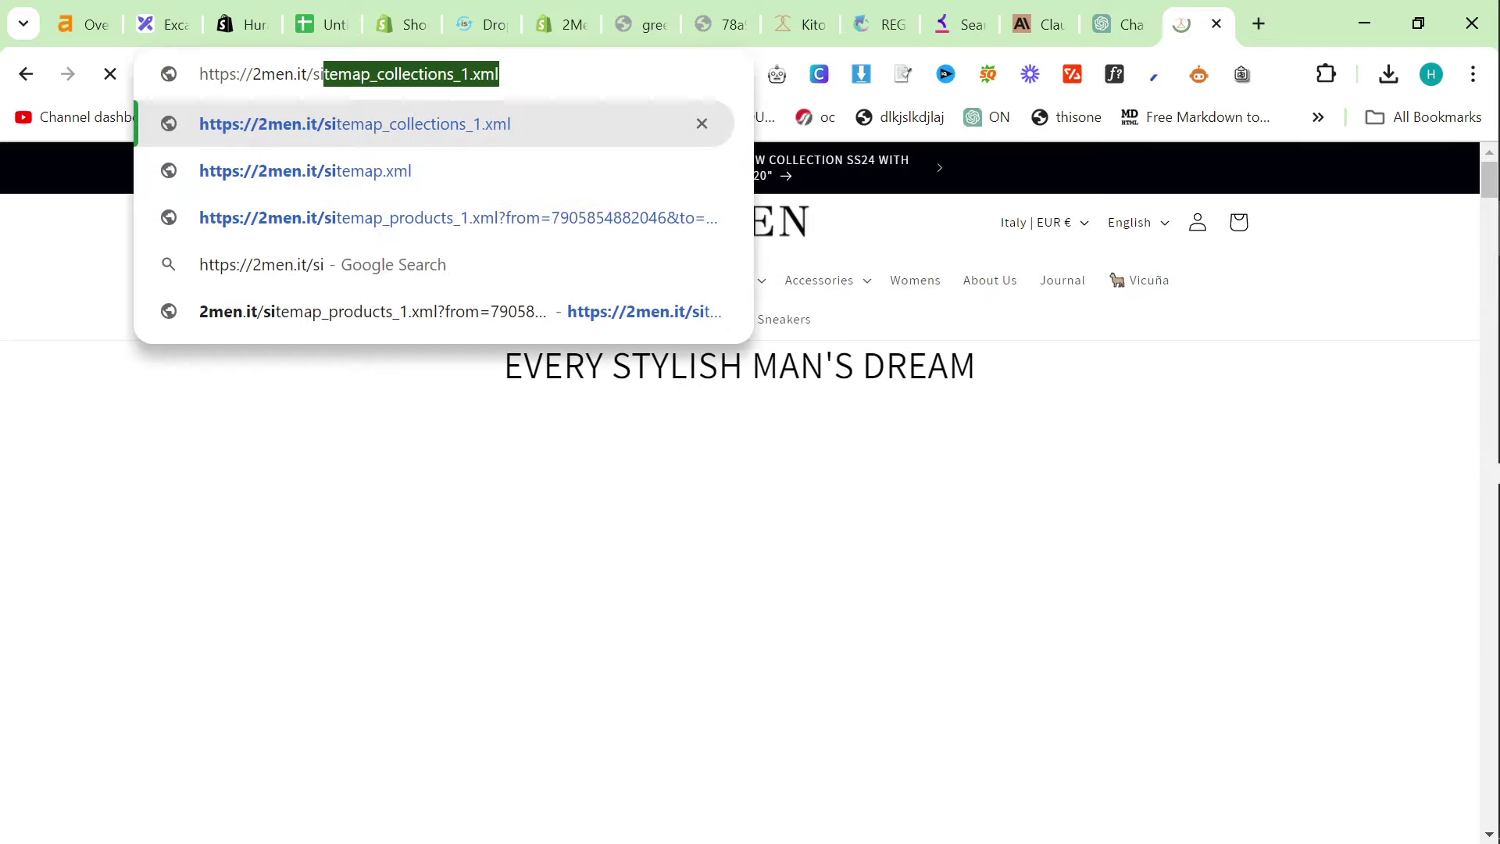
key(Return)
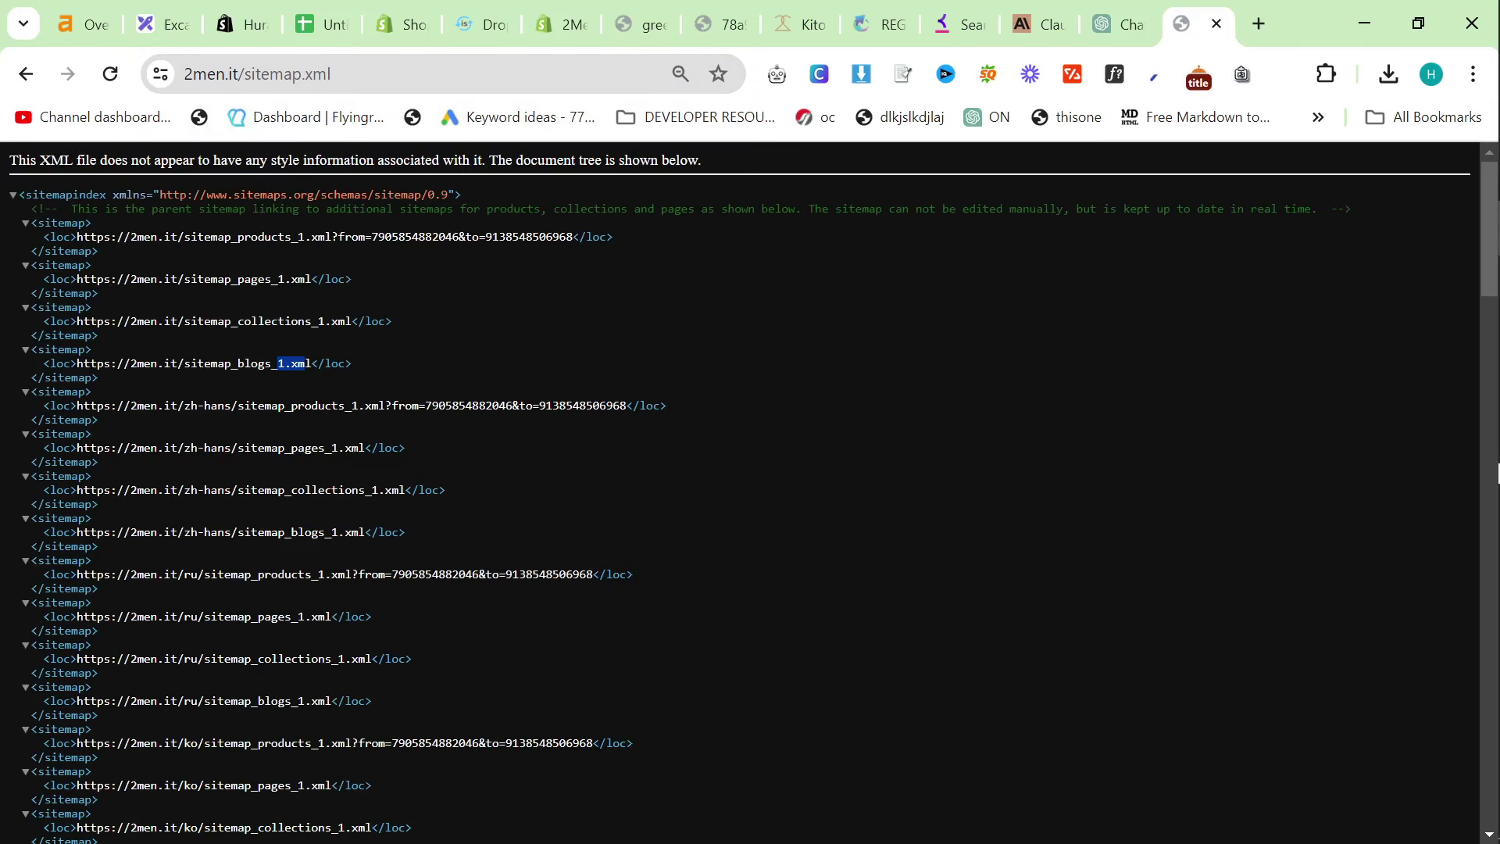
Open the store's blogs sitemap, sitemap_blogs_1.xml, fixing the truncated address
drag(277, 364, 76, 363)
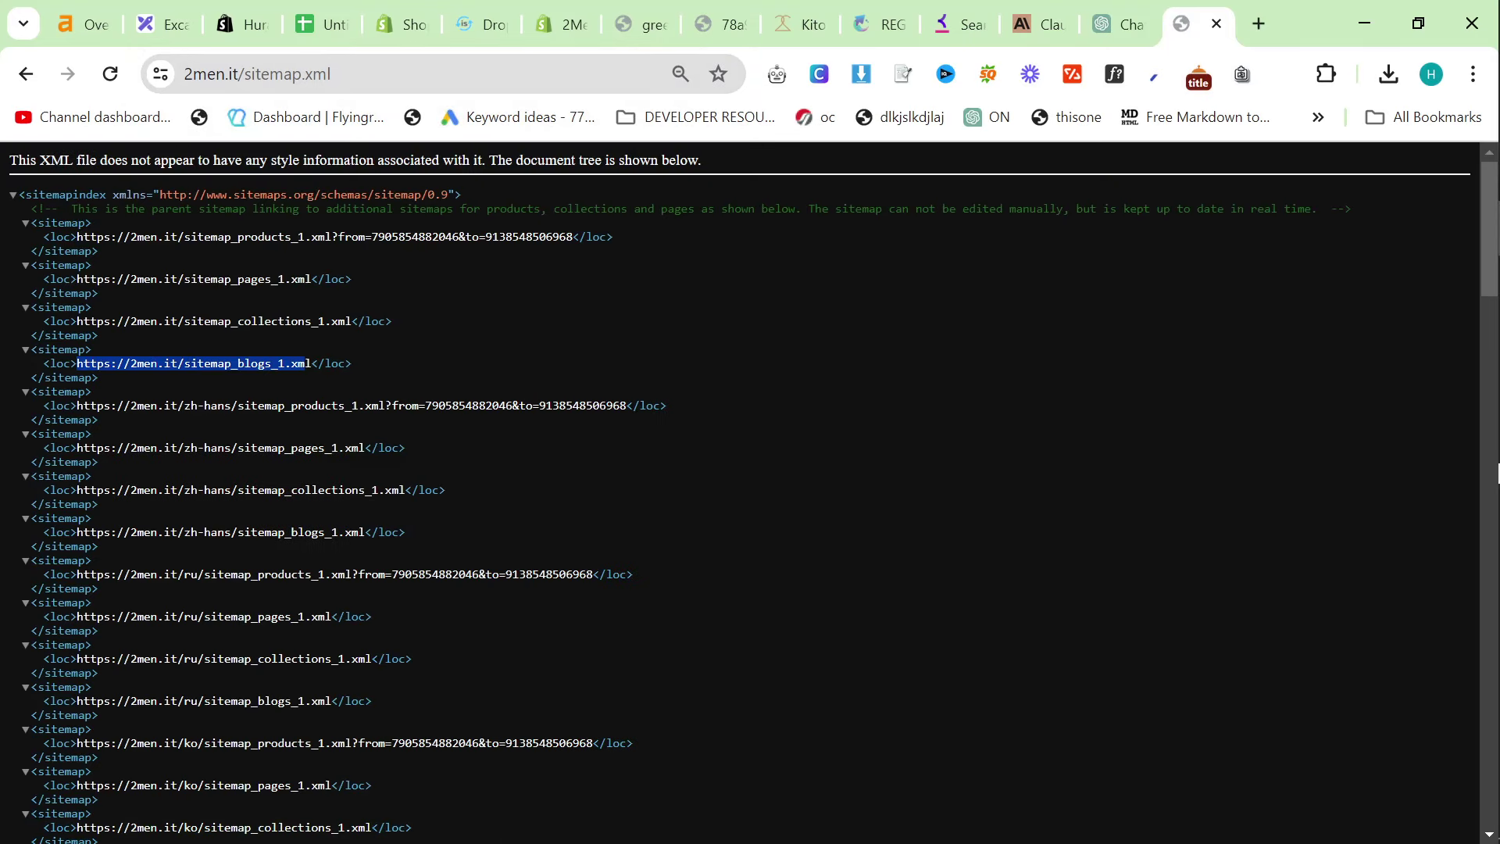
drag(329, 125, 328, 74)
key(Return)
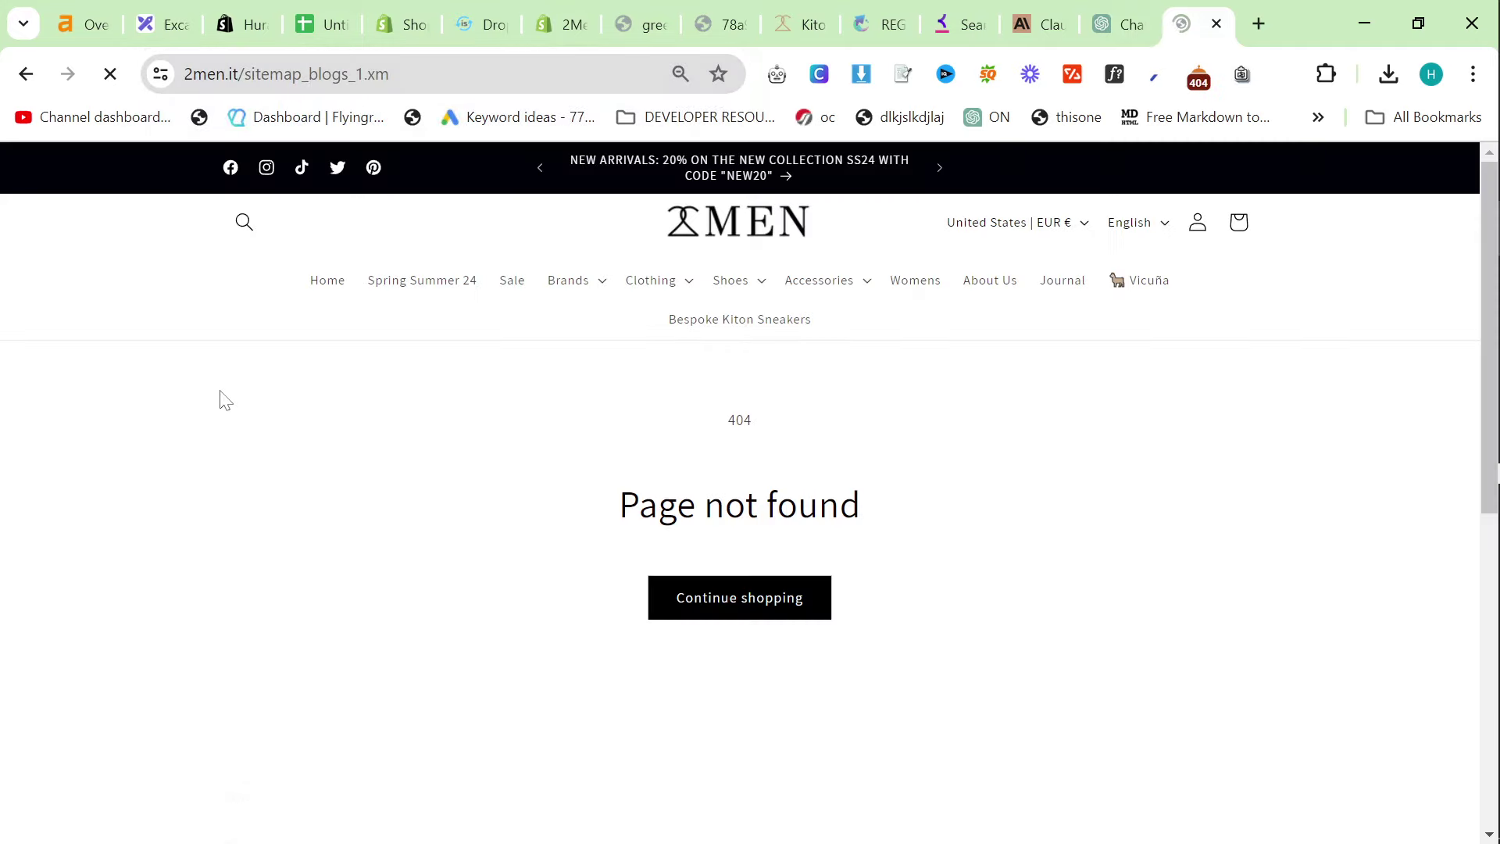
key(ctrl+l)
key(End)
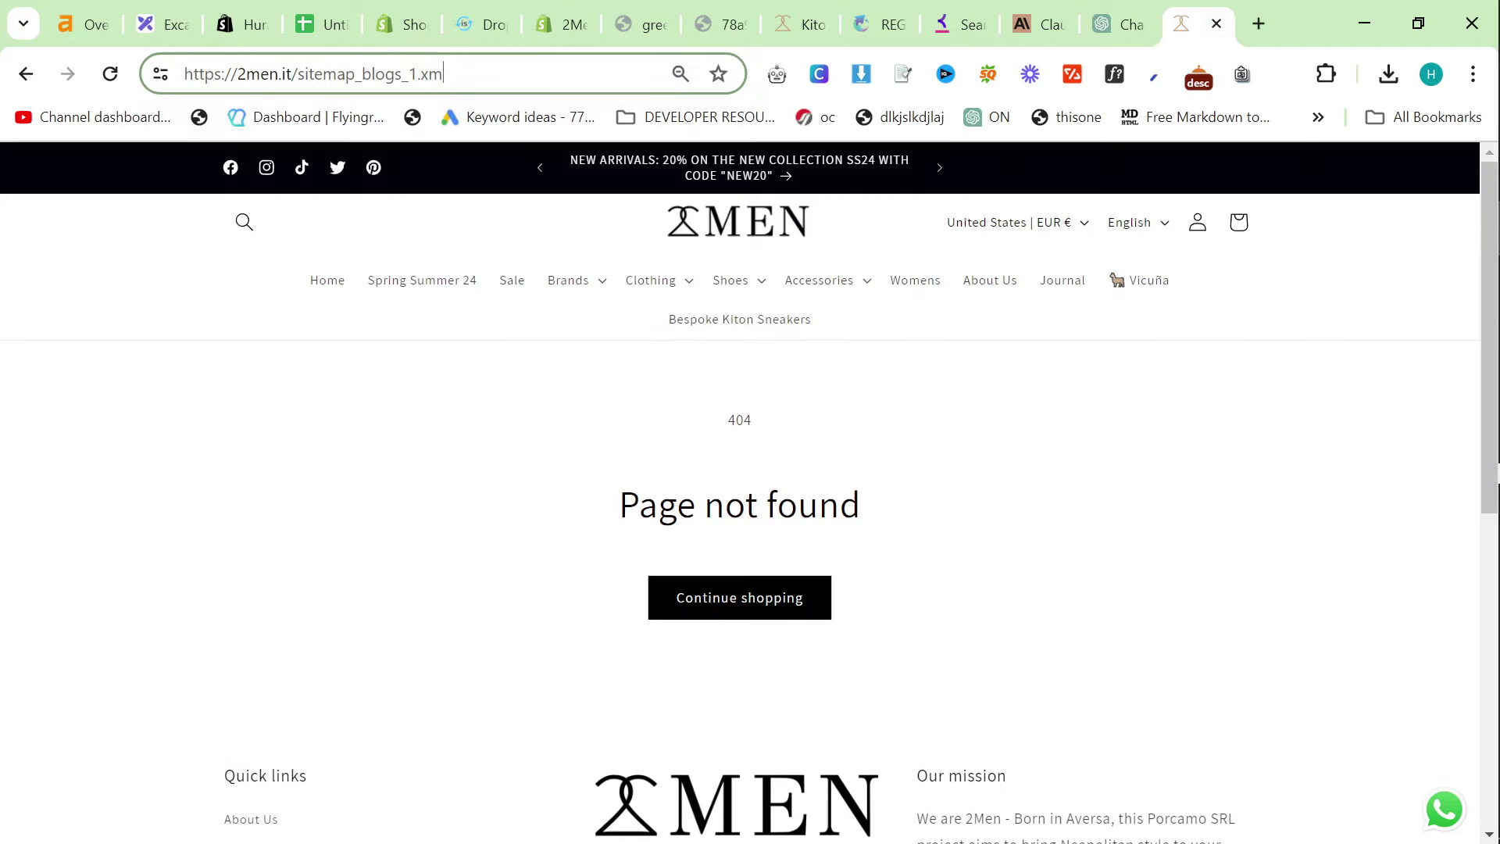
text(l)
key(Return)
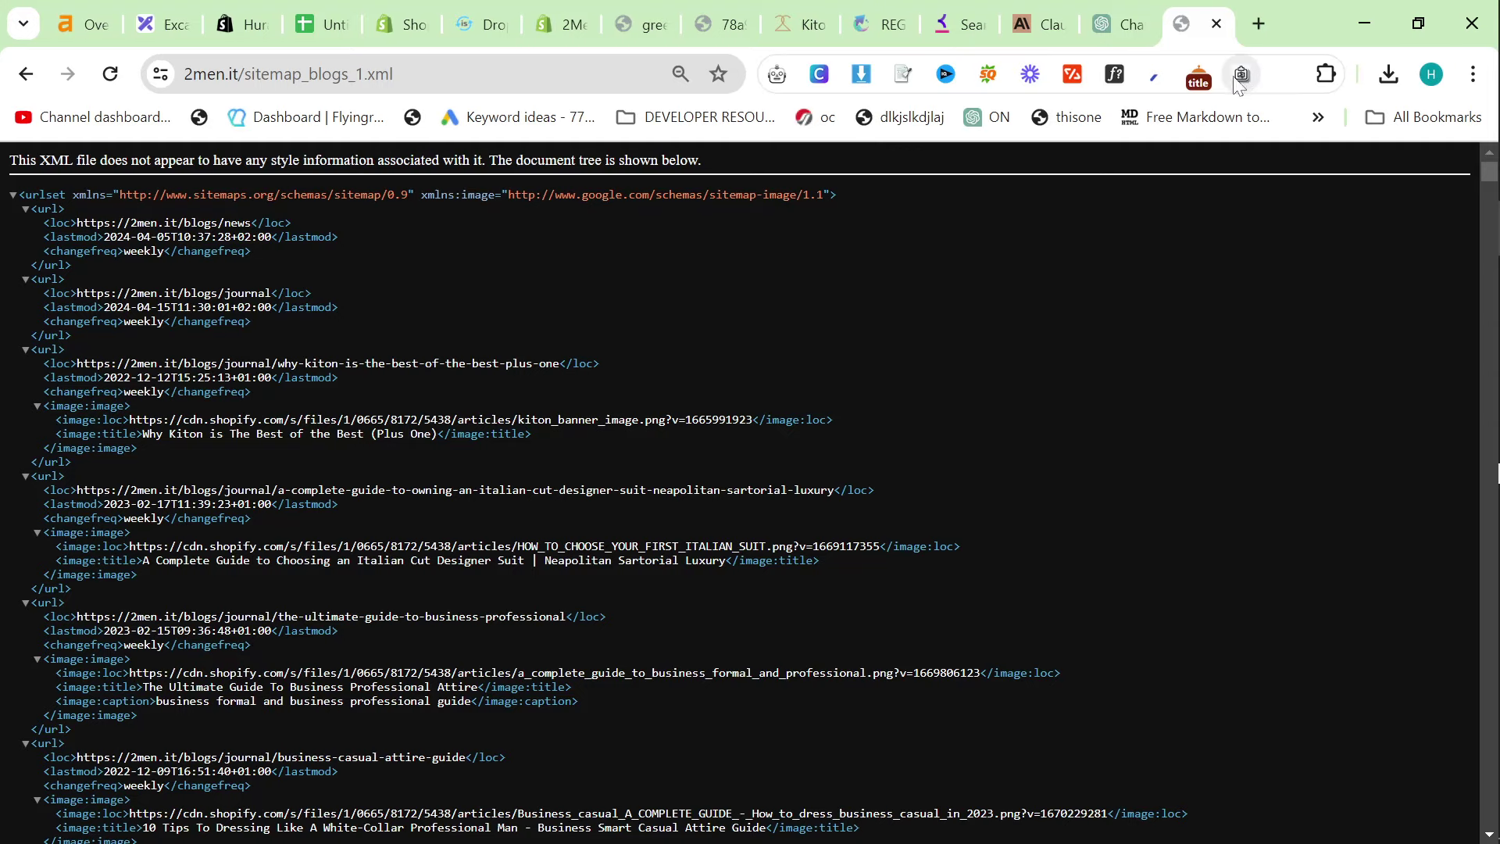
Find the SitemapToClipboard extension and run it on the blogs sitemap to copy all URLs
click(1261, 22)
text(sitemaptocli)
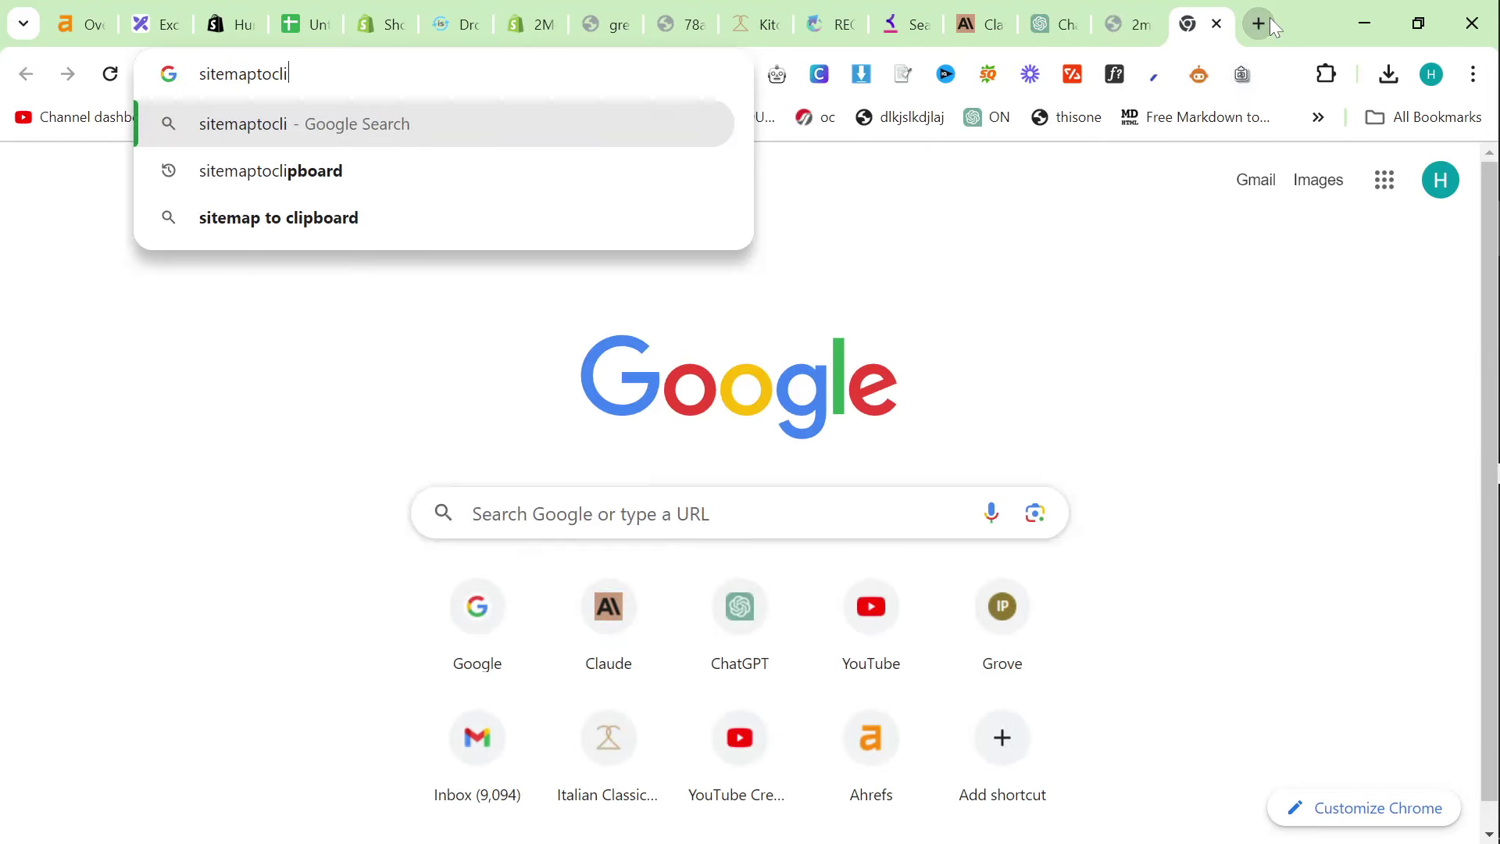
text(pboard)
key(Return)
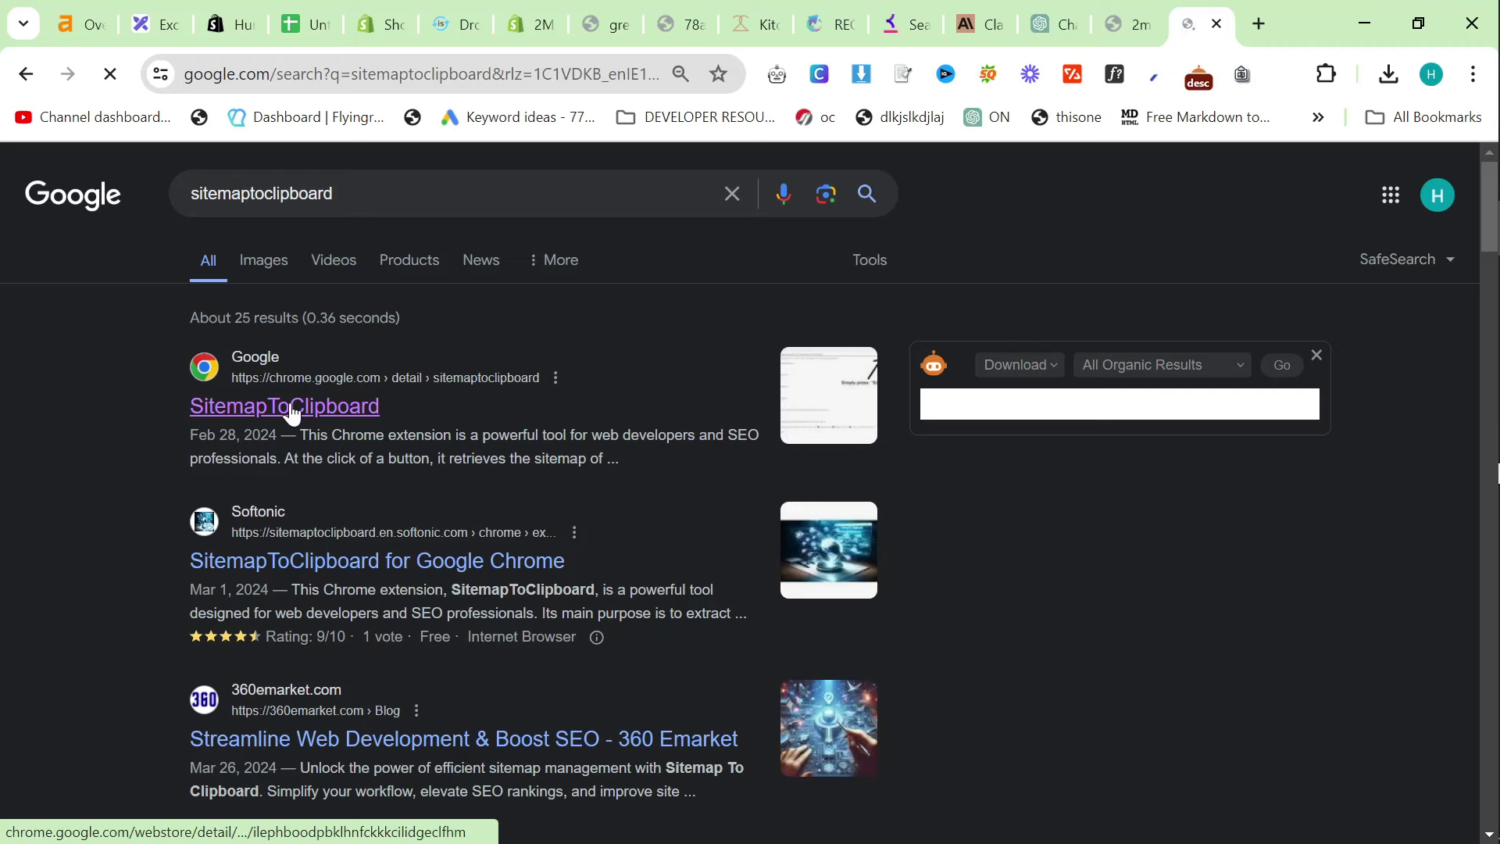
click(293, 408)
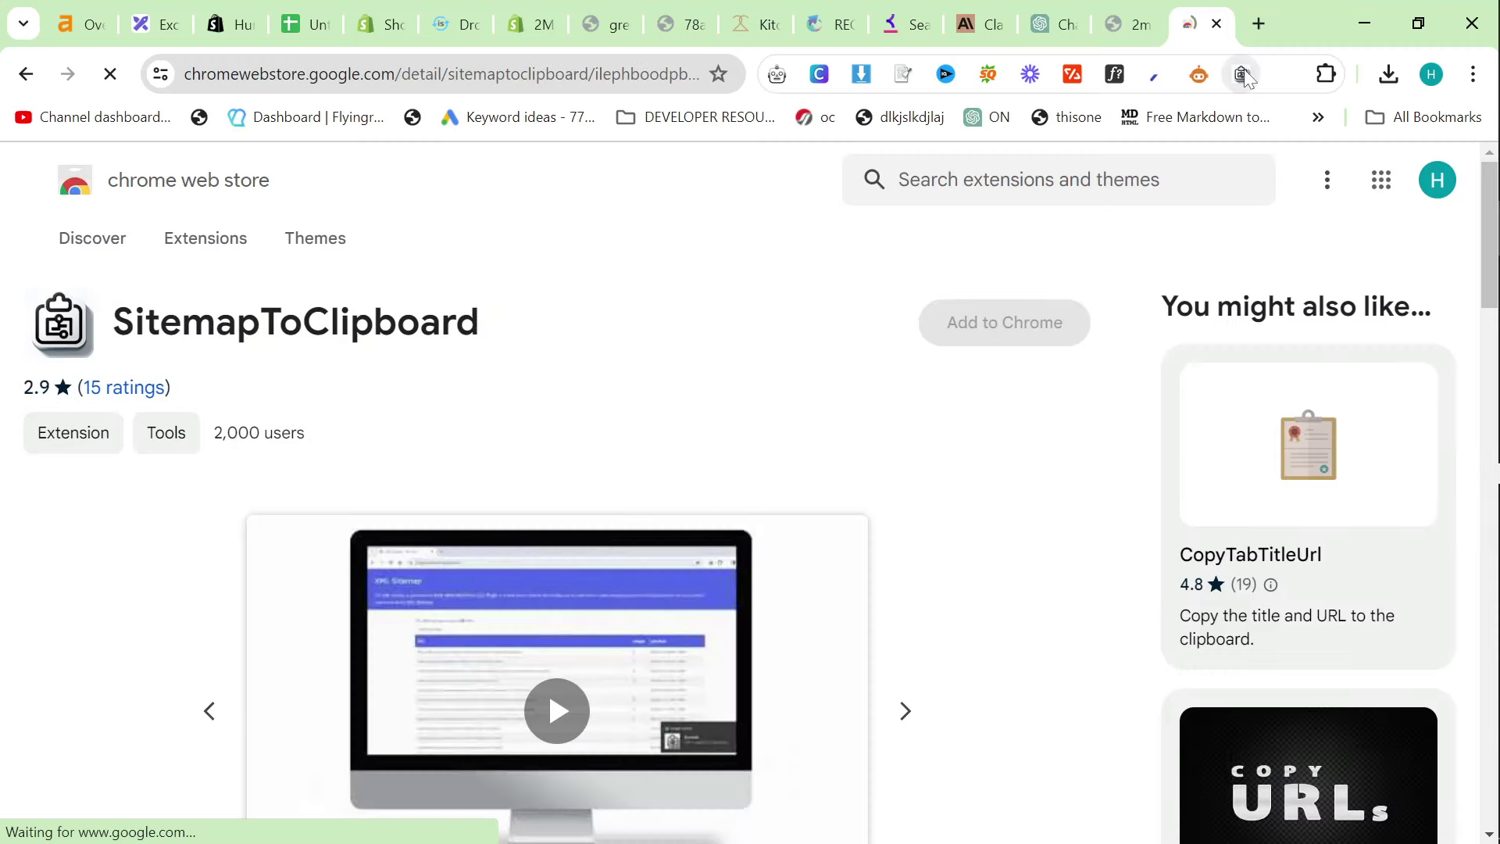
click(1243, 74)
click(1125, 25)
click(1243, 74)
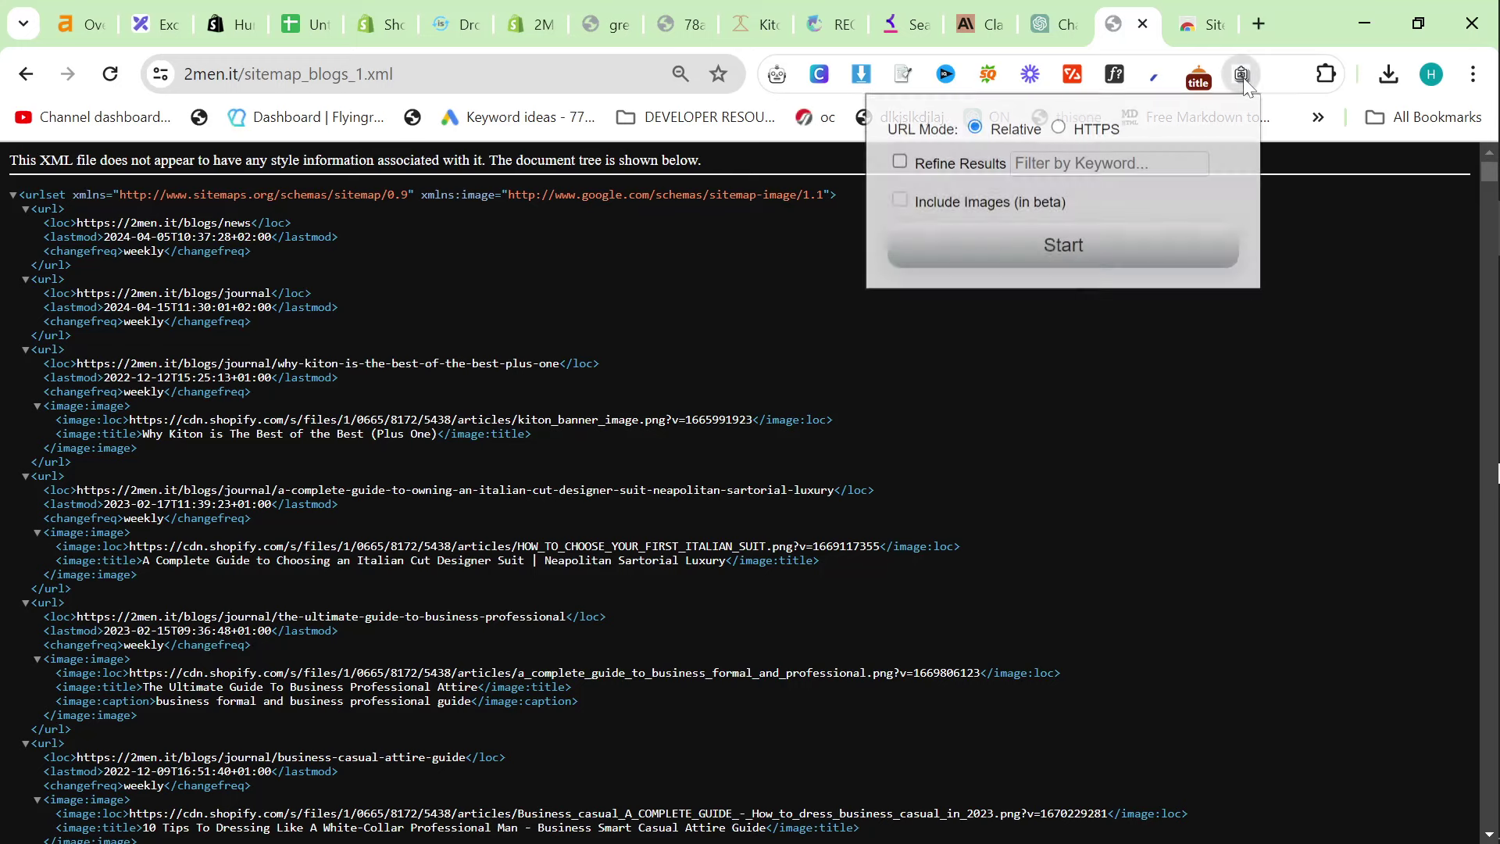
click(1073, 271)
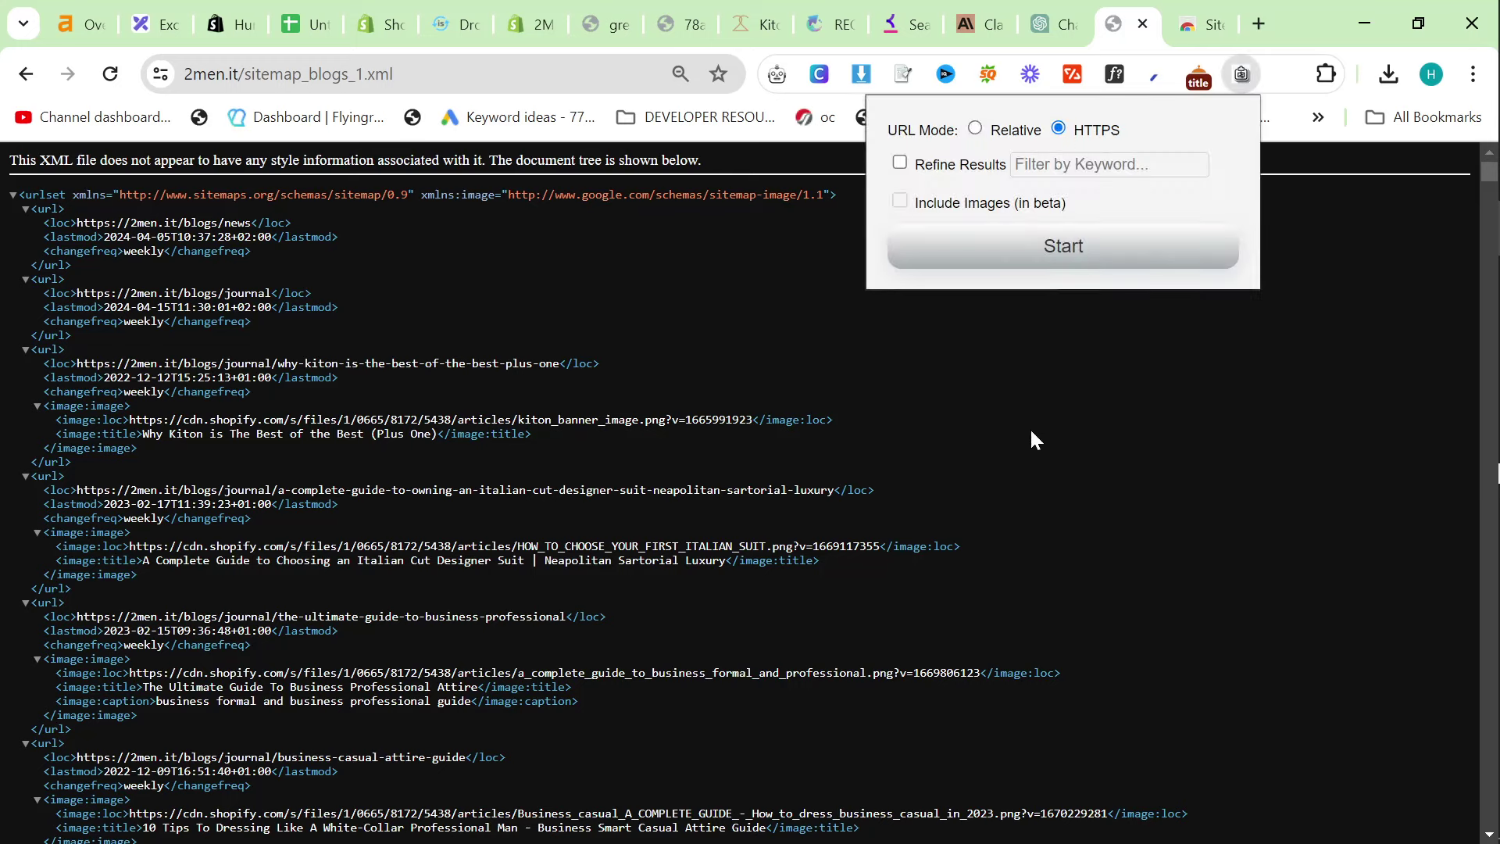
Ask ChatGPT for new blog ideas, pasting the list of existing blog post URLs
click(1059, 23)
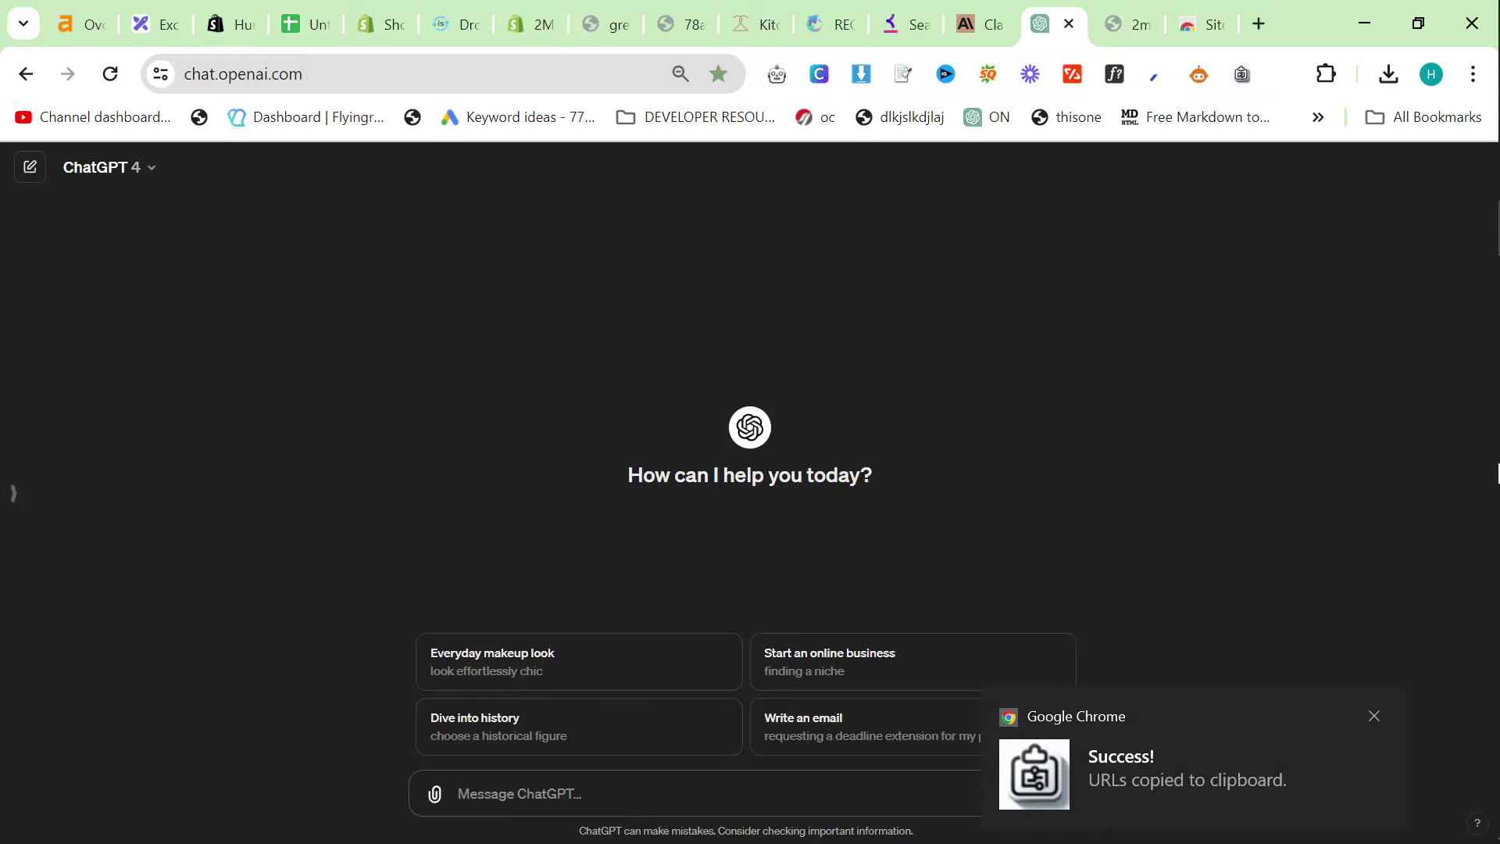
text(these are my blog pos)
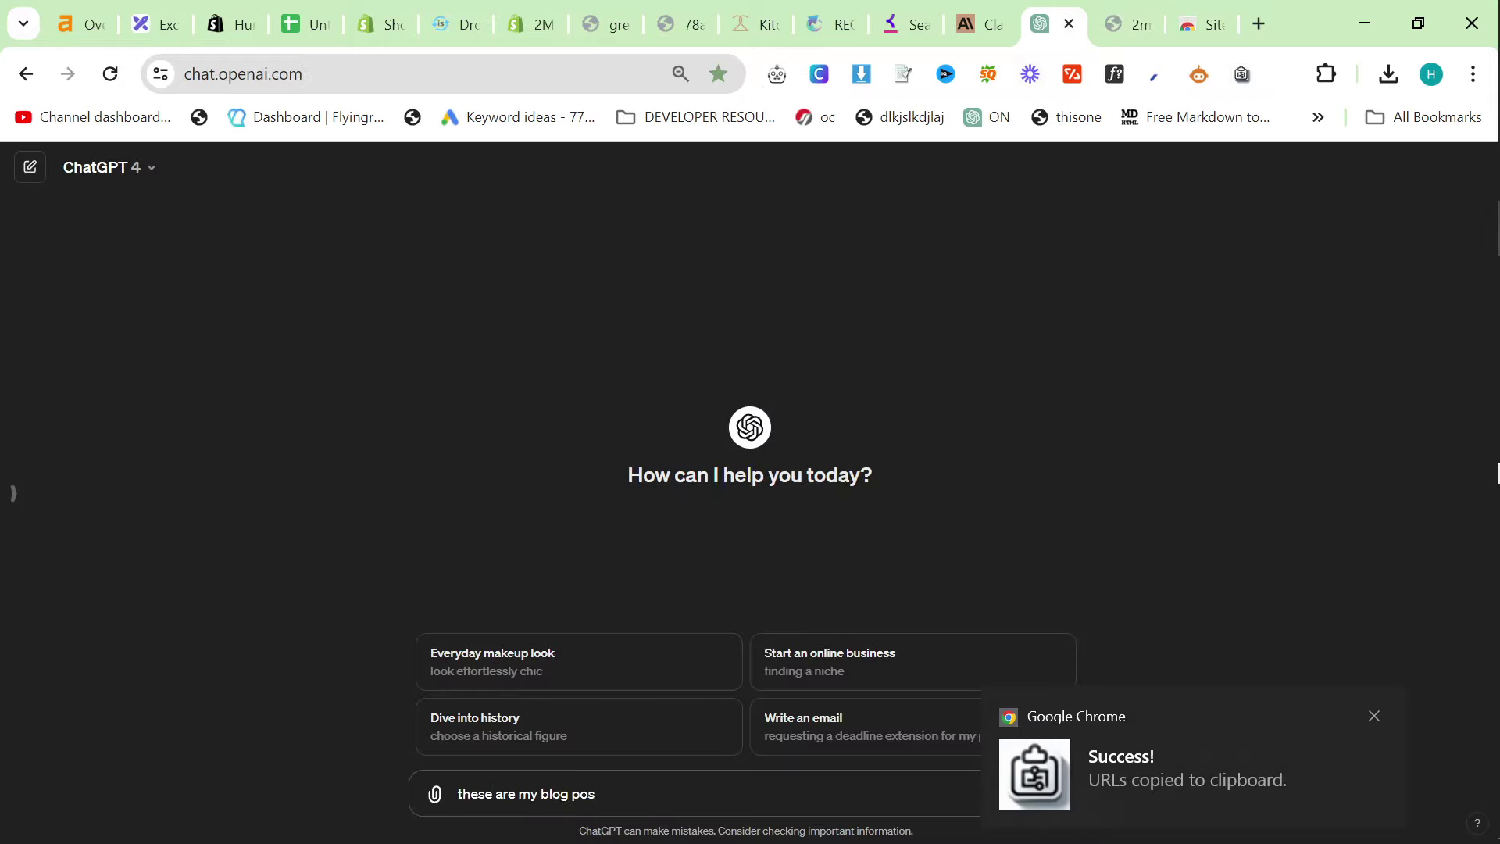
text(ts, can you give me 10 more ideas that are c)
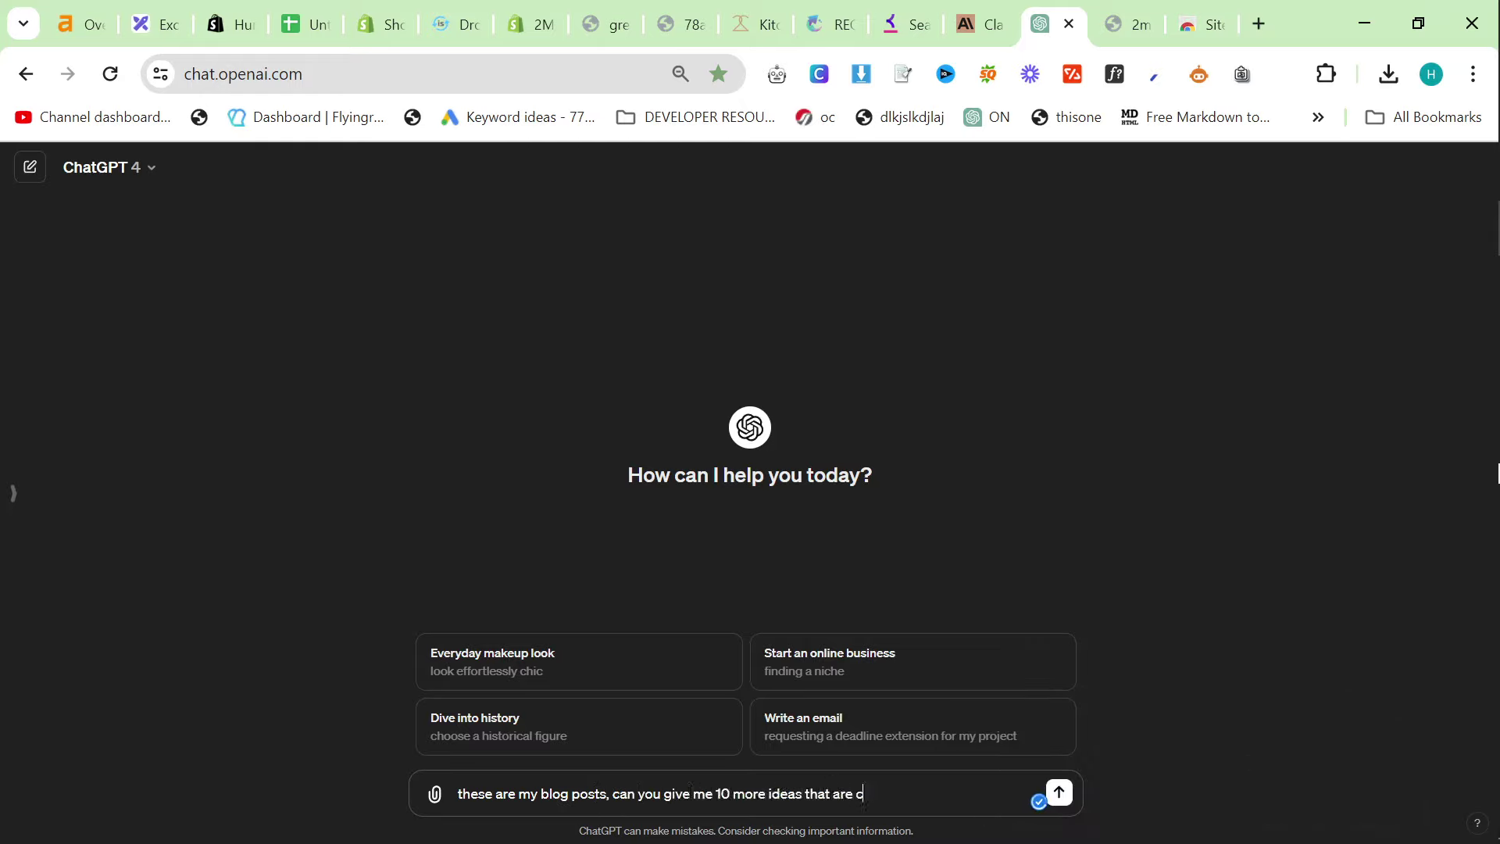
text(etely unique)
key(ctrl+v)
key(Return)
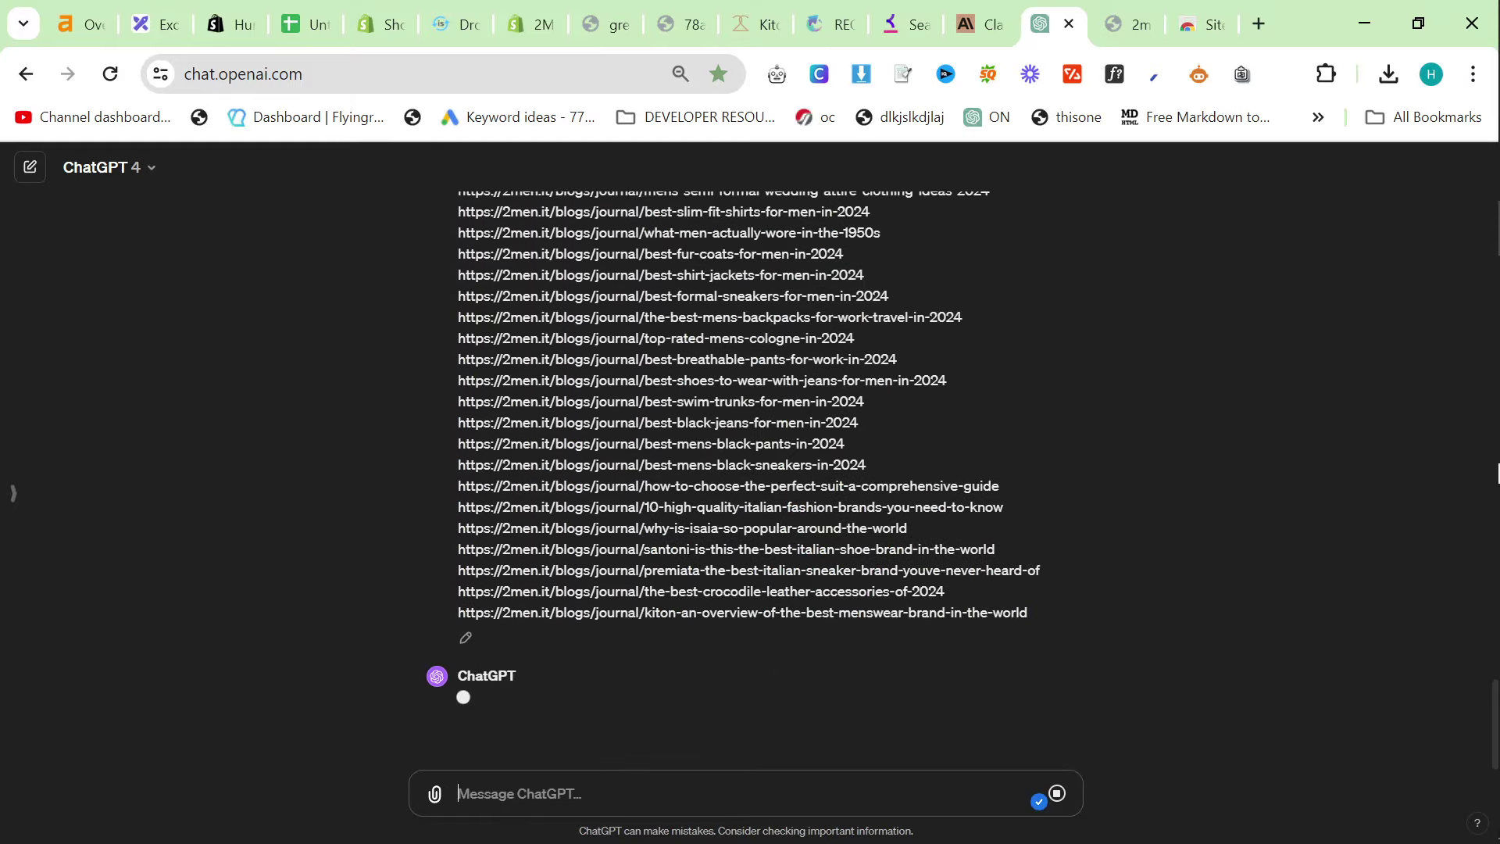
Read through ChatGPT's suggested menswear blog ideas, such as 'From Sheep to Shop'
scroll(1239, 643, up, 15)
scroll(1239, 643, down, 15)
scroll(756, 645, down, 3)
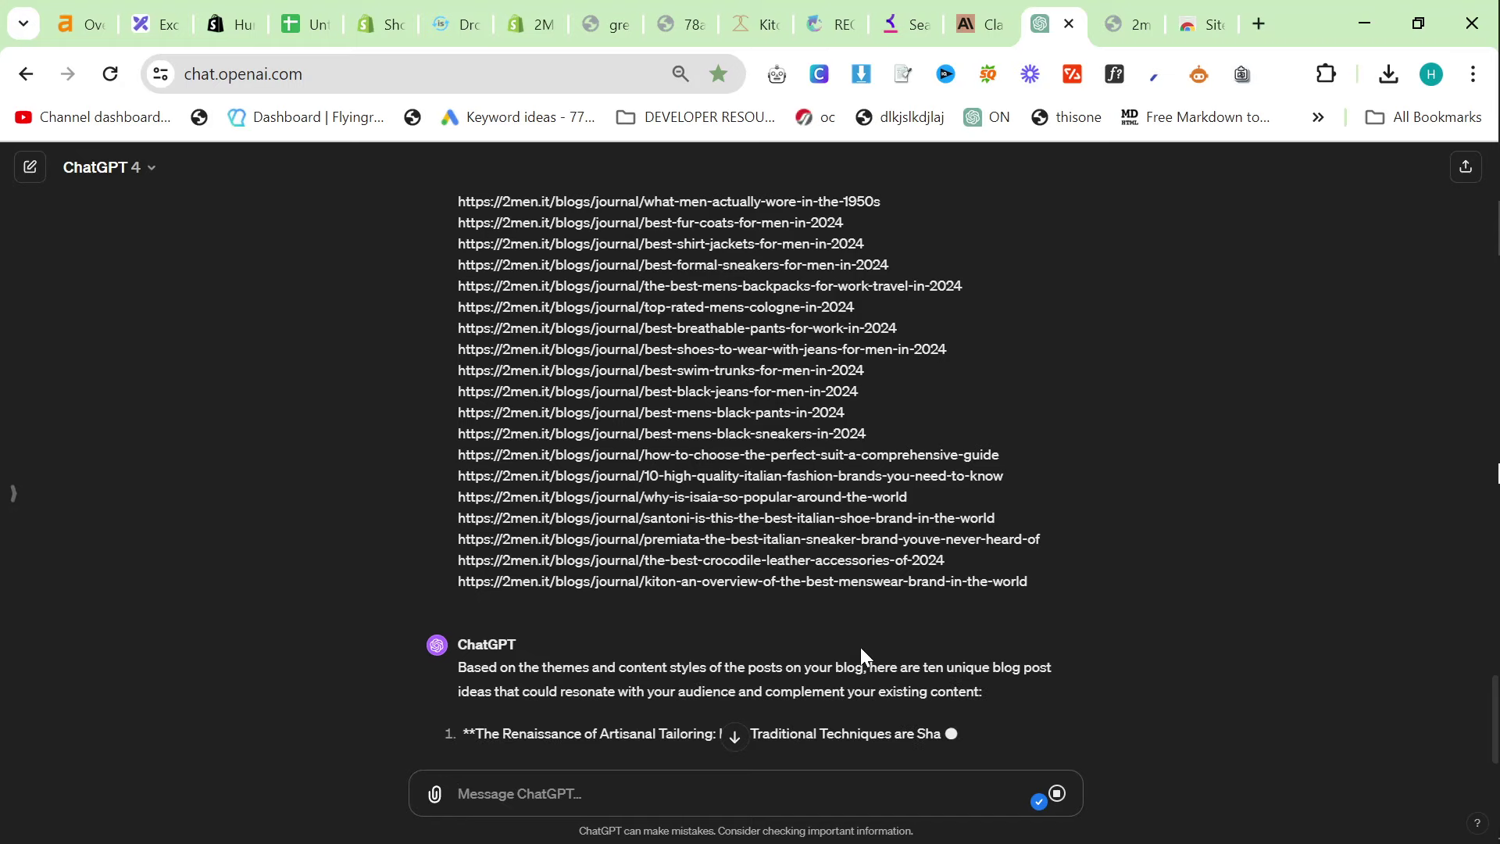
scroll(756, 647, down, 2)
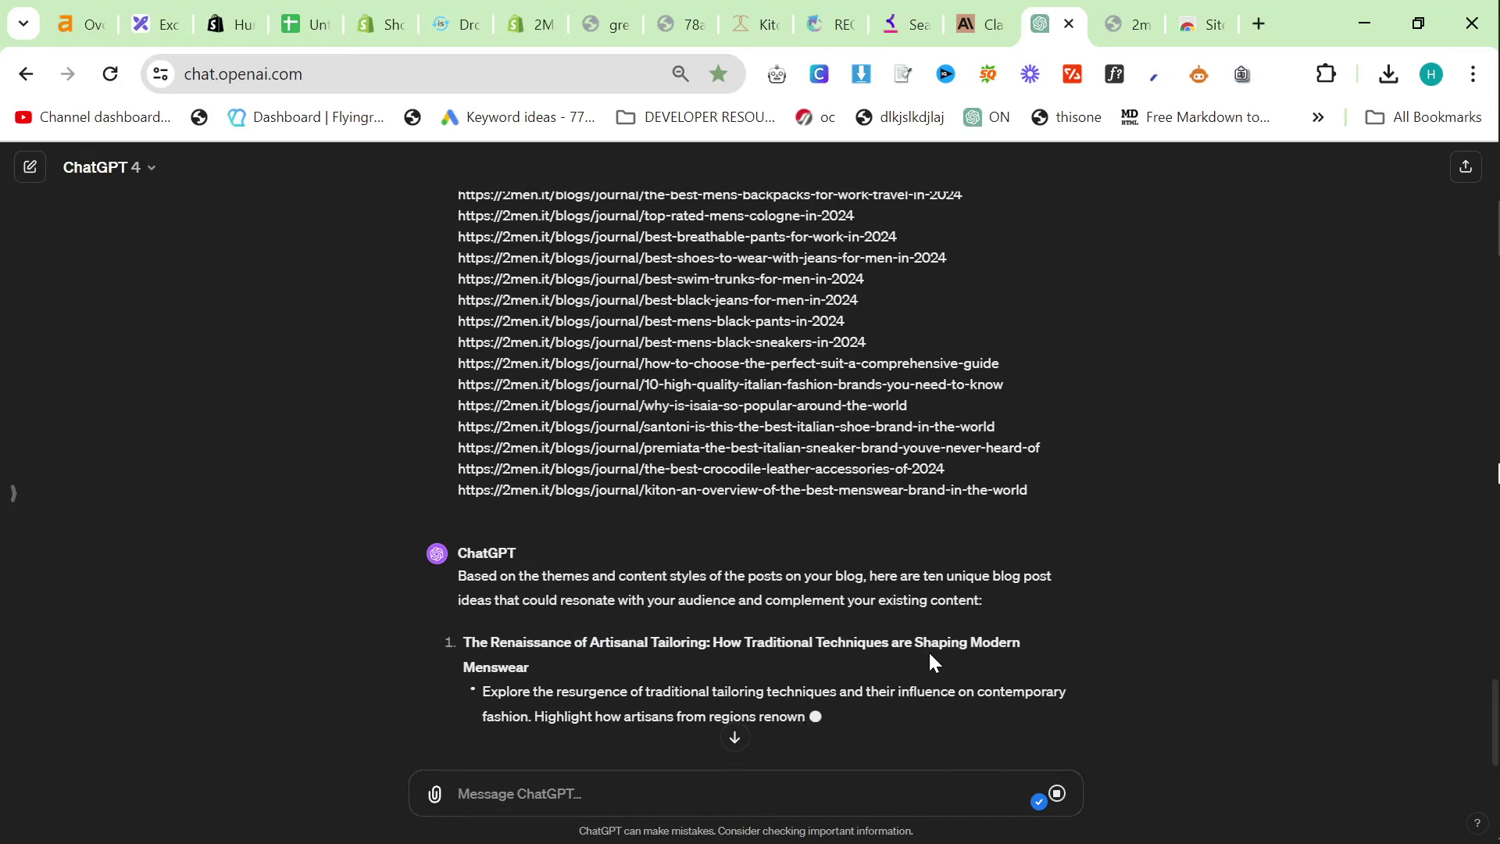
scroll(651, 622, down, 1)
scroll(652, 631, down, 1)
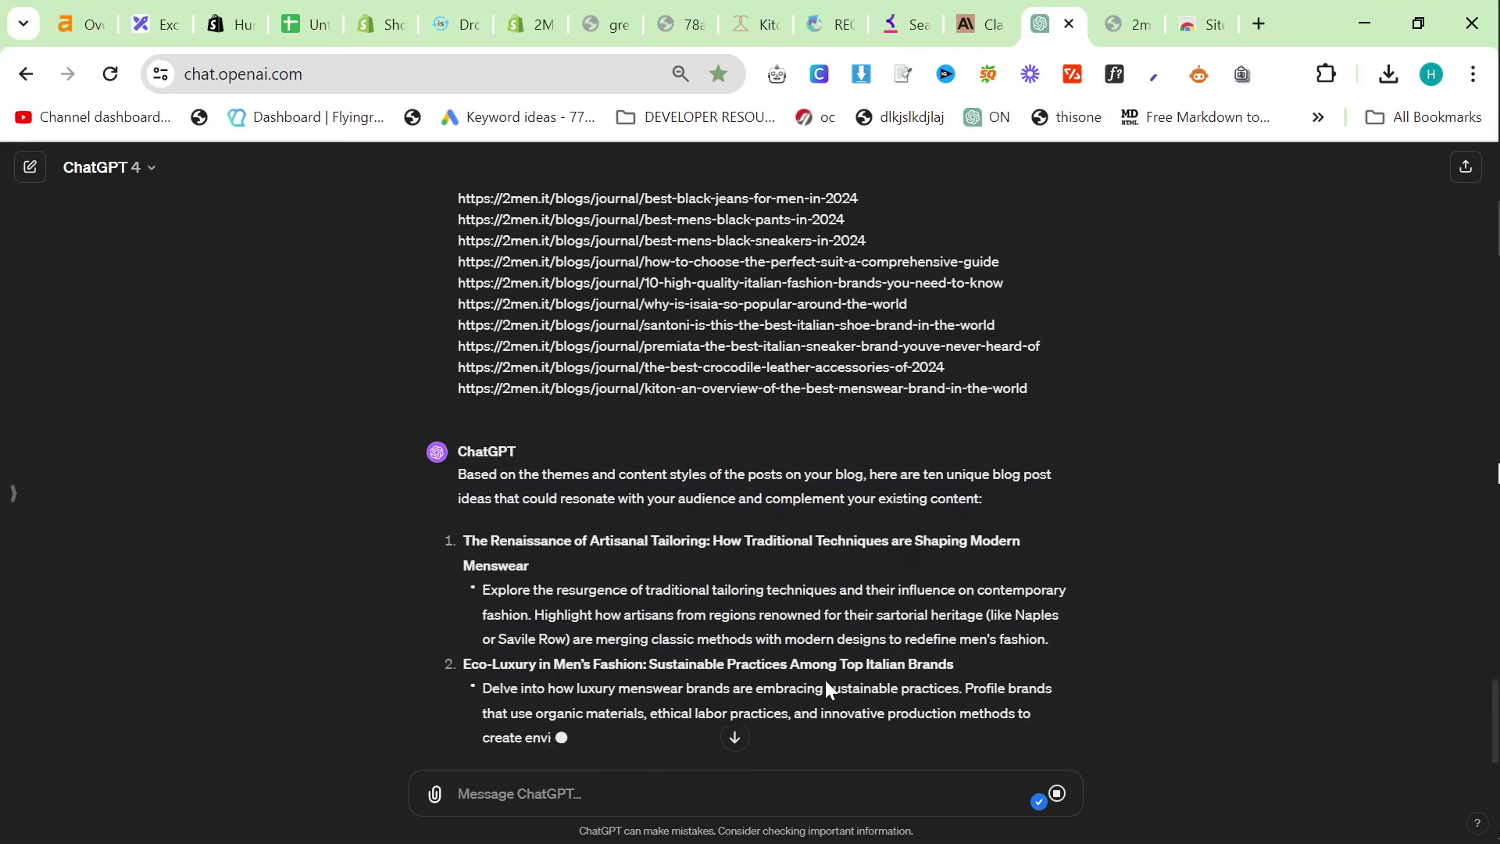
scroll(824, 693, down, 2)
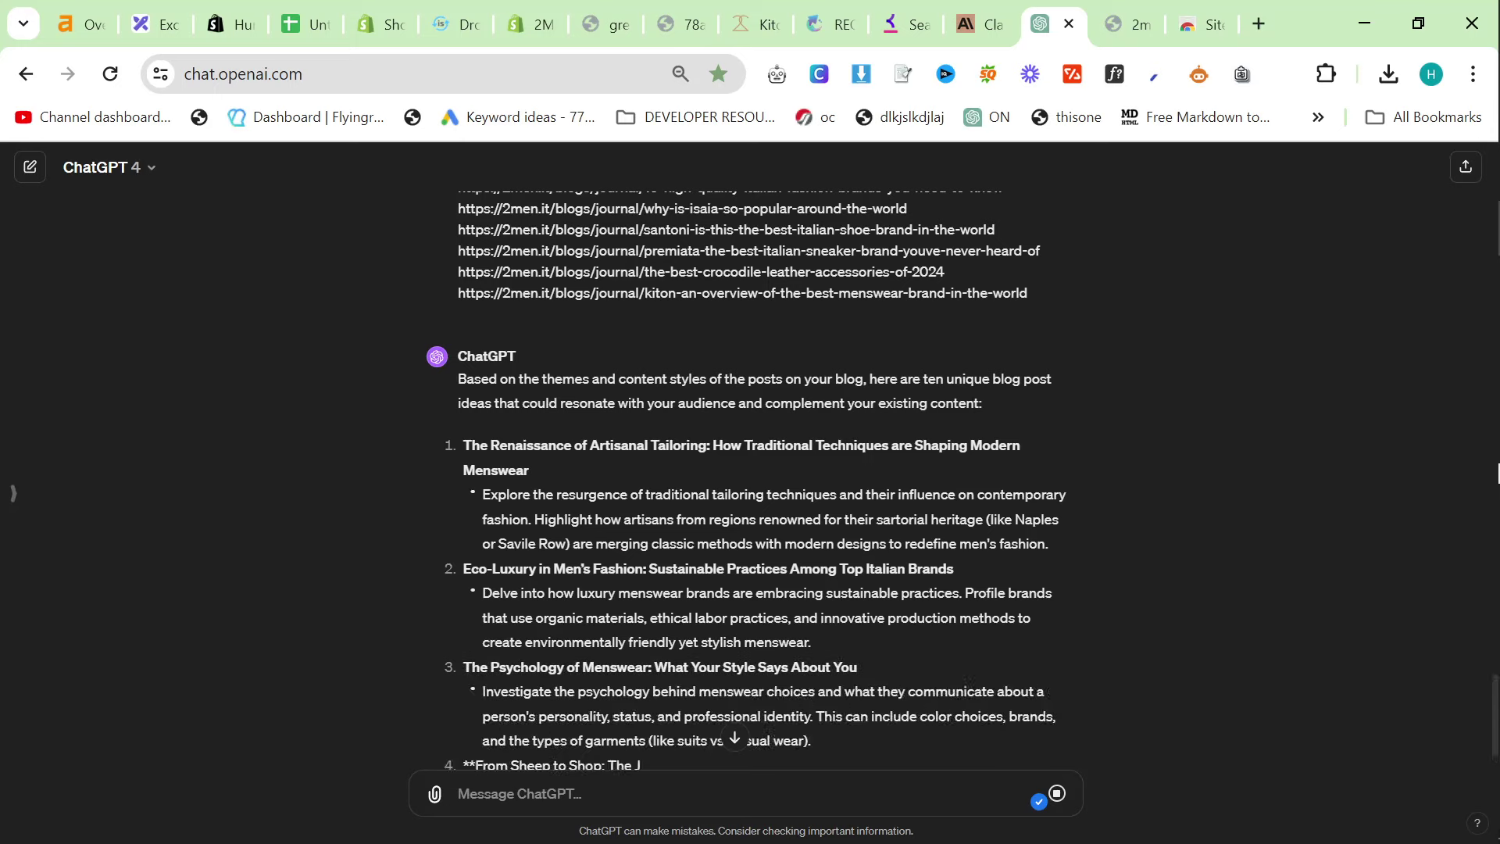
scroll(523, 584, down, 2)
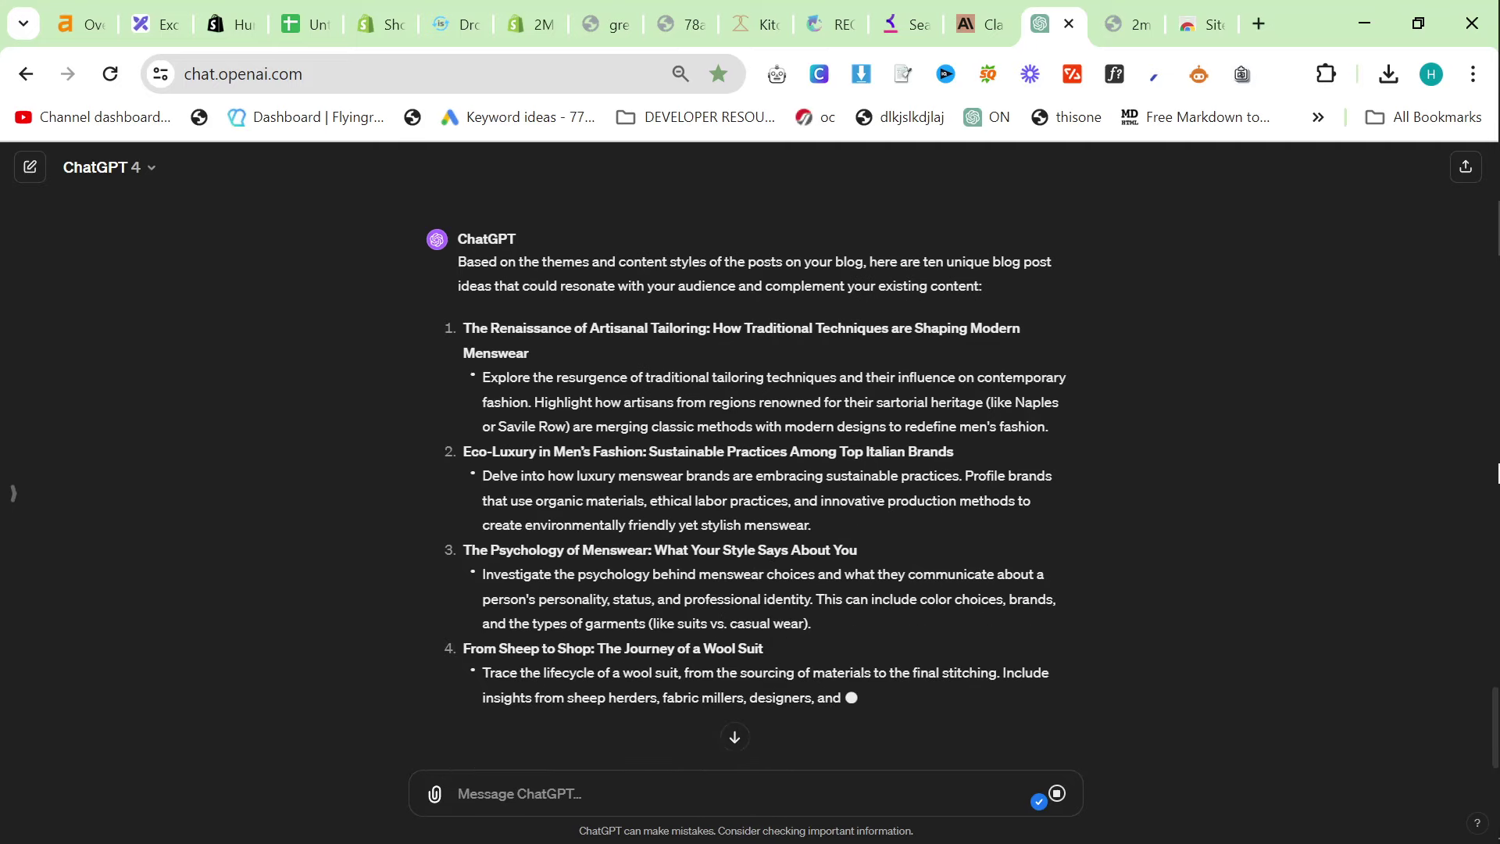
drag(516, 648, 741, 676)
scroll(742, 677, down, 2)
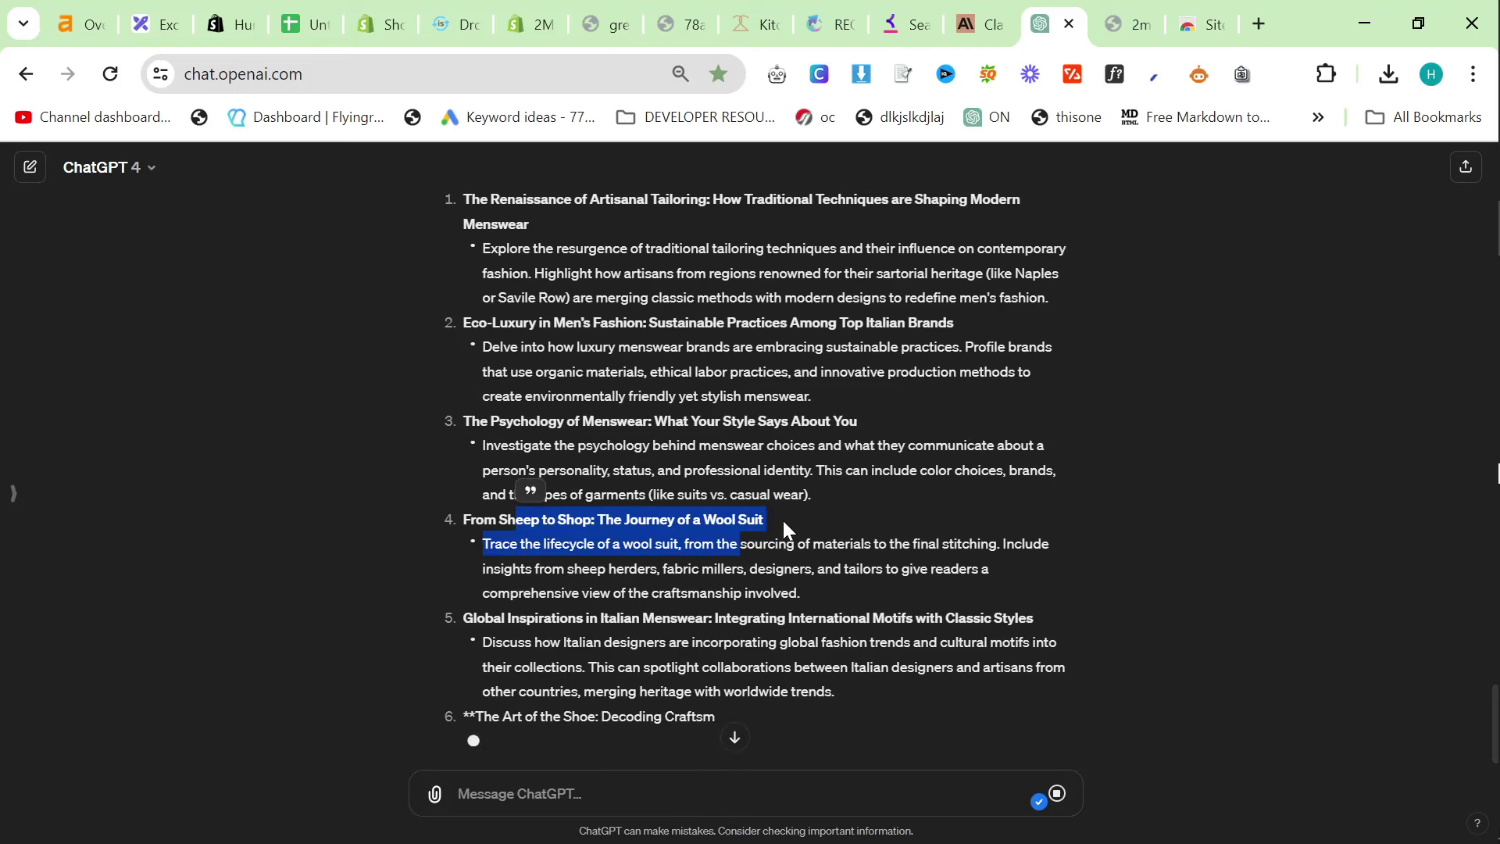
drag(783, 520, 425, 508)
click(596, 586)
scroll(595, 586, down, 1)
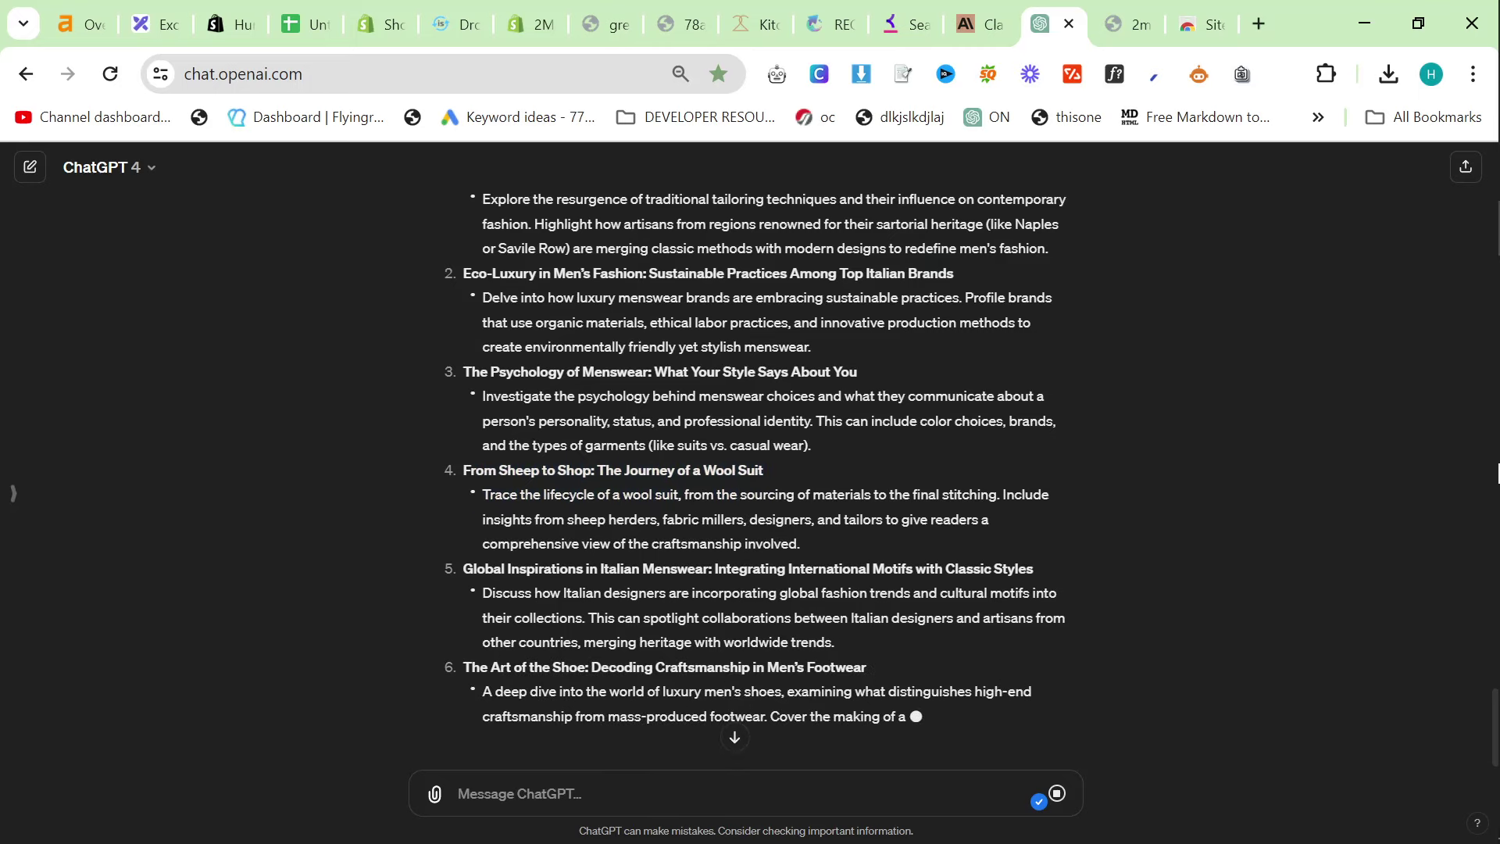
scroll(812, 594, down, 2)
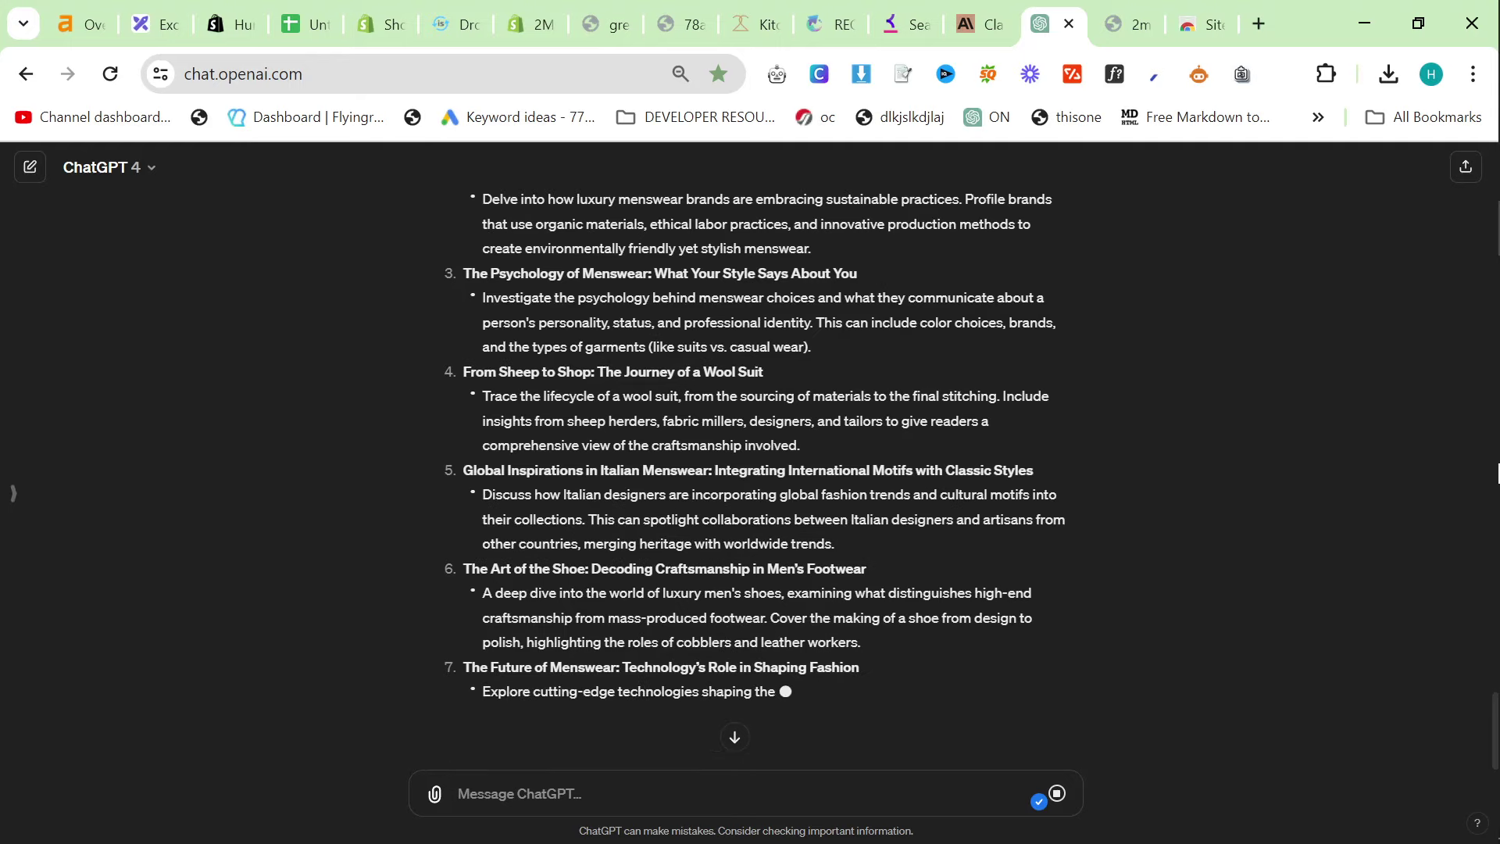
drag(828, 594, 668, 543)
click(813, 624)
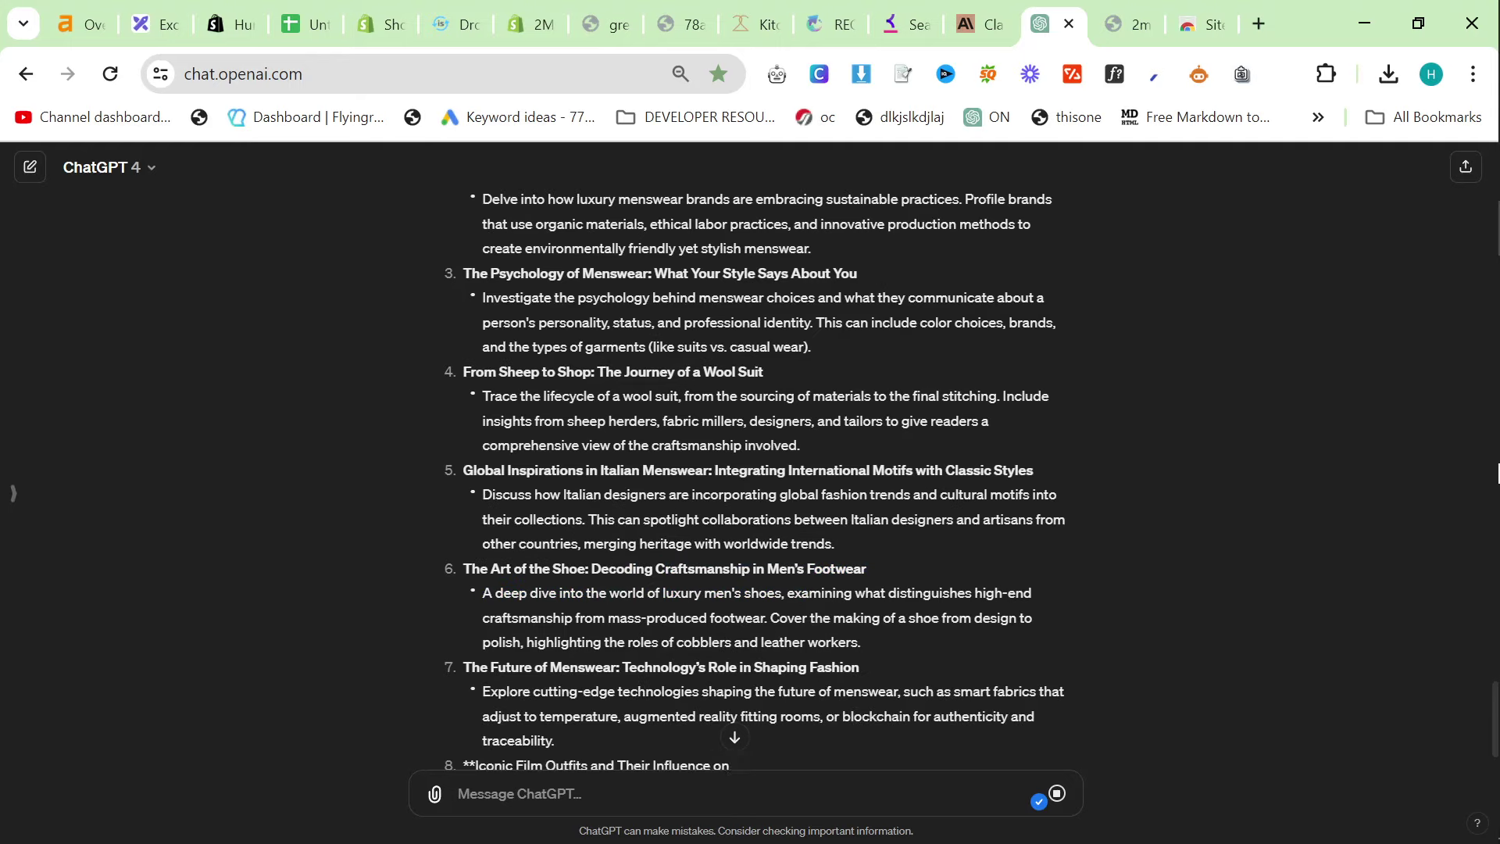
click(980, 24)
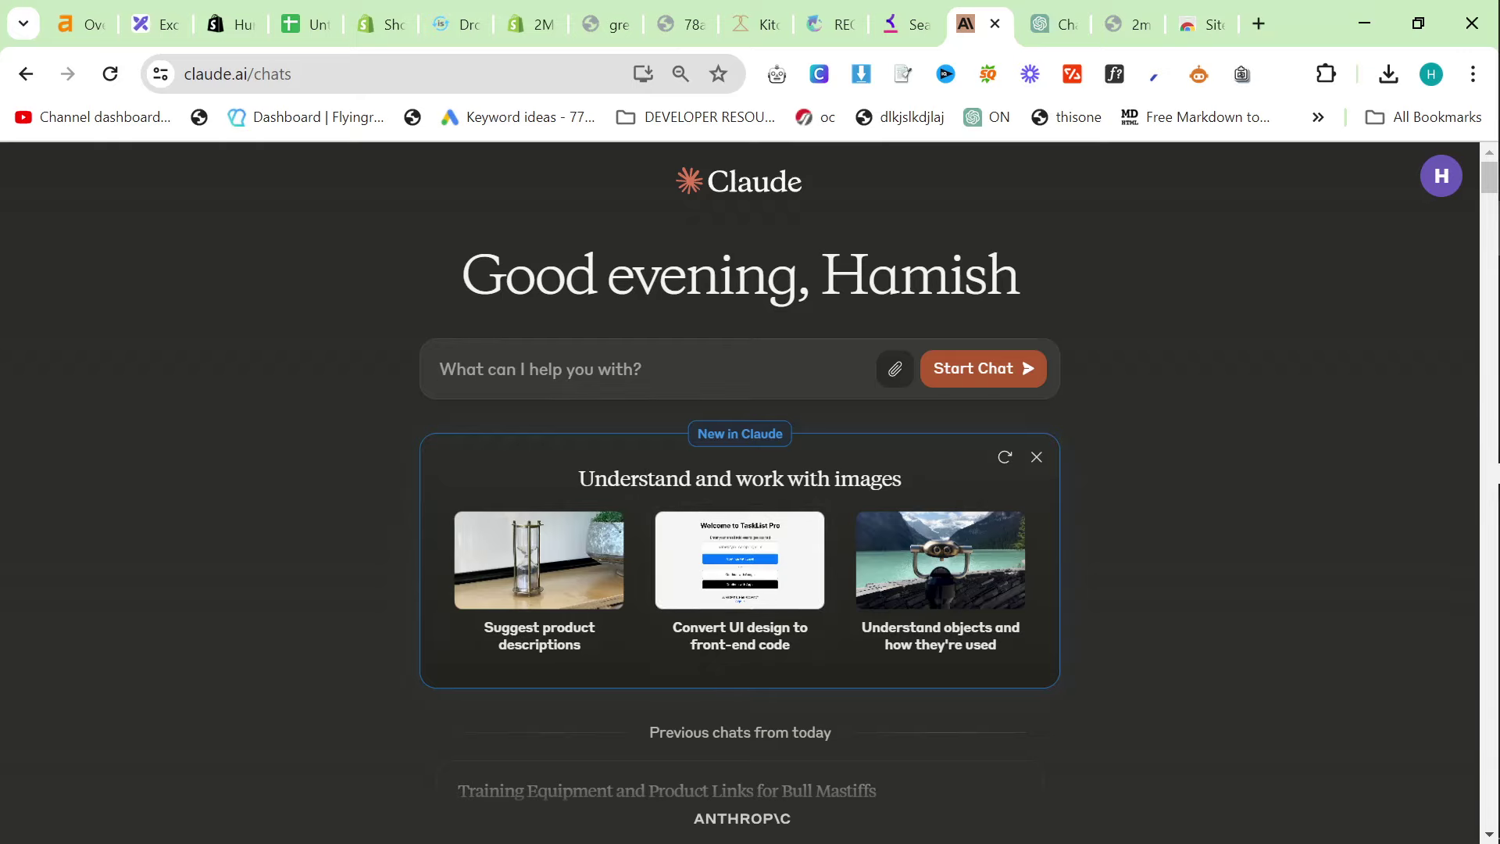
Ask Claude for blog post ideas based on the pasted list of current posts
text(can you give me 10 unique ideas for blog posts , these are my c)
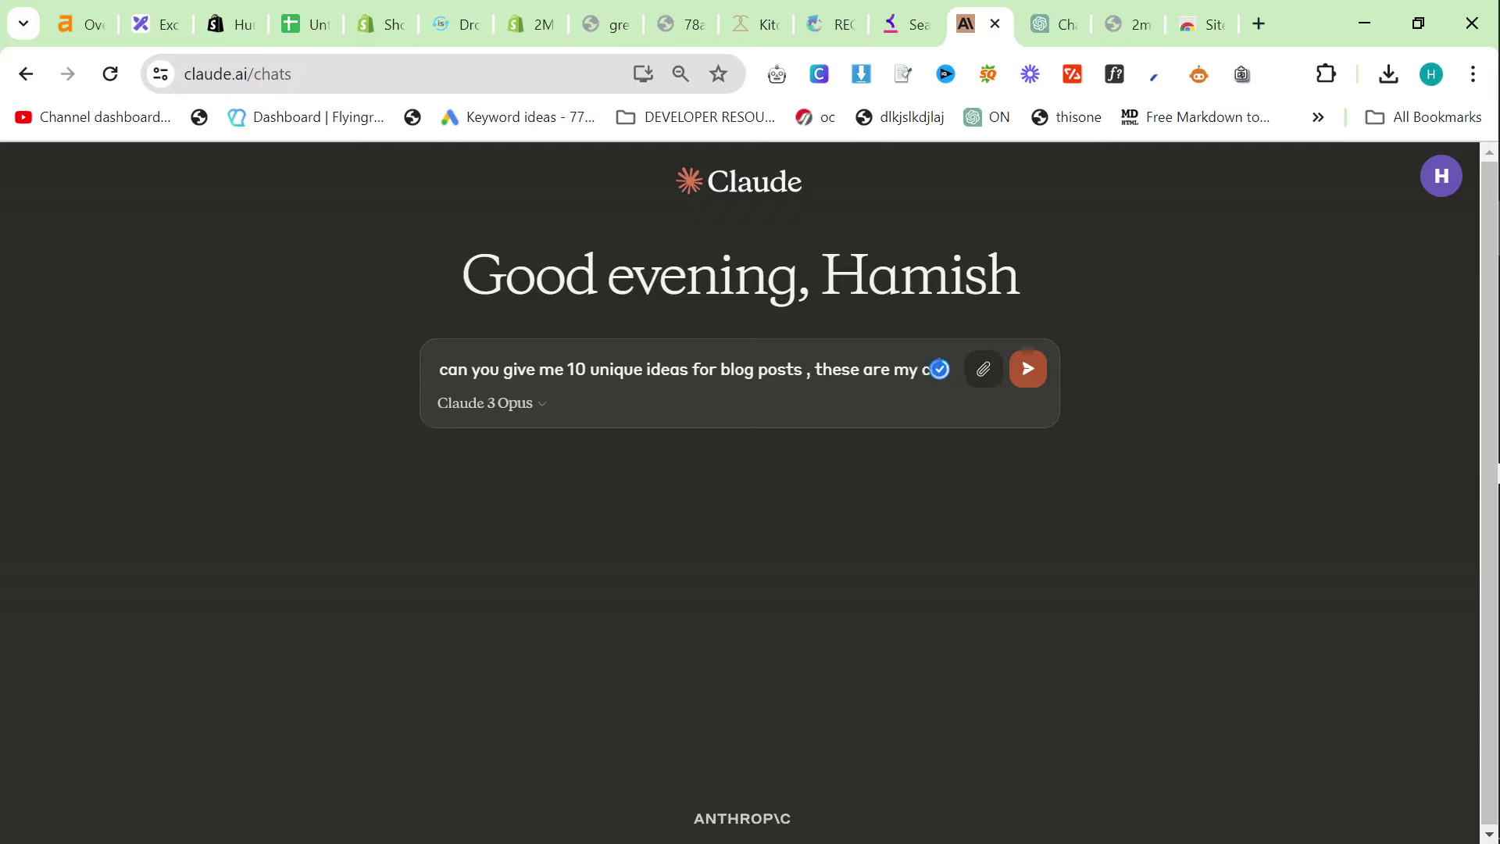
text(urrent blog posts)
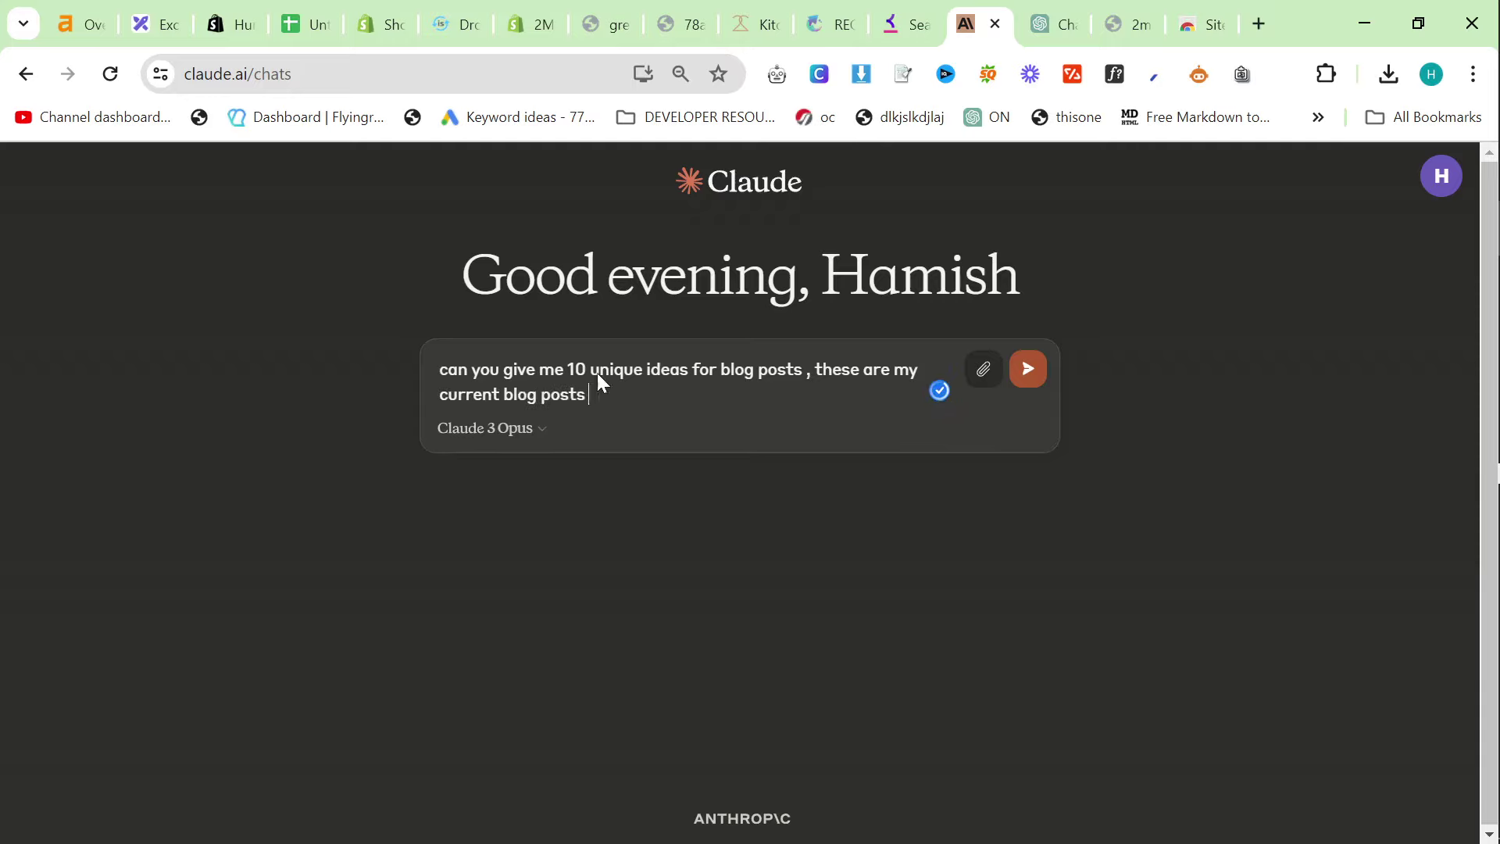
key(ctrl+v)
key(Return)
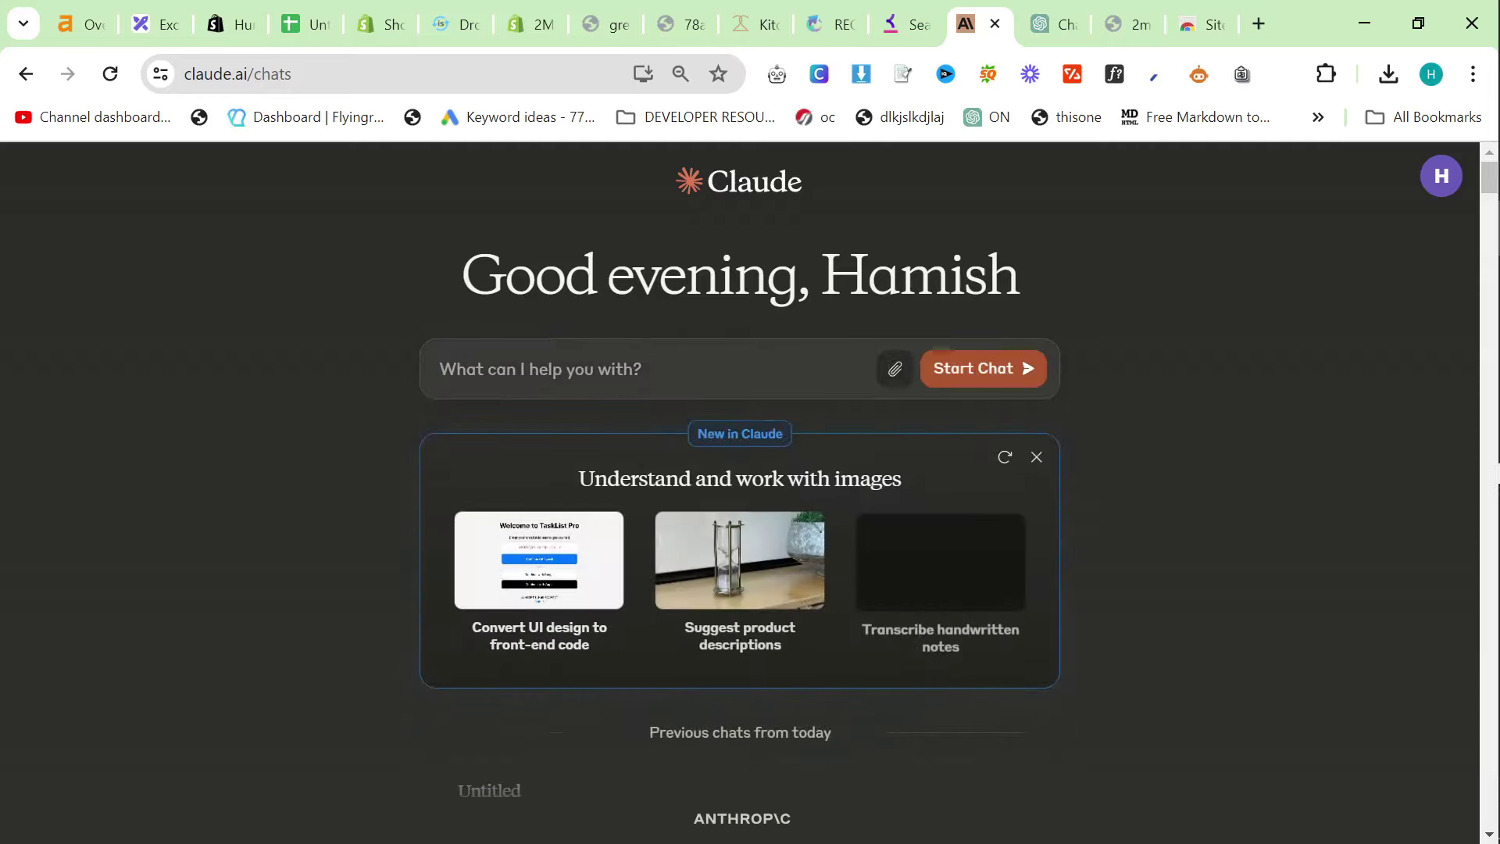
Compare with ChatGPT's blog ideas 7 to 10
key(ctrl+Tab)
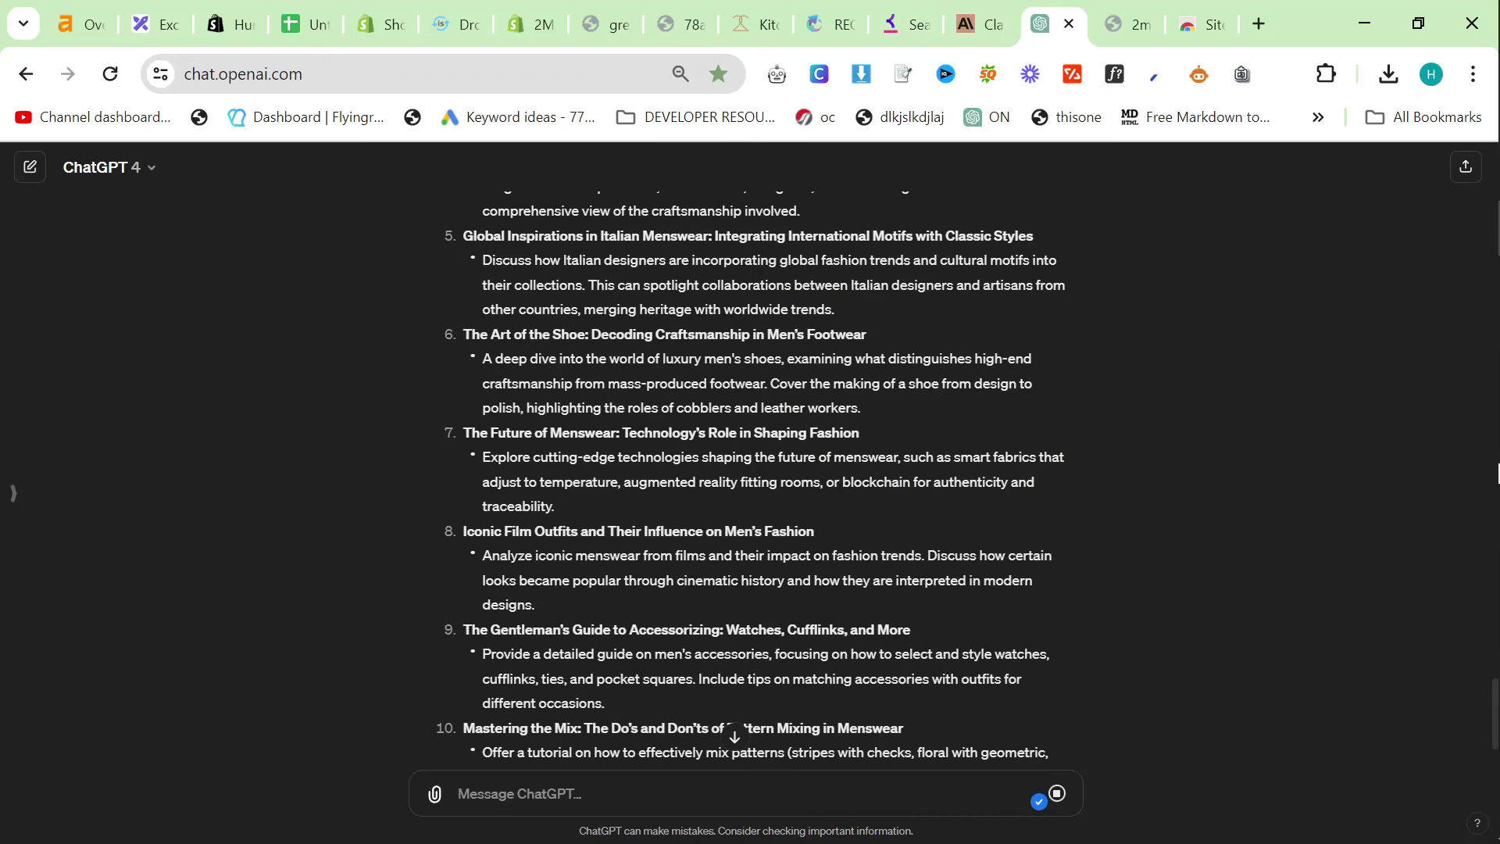
scroll(765, 568, down, 1)
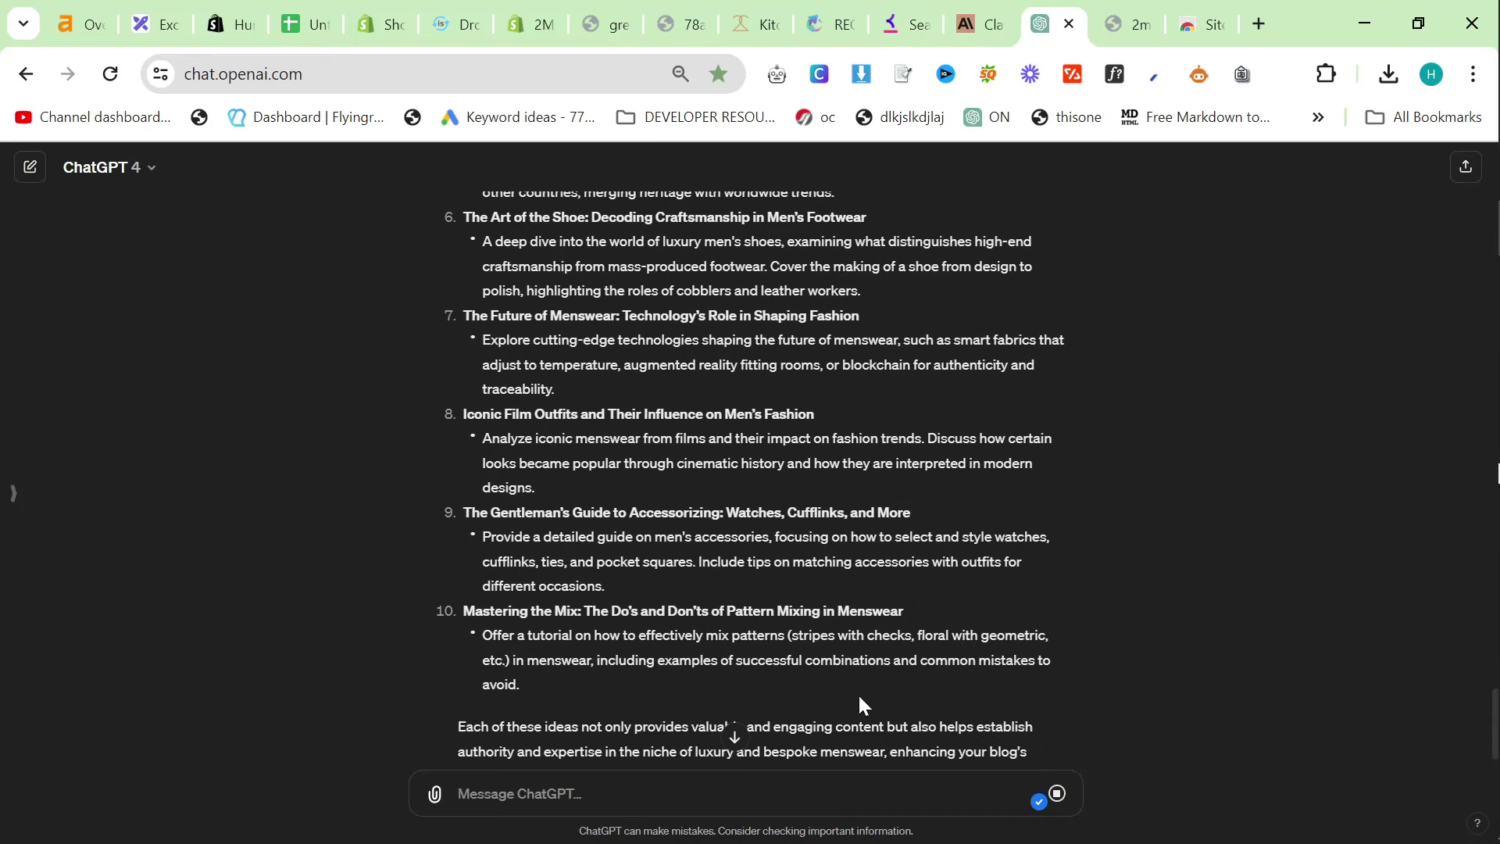
drag(842, 687, 516, 265)
click(870, 583)
click(982, 11)
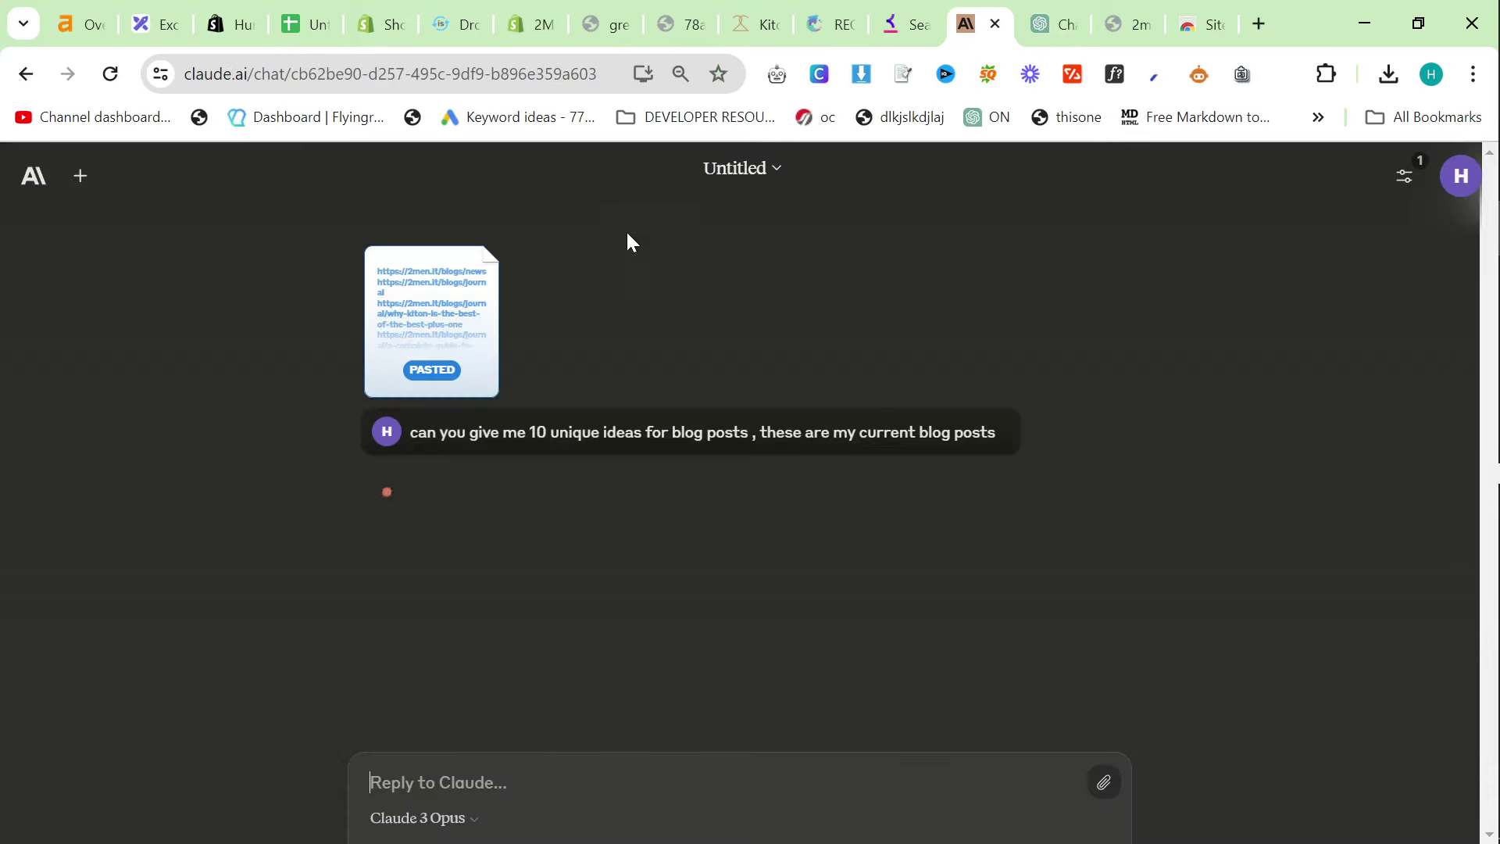
Review Claude's ten Italian menswear ideas, including Sprezzatura, accessories, fabrics and streetwear
text(`)
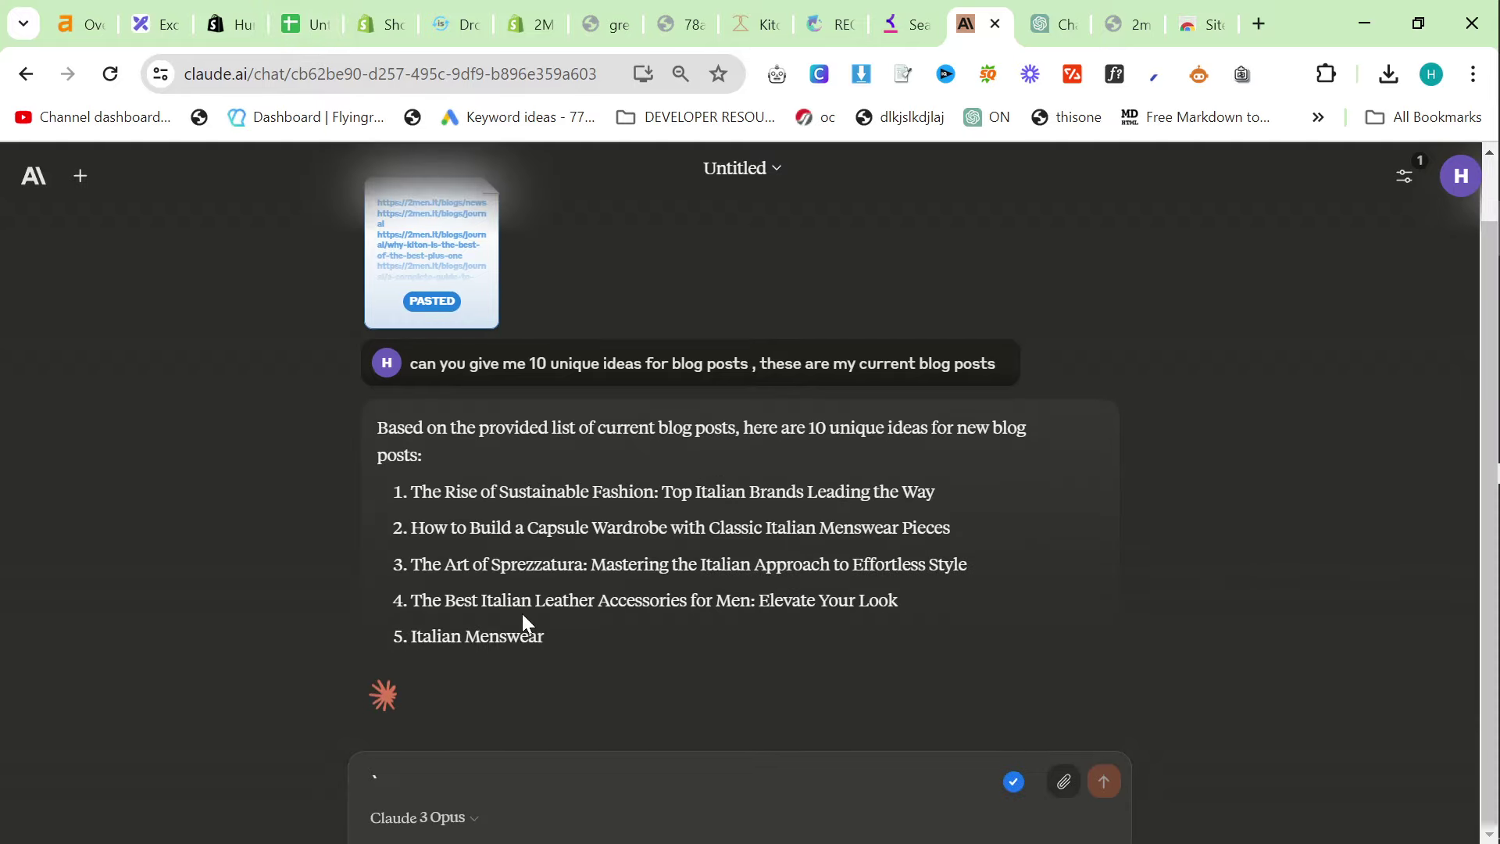
triple_click(687, 564)
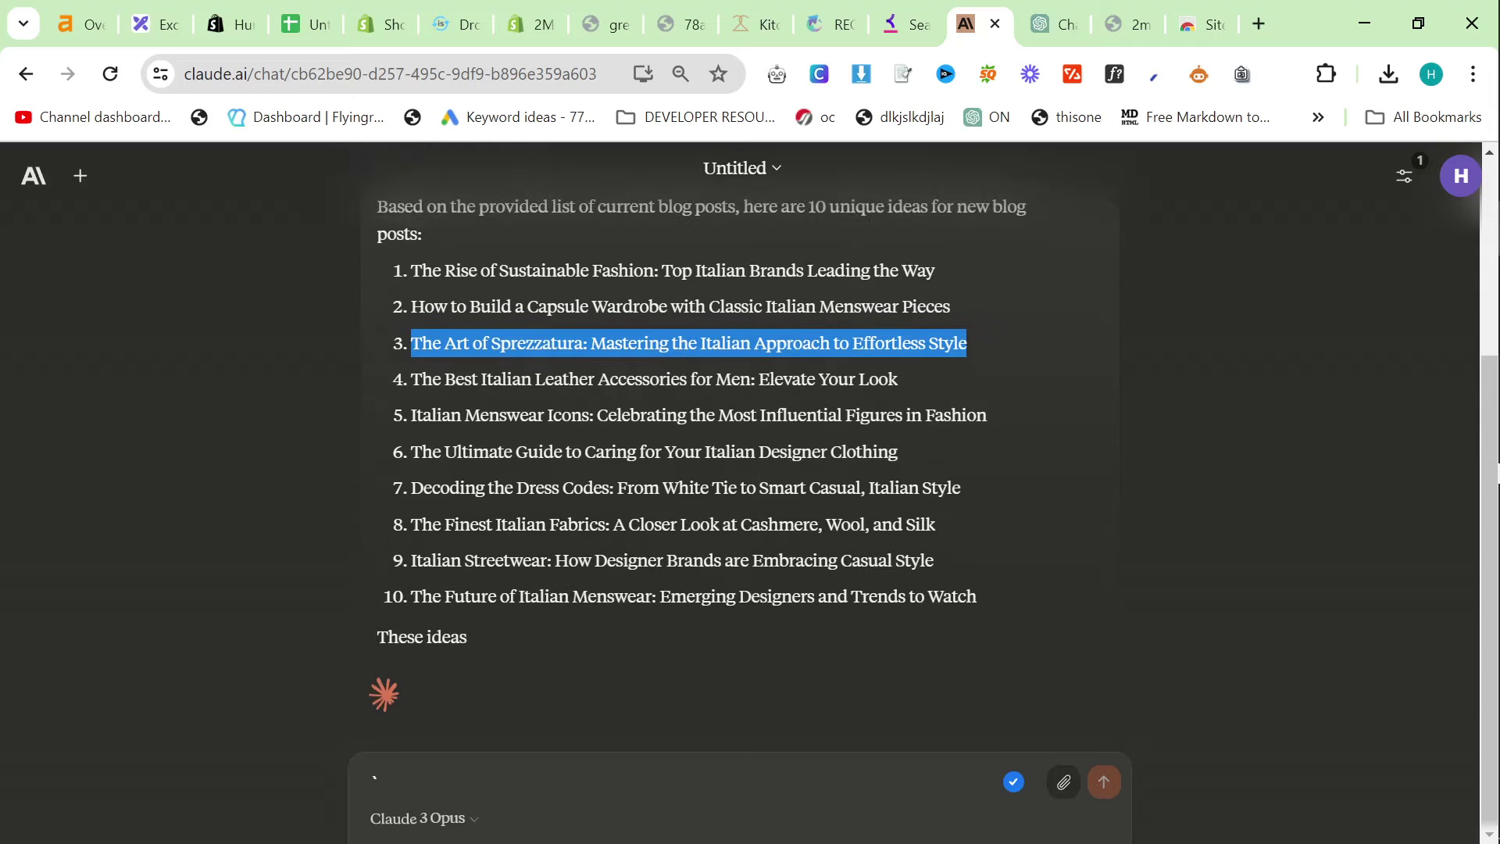
double_click(643, 350)
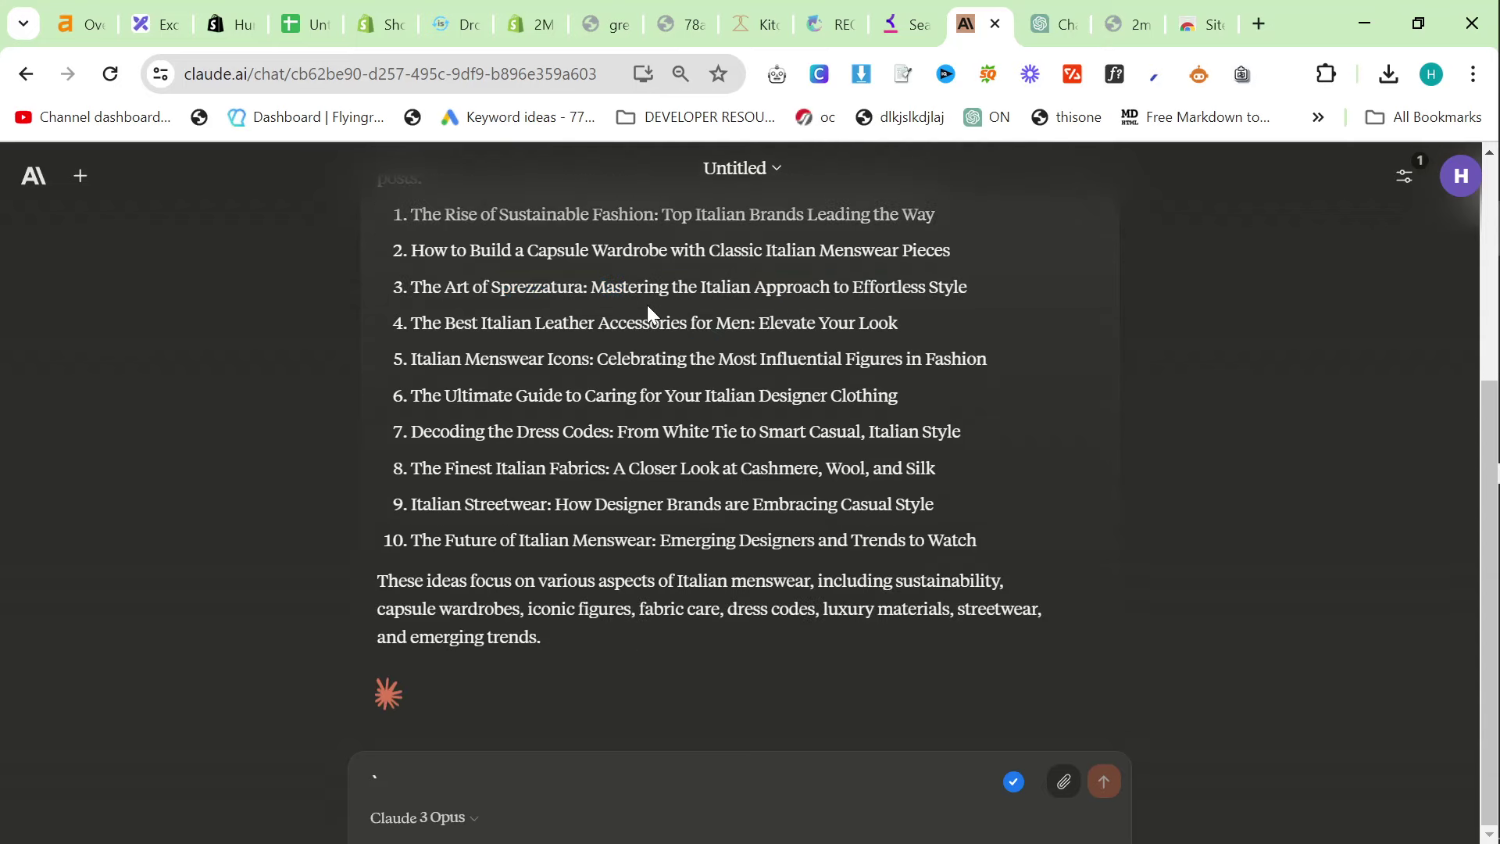
double_click(700, 513)
double_click(578, 441)
triple_click(672, 476)
triple_click(578, 440)
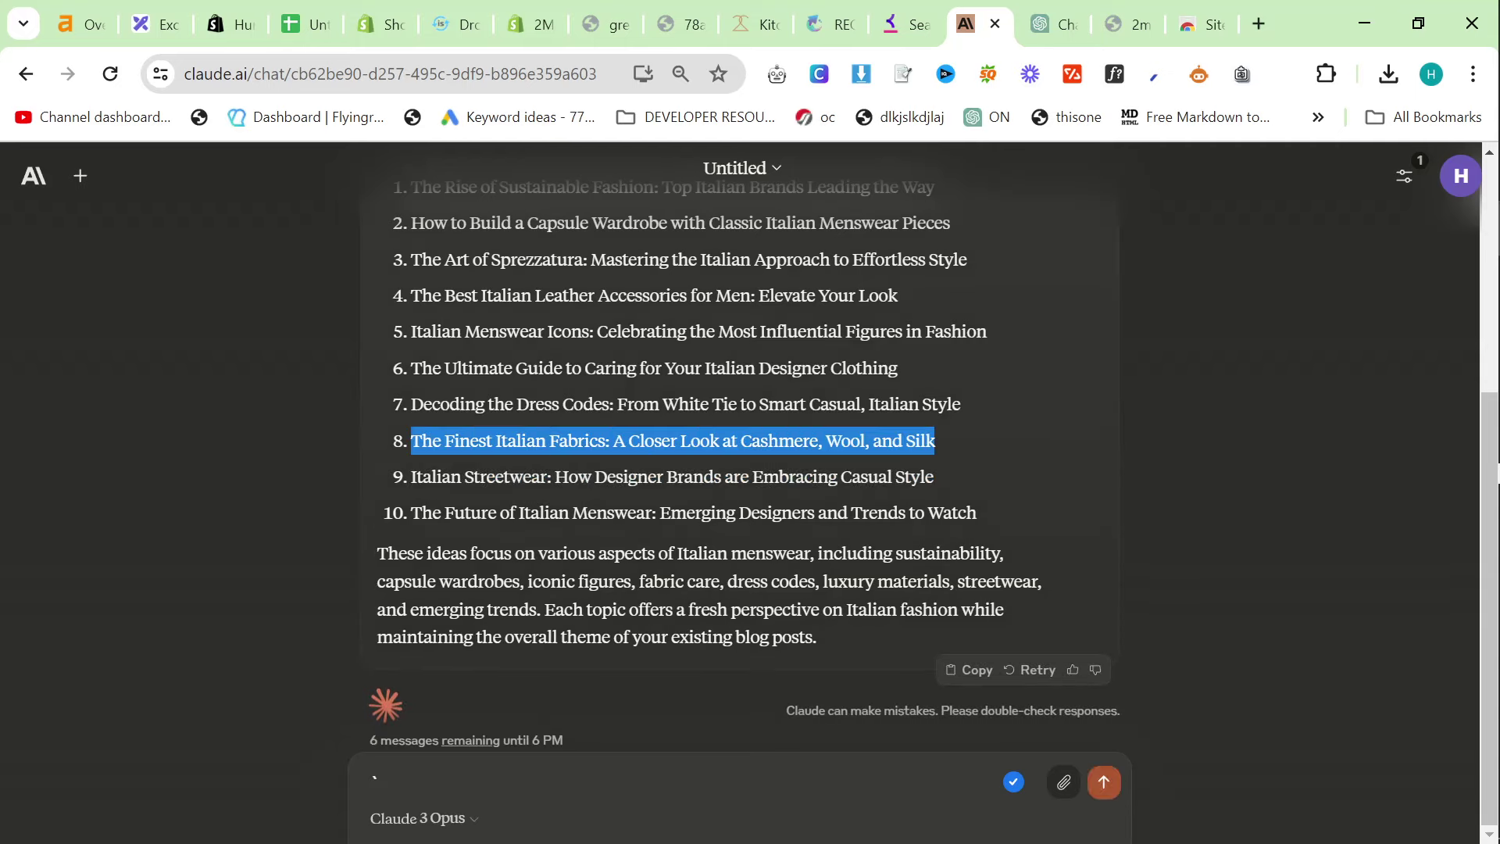
scroll(949, 665, up, 3)
scroll(967, 612, down, 2)
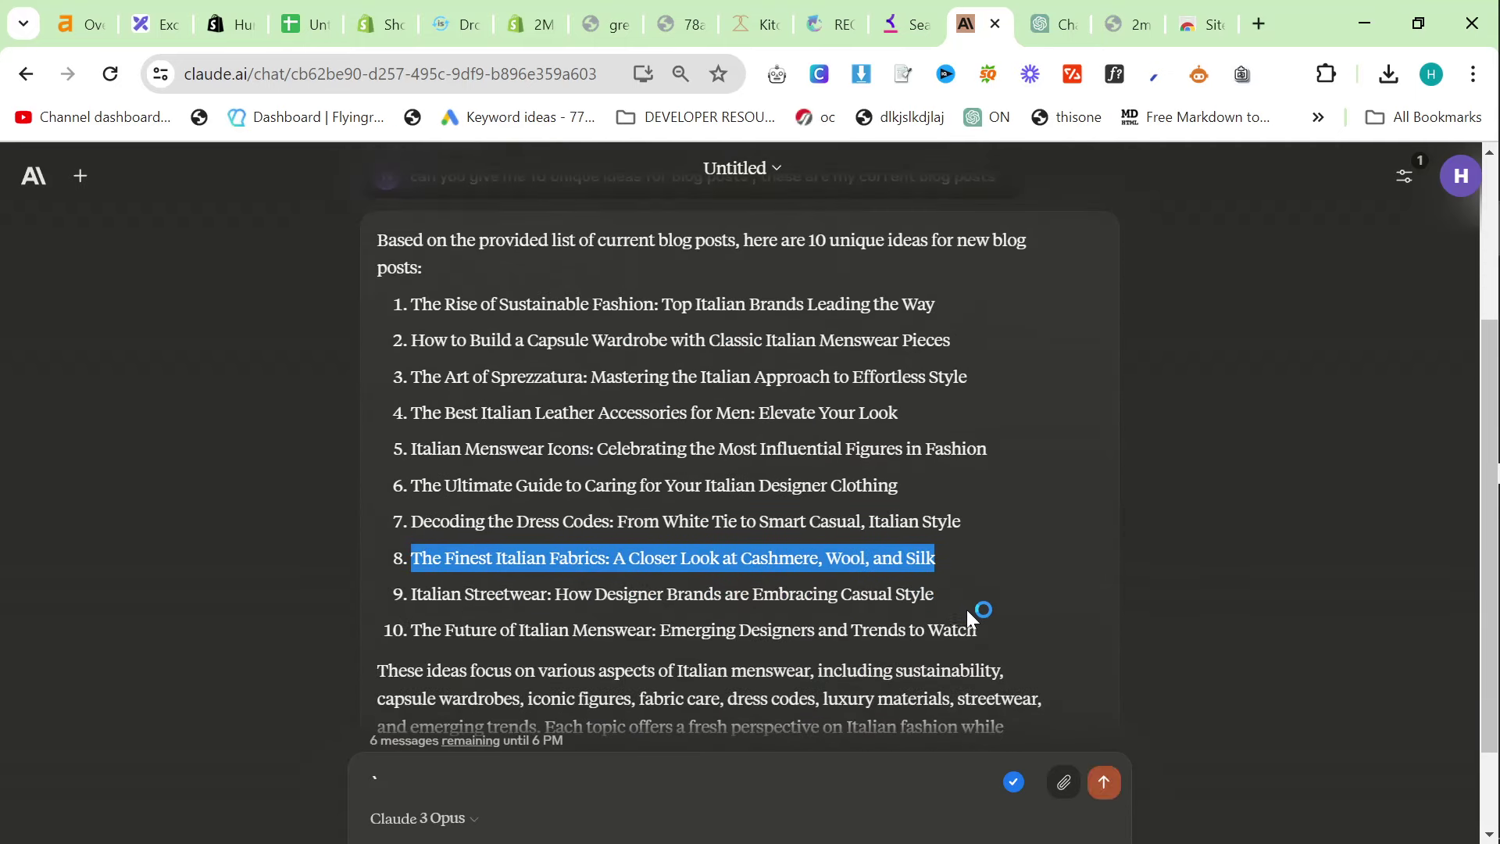
drag(975, 630, 397, 301)
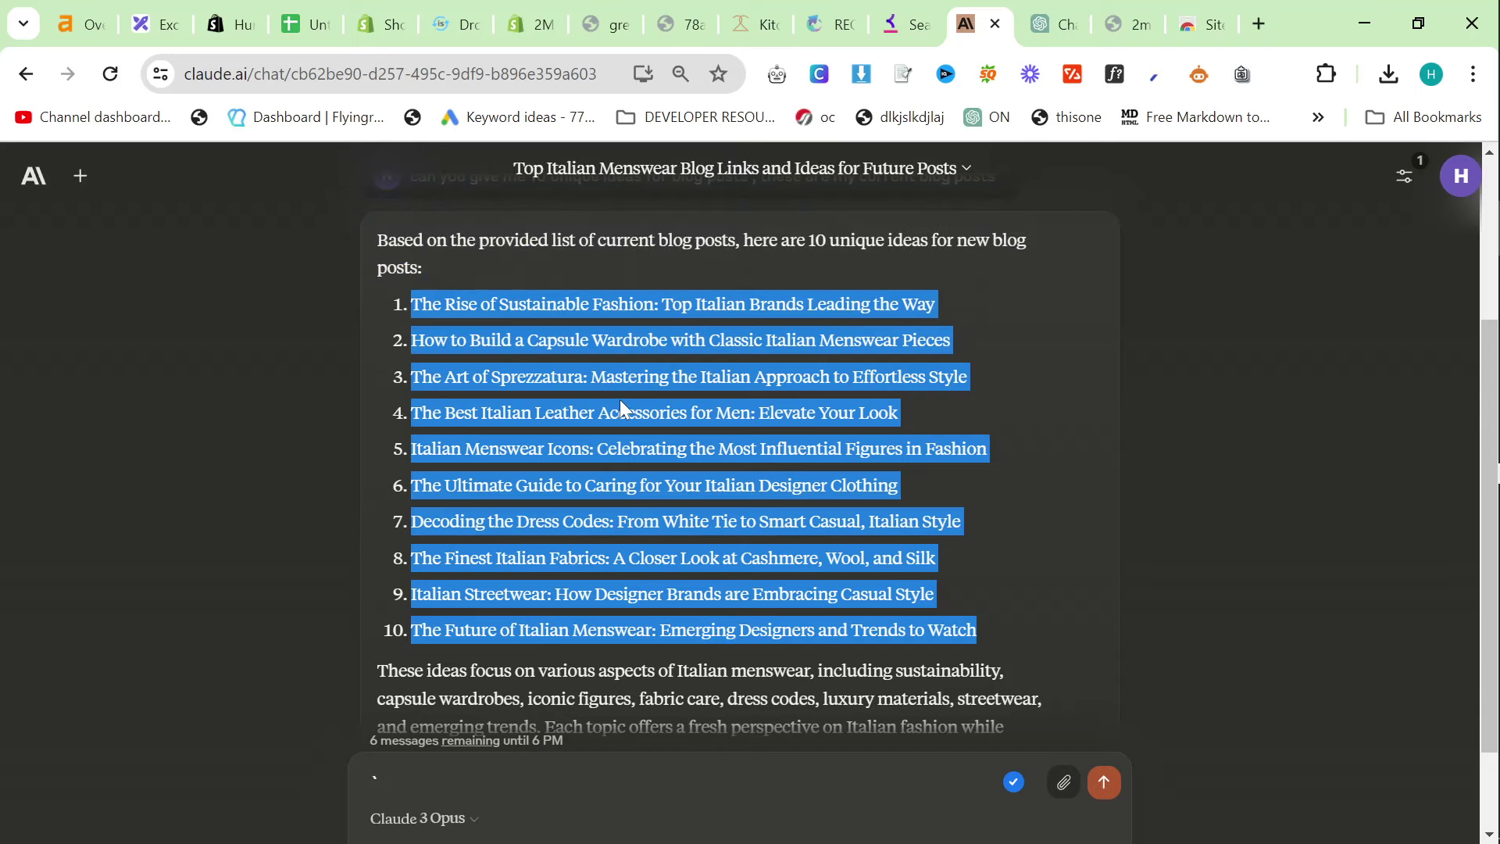
drag(1047, 668, 597, 449)
click(817, 579)
scroll(817, 580, down, 2)
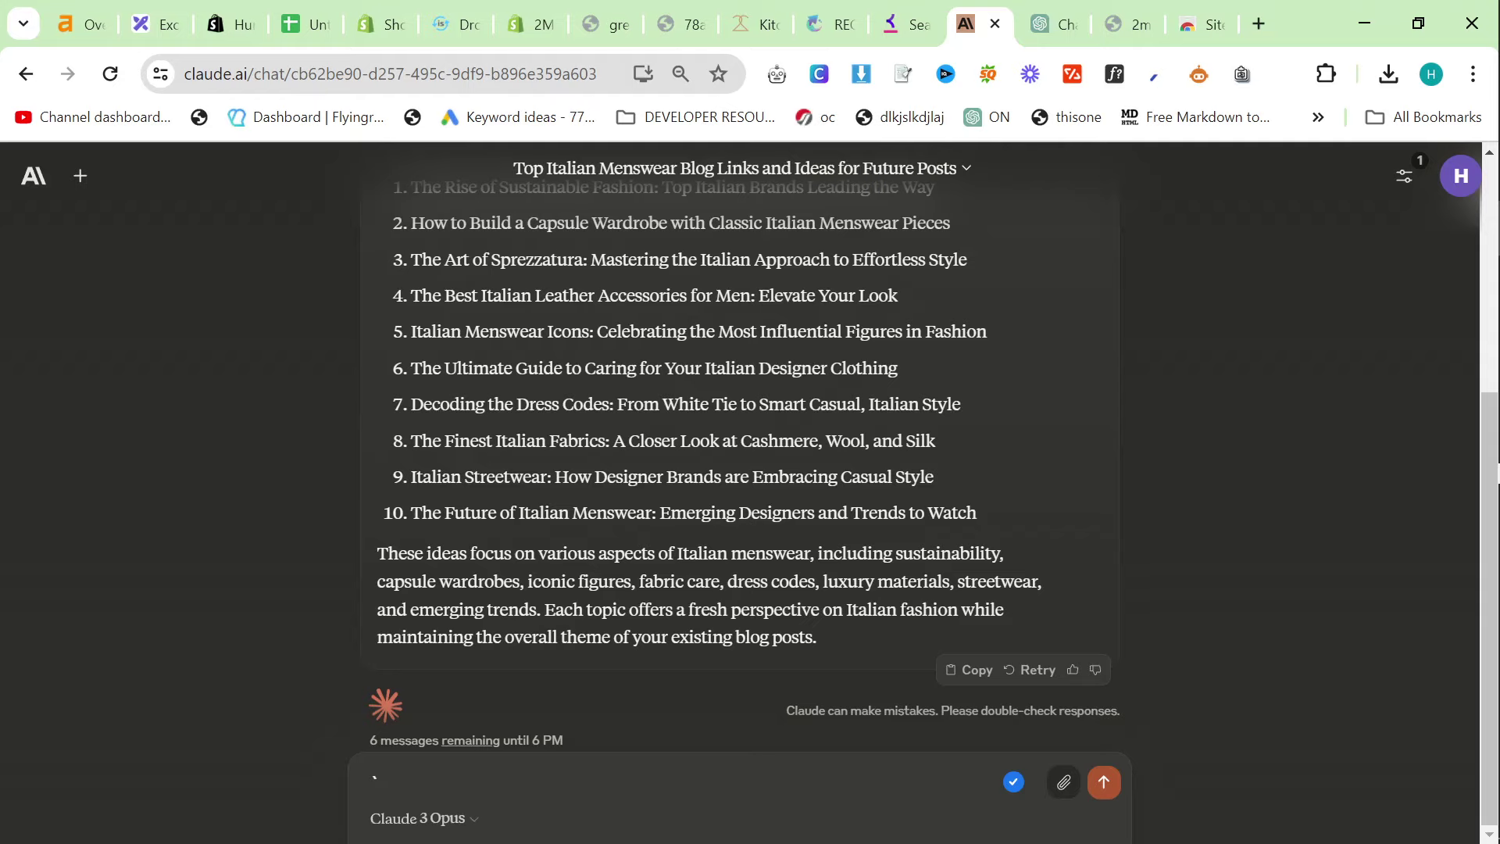
click(157, 11)
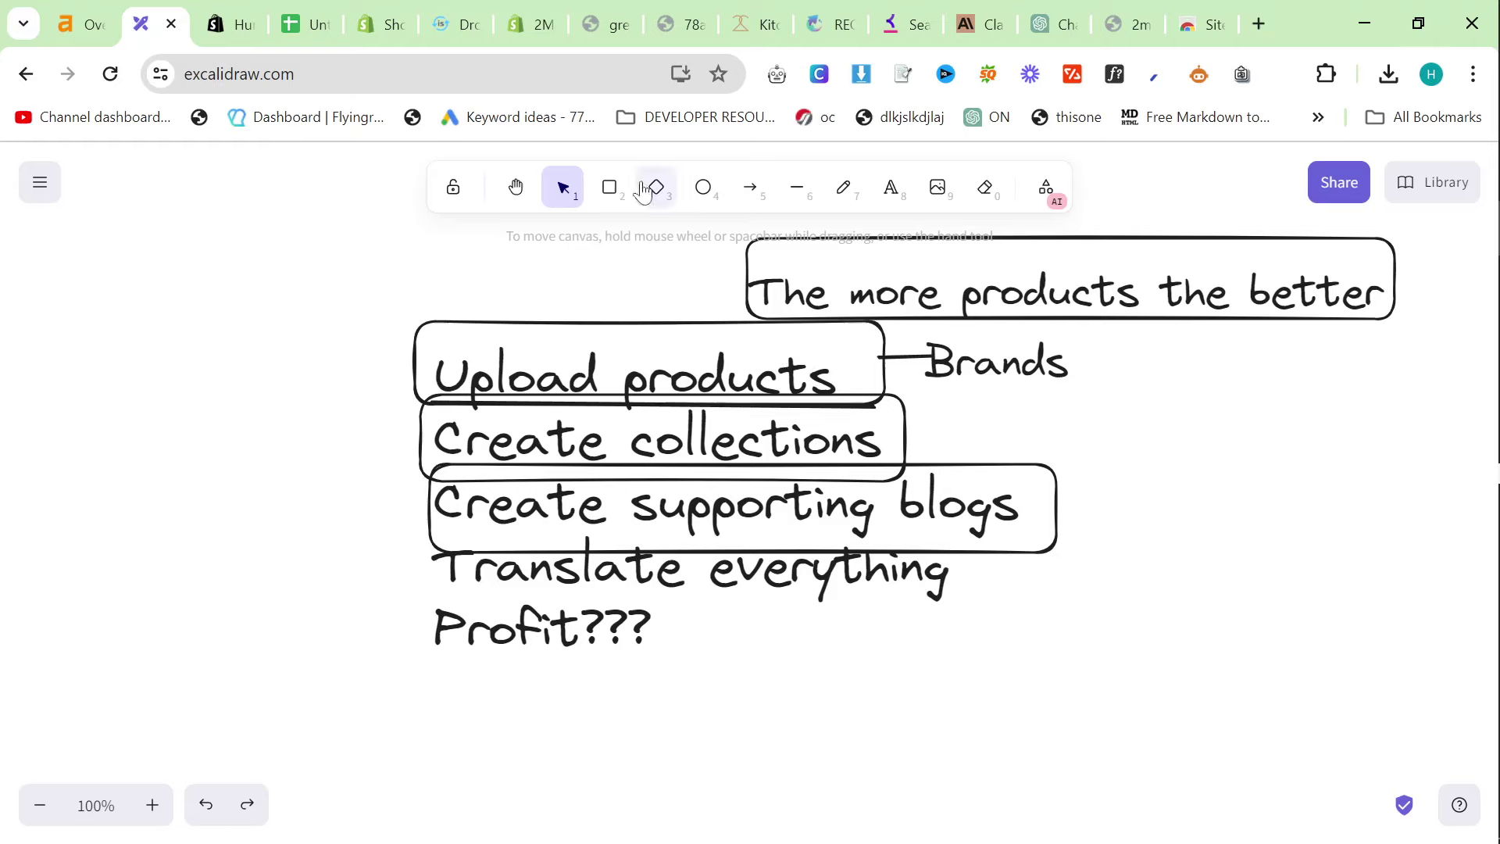
Draw a rectangle around 'Translate everything' and place it below 'Profit???'
click(610, 188)
mouse_move(427, 544)
mouse_down()
mouse_move(981, 636)
mouse_move(986, 606)
mouse_up()
mouse_move(547, 565)
mouse_down()
mouse_move(799, 609)
mouse_move(616, 734)
mouse_move(558, 750)
mouse_move(760, 586)
mouse_move(571, 545)
mouse_move(575, 575)
mouse_move(561, 552)
mouse_up()
click(457, 278)
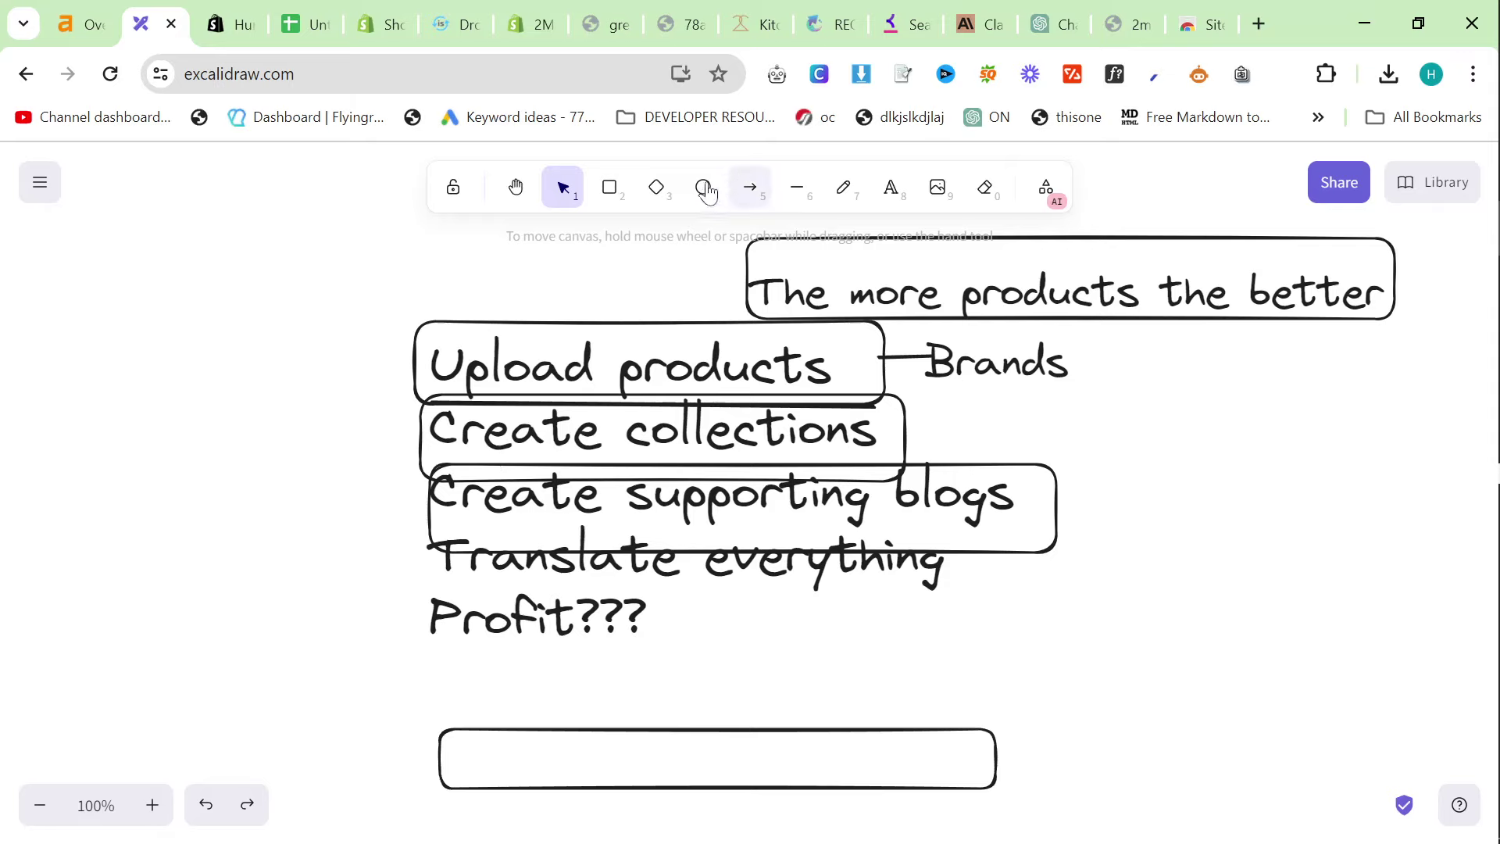
Pan the roadmap canvas slightly up to look over the list
click(656, 188)
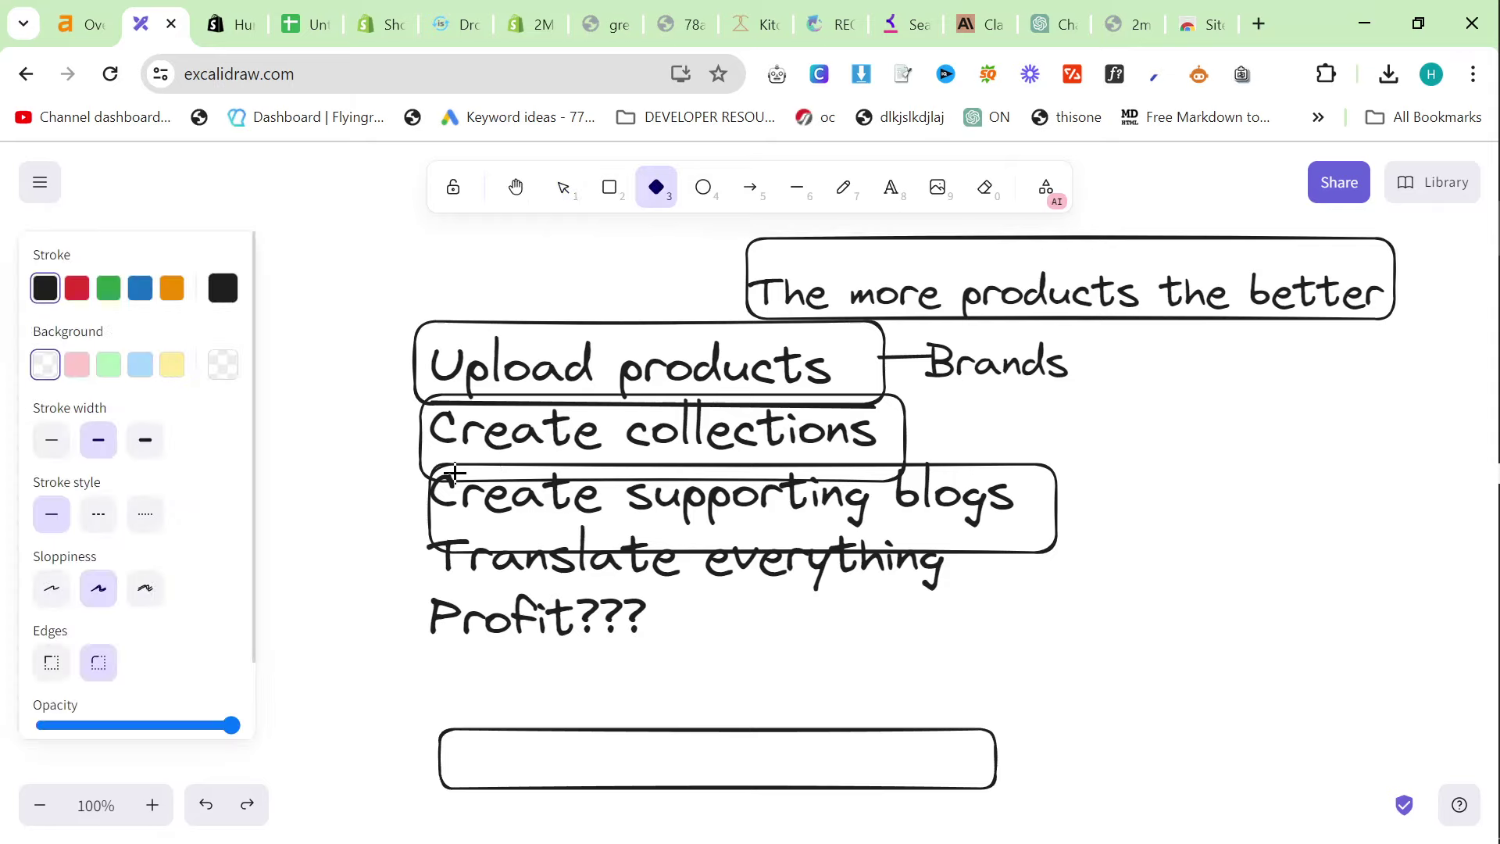
click(531, 183)
drag(600, 342, 576, 316)
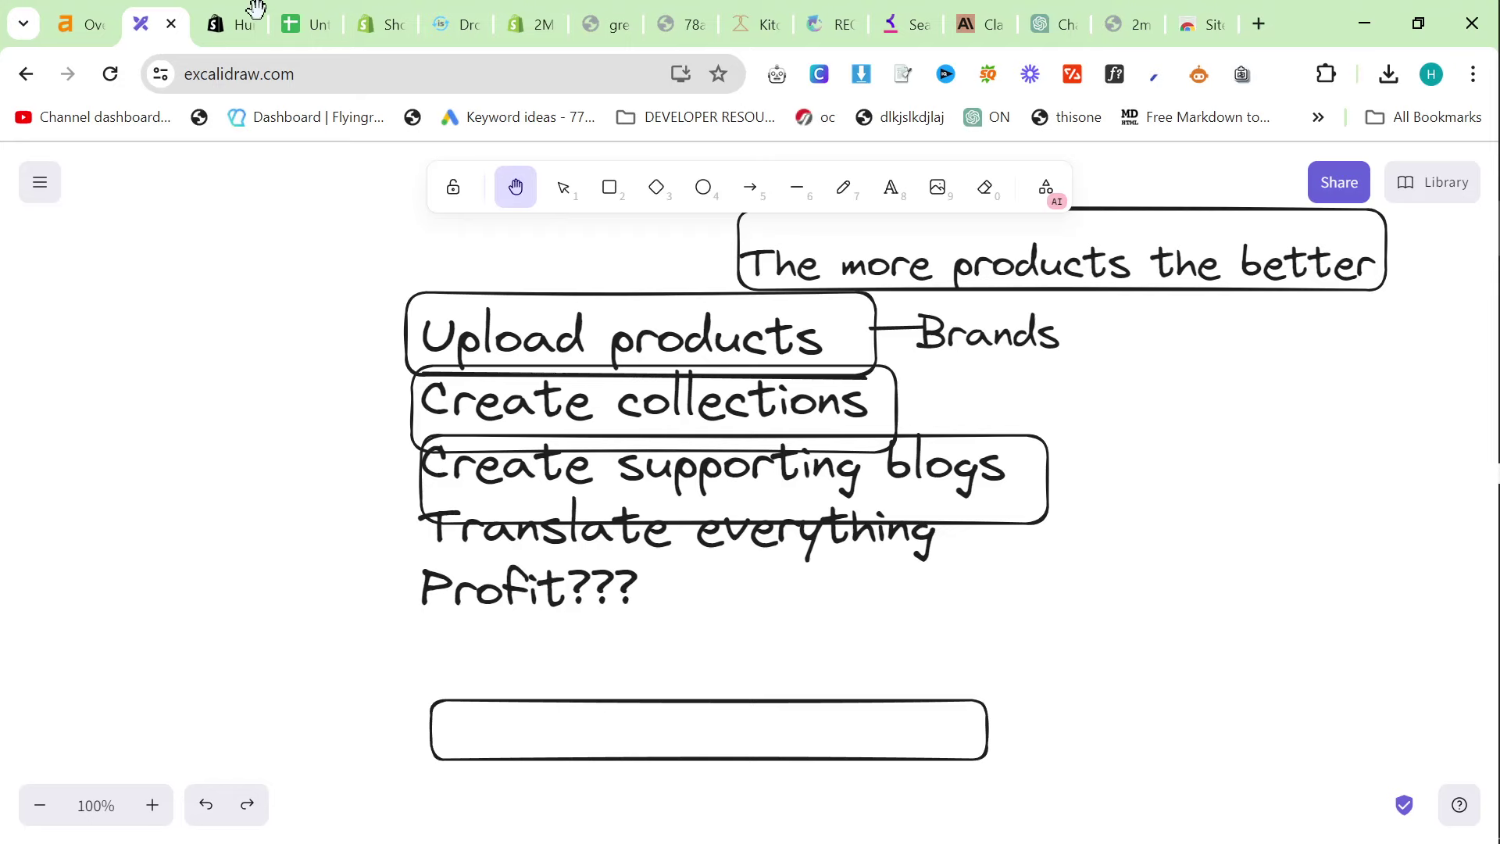
click(245, 31)
Search Google for 'etranlate shopify plugin' and open the ETranslate: Language Translate listing
click(282, 70)
text(etrna)
key(BackSpace)
key(BackSpace)
text(anlate)
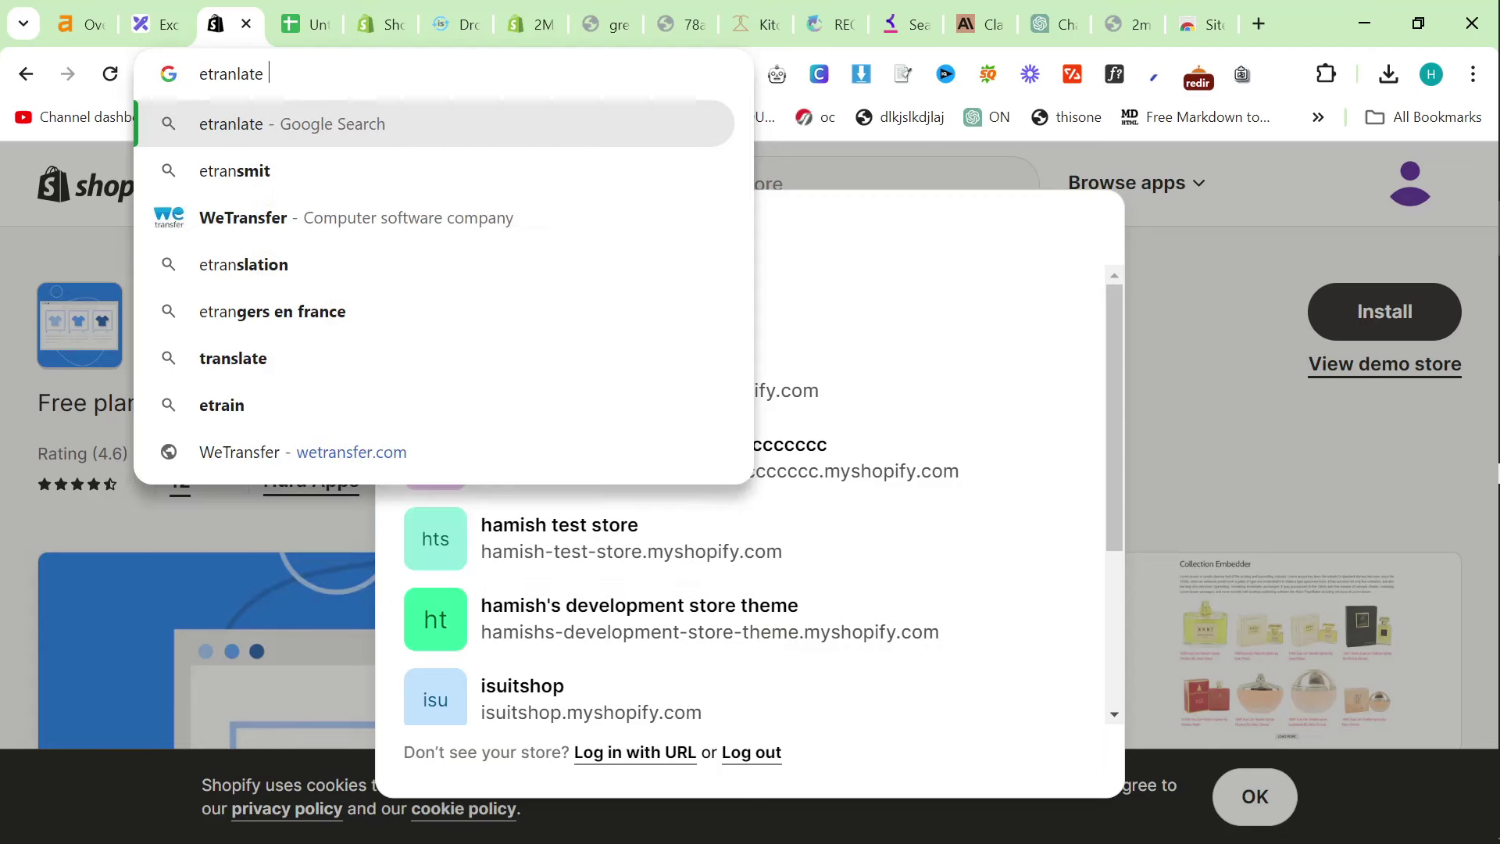
key(Return)
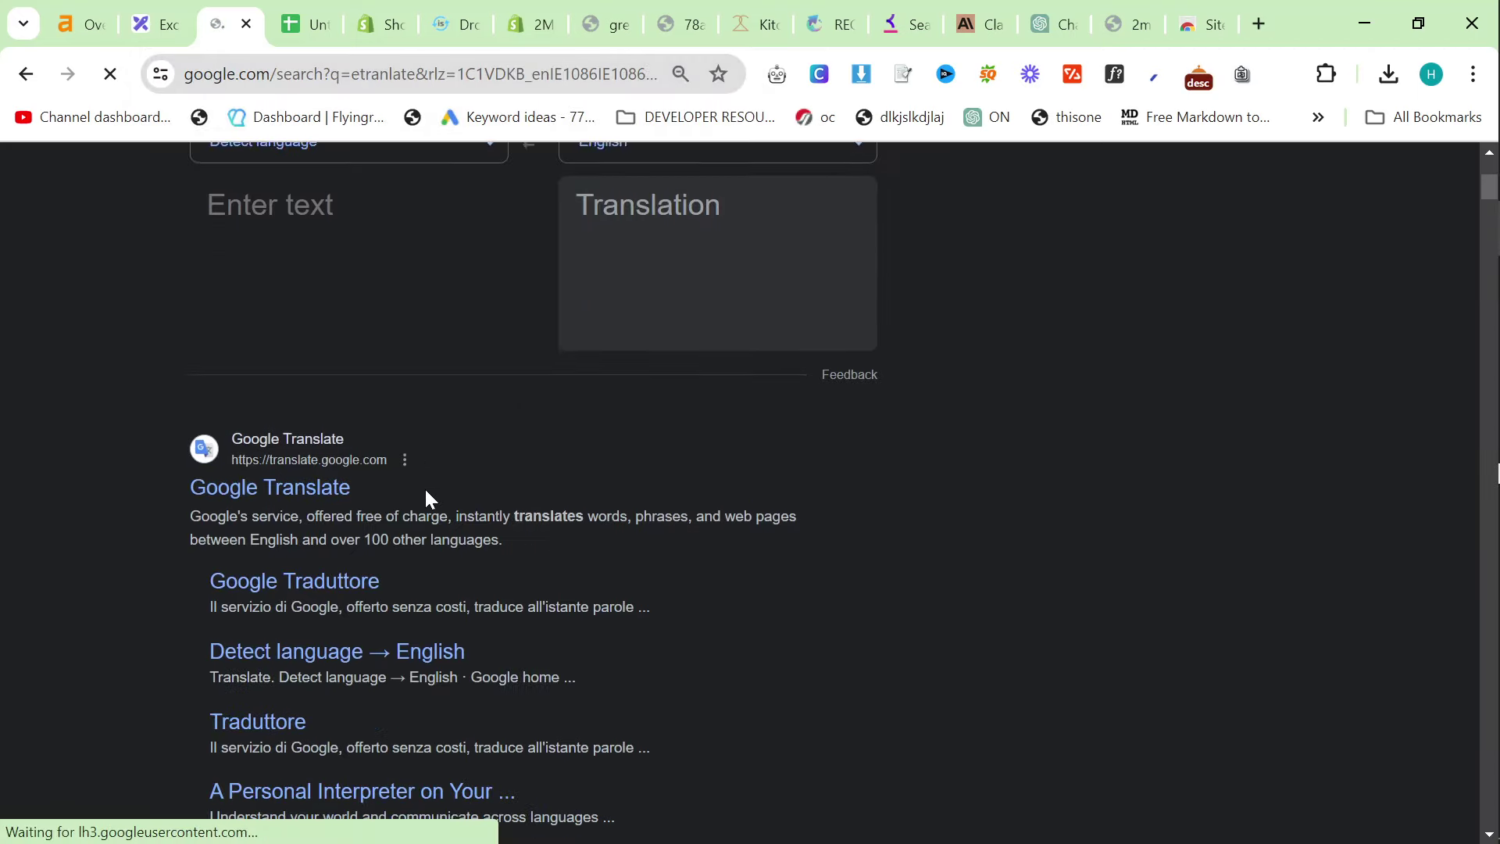
click(258, 192)
text(sh)
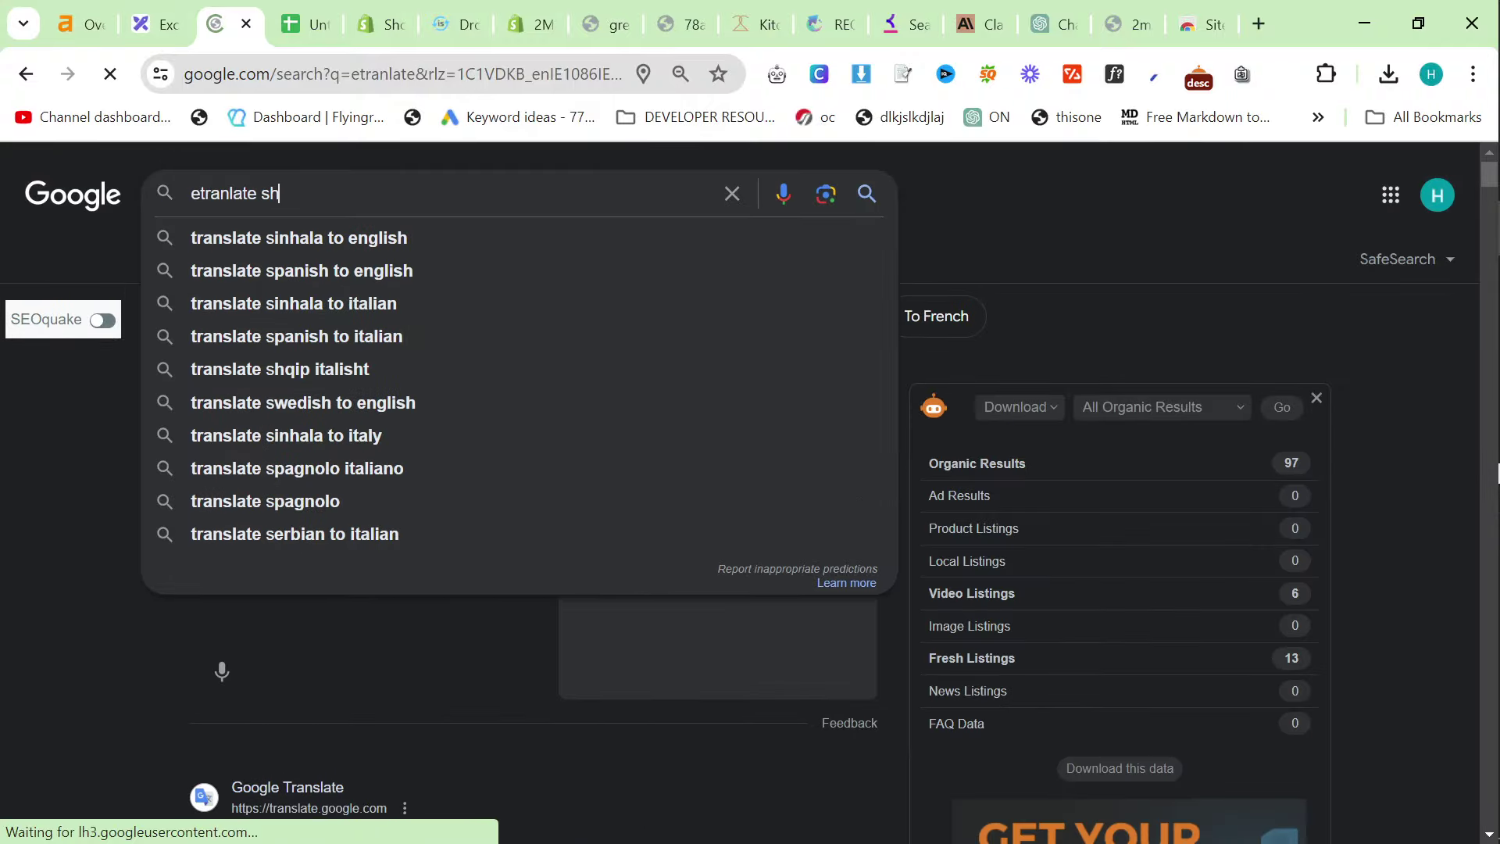
text(opify plugin)
key(Return)
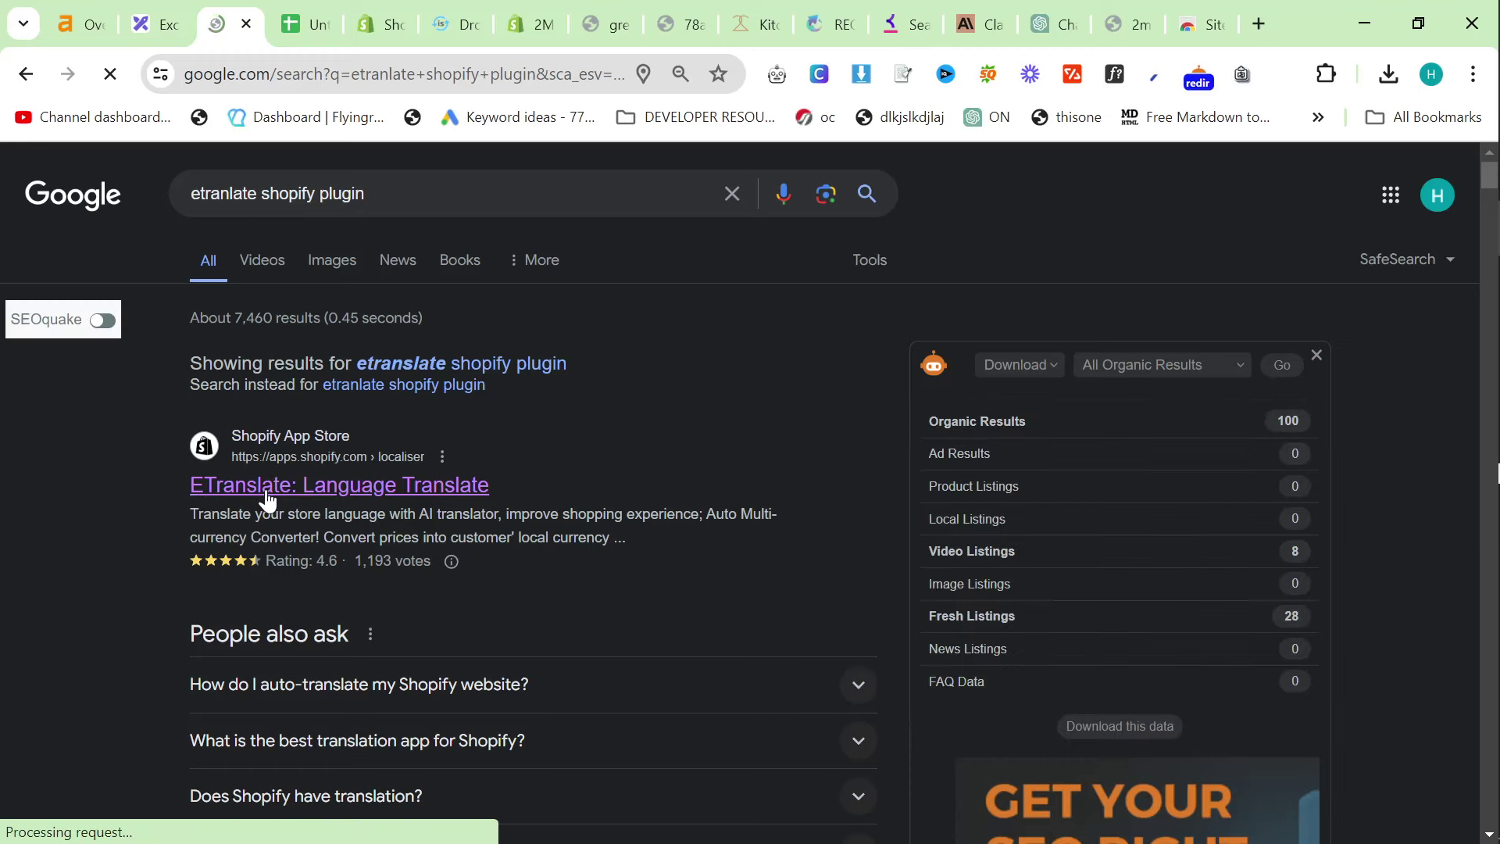
click(270, 481)
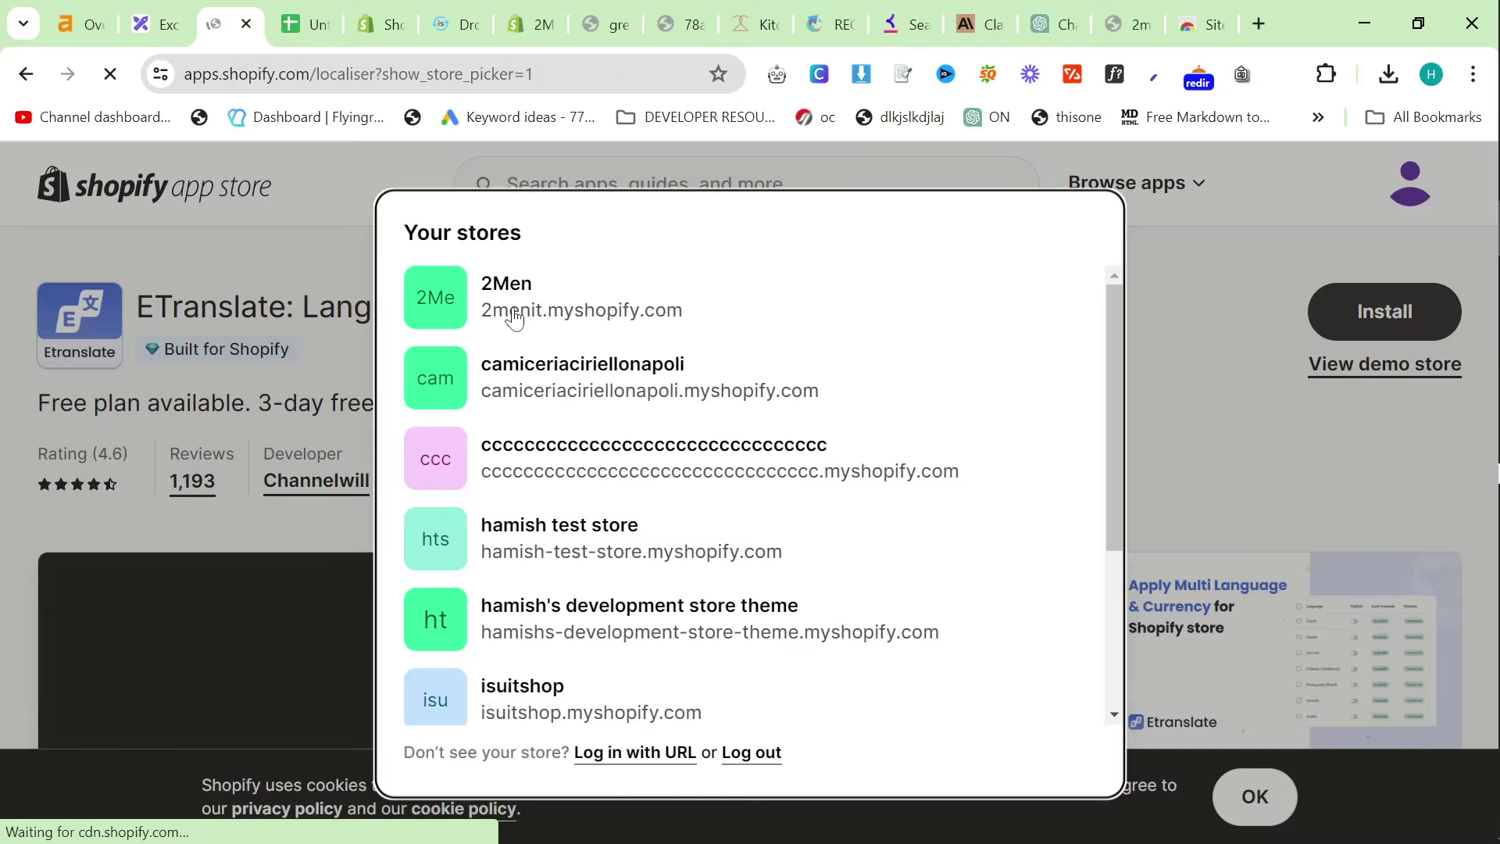
View the ETranslate listing as the 2Men store, checking its free plan, 3-day trial and 4.6 rating
click(566, 324)
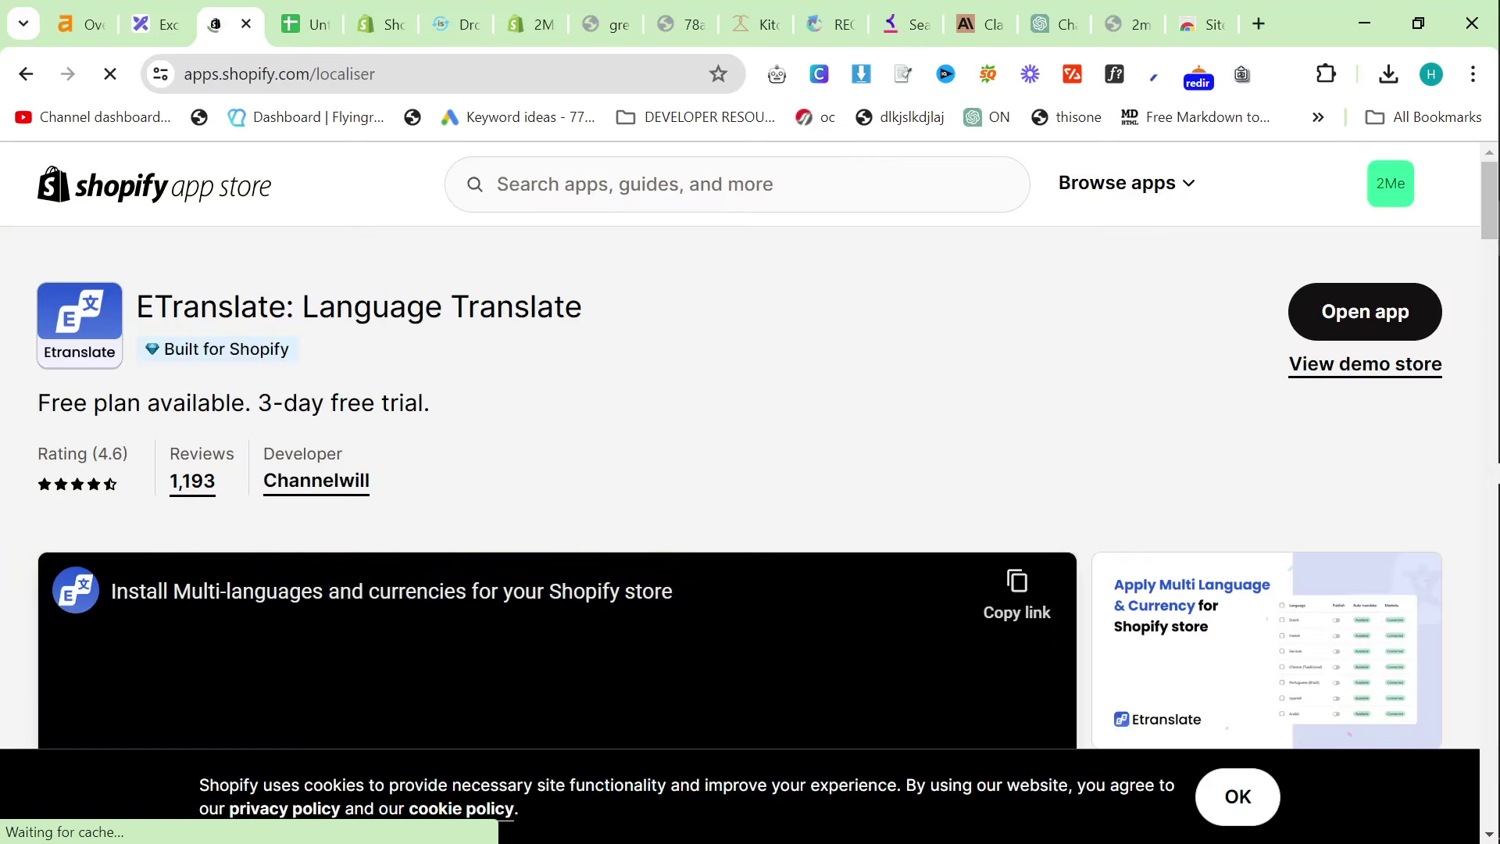
scroll(542, 313, down, 1)
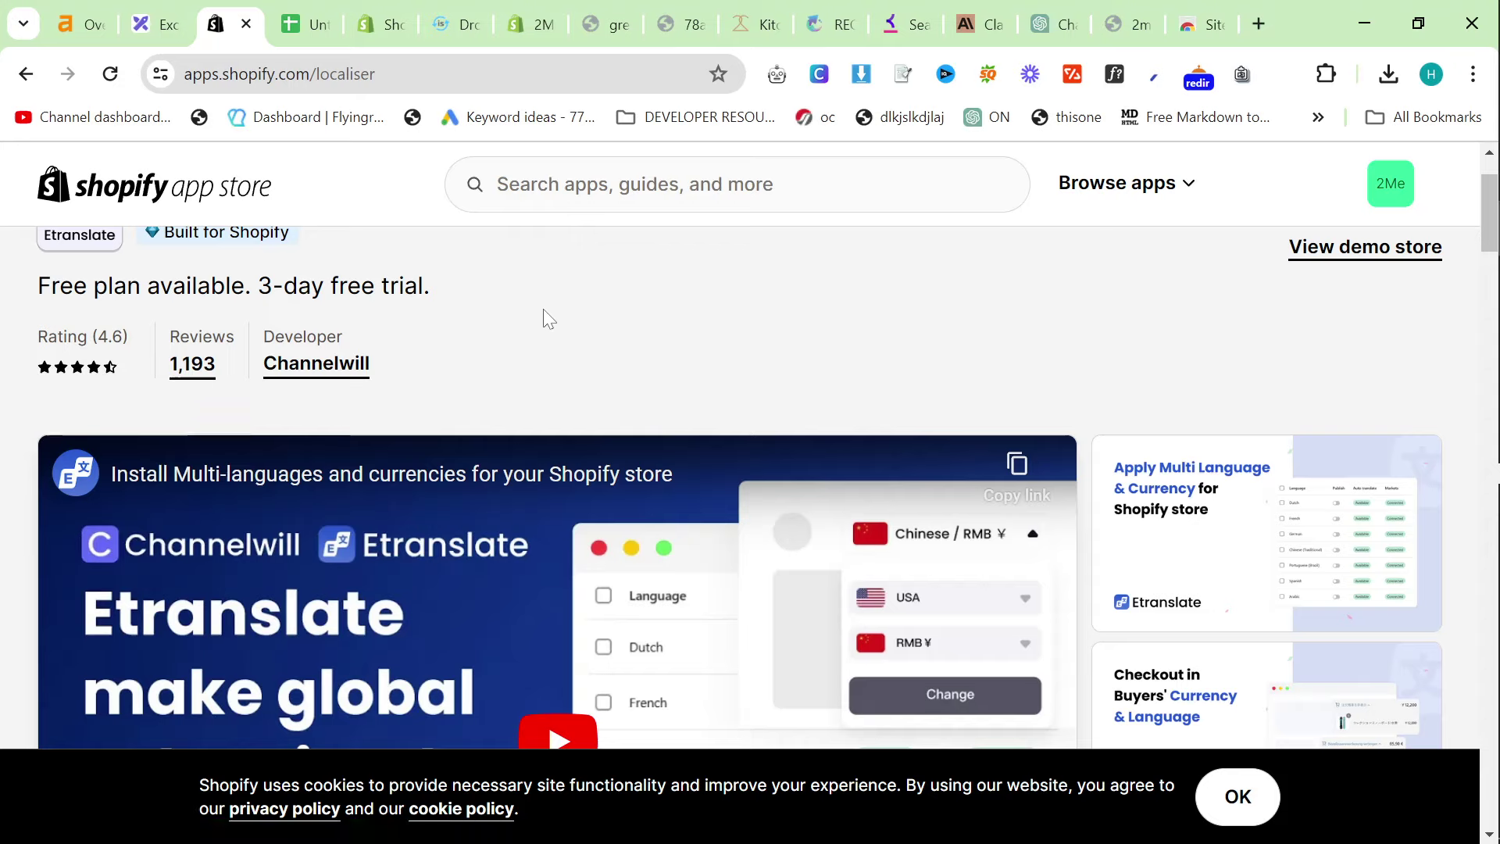
scroll(770, 367, down, 5)
scroll(770, 367, up, 3)
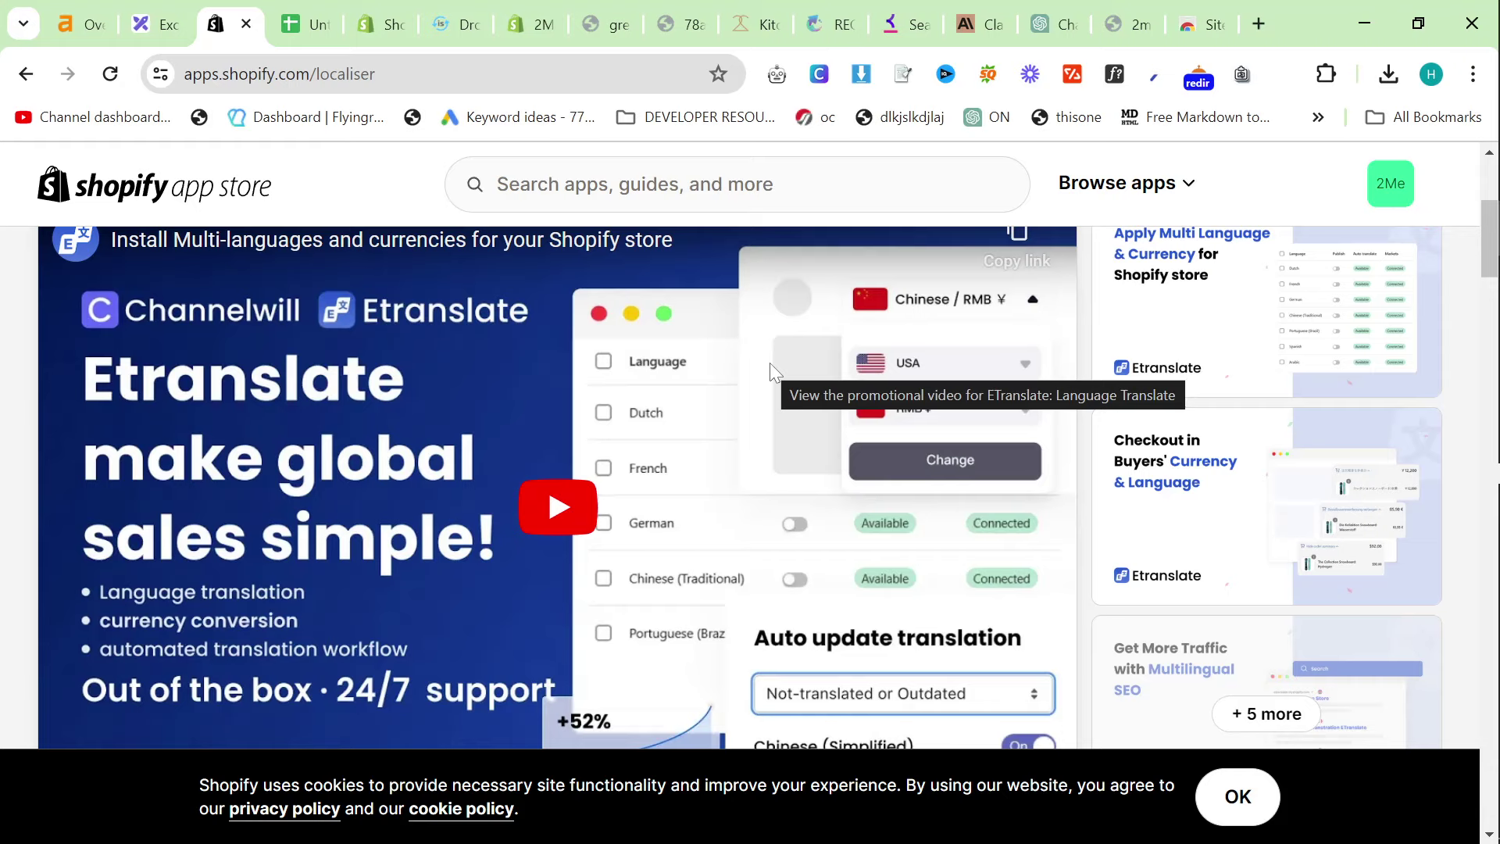
scroll(766, 389, up, 3)
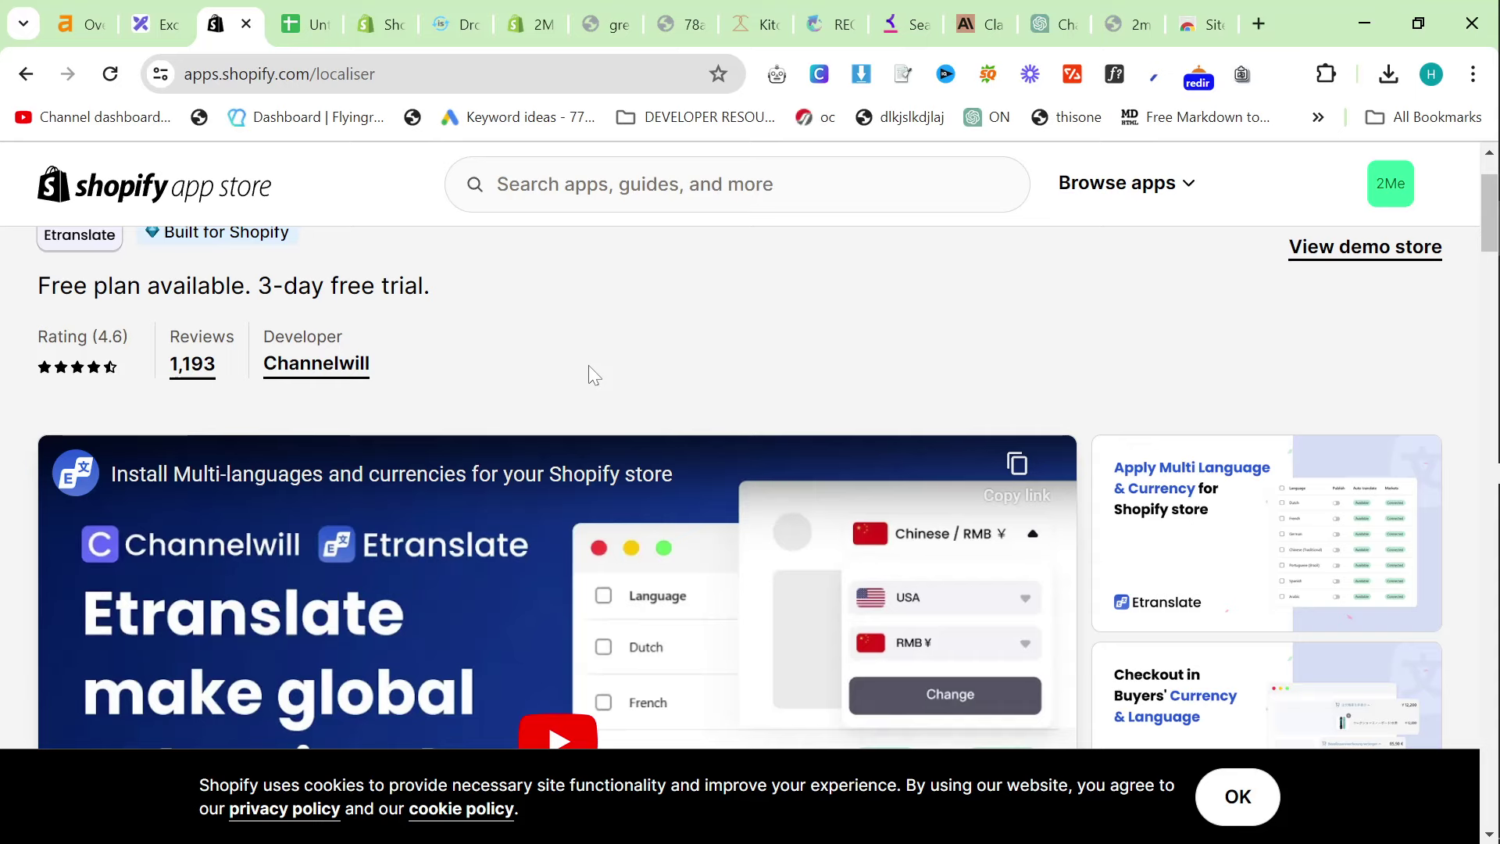
scroll(584, 374, down, 10)
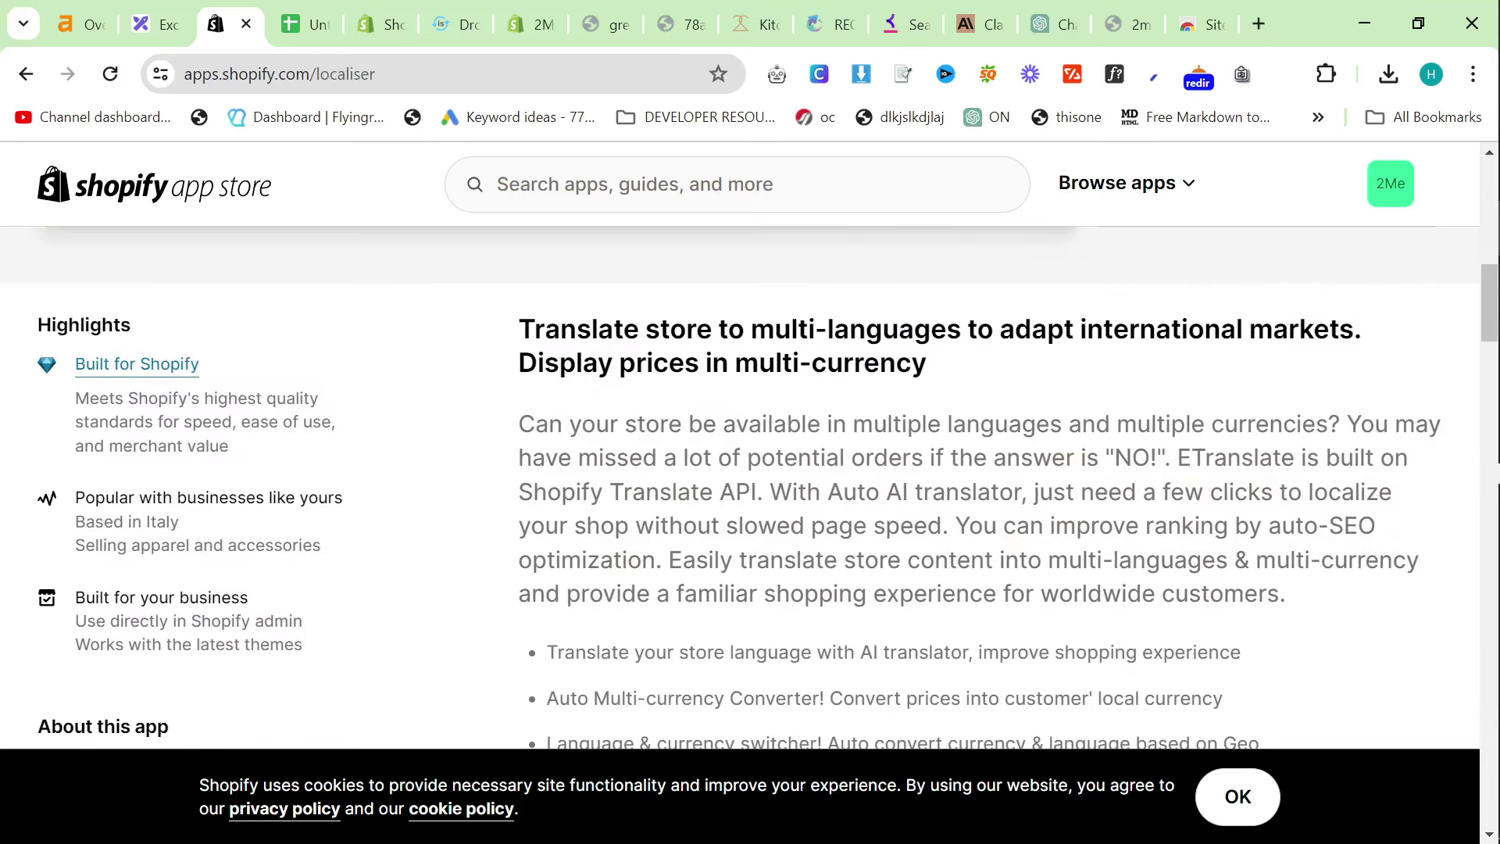
scroll(584, 374, up, 10)
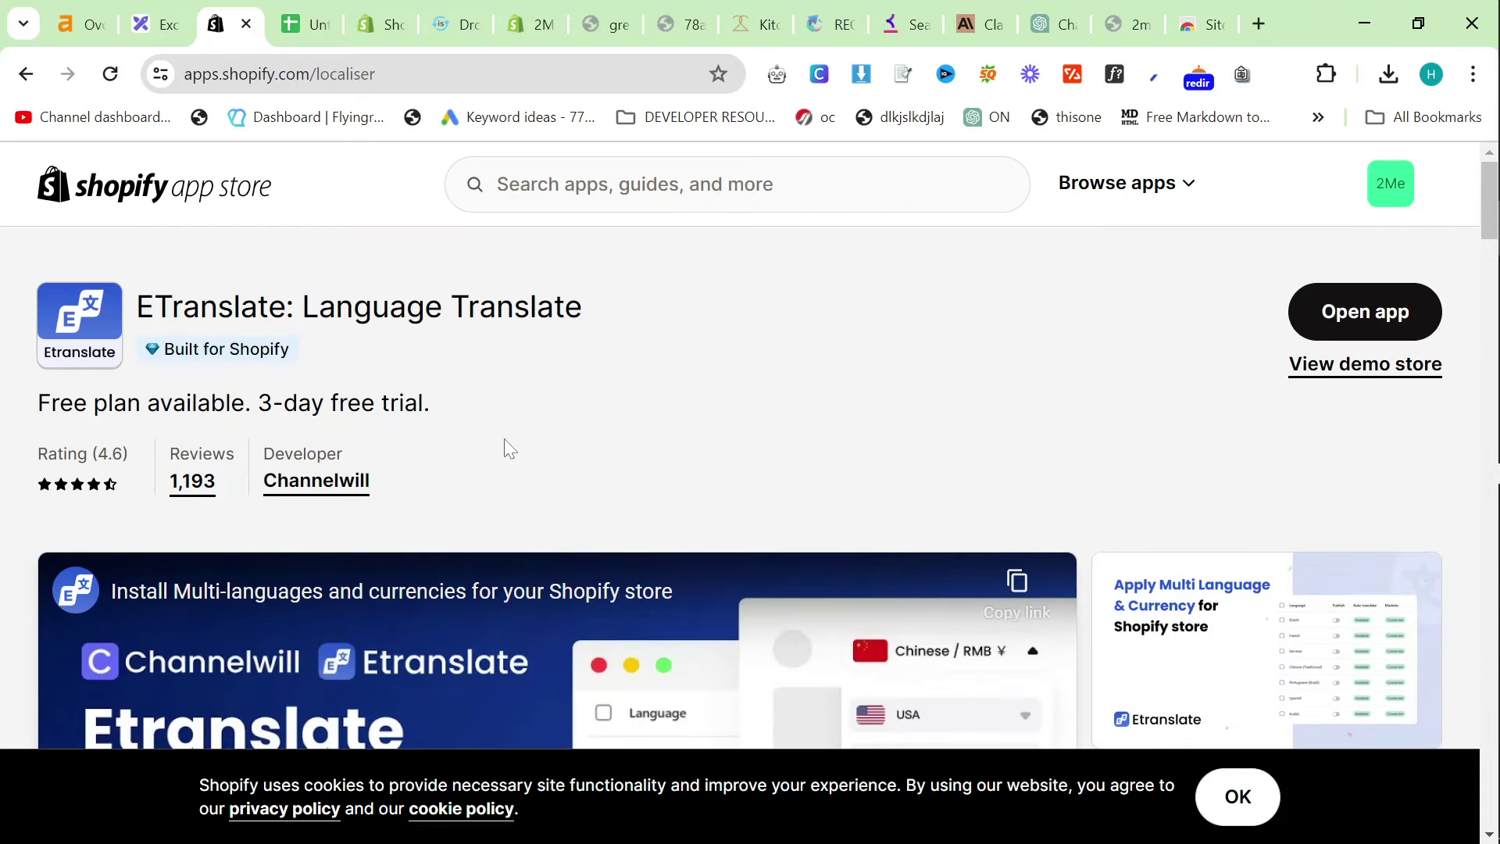
triple_click(528, 399)
click(528, 400)
scroll(601, 344, down, 3)
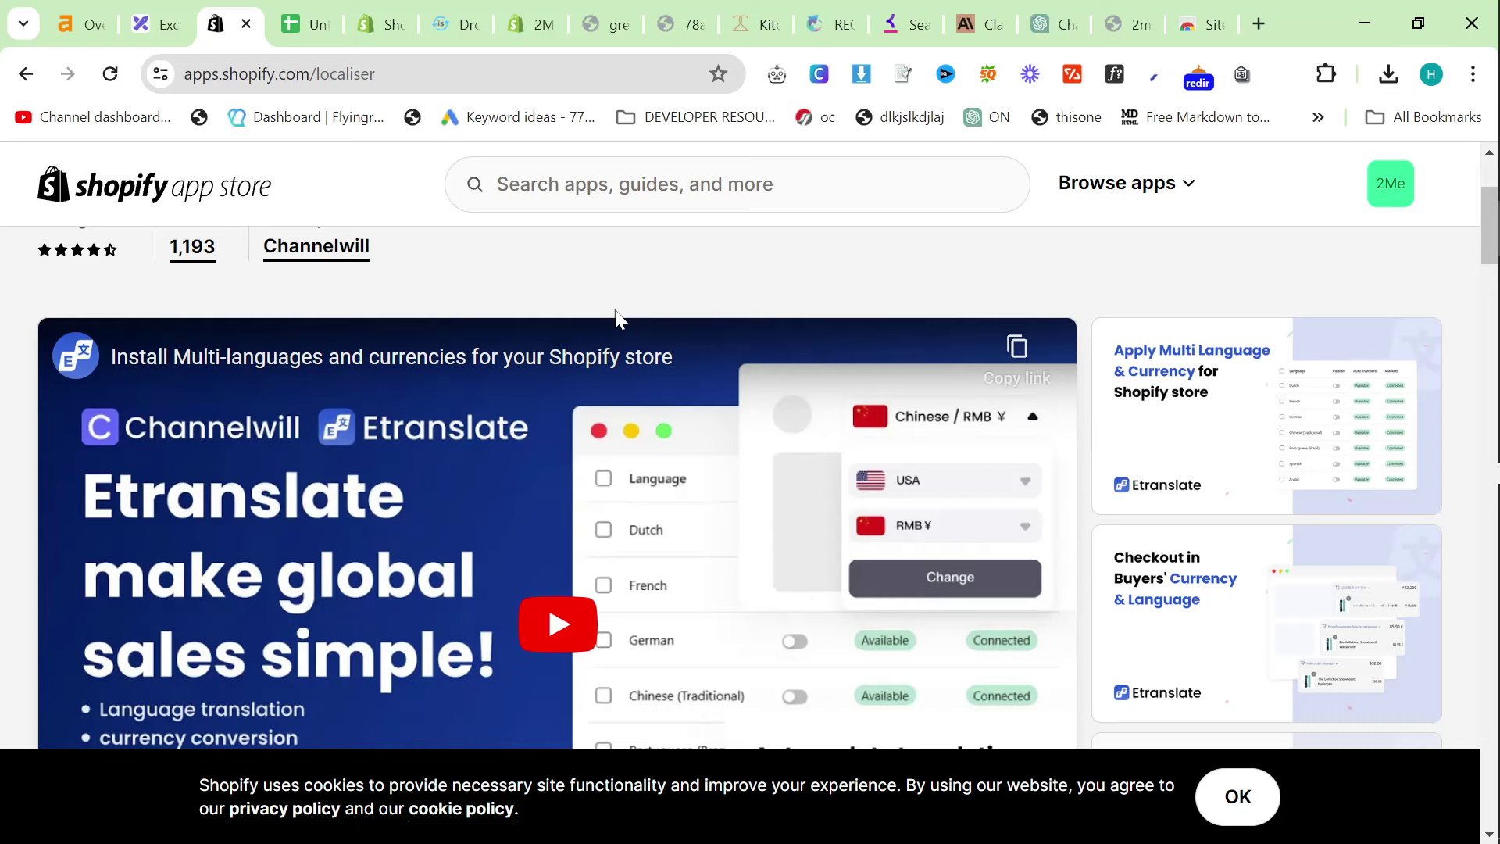
scroll(616, 315, down, 3)
scroll(616, 315, down, 2)
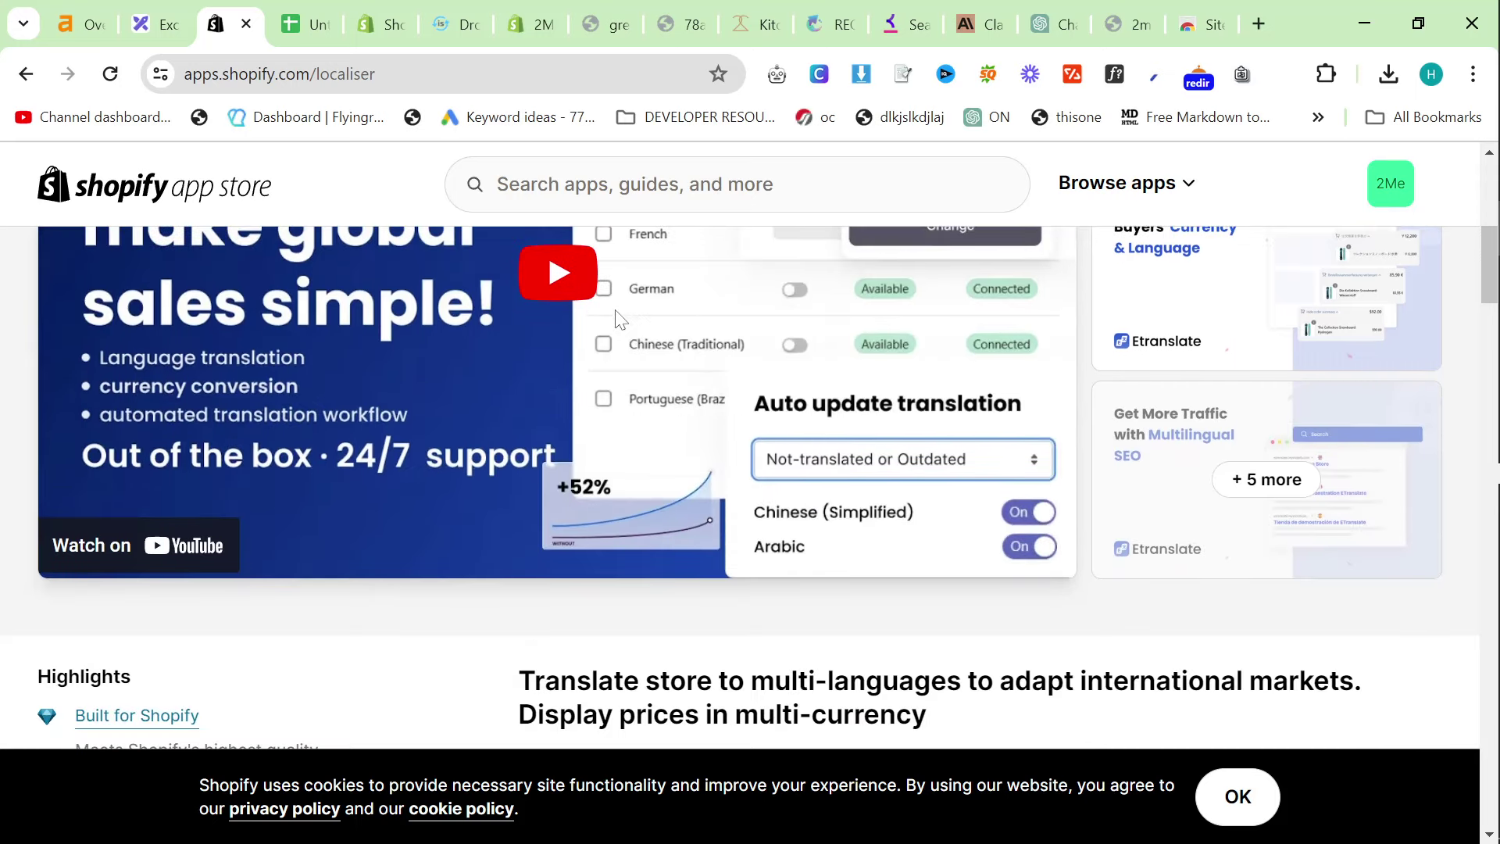
scroll(617, 316, up, 6)
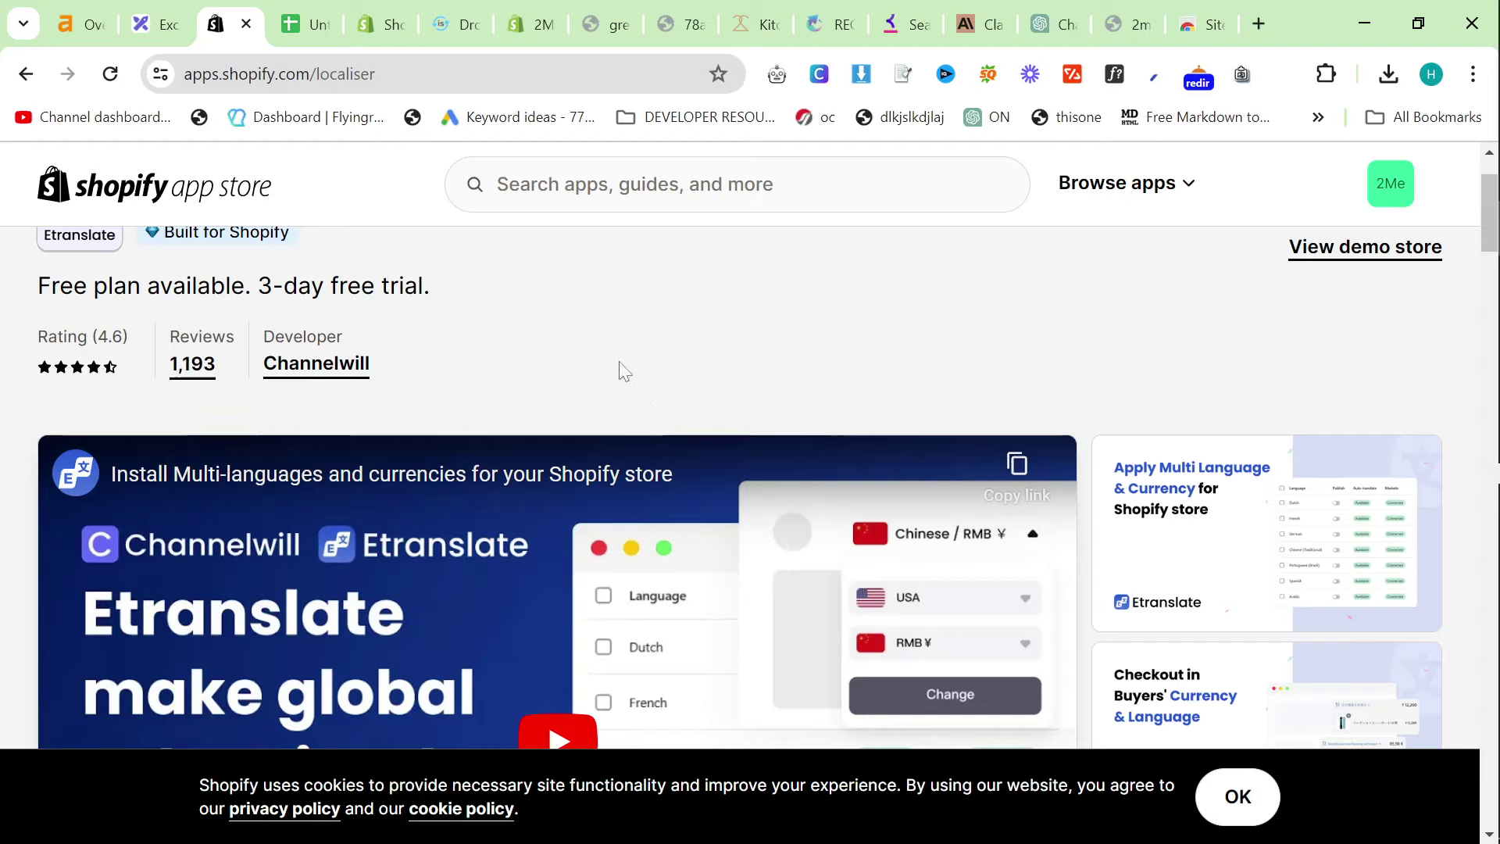
click(141, 10)
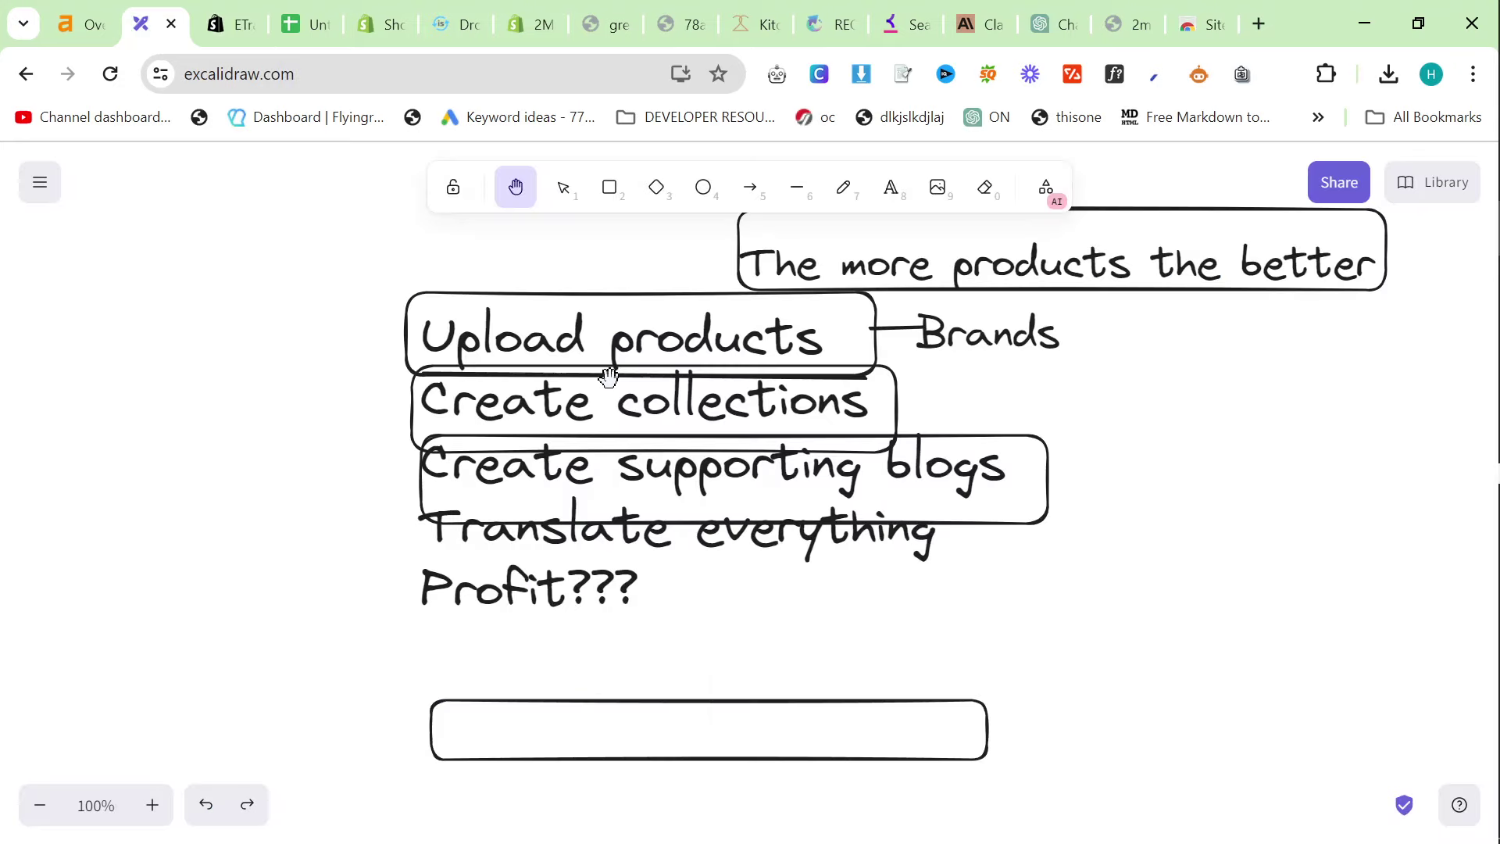
Add an 'Email marketing' text label to the right of the list
scroll(609, 377, up, 3)
scroll(547, 242, down, 3)
click(656, 187)
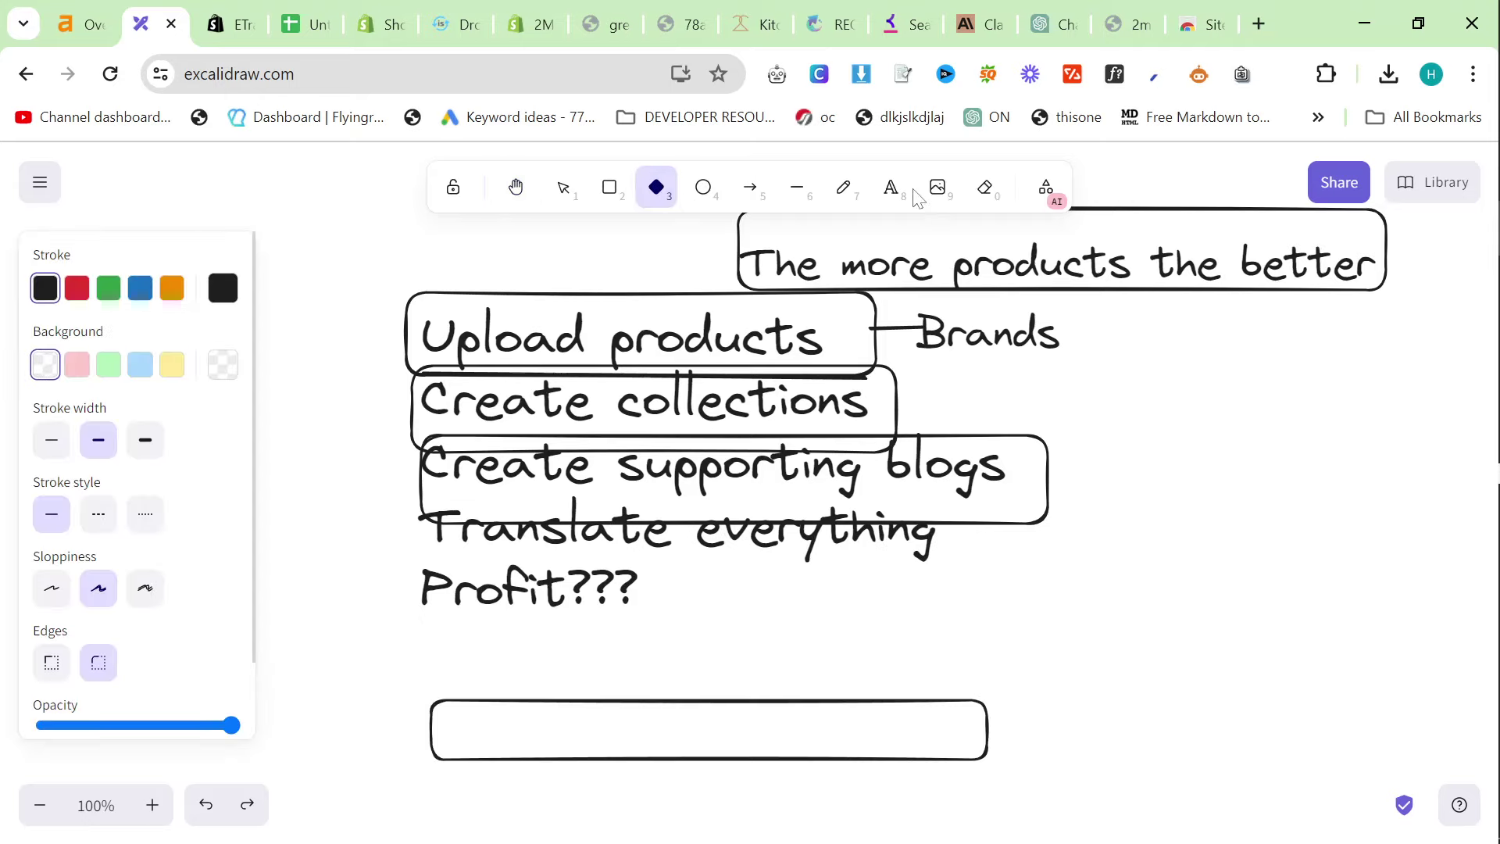
click(890, 187)
click(1213, 635)
text(Email marketing)
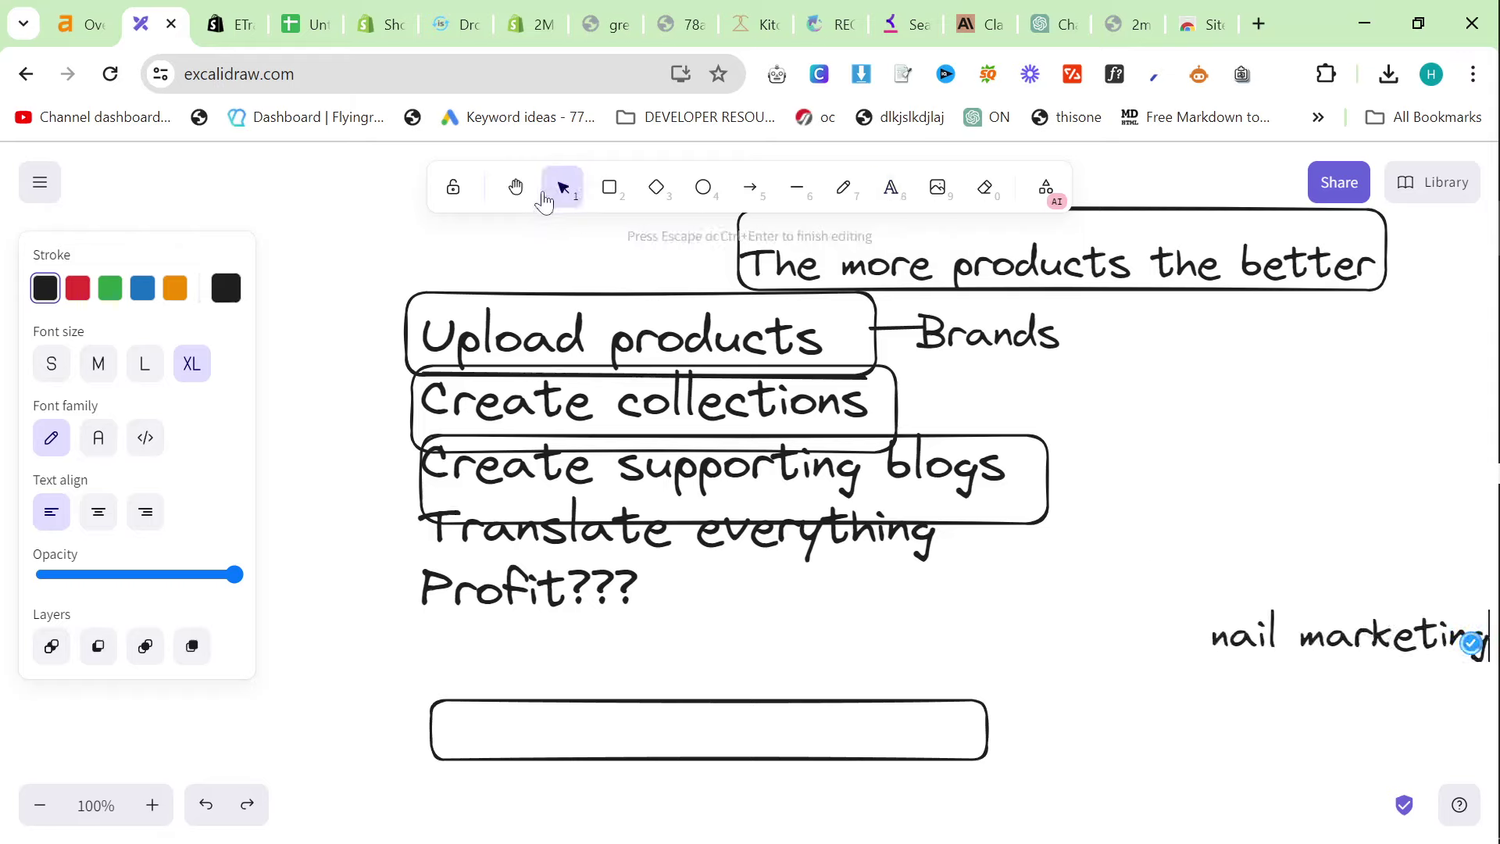
click(515, 187)
drag(1297, 652, 1082, 613)
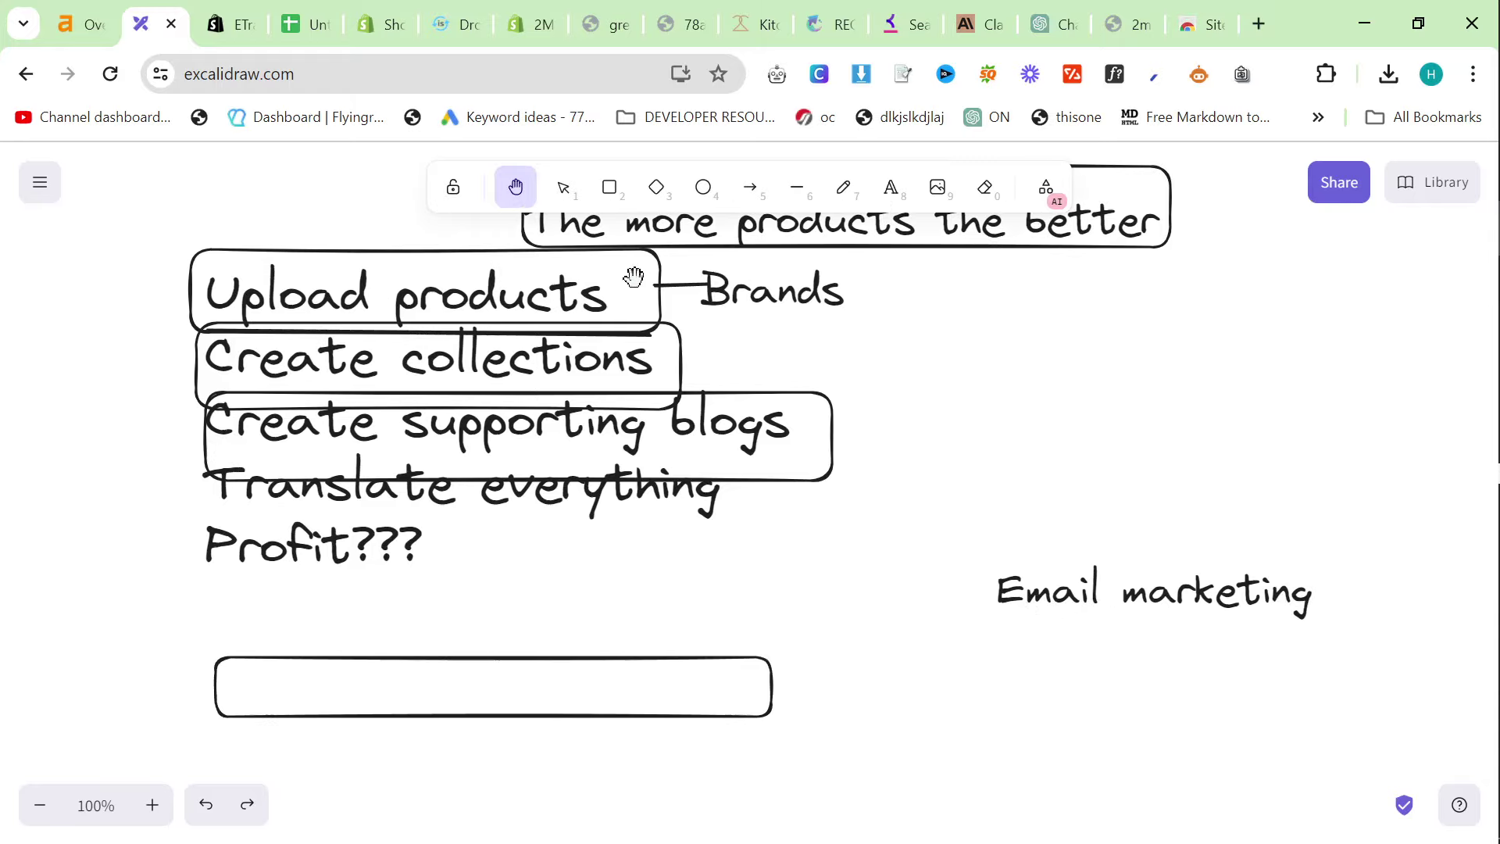
Draw an arrow from 'Translate everything' and position the 'Email marketing' label at its end
click(750, 187)
drag(795, 491, 986, 591)
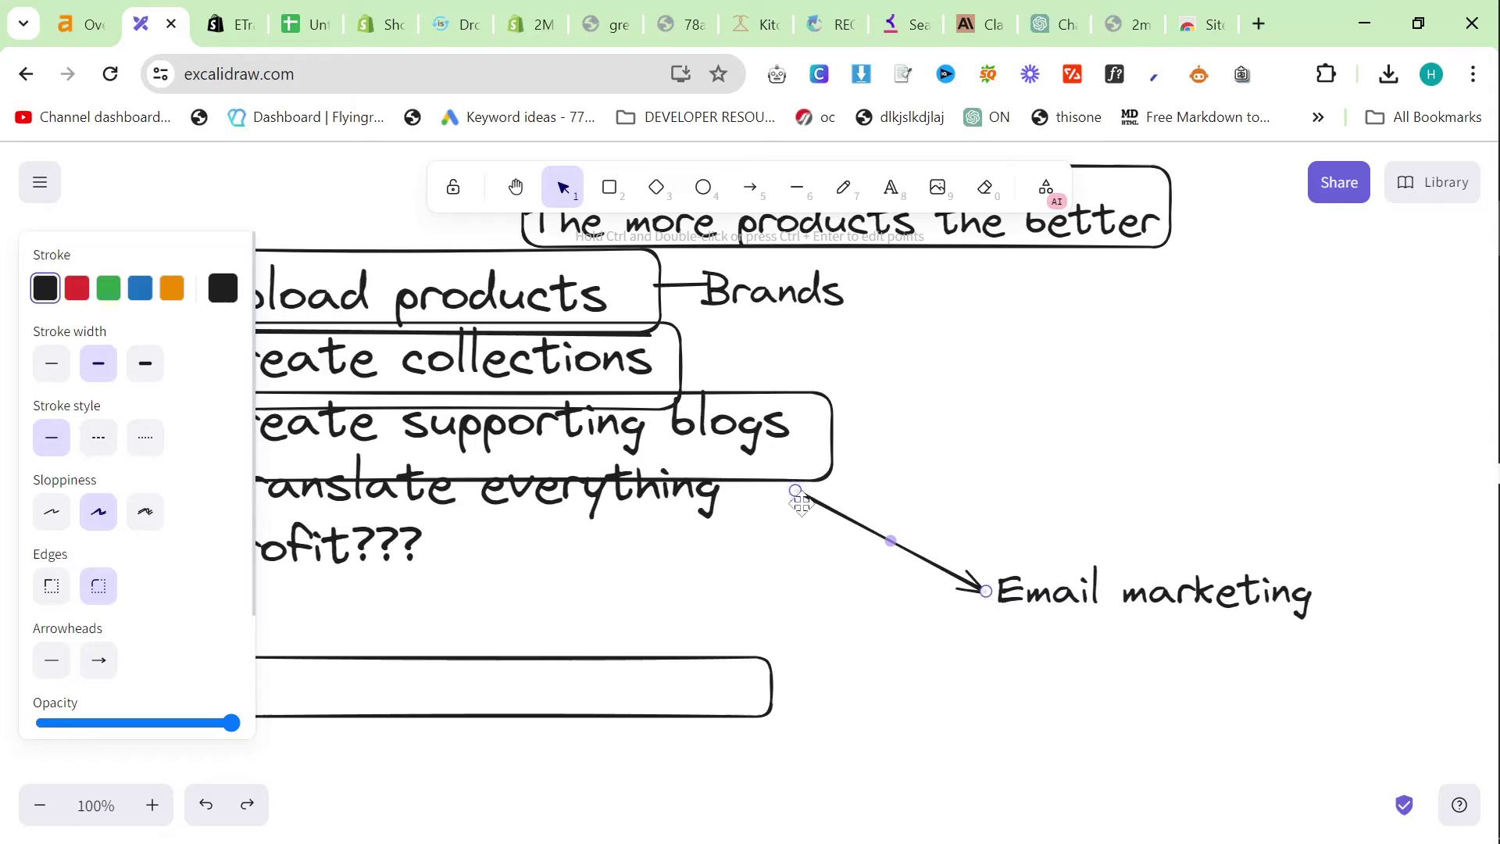
click(965, 472)
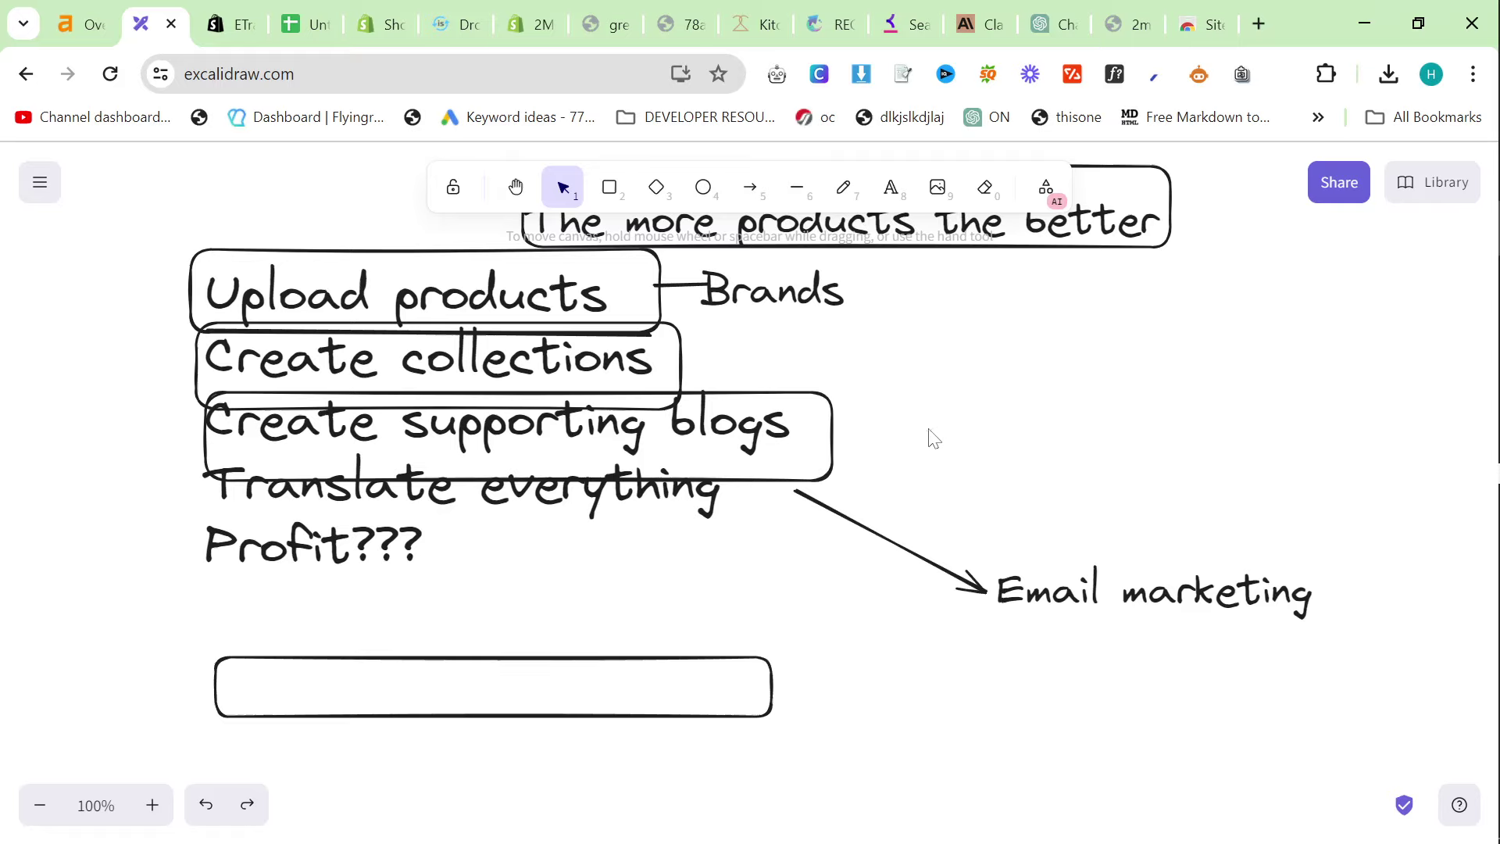
drag(1011, 596, 1175, 539)
drag(1260, 595, 1048, 602)
click(1031, 465)
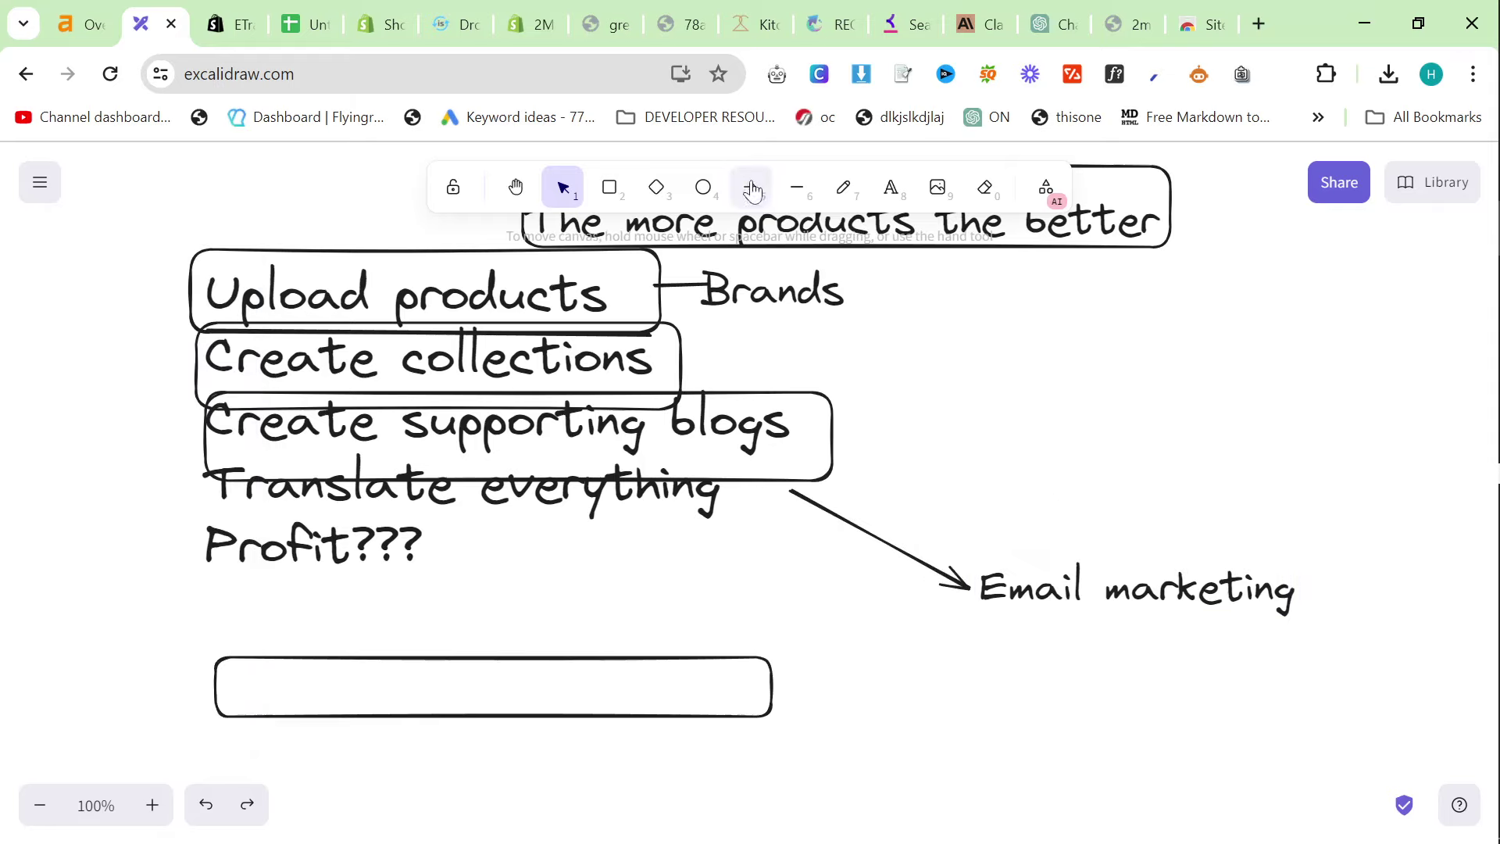
drag(1108, 568, 1082, 637)
drag(947, 513, 1057, 516)
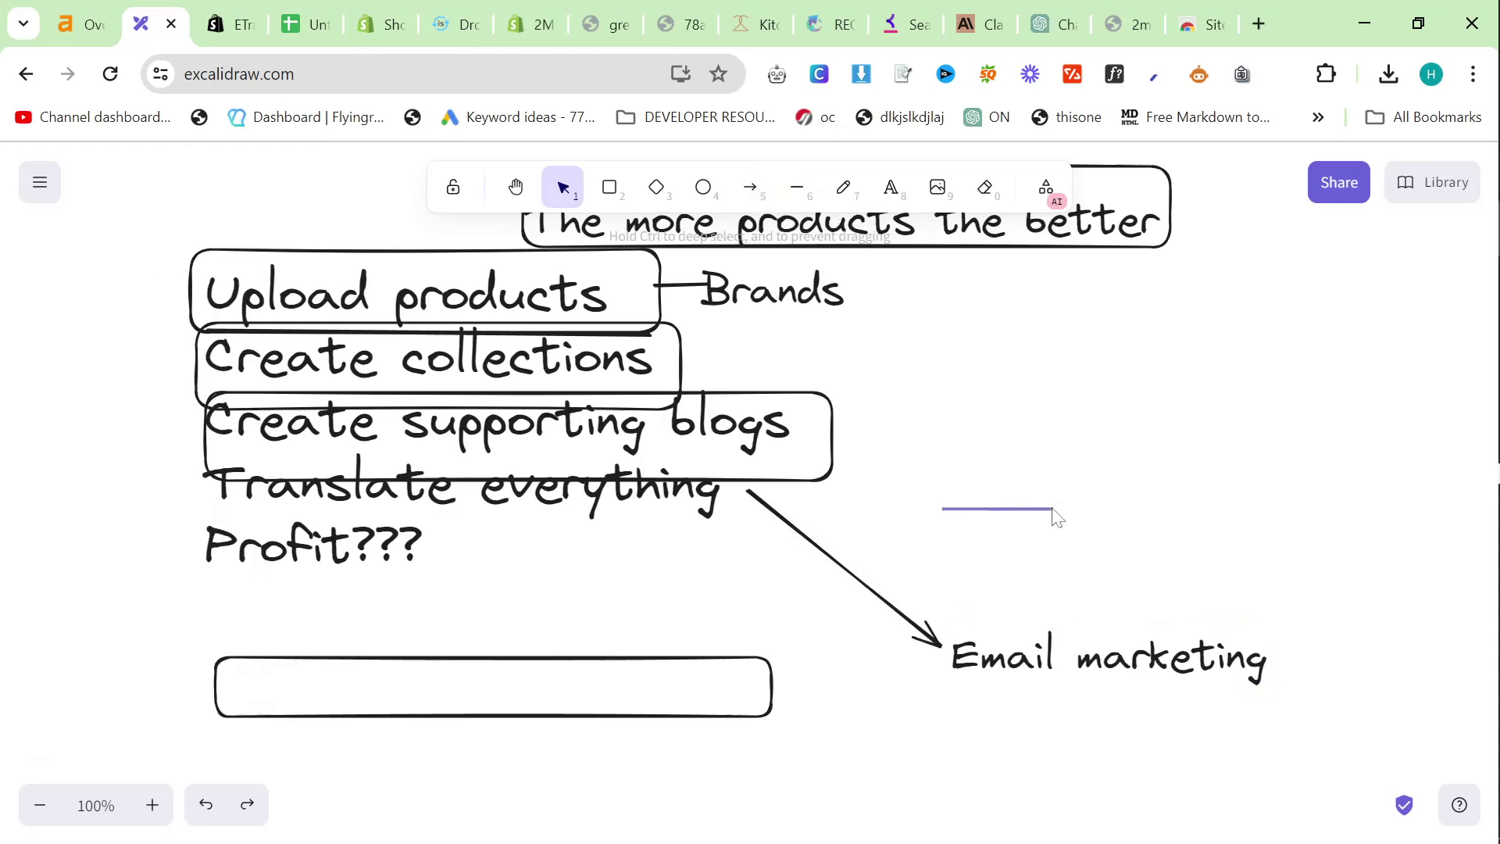
Bring the whole roadmap into view and draw a large ellipse around the list and boxed note
click(514, 191)
drag(913, 404, 1106, 484)
click(659, 187)
click(695, 194)
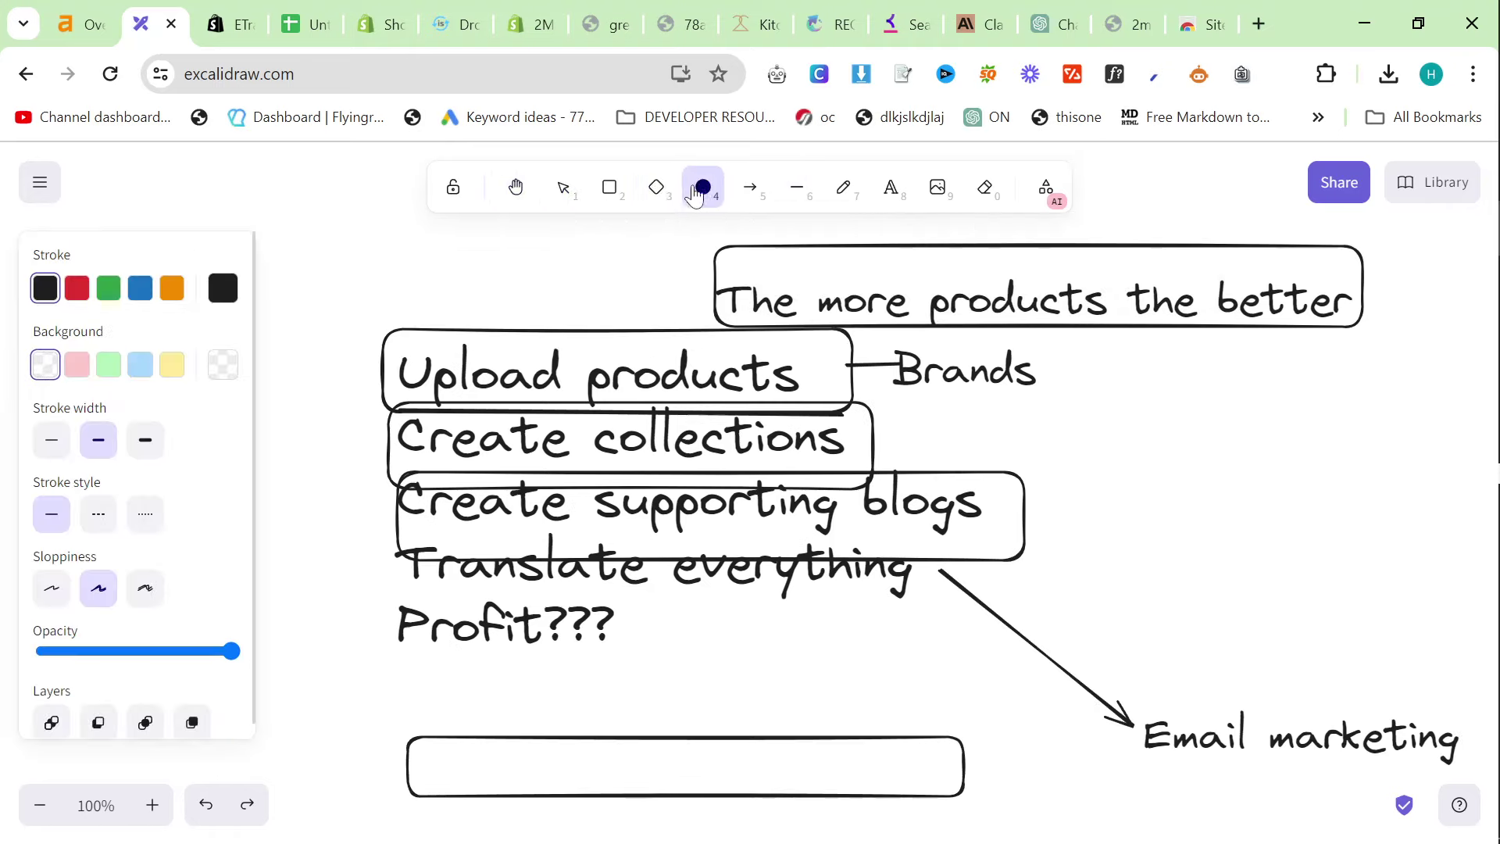
drag(322, 223, 1403, 654)
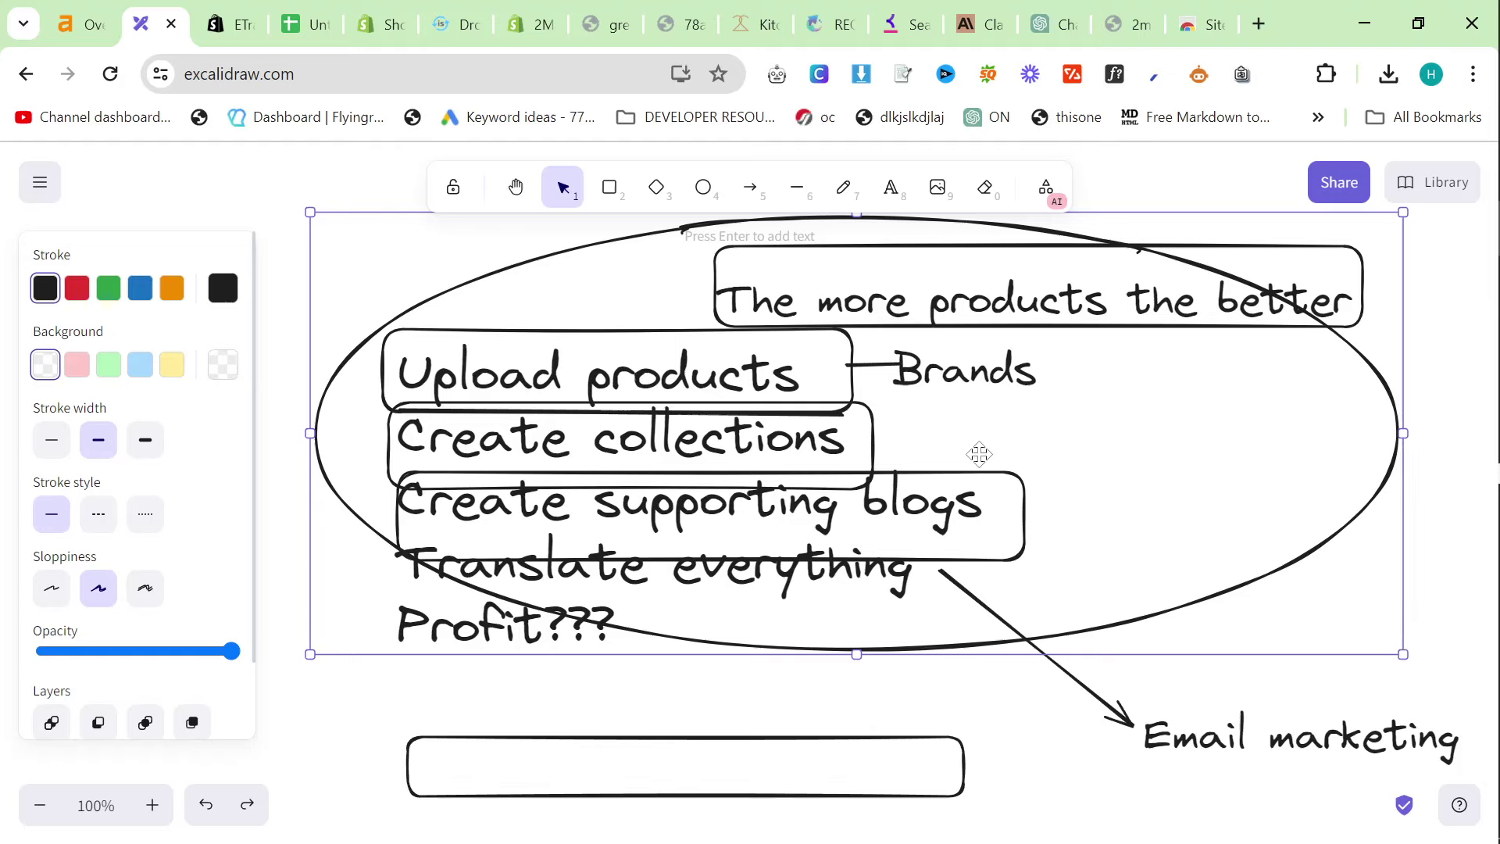
Switch to the OBS Studio window, leaving the recording running
key(alt+Tab)
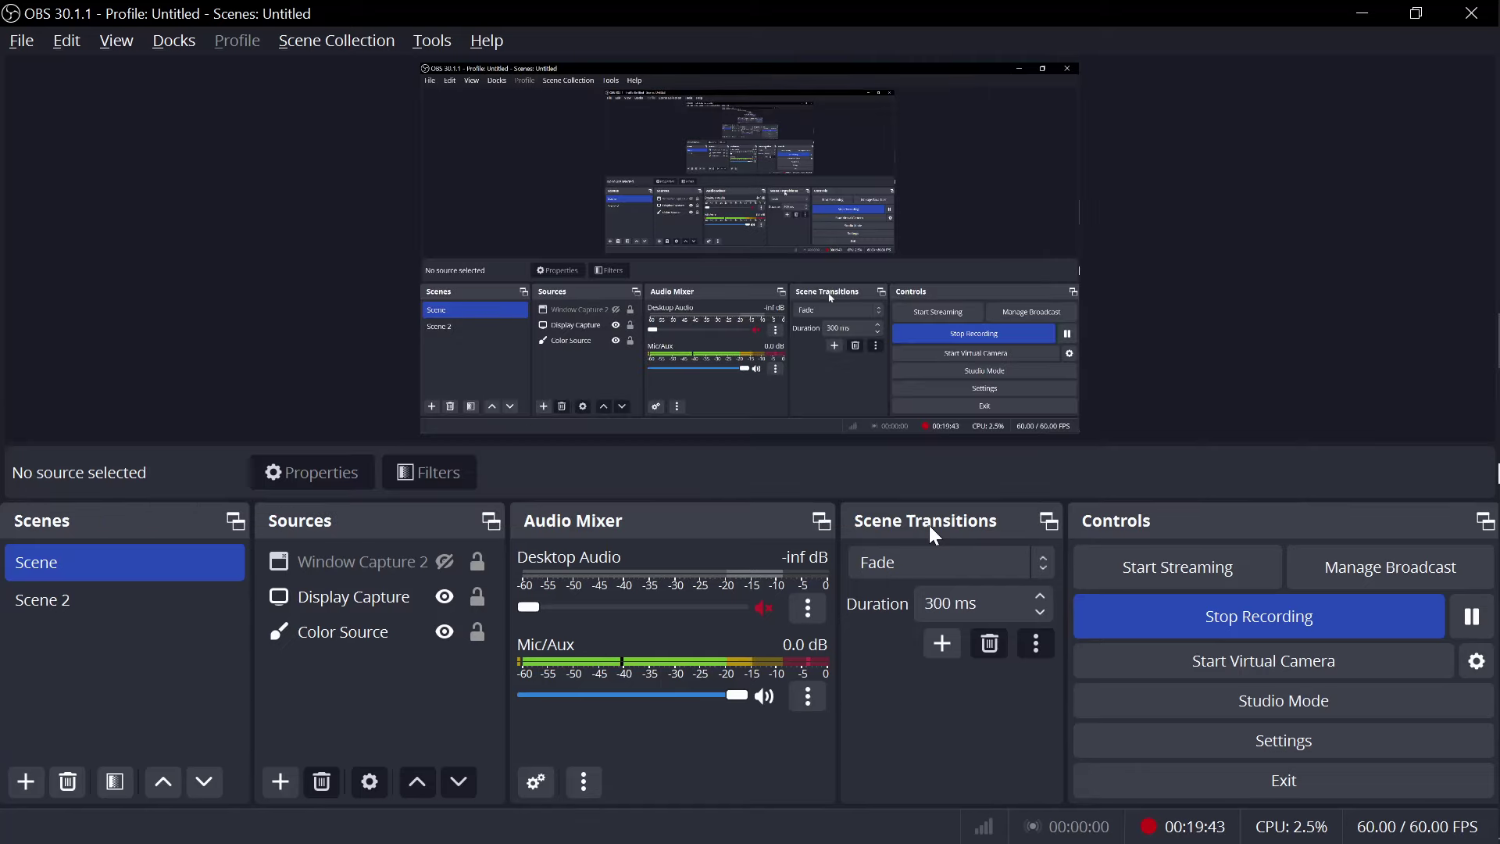